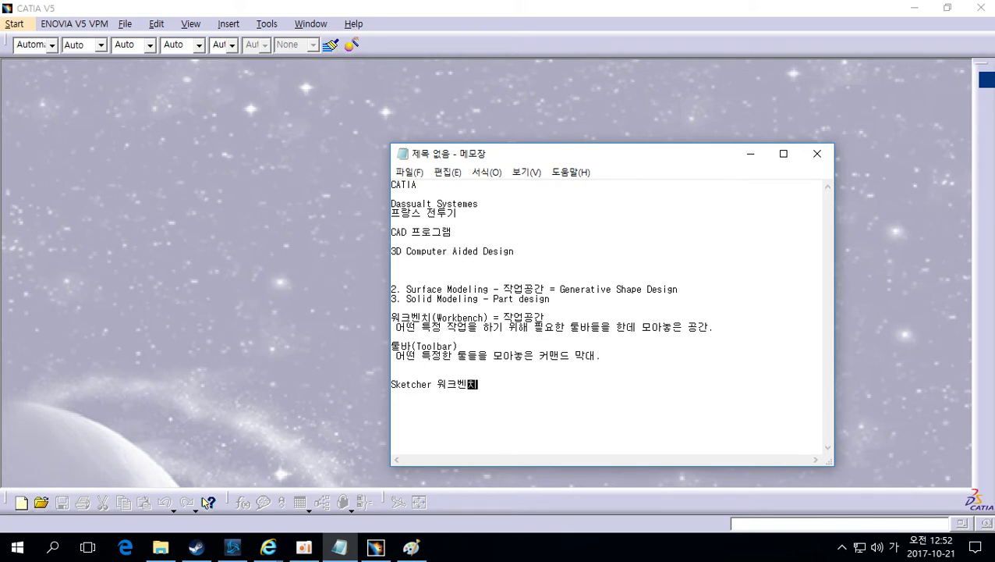
pyautogui.moveTo(493, 395); pyautogui.dragTo(395, 385)
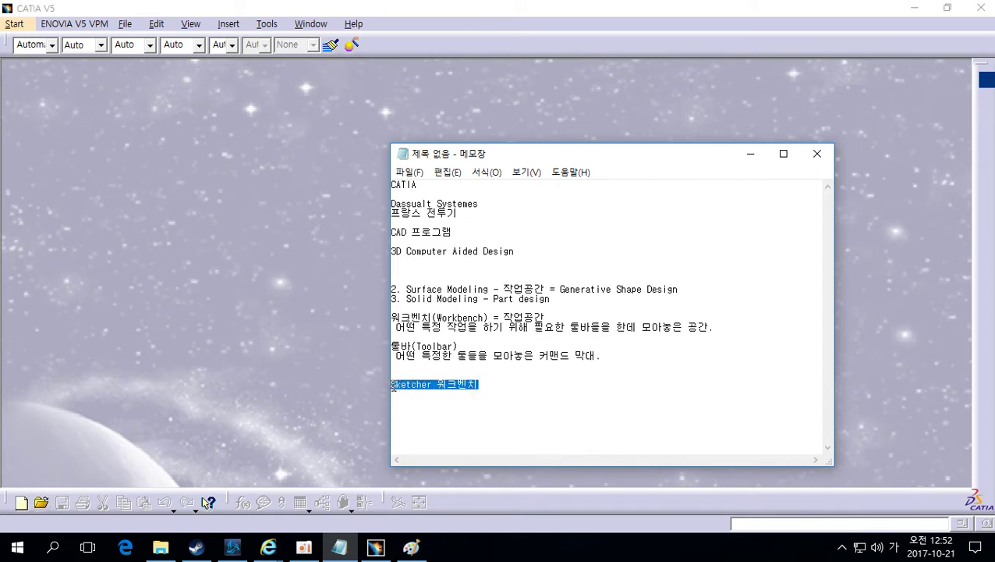
pyautogui.click(394, 384)
pyautogui.moveTo(499, 384); pyautogui.dragTo(396, 385)
pyautogui.click(500, 386)
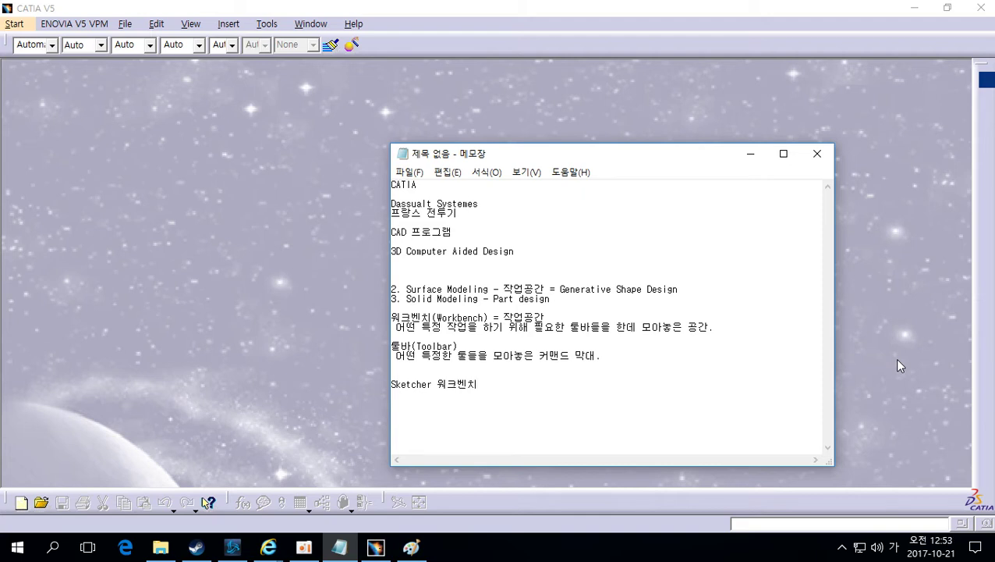
pyautogui.moveTo(492, 385); pyautogui.dragTo(391, 385)
pyautogui.click(485, 386)
# Step: Switch to CATIA and create a new part named Part1 in Part Design with hybrid design enabled
pyautogui.click(921, 382)
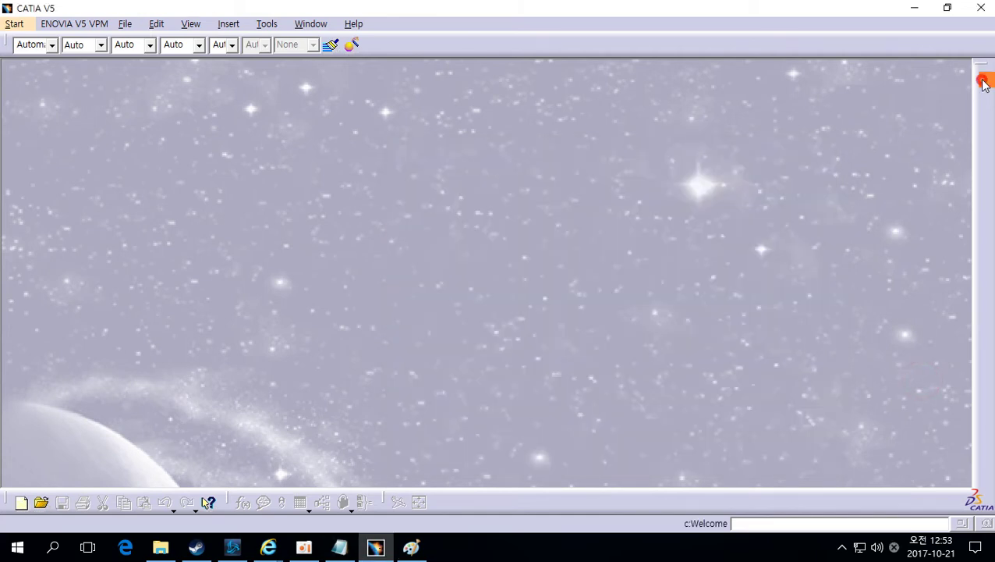
pyautogui.click(909, 376)
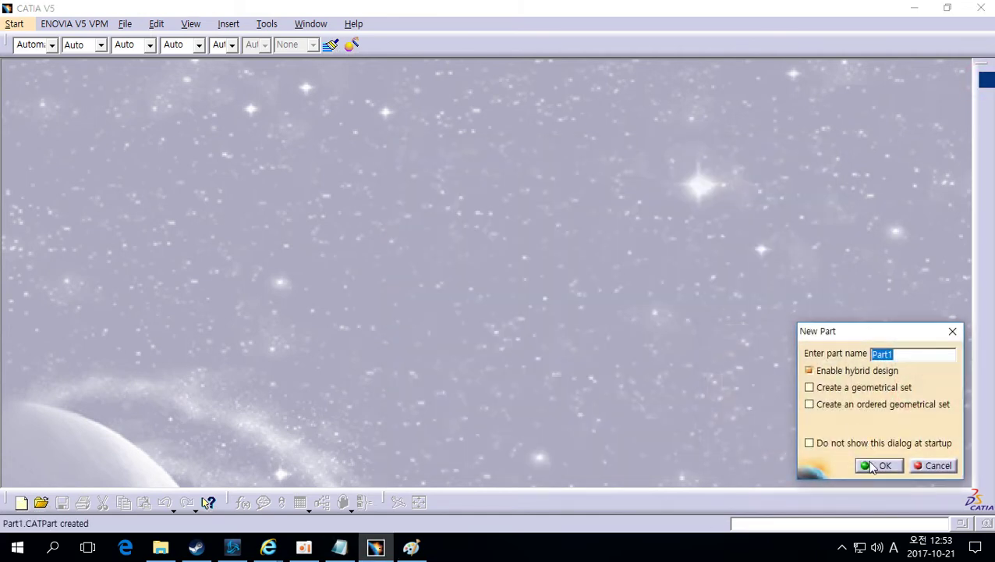
pyautogui.click(873, 465)
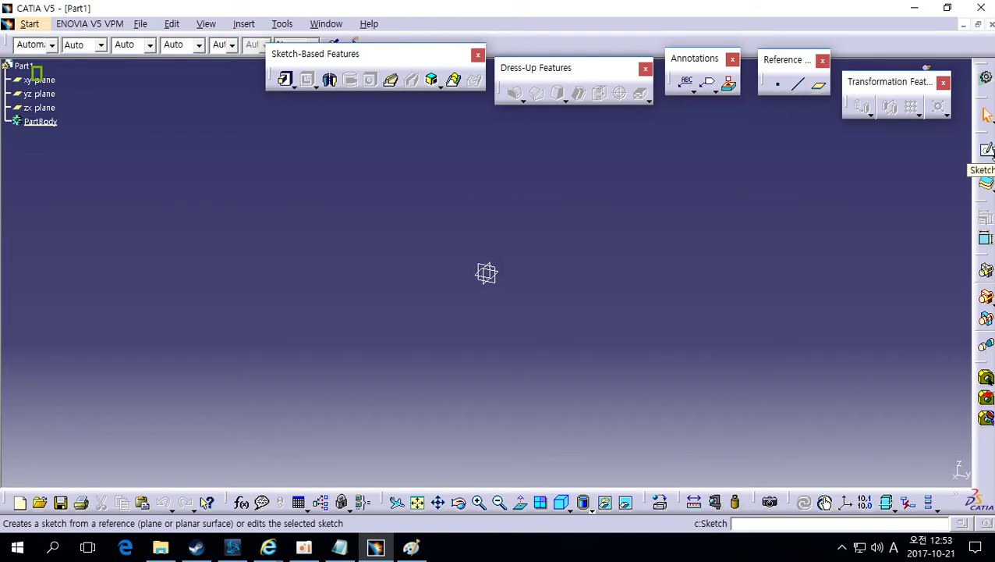
pyautogui.click(991, 155)
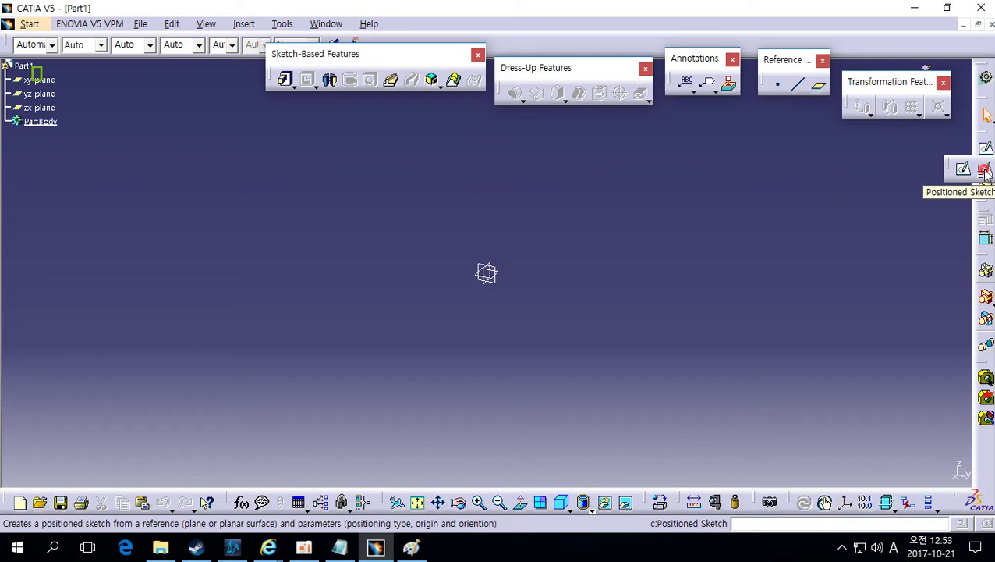
pyautogui.click(984, 171)
pyautogui.click(505, 296)
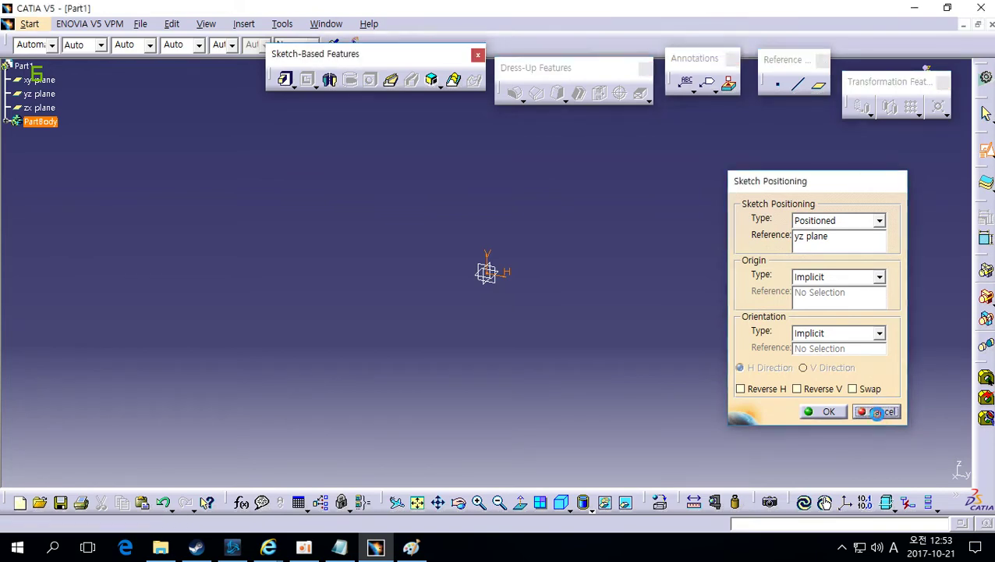
pyautogui.click(877, 411)
# Step: Start a positioned sketch with the yz plane as its reference
pyautogui.click(985, 150)
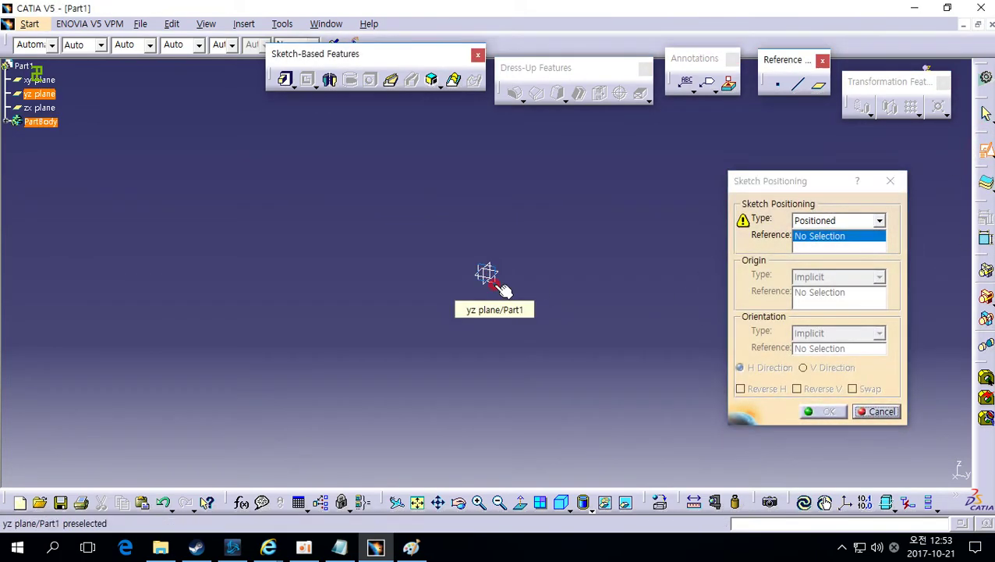
pyautogui.click(503, 290)
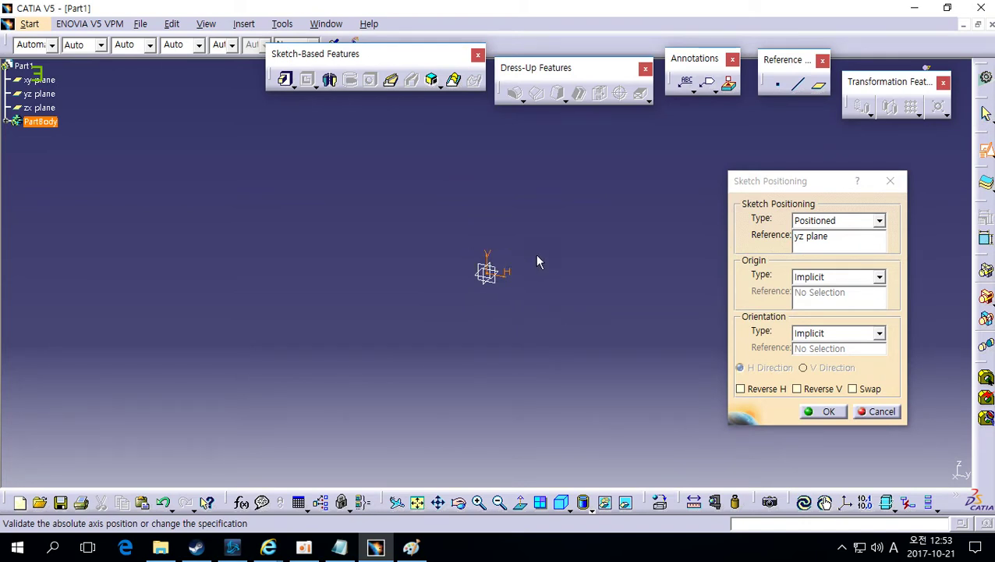
# Step: Switch to Notepad and add the line "V = Vertical = 수직" below the Sketcher heading, then begin the H line
pyautogui.click(339, 547)
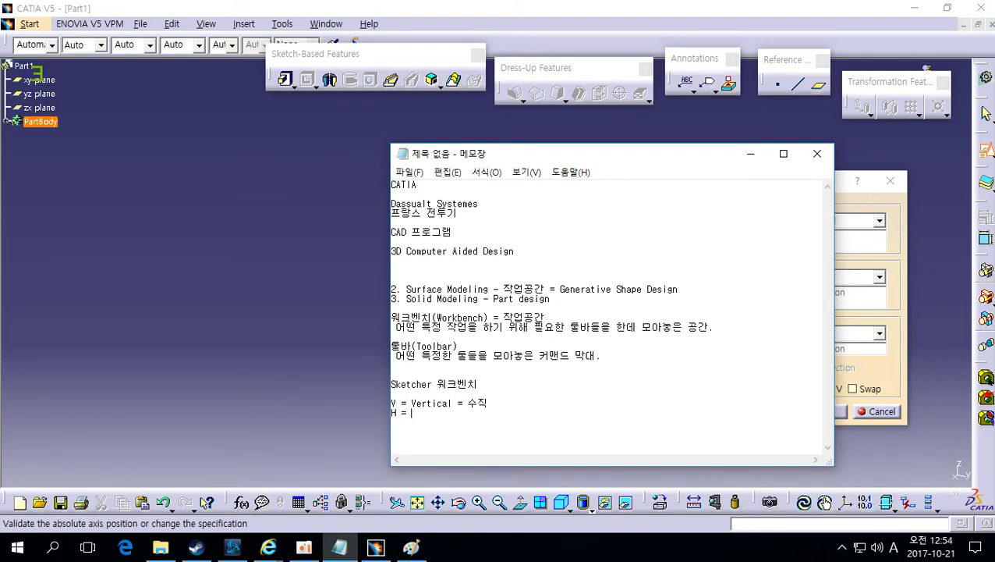
# Step: Switch to Paint and draw an L of a vertical line and a horizontal line about 101 px long beside the cylinder
pyautogui.click(411, 548)
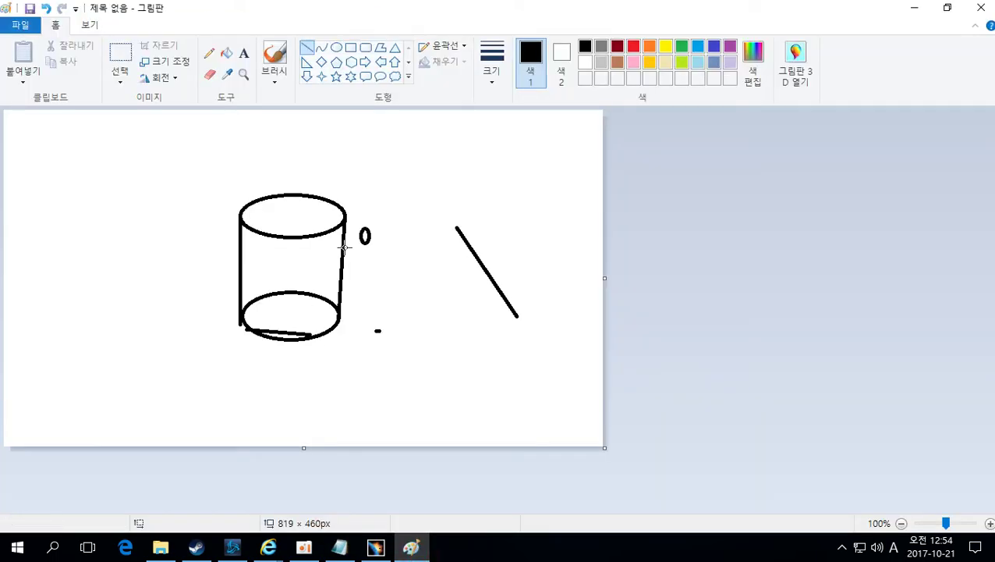
pyautogui.moveTo(107, 252)
pyautogui.mouseDown()
pyautogui.moveTo(100, 325)
pyautogui.moveTo(176, 328)
pyautogui.mouseUp()
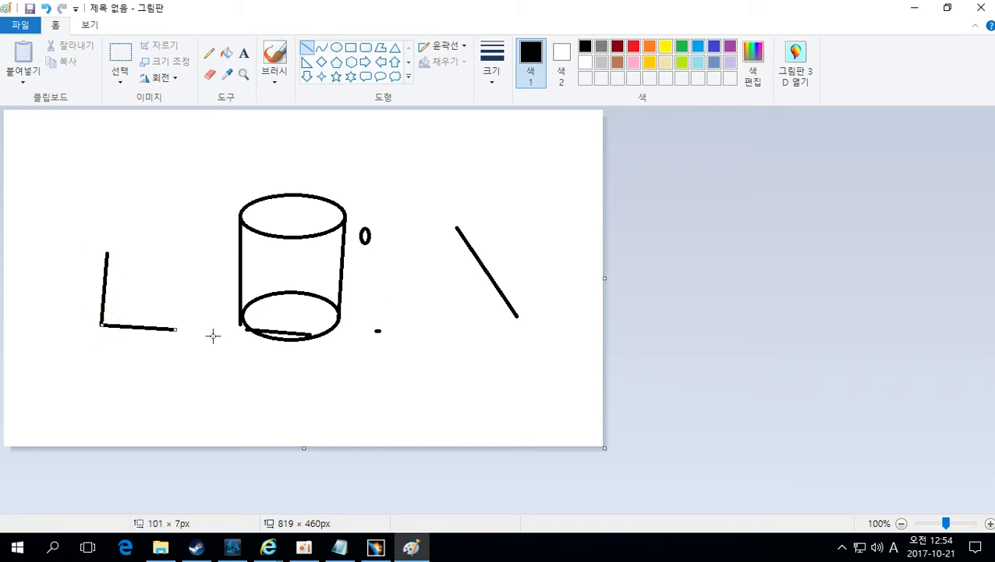
pyautogui.click(213, 335)
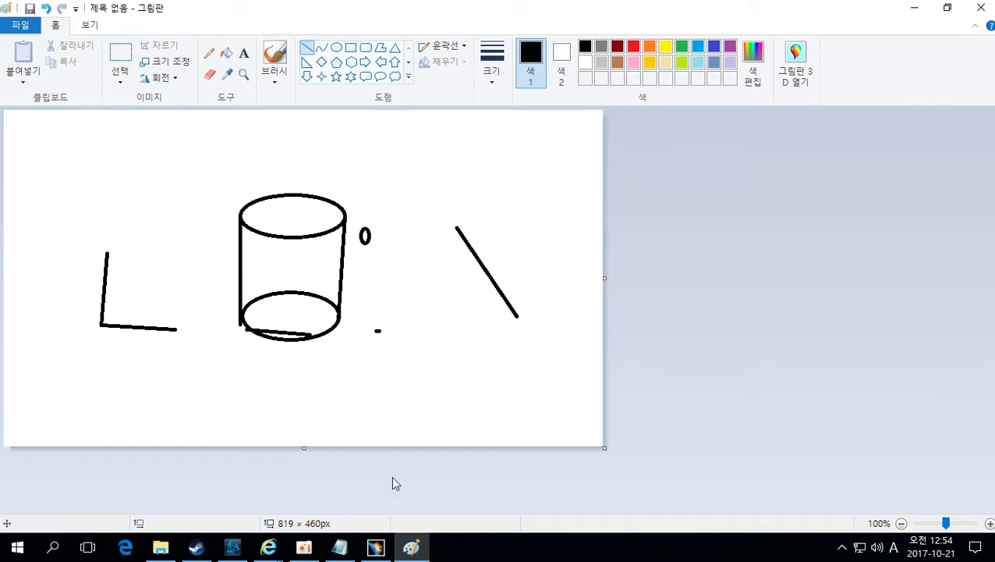
# Step: Switch back to Notepad and complete the H line with Horizontal and "= 수평"
pyautogui.click(375, 547)
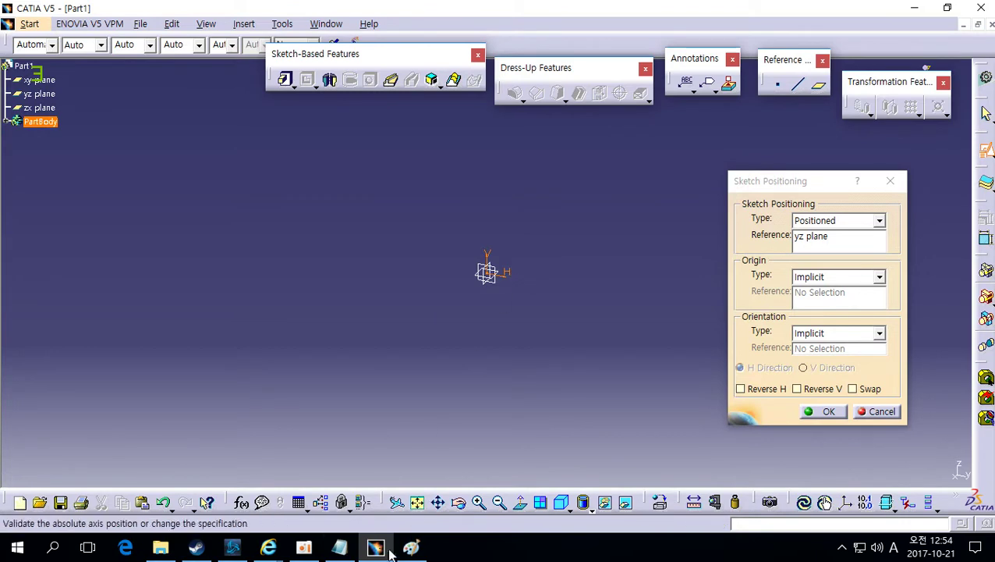
pyautogui.click(339, 547)
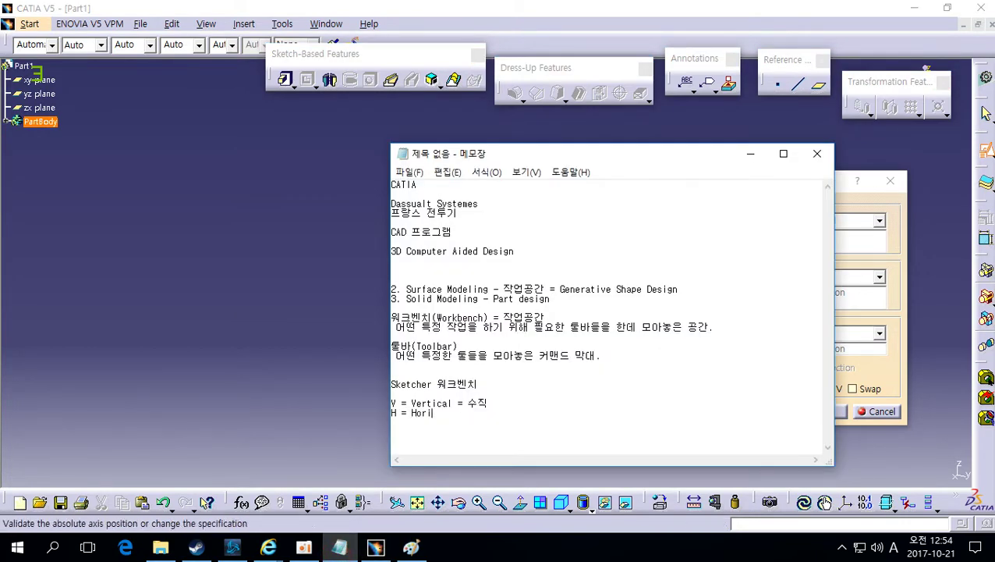
pyautogui.write('= 수평')
pyautogui.click(499, 419)
# Step: Return to CATIA, accept the implicit positioning of the yz-plane sketch, and exit the empty sketch
pyautogui.click(351, 391)
pyautogui.moveTo(555, 341); pyautogui.dragTo(573, 323, button='middle')
pyautogui.moveTo(464, 316); pyautogui.dragTo(481, 273, button='middle')
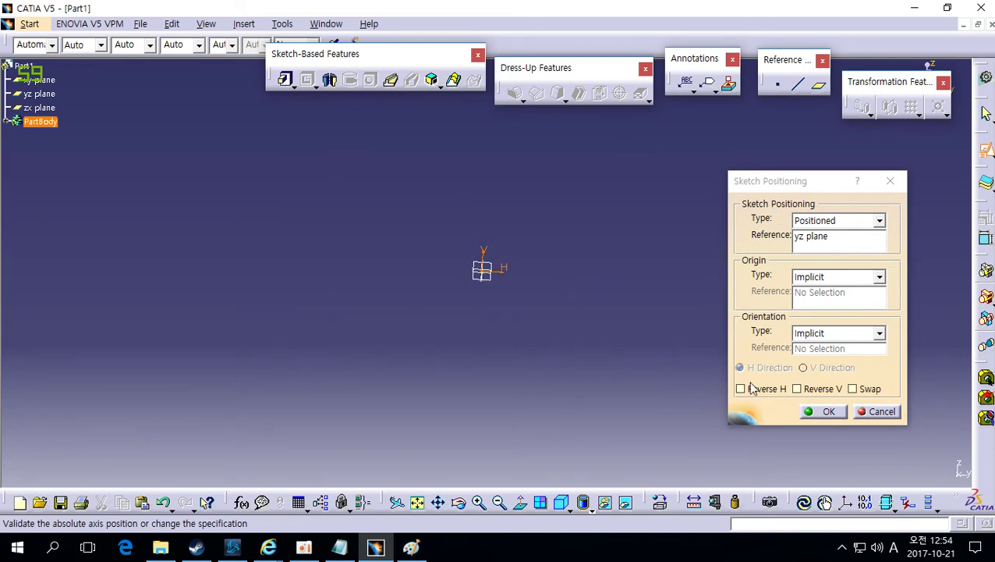
pyautogui.click(821, 411)
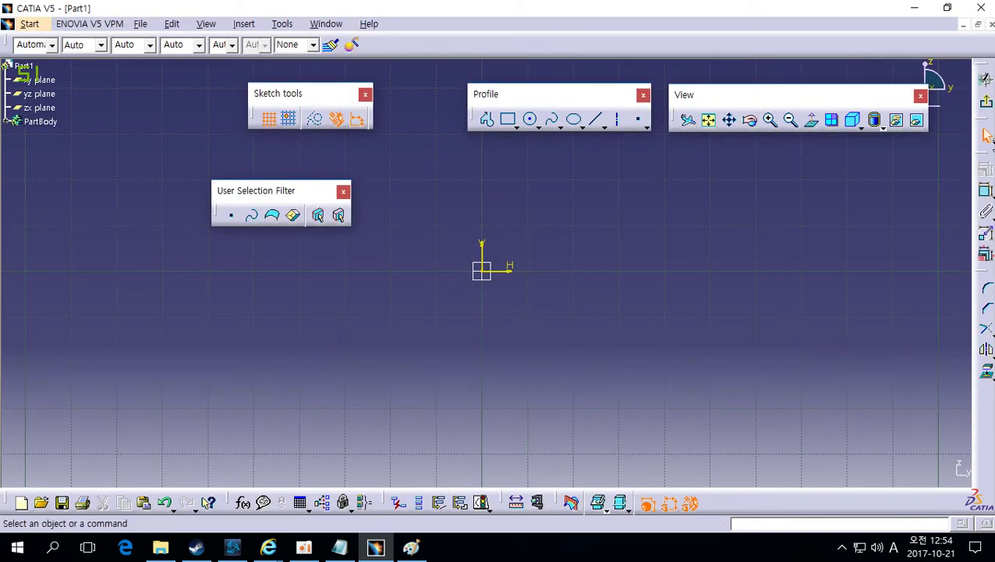
pyautogui.click(986, 102)
# Step: Start a positioned sketch on the yz plane and reverse both its V and H directions
pyautogui.click(985, 148)
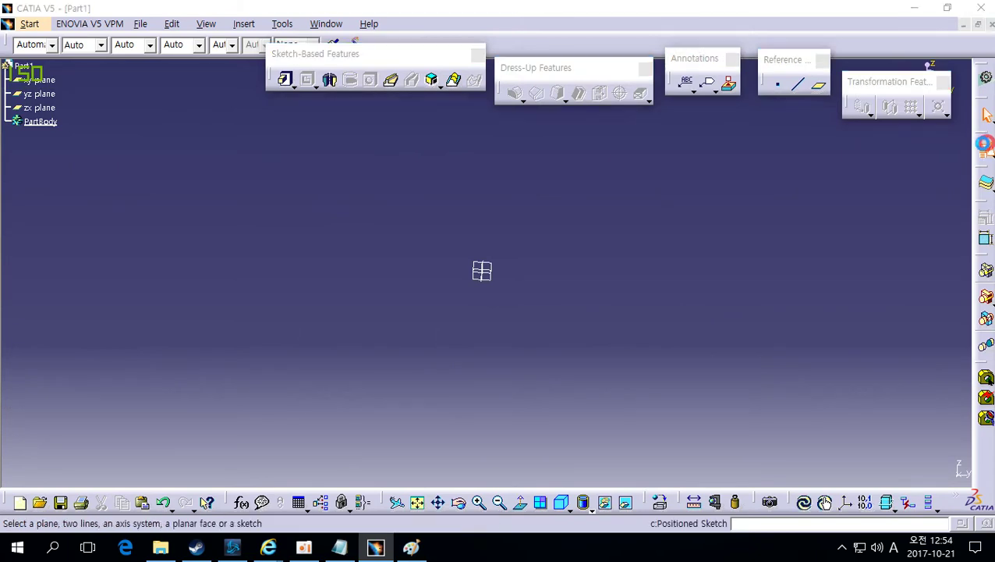
pyautogui.click(487, 277)
pyautogui.moveTo(634, 280); pyautogui.dragTo(549, 326, button='middle')
pyautogui.moveTo(456, 230); pyautogui.dragTo(548, 188, button='middle')
pyautogui.moveTo(602, 431); pyautogui.dragTo(471, 322, button='middle')
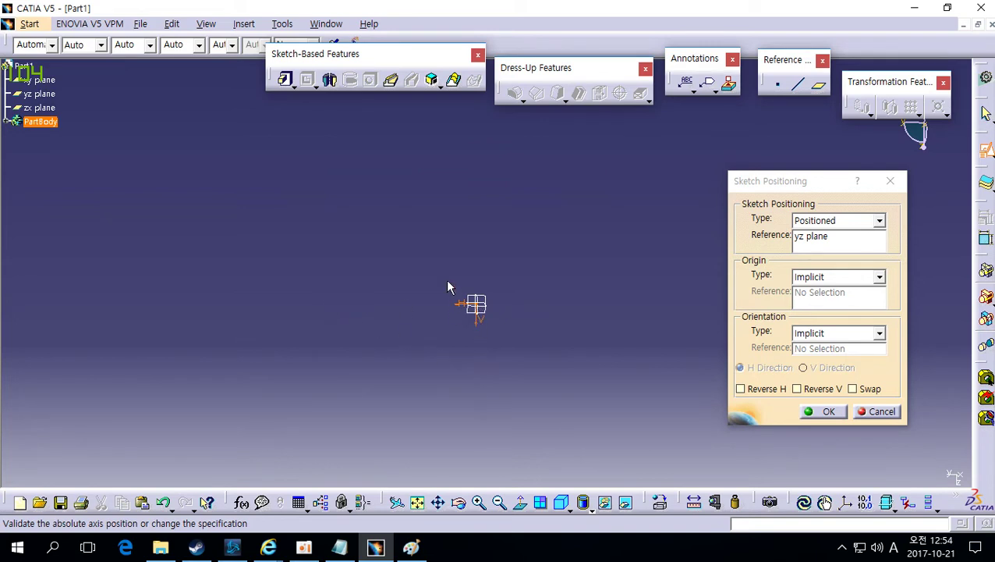
pyautogui.click(820, 388)
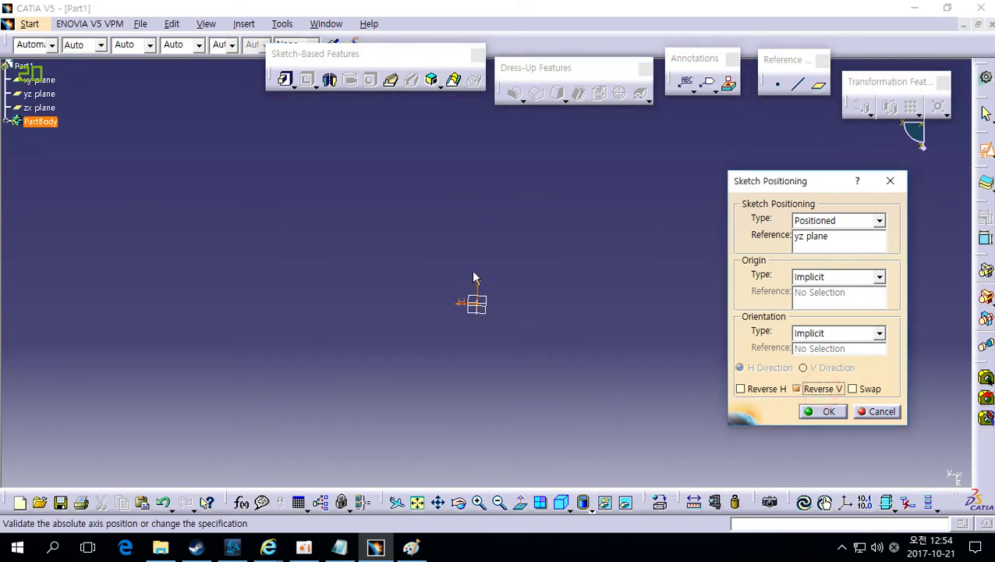
pyautogui.click(766, 389)
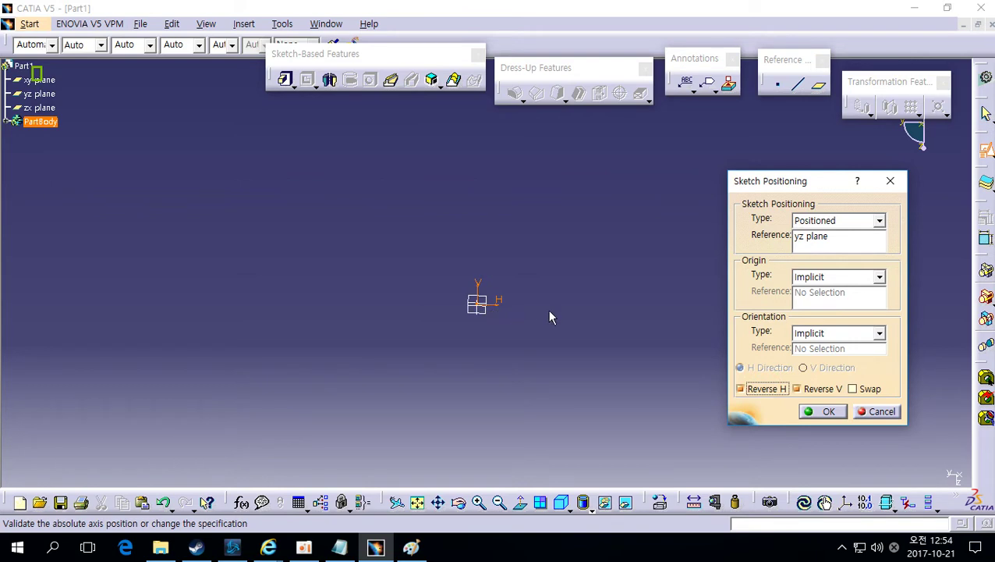
# Step: Turn off Reverse V and swap the H and V axes, then enter the sketch and exit it empty
pyautogui.moveTo(507, 364)
pyautogui.mouseDown(button='middle')
pyautogui.moveTo(551, 395)
pyautogui.moveTo(618, 250)
pyautogui.mouseUp(button='middle')
pyautogui.moveTo(412, 260)
pyautogui.mouseDown(button='middle')
pyautogui.moveTo(419, 432)
pyautogui.moveTo(600, 346)
pyautogui.moveTo(442, 295)
pyautogui.moveTo(486, 364)
pyautogui.moveTo(583, 324)
pyautogui.moveTo(590, 329)
pyautogui.mouseUp(button='middle')
pyautogui.moveTo(376, 340)
pyautogui.mouseDown(button='middle')
pyautogui.moveTo(400, 309)
pyautogui.moveTo(421, 302)
pyautogui.mouseUp(button='middle')
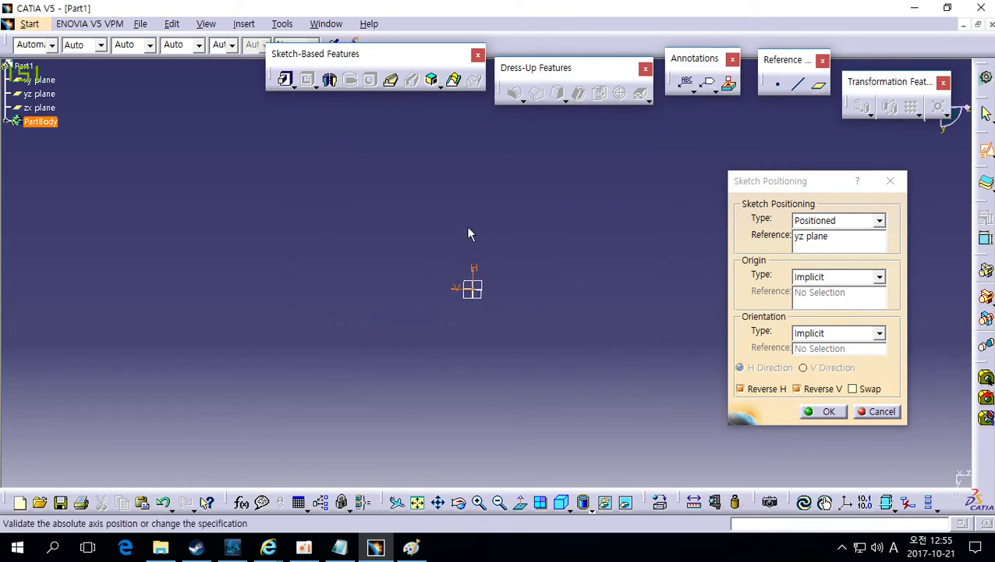
pyautogui.click(809, 390)
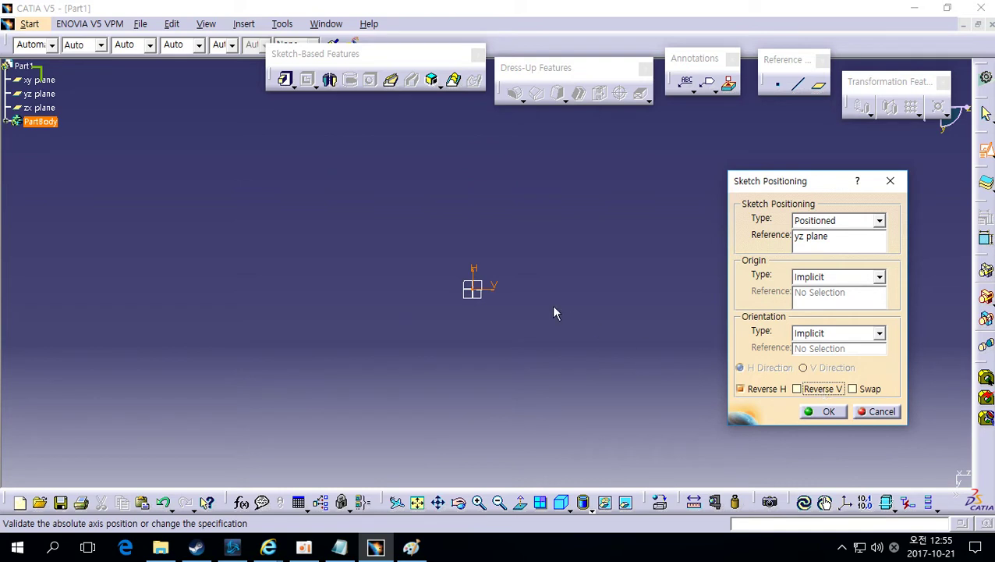
pyautogui.click(862, 390)
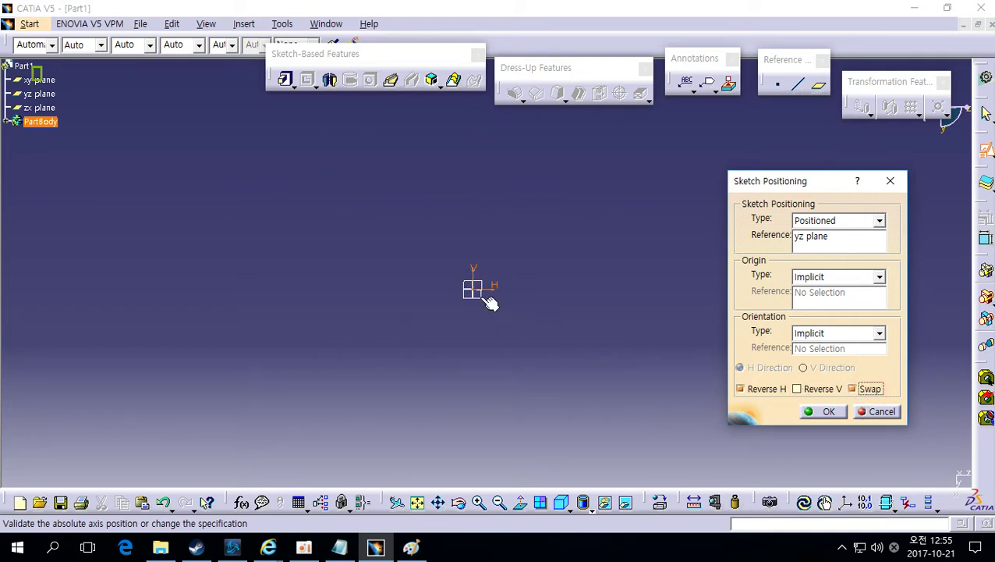
pyautogui.click(827, 411)
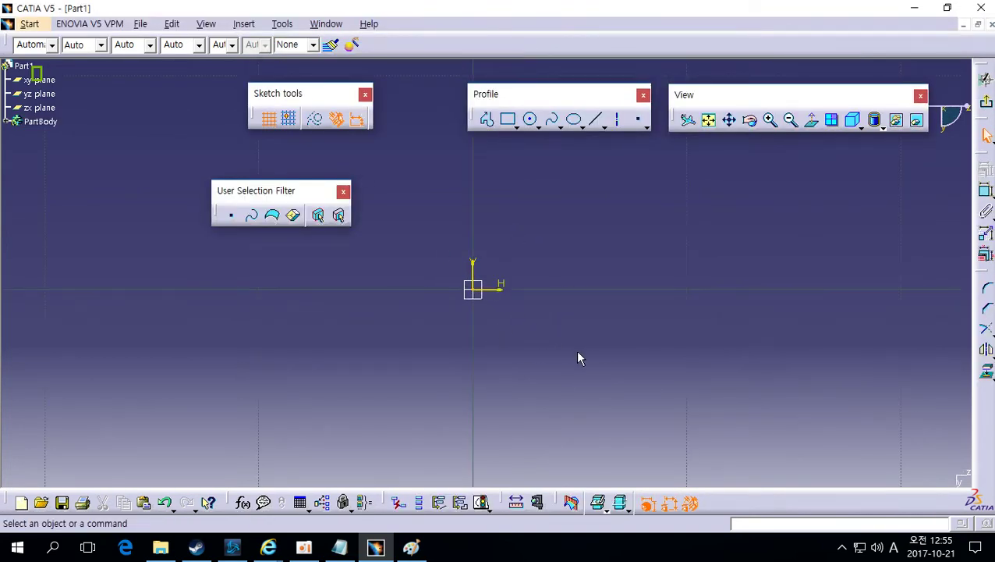
pyautogui.moveTo(603, 340); pyautogui.dragTo(604, 384, button='middle')
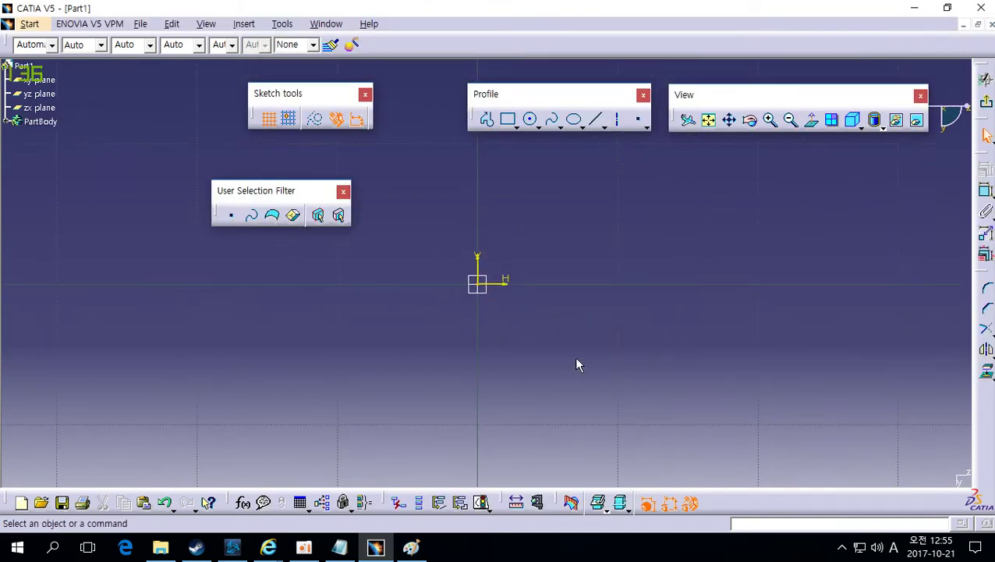
pyautogui.click(985, 102)
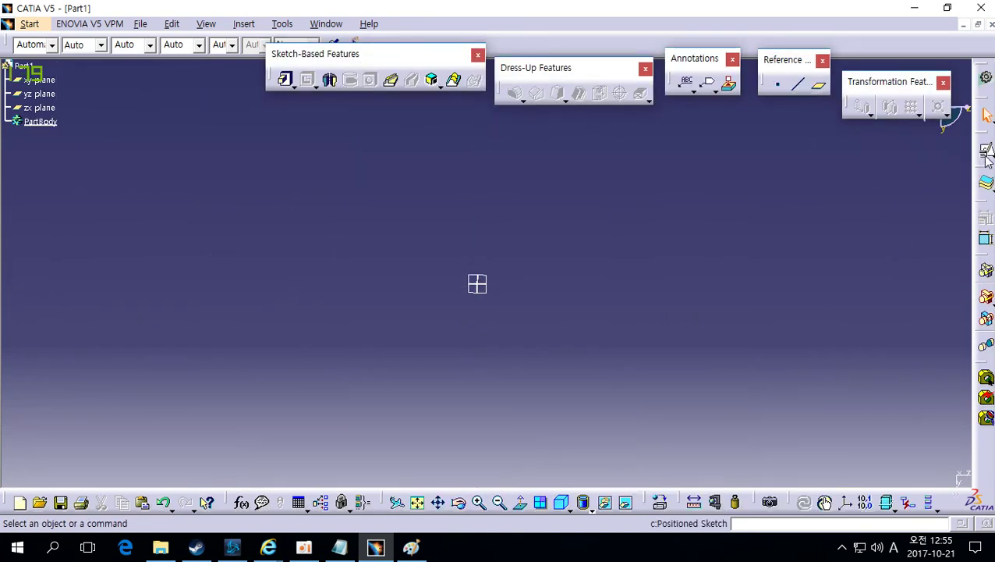
# Step: Start another positioned sketch on the yz plane and view it with V pointing up and H pointing right
pyautogui.click(986, 156)
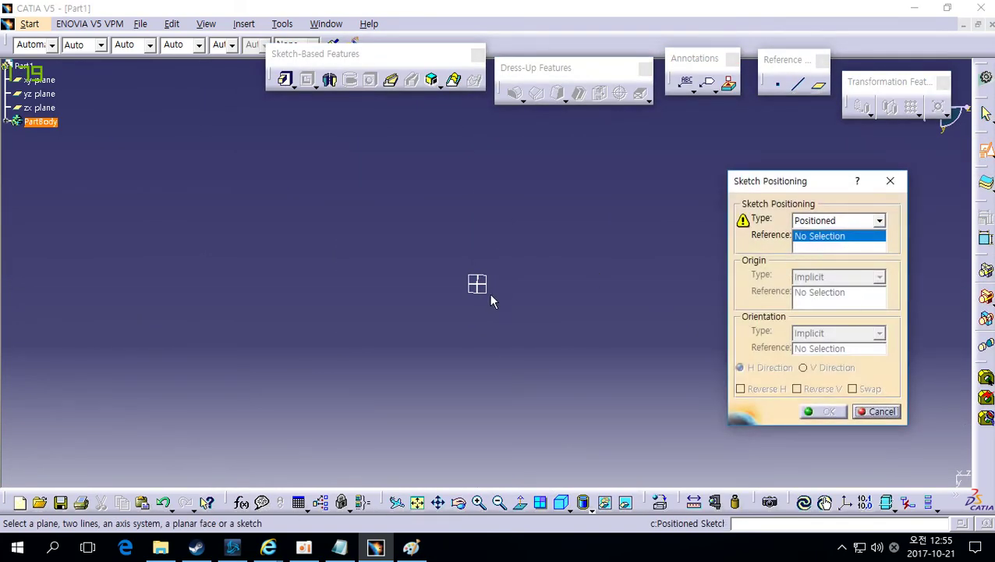
pyautogui.click(491, 300)
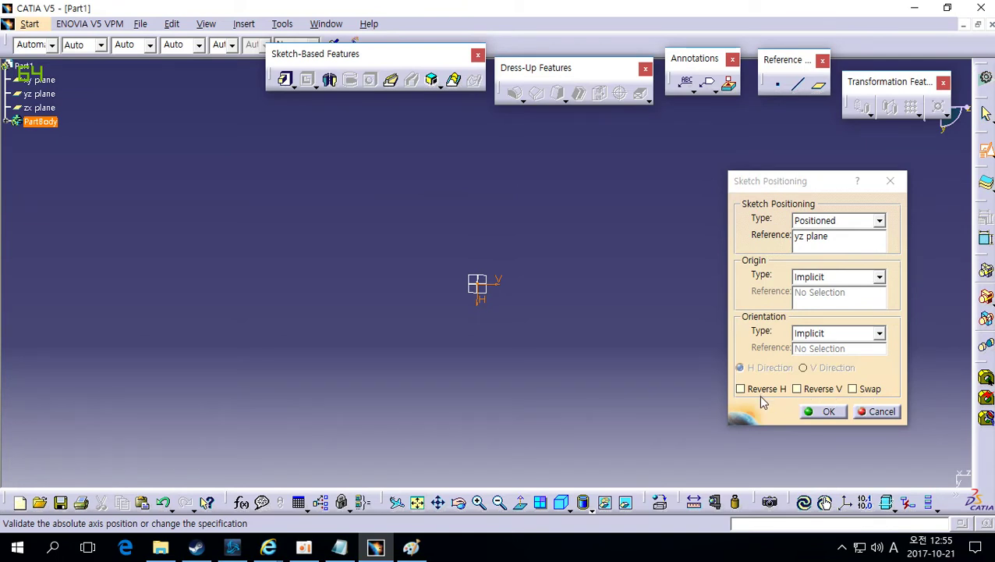
pyautogui.moveTo(637, 237)
pyautogui.mouseDown(button='middle')
pyautogui.moveTo(652, 298)
pyautogui.moveTo(393, 368)
pyautogui.moveTo(633, 306)
pyautogui.moveTo(453, 169)
pyautogui.moveTo(573, 377)
pyautogui.moveTo(495, 344)
pyautogui.moveTo(648, 237)
pyautogui.mouseUp(button='middle')
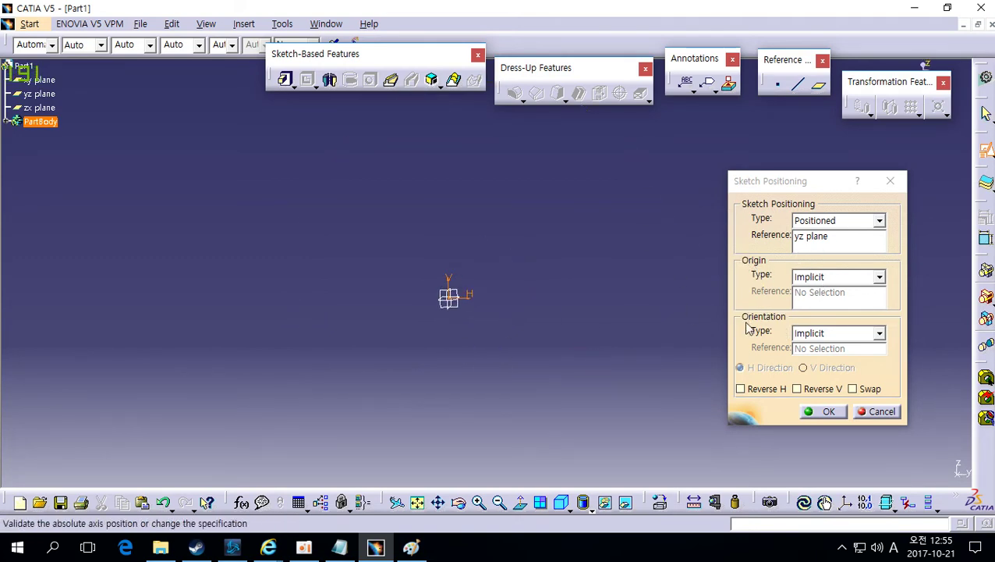
# Step: Try the Reverse V option on and off, and choose Implicit as the origin type
pyautogui.click(819, 390)
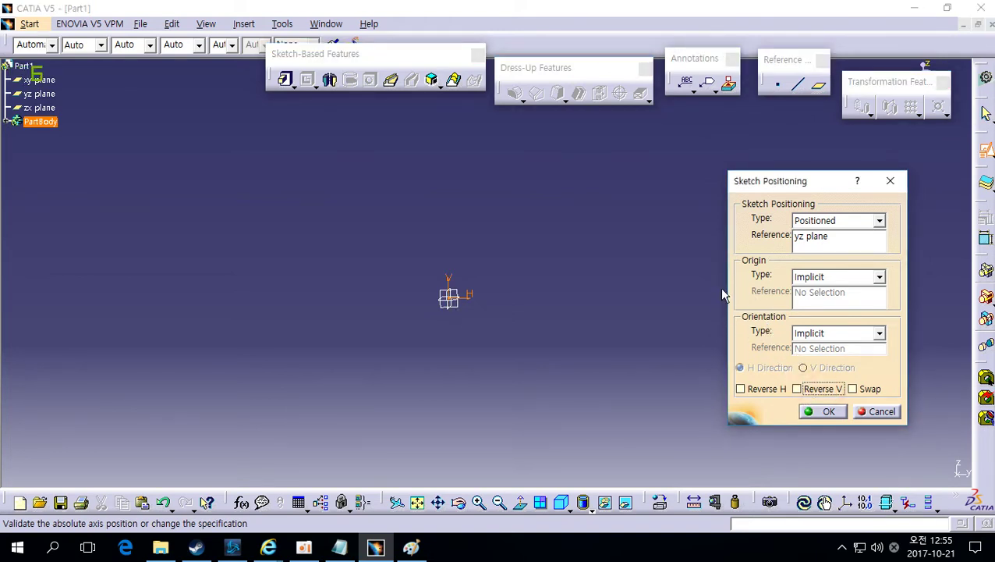
pyautogui.click(824, 277)
pyautogui.click(825, 287)
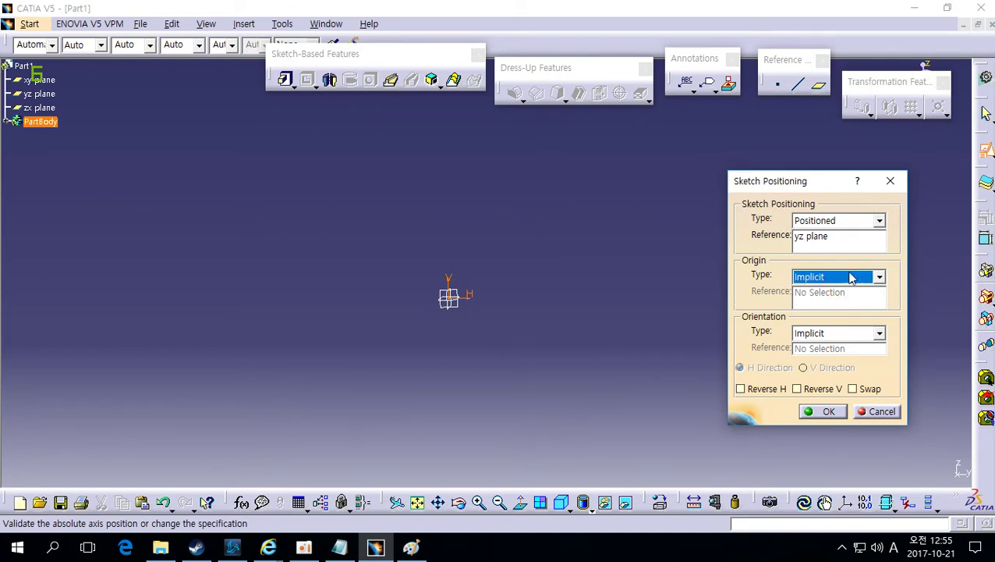
pyautogui.click(819, 390)
pyautogui.click(818, 390)
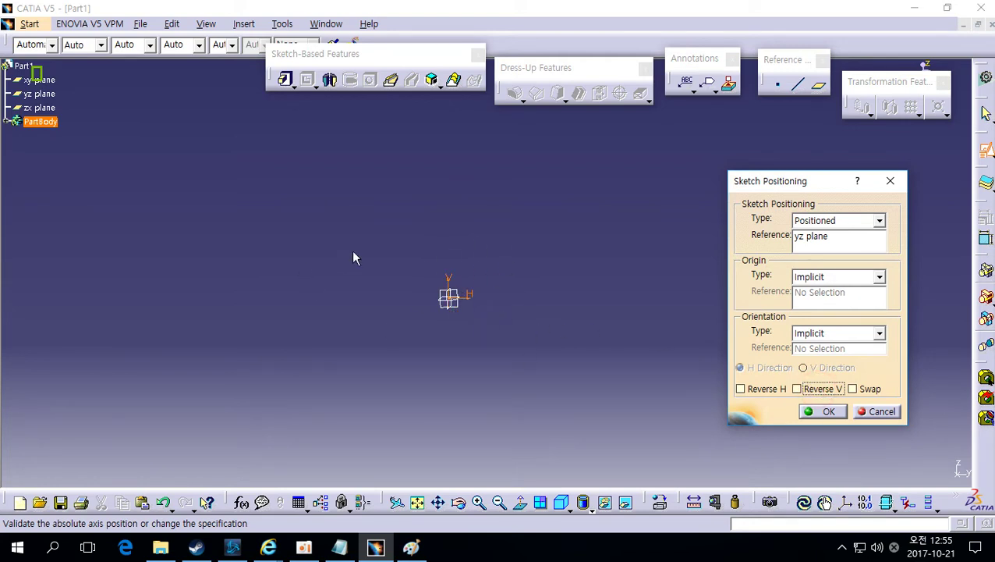
# Step: Try the Reverse H option on and off while comparing the sketch's H direction from different view angles
pyautogui.click(750, 390)
pyautogui.click(750, 387)
pyautogui.click(770, 386)
pyautogui.moveTo(571, 328)
pyautogui.mouseDown(button='middle')
pyautogui.moveTo(457, 245)
pyautogui.moveTo(362, 251)
pyautogui.moveTo(595, 340)
pyautogui.moveTo(629, 402)
pyautogui.mouseUp(button='middle')
pyautogui.click(760, 388)
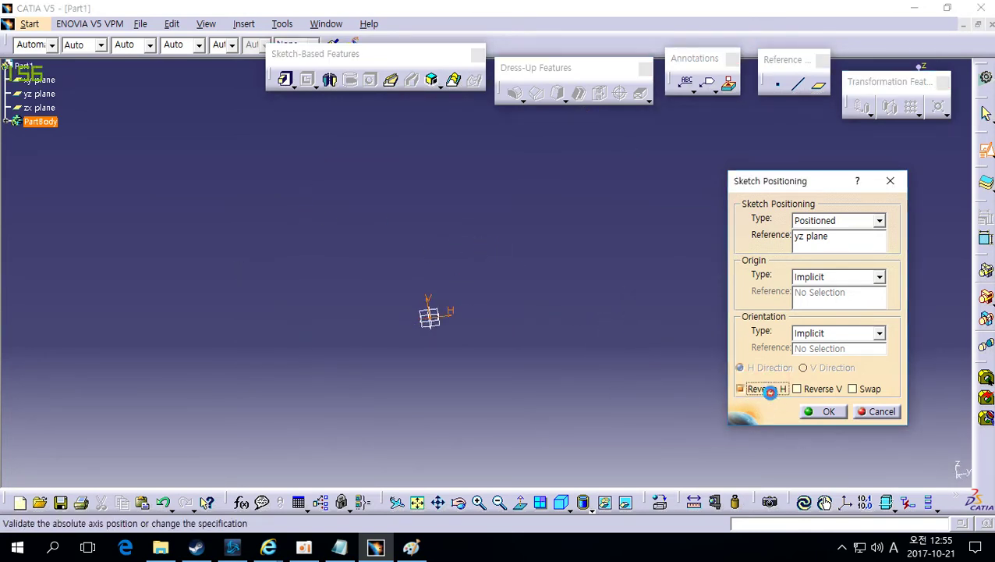
pyautogui.moveTo(531, 384)
pyautogui.mouseDown(button='middle')
pyautogui.moveTo(497, 365)
pyautogui.moveTo(481, 321)
pyautogui.mouseUp(button='middle')
pyautogui.moveTo(566, 296); pyautogui.dragTo(497, 327, button='middle')
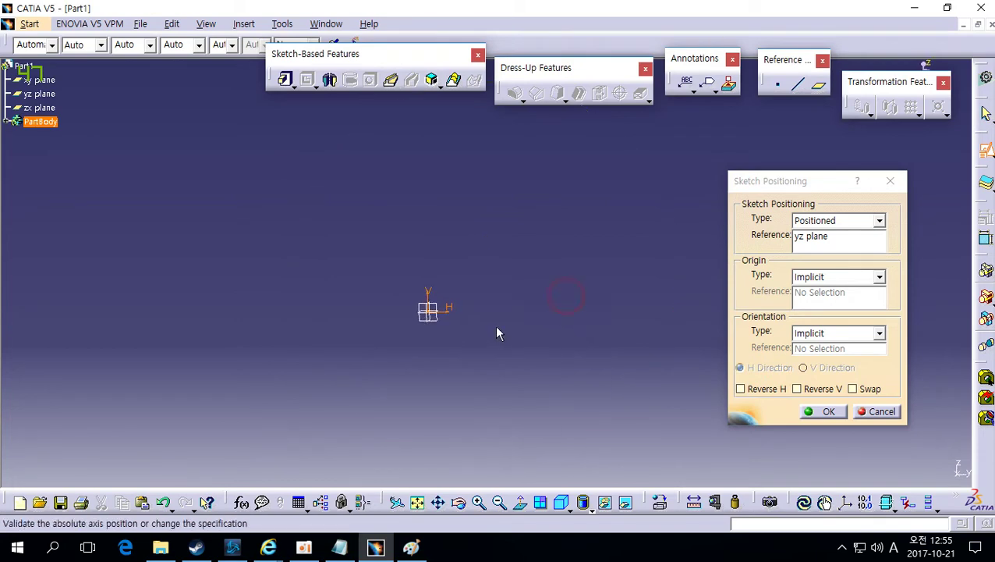
# Step: Accept the positioned sketch on the yz plane with implicit orientation and enter the Sketcher workbench
pyautogui.moveTo(579, 318); pyautogui.dragTo(593, 277, button='middle')
pyautogui.click(826, 411)
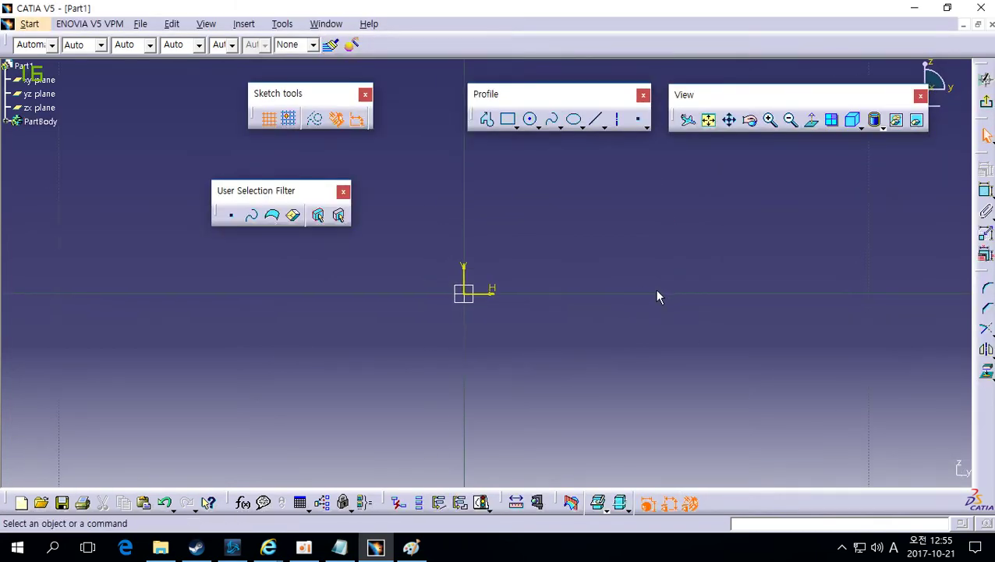
pyautogui.moveTo(691, 312)
pyautogui.mouseDown(button='middle')
pyautogui.moveTo(642, 295)
pyautogui.moveTo(639, 328)
pyautogui.mouseUp(button='middle')
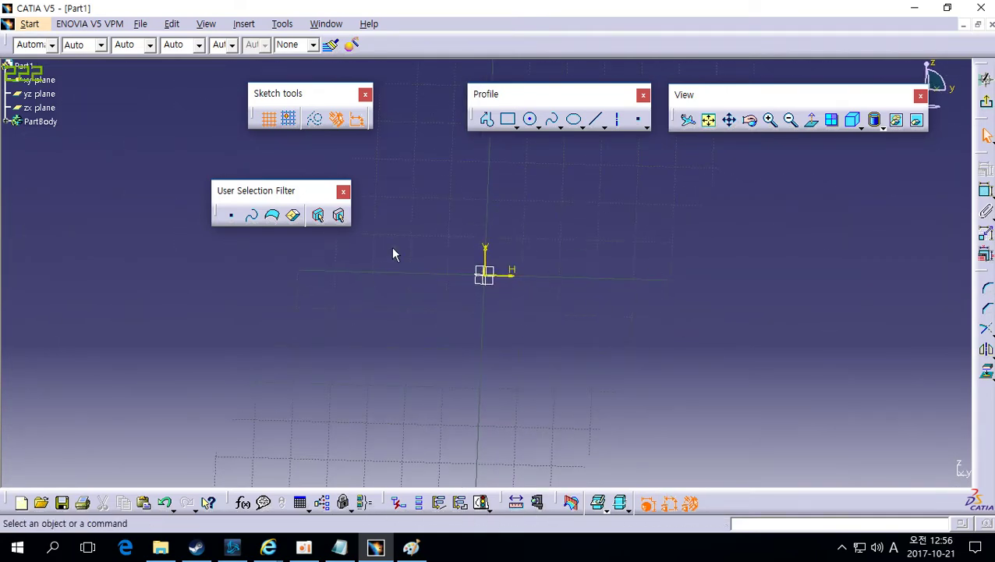
# Step: Dock the floating Profile, View, Sketch tools and User Selection Filter toolbars at the window edges
pyautogui.doubleClick(548, 94)
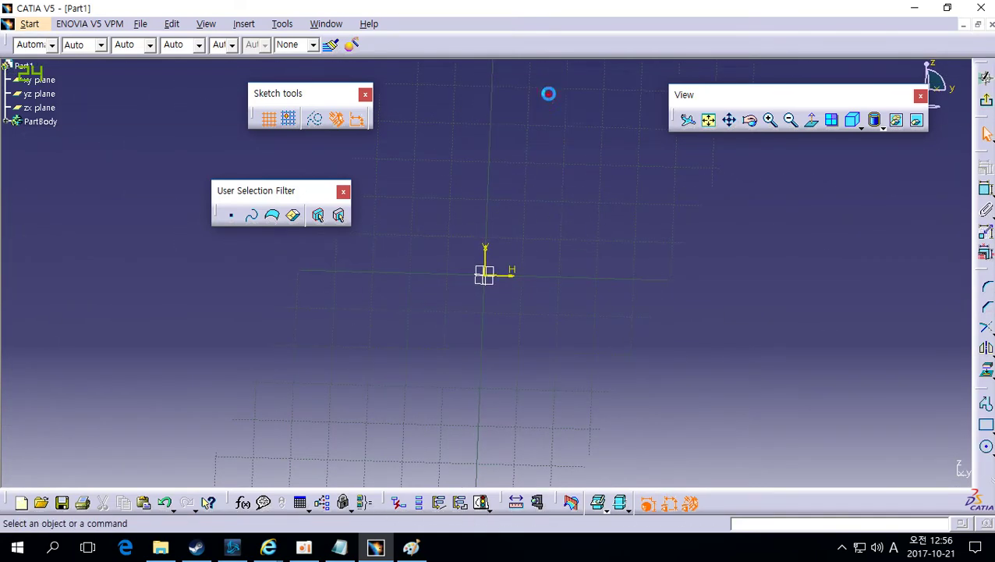
pyautogui.doubleClick(796, 99)
pyautogui.doubleClick(333, 94)
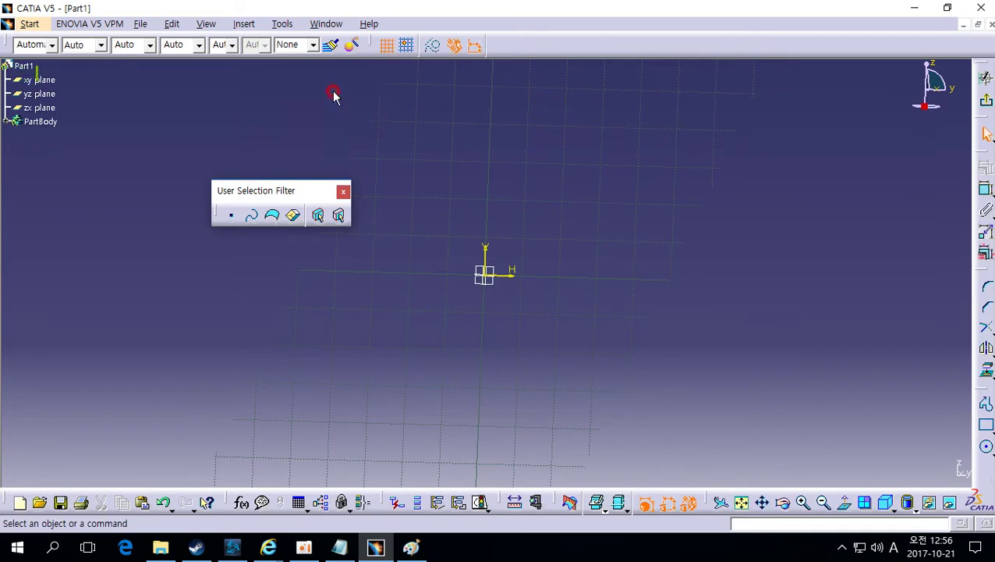
pyautogui.doubleClick(284, 190)
# Step: Set the view normal to the sketch plane and examine the sketch axes and grid while rotating, panning and zooming
pyautogui.moveTo(654, 280)
pyautogui.mouseDown(button='middle')
pyautogui.moveTo(627, 376)
pyautogui.moveTo(591, 351)
pyautogui.moveTo(620, 344)
pyautogui.mouseUp(button='middle')
pyautogui.click(847, 507)
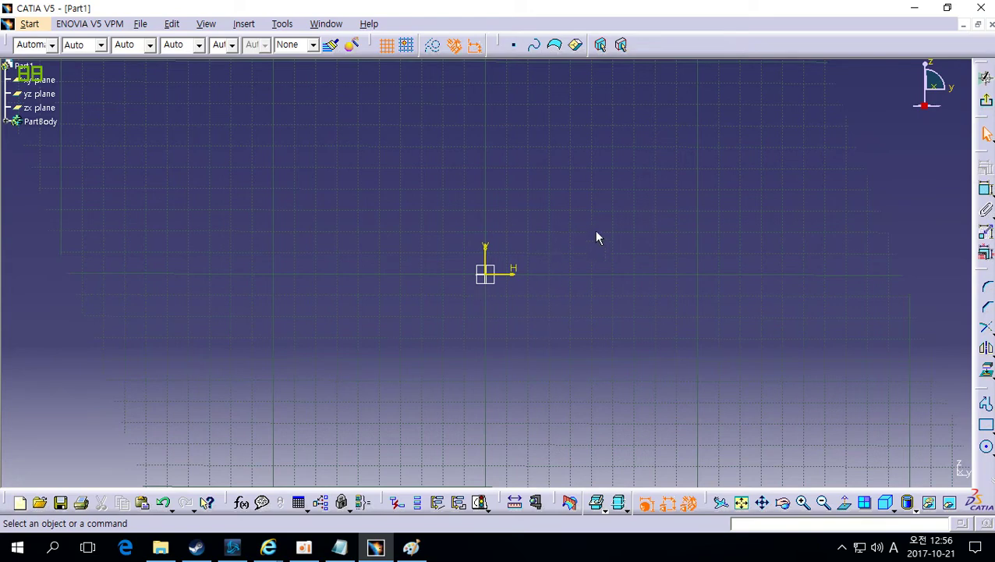
pyautogui.moveTo(596, 238)
pyautogui.mouseDown(button='middle')
pyautogui.moveTo(570, 320)
pyautogui.moveTo(503, 396)
pyautogui.mouseUp(button='middle')
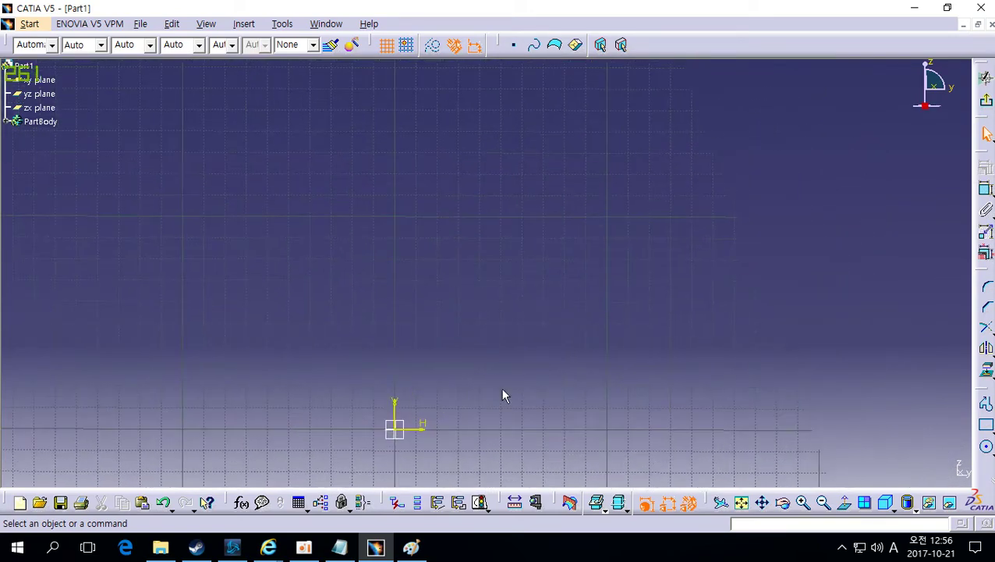
pyautogui.moveTo(592, 280)
pyautogui.mouseDown(button='middle')
pyautogui.moveTo(504, 382)
pyautogui.moveTo(613, 167)
pyautogui.mouseUp(button='middle')
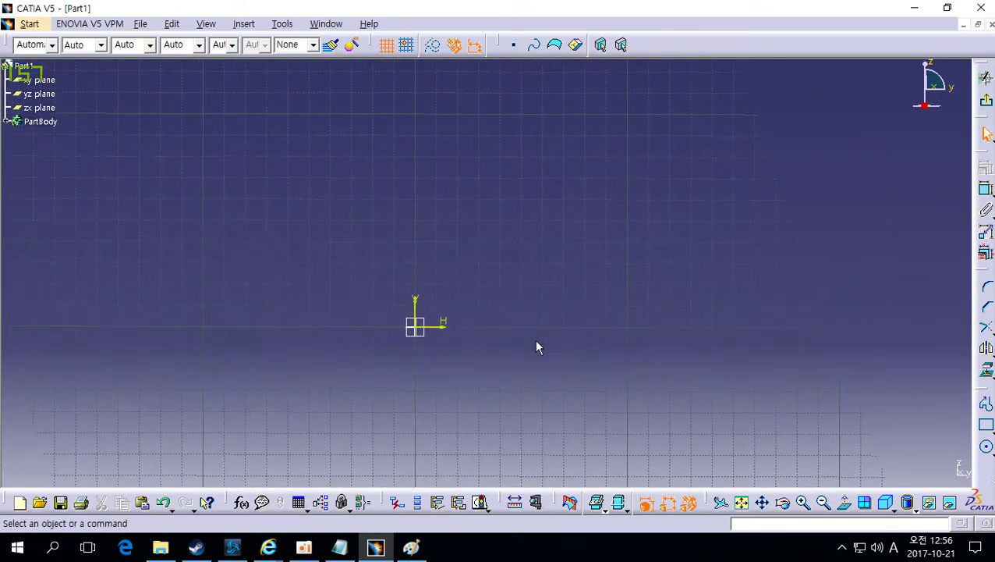
pyautogui.moveTo(537, 347); pyautogui.dragTo(675, 231, button='middle')
pyautogui.moveTo(569, 286)
pyautogui.mouseDown(button='middle')
pyautogui.moveTo(633, 232)
pyautogui.moveTo(490, 357)
pyautogui.moveTo(513, 356)
pyautogui.moveTo(555, 251)
pyautogui.moveTo(536, 243)
pyautogui.moveTo(678, 388)
pyautogui.moveTo(604, 242)
pyautogui.mouseUp(button='middle')
pyautogui.moveTo(606, 319); pyautogui.dragTo(633, 361, button='middle')
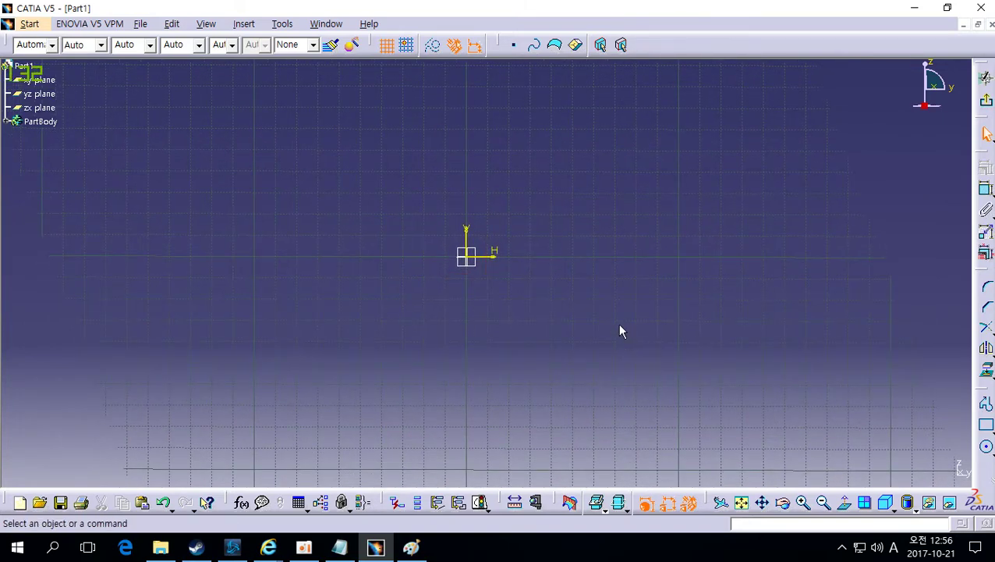
pyautogui.moveTo(611, 311)
pyautogui.mouseDown(button='middle')
pyautogui.moveTo(564, 141)
pyautogui.moveTo(583, 189)
pyautogui.moveTo(591, 291)
pyautogui.moveTo(579, 388)
pyautogui.moveTo(579, 229)
pyautogui.moveTo(591, 326)
pyautogui.mouseUp(button='middle')
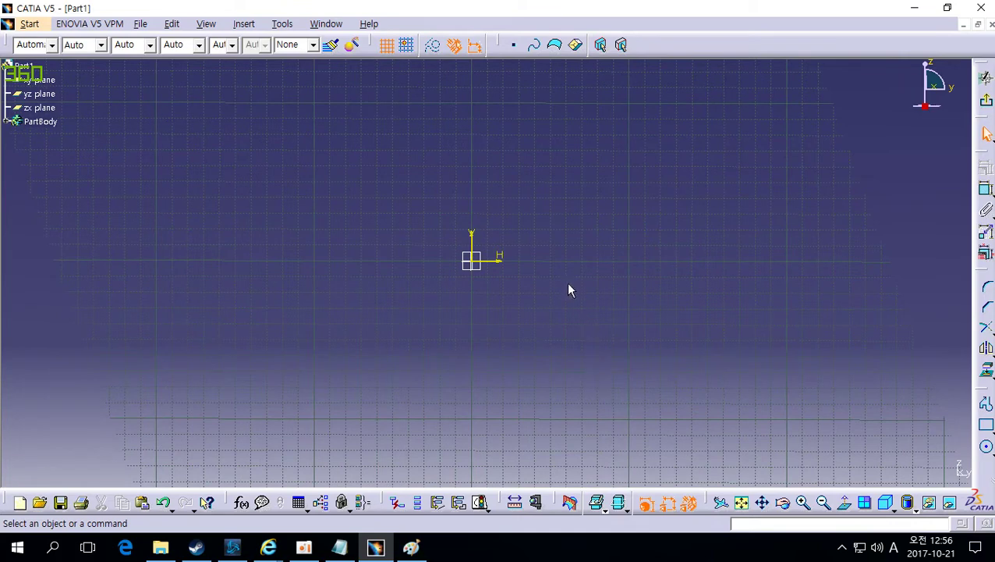
pyautogui.moveTo(570, 278)
pyautogui.mouseDown(button='middle')
pyautogui.moveTo(575, 271)
pyautogui.moveTo(503, 269)
pyautogui.moveTo(425, 282)
pyautogui.moveTo(567, 284)
pyautogui.moveTo(649, 312)
pyautogui.moveTo(567, 288)
pyautogui.mouseUp(button='middle')
# Step: Switch to the Notepad notes and add the heading "카티아 화면 조작 방법" below the V and H definitions
pyautogui.click(339, 547)
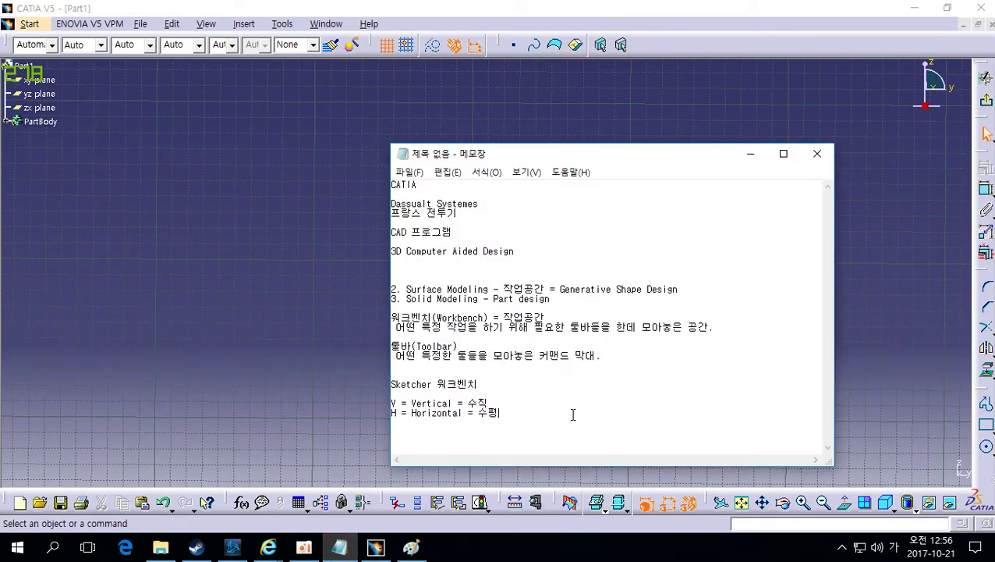
pyautogui.write('ㅋㅏ메')
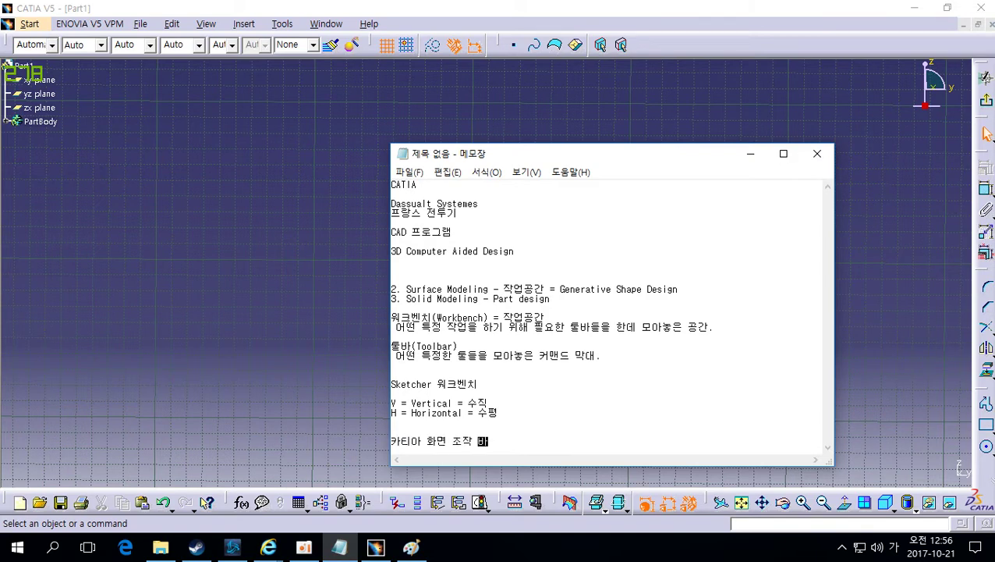
pyautogui.write('ㅇ법')
pyautogui.press('Return')
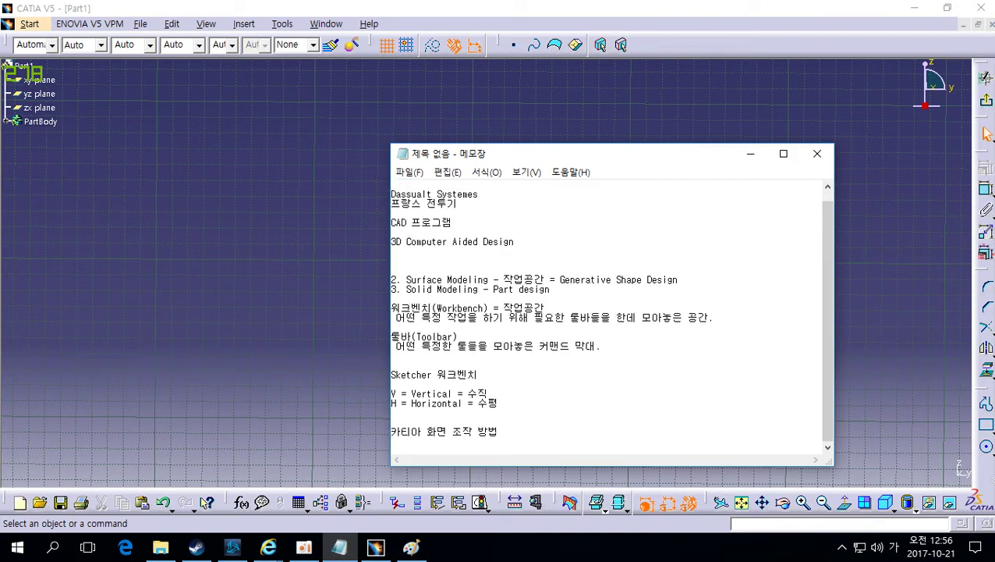
# Step: Add the note line "마우스 가운데 버튼 누르고 드래그 -> 화면 이동" under the heading
pyautogui.write('마우스 ㄱㅏ운데 ㅂㅓ튼 누르')
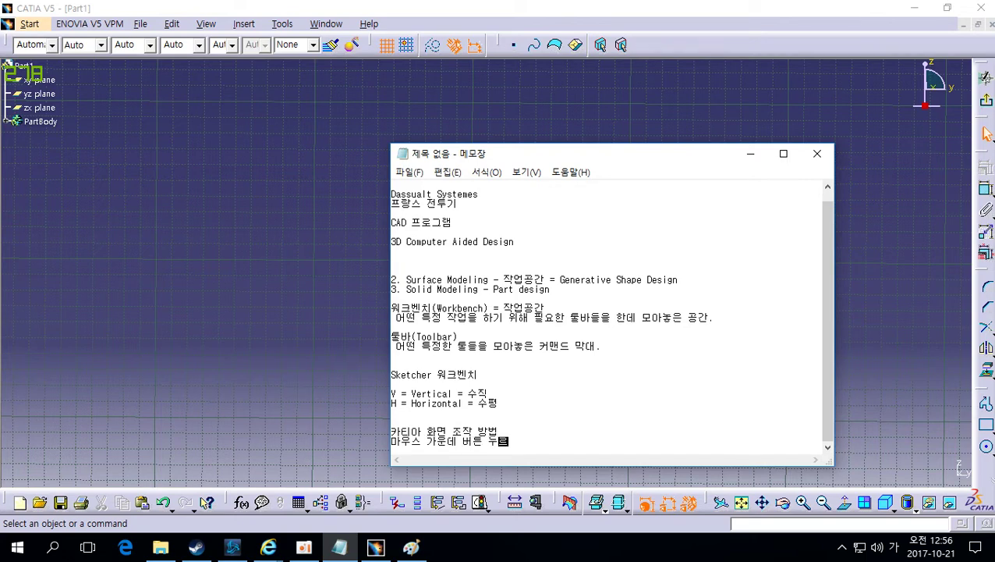
pyautogui.write('고 ㄷㅡ래그 -> ㅎㅘ면 이동')
pyautogui.press('Return')
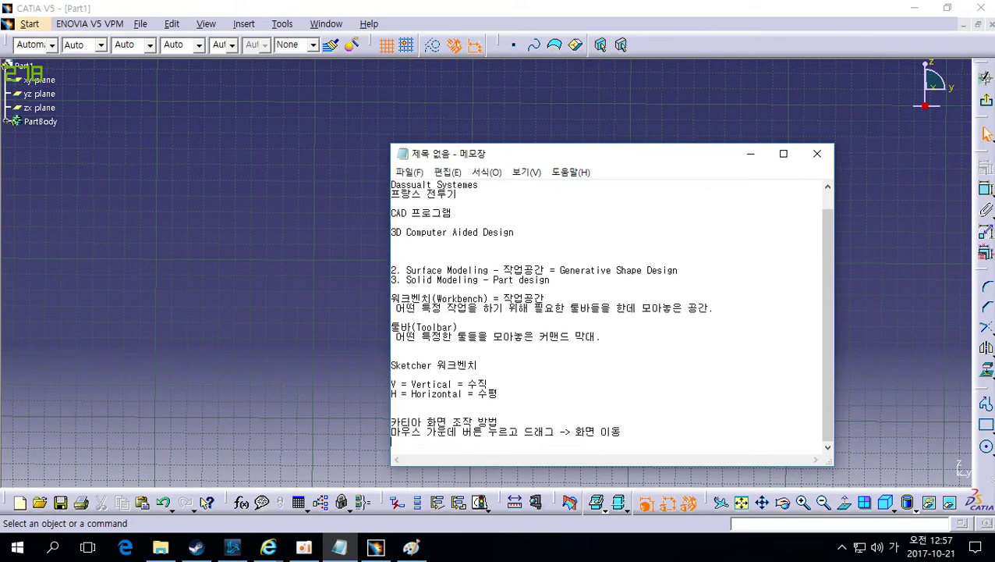
# Step: Add the note line "마우스 가운데 + 왼/오른쪽 누르고 드래고 -> 회전"
pyautogui.write('마우스 가운데 ㅂ')
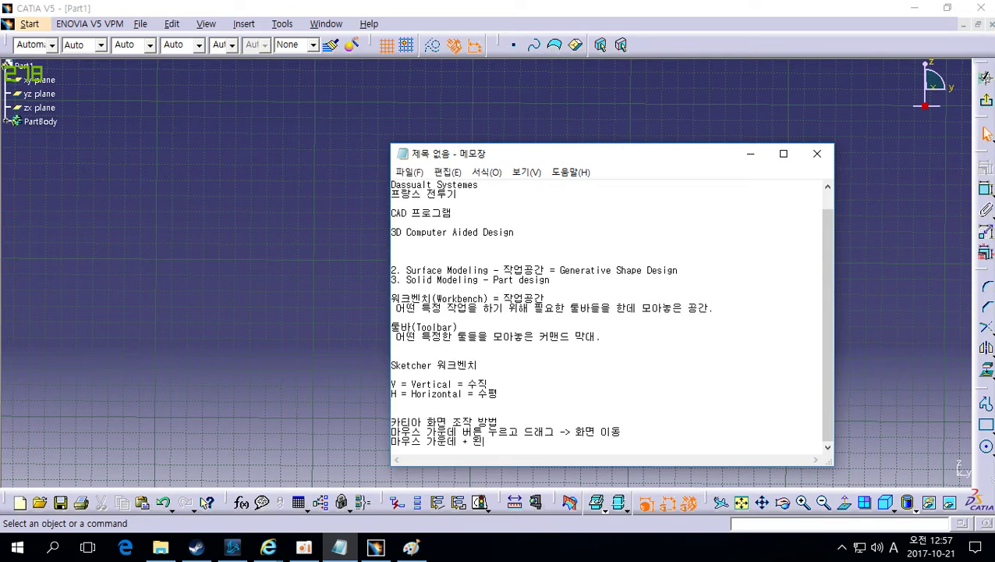
pyautogui.write('오른쪽 누르고 ')
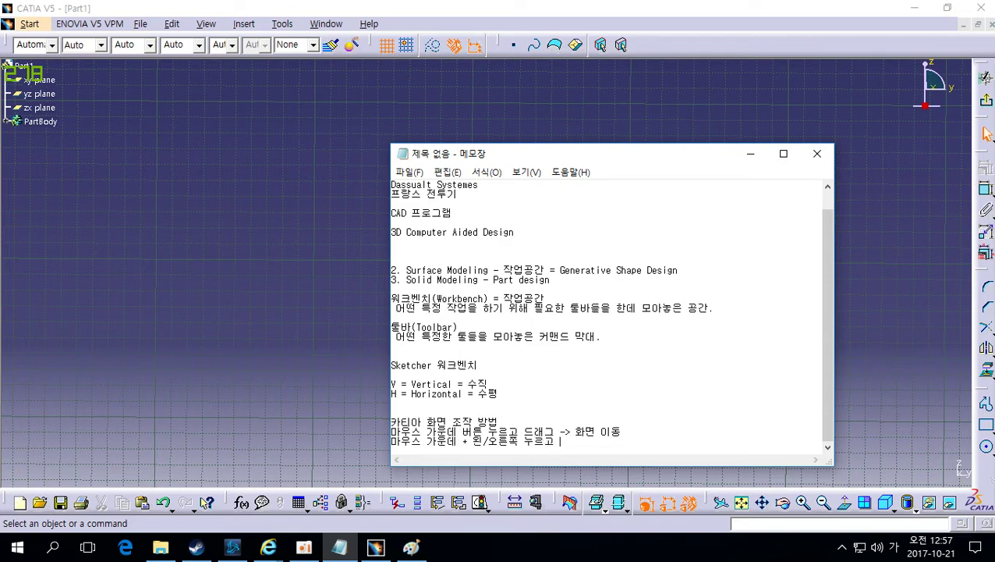
pyautogui.write('드래그 -> 회전')
pyautogui.press('Return')
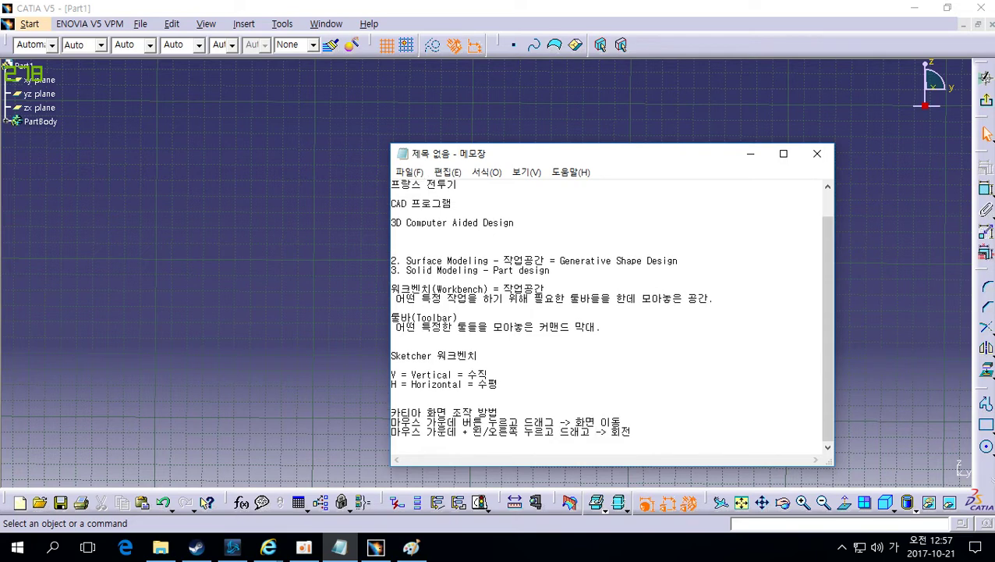
# Step: Add the note line "마우스 가운데 + 왼/오른쪽 눌렀다가 떼고나서 드래그 -> 확대/축소"
pyautogui.write('마우스 가운데 + ㅇ')
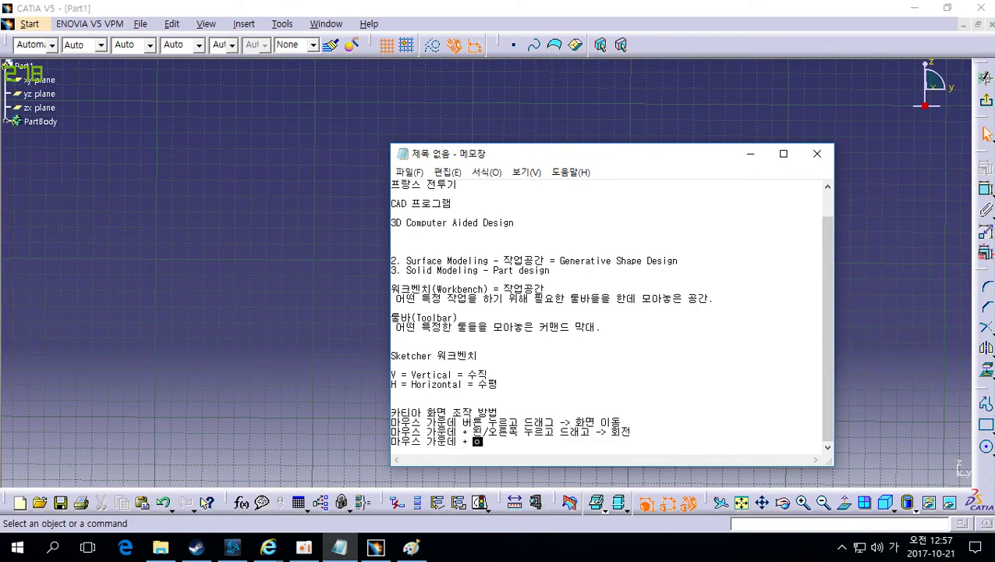
pyautogui.write('왼ㅉ쪽 누를러놓았다가 ㄷ')
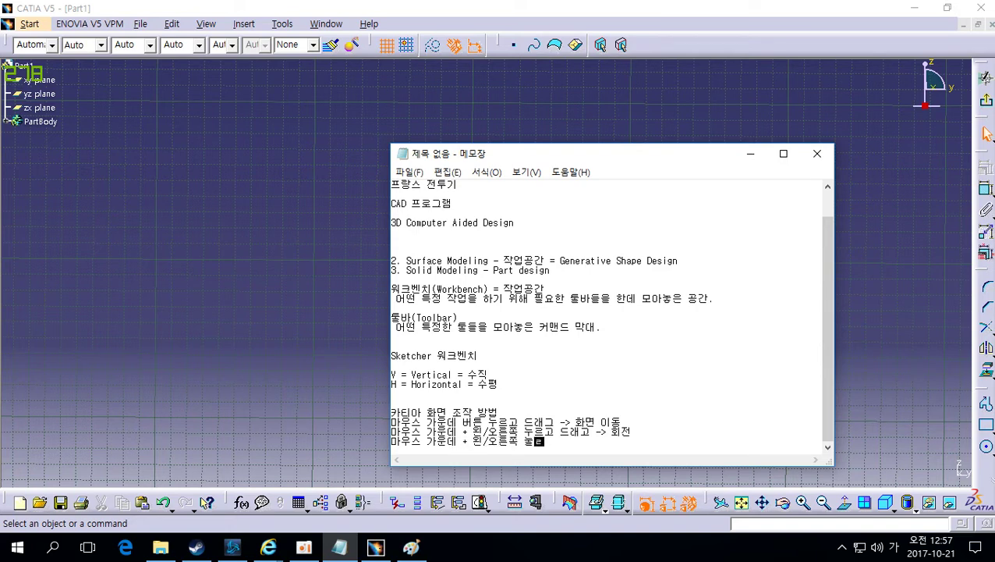
pyautogui.write('고')
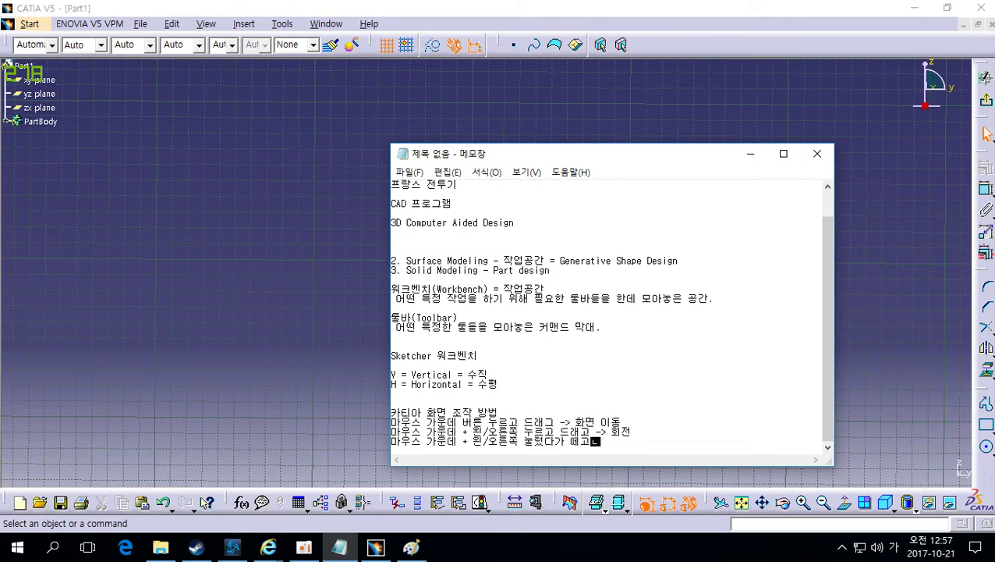
pyautogui.write('나서 드래그 -> 확대/축소')
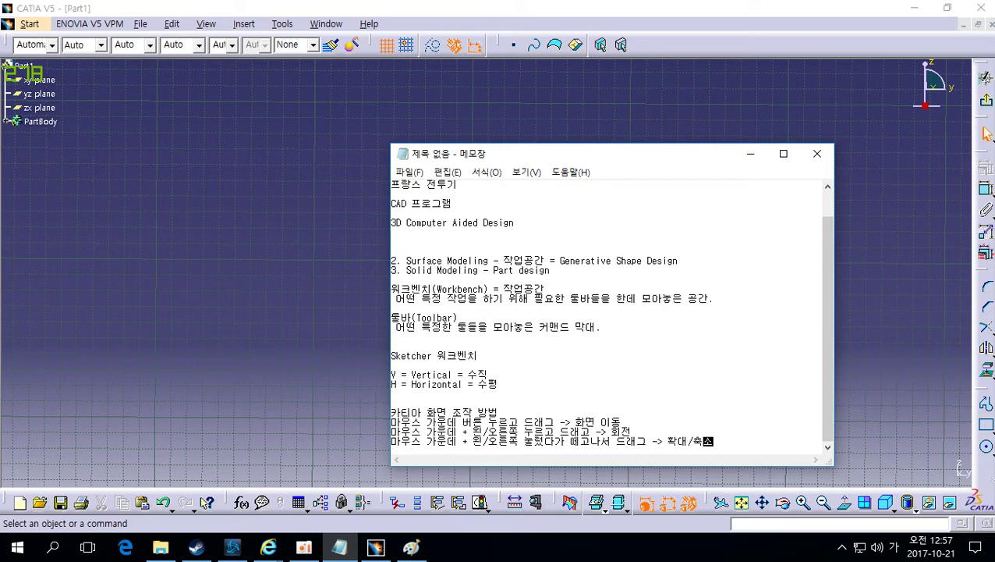
pyautogui.click(775, 443)
# Step: Return to CATIA, view the sketch axes from rotated angles, and restore the view normal to the sketch plane
pyautogui.click(877, 433)
pyautogui.moveTo(658, 378)
pyautogui.mouseDown(button='middle')
pyautogui.moveTo(723, 291)
pyautogui.moveTo(736, 173)
pyautogui.moveTo(710, 406)
pyautogui.moveTo(582, 393)
pyautogui.moveTo(618, 331)
pyautogui.moveTo(579, 380)
pyautogui.moveTo(602, 382)
pyautogui.moveTo(609, 401)
pyautogui.moveTo(582, 381)
pyautogui.mouseUp(button='middle')
pyautogui.moveTo(578, 331)
pyautogui.mouseDown(button='middle')
pyautogui.moveTo(589, 328)
pyautogui.moveTo(435, 249)
pyautogui.moveTo(569, 402)
pyautogui.moveTo(563, 346)
pyautogui.moveTo(638, 160)
pyautogui.moveTo(613, 273)
pyautogui.moveTo(519, 333)
pyautogui.moveTo(525, 311)
pyautogui.moveTo(569, 317)
pyautogui.moveTo(535, 396)
pyautogui.moveTo(543, 399)
pyautogui.mouseUp(button='middle')
pyautogui.moveTo(514, 300)
pyautogui.mouseDown(button='middle')
pyautogui.moveTo(551, 339)
pyautogui.moveTo(501, 265)
pyautogui.moveTo(518, 348)
pyautogui.moveTo(567, 204)
pyautogui.moveTo(542, 333)
pyautogui.moveTo(604, 367)
pyautogui.moveTo(595, 370)
pyautogui.moveTo(488, 206)
pyautogui.moveTo(581, 367)
pyautogui.moveTo(589, 264)
pyautogui.moveTo(686, 377)
pyautogui.moveTo(564, 293)
pyautogui.moveTo(577, 247)
pyautogui.moveTo(584, 260)
pyautogui.moveTo(372, 328)
pyautogui.moveTo(553, 333)
pyautogui.moveTo(542, 338)
pyautogui.moveTo(551, 407)
pyautogui.moveTo(528, 335)
pyautogui.moveTo(468, 306)
pyautogui.moveTo(518, 398)
pyautogui.moveTo(556, 373)
pyautogui.moveTo(538, 368)
pyautogui.moveTo(558, 366)
pyautogui.moveTo(533, 395)
pyautogui.moveTo(551, 396)
pyautogui.moveTo(524, 381)
pyautogui.moveTo(466, 422)
pyautogui.moveTo(592, 333)
pyautogui.mouseUp(button='middle')
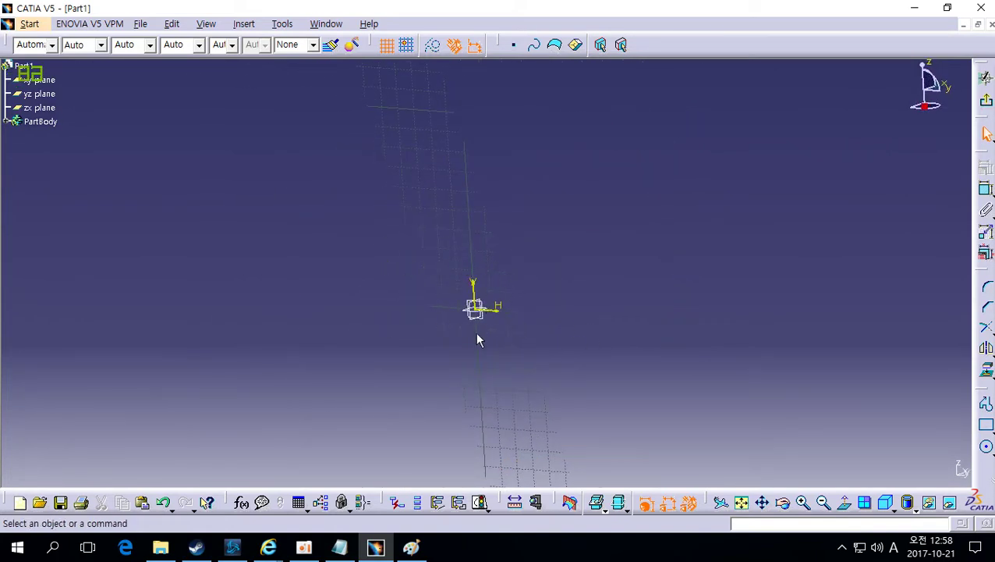
pyautogui.click(847, 506)
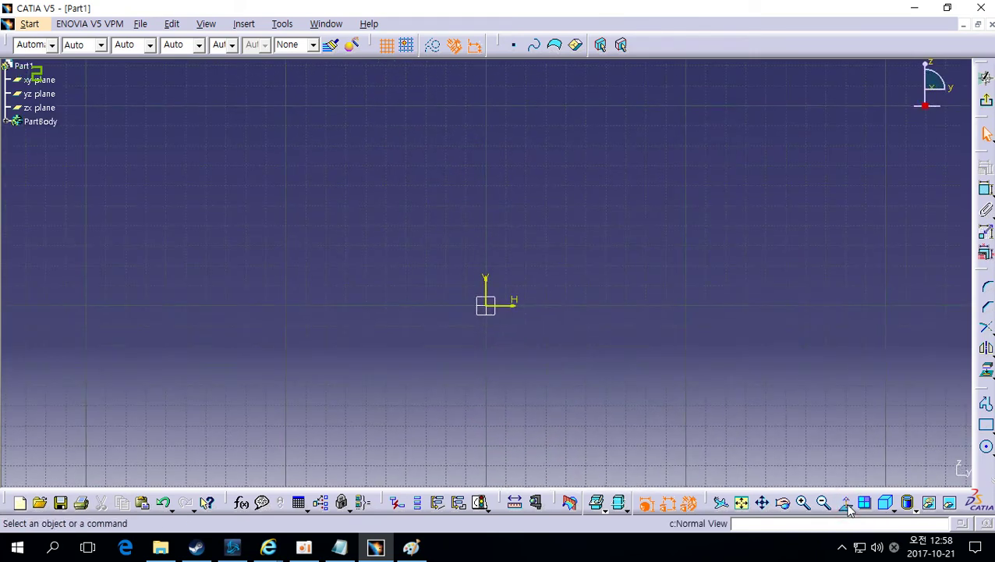
pyautogui.moveTo(605, 394); pyautogui.dragTo(669, 295, button='middle')
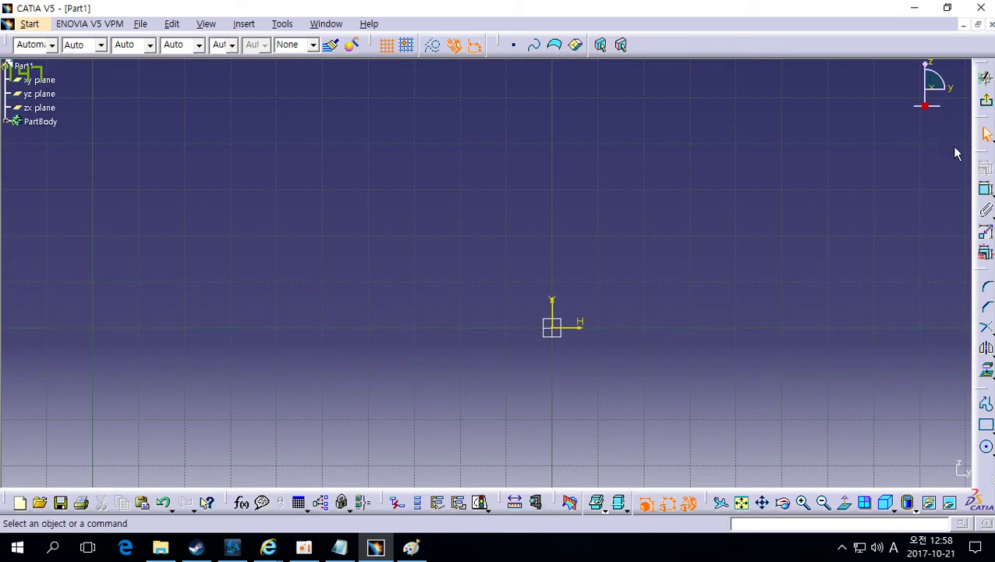
# Step: Undock the Constraint, Operation and Profile toolbars so they float over the sketch area
pyautogui.moveTo(986, 159)
pyautogui.mouseDown()
pyautogui.moveTo(924, 110)
pyautogui.moveTo(776, 101)
pyautogui.mouseUp()
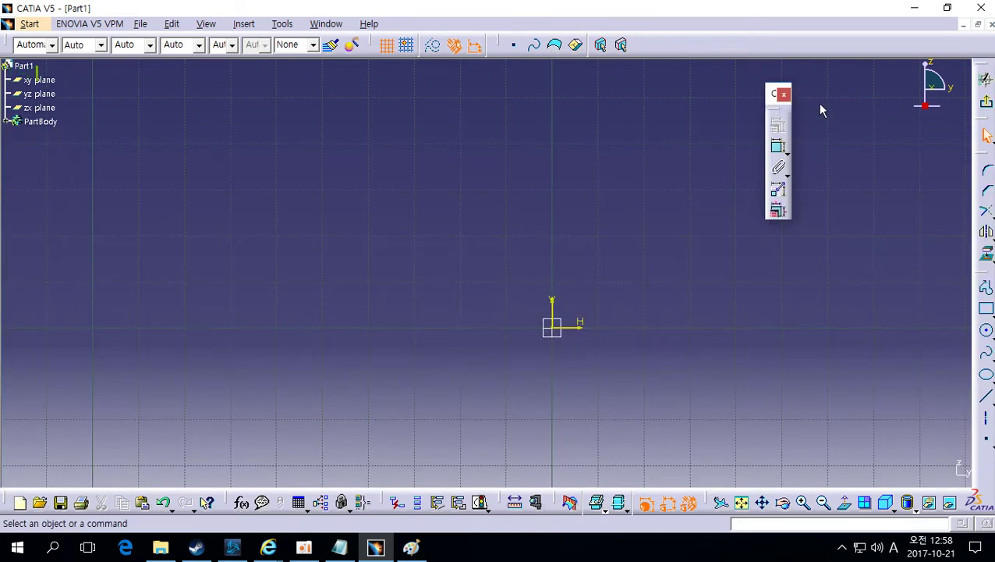
pyautogui.moveTo(984, 152); pyautogui.dragTo(731, 114)
pyautogui.moveTo(985, 154); pyautogui.dragTo(680, 110)
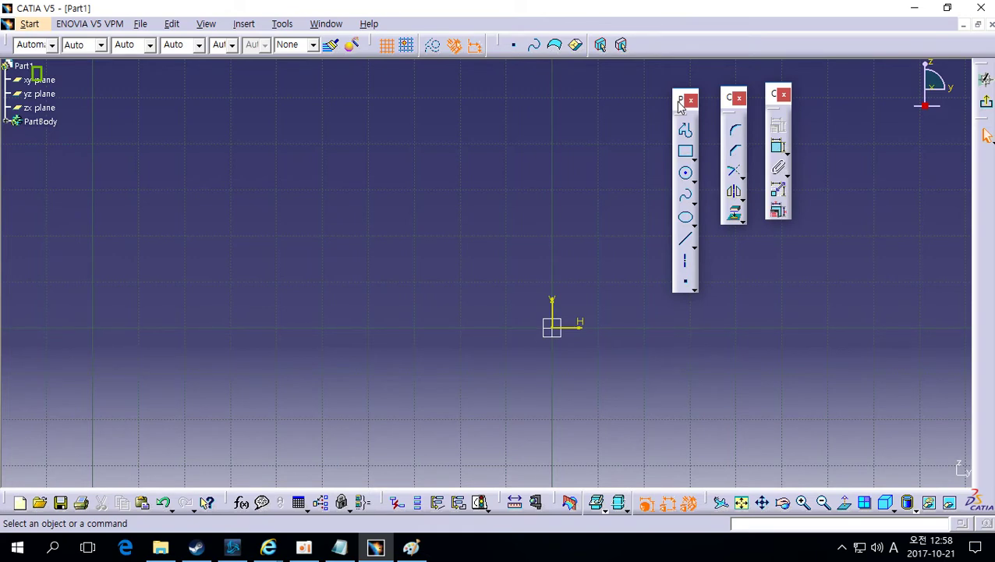
# Step: Make the floating Profile, Operation and Constraint toolbars horizontal and line them up in a row above the sketch axes
pyautogui.moveTo(681, 103); pyautogui.dragTo(400, 96)
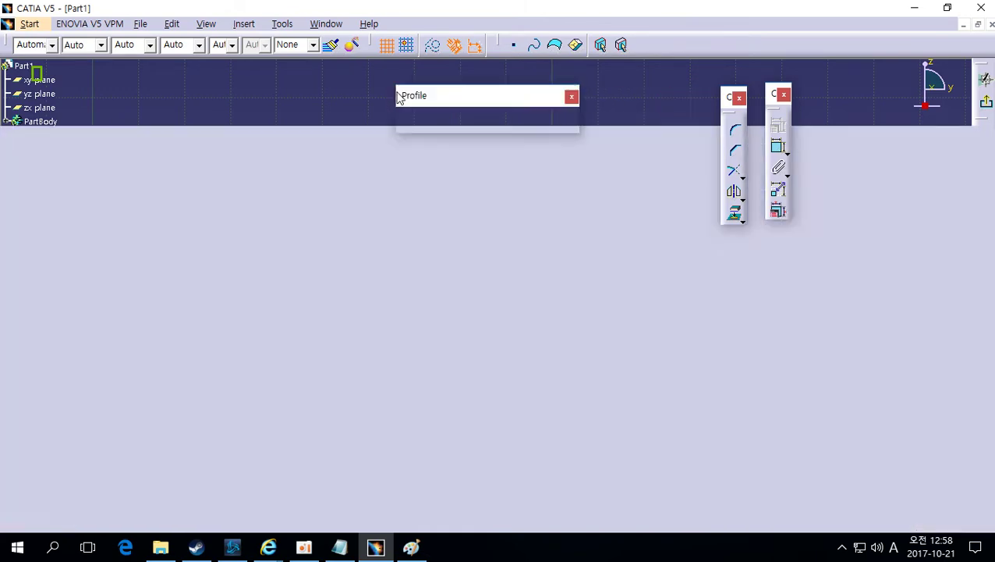
pyautogui.moveTo(733, 96); pyautogui.dragTo(596, 98)
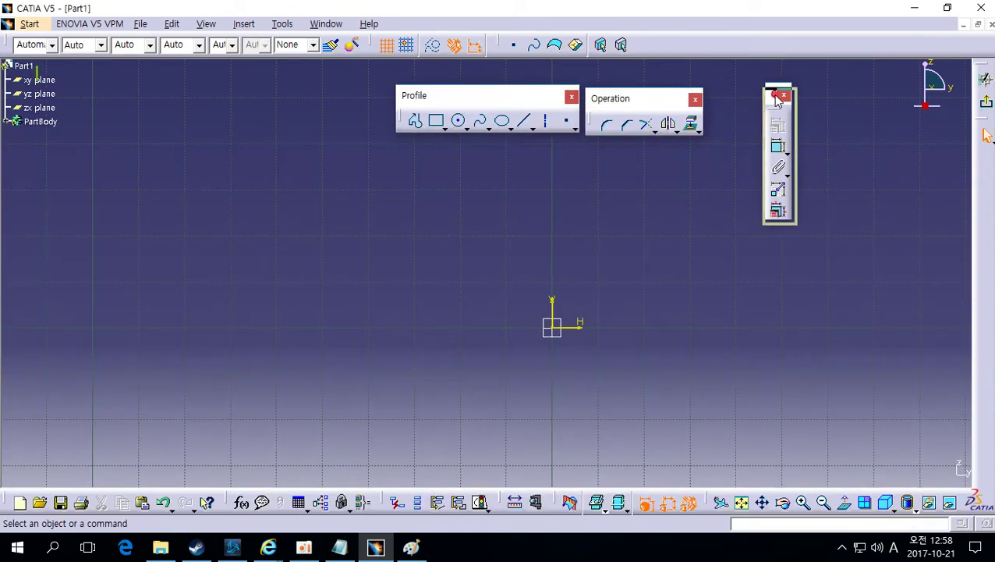
pyautogui.moveTo(778, 97); pyautogui.dragTo(733, 93)
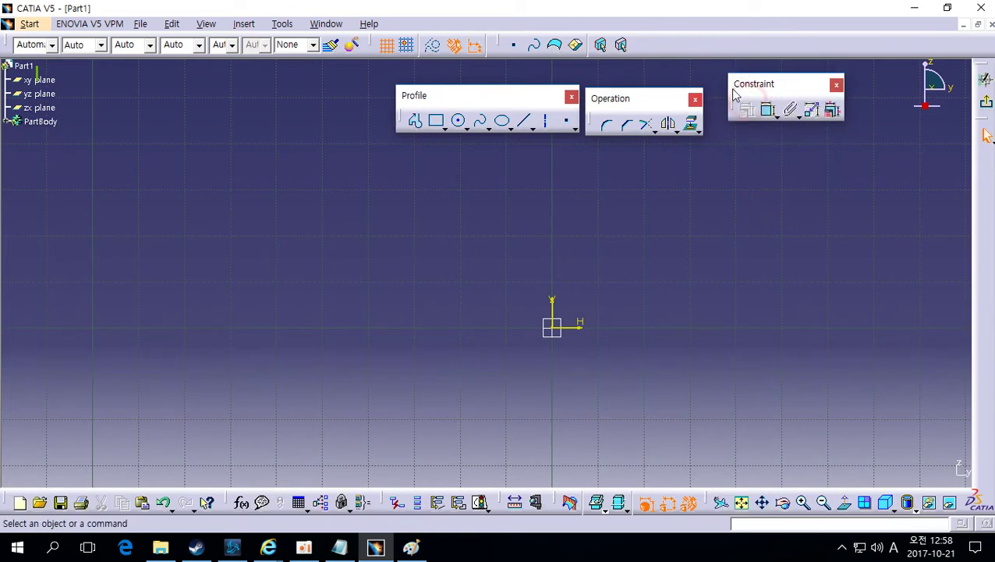
pyautogui.moveTo(653, 96); pyautogui.dragTo(663, 78)
pyautogui.moveTo(501, 97); pyautogui.dragTo(509, 89)
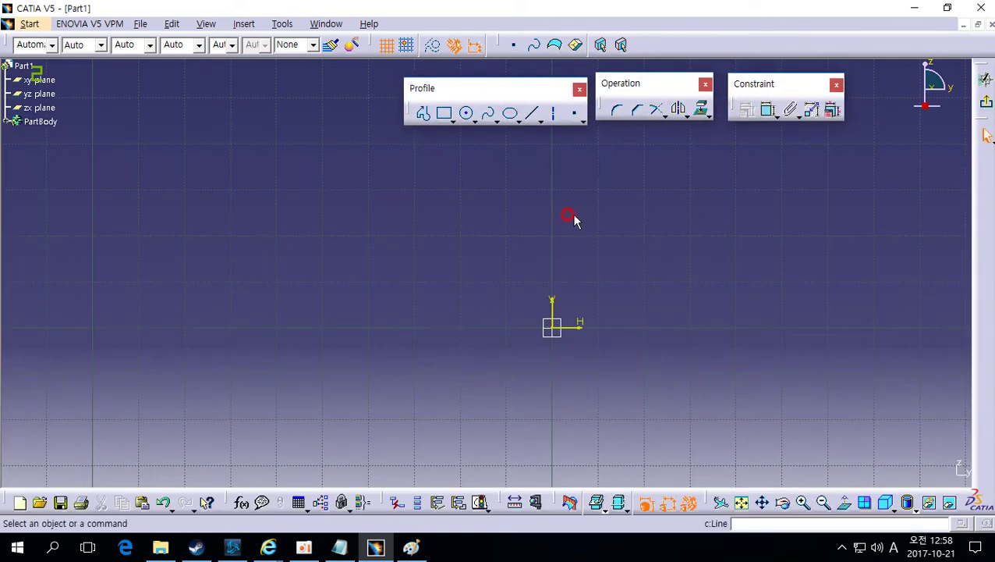
# Step: Undock the Sketch tools toolbar into the row of floating toolbars, keep Snap to Point off, and move the Profile toolbar slightly toward it
pyautogui.moveTo(666, 349); pyautogui.dragTo(619, 309, button='middle')
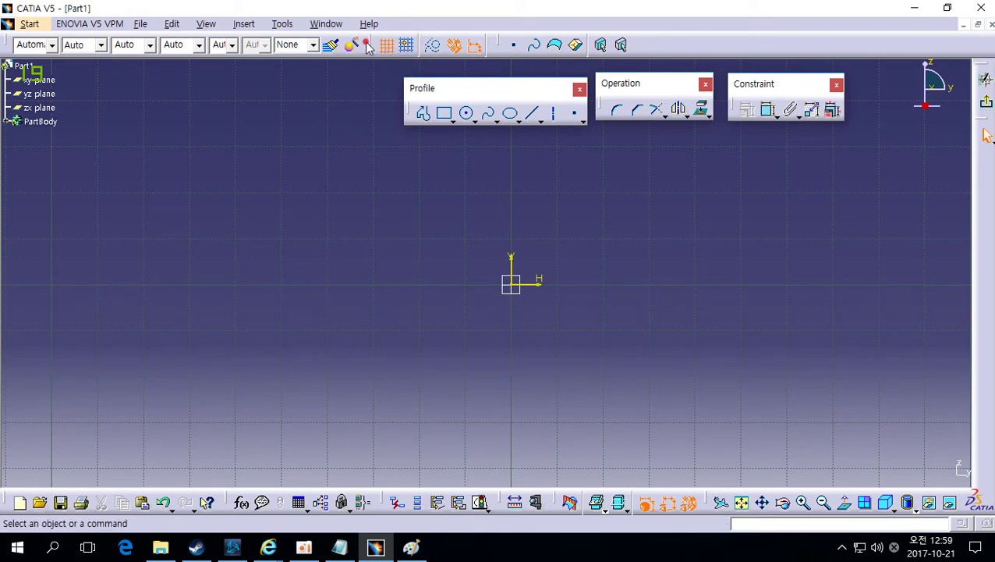
pyautogui.moveTo(377, 45)
pyautogui.mouseDown()
pyautogui.moveTo(223, 104)
pyautogui.moveTo(191, 105)
pyautogui.mouseUp()
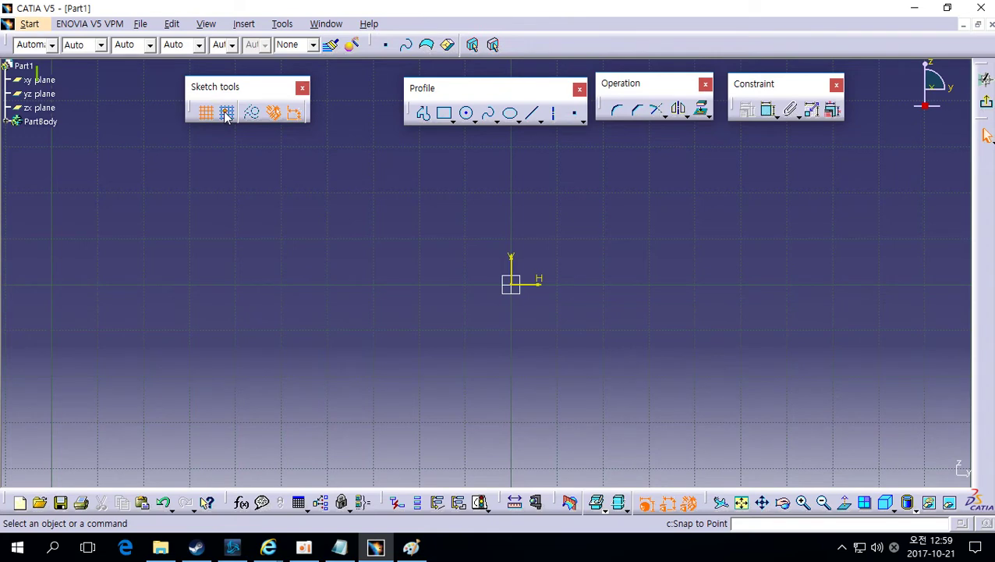
pyautogui.click(226, 113)
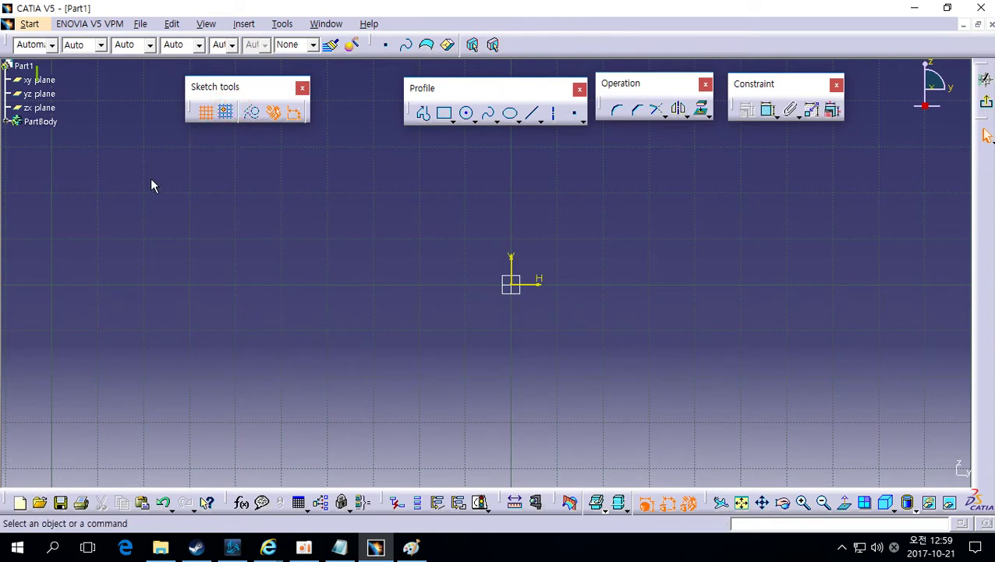
pyautogui.moveTo(567, 225)
pyautogui.mouseDown(button='middle')
pyautogui.moveTo(576, 211)
pyautogui.moveTo(586, 241)
pyautogui.moveTo(549, 306)
pyautogui.moveTo(548, 280)
pyautogui.mouseUp(button='middle')
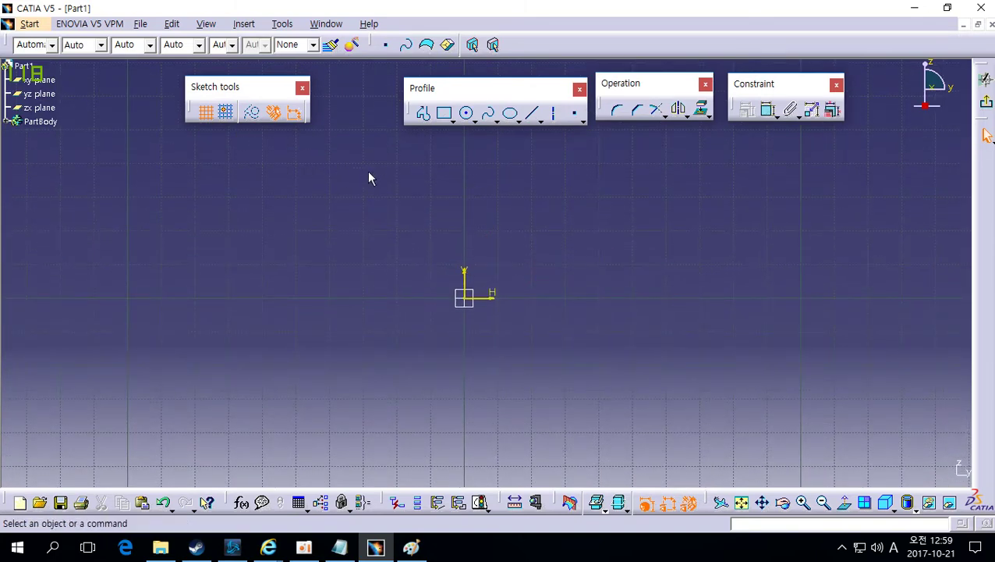
pyautogui.moveTo(455, 90)
pyautogui.mouseDown()
pyautogui.moveTo(477, 83)
pyautogui.moveTo(455, 95)
pyautogui.mouseUp()
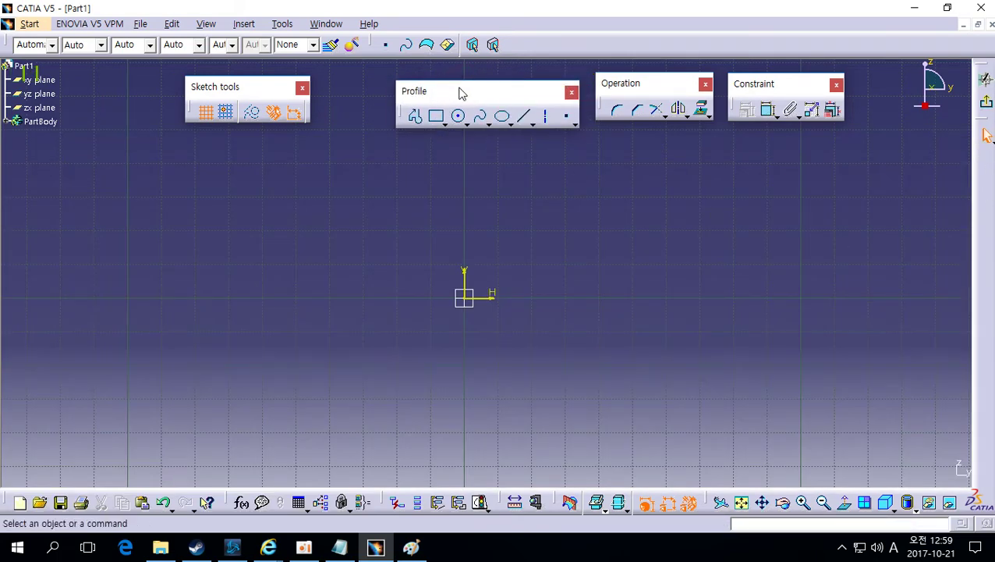
# Step: Line up the floating Profile toolbar with the other sketch toolbars
pyautogui.moveTo(460, 92); pyautogui.dragTo(446, 86)
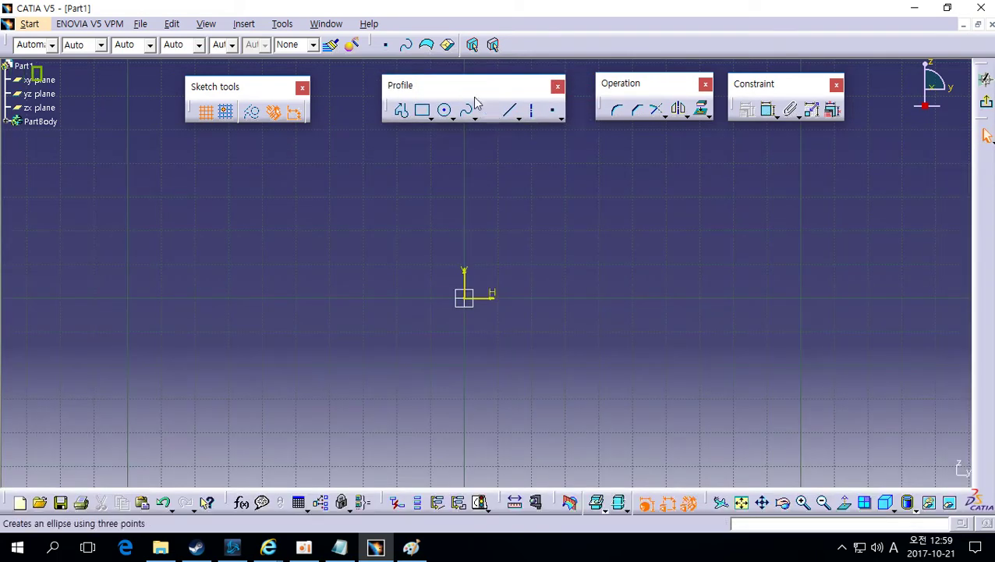
# Step: With the Profile tool, sketch a clockwise chain of eight connected straight segments around the sketch origin
pyautogui.click(401, 115)
pyautogui.click(390, 278)
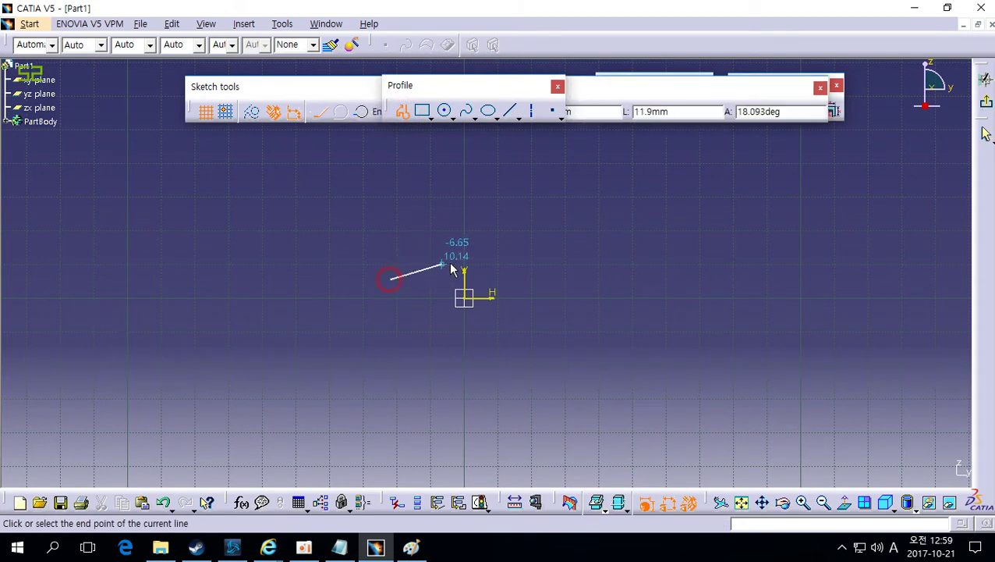
pyautogui.click(545, 229)
pyautogui.click(628, 260)
pyautogui.click(641, 356)
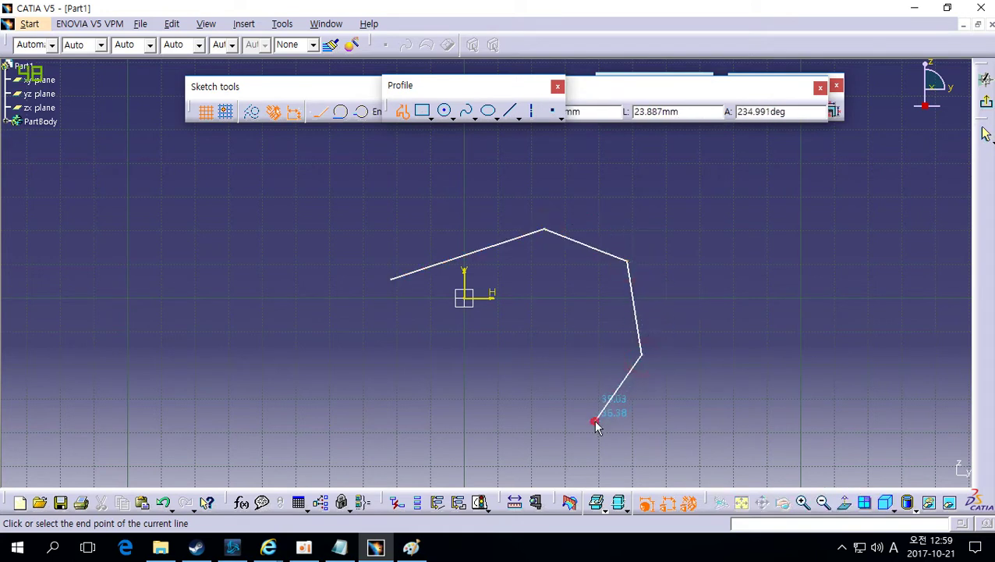
pyautogui.click(597, 421)
pyautogui.click(506, 434)
pyautogui.click(399, 406)
pyautogui.click(338, 328)
pyautogui.click(331, 231)
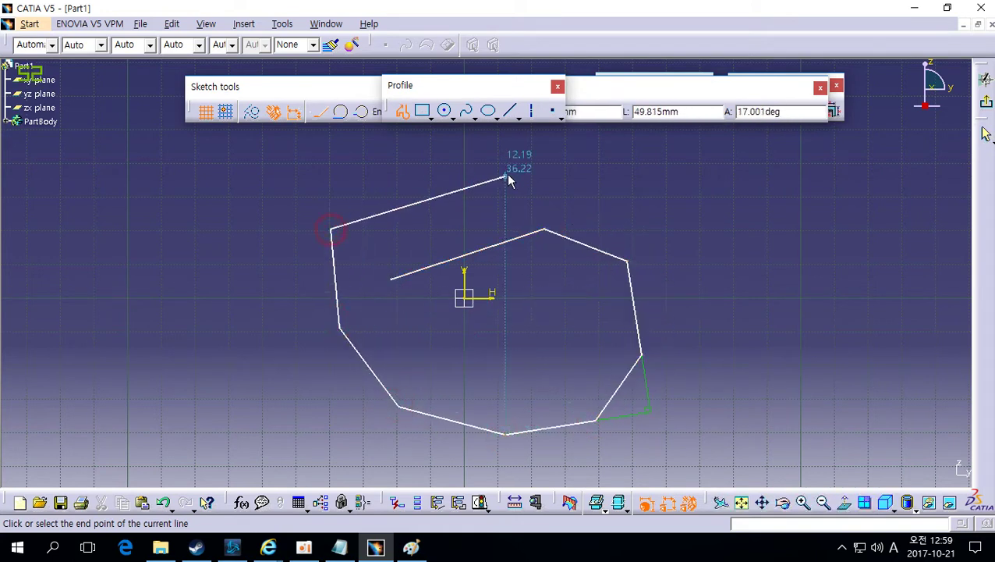
# Step: Continue the profile with four straight segments around the outside and a large tangent arc curving back toward the origin
pyautogui.click(509, 175)
pyautogui.click(706, 188)
pyautogui.click(724, 312)
pyautogui.moveTo(707, 376); pyautogui.dragTo(672, 406)
pyautogui.click(496, 327)
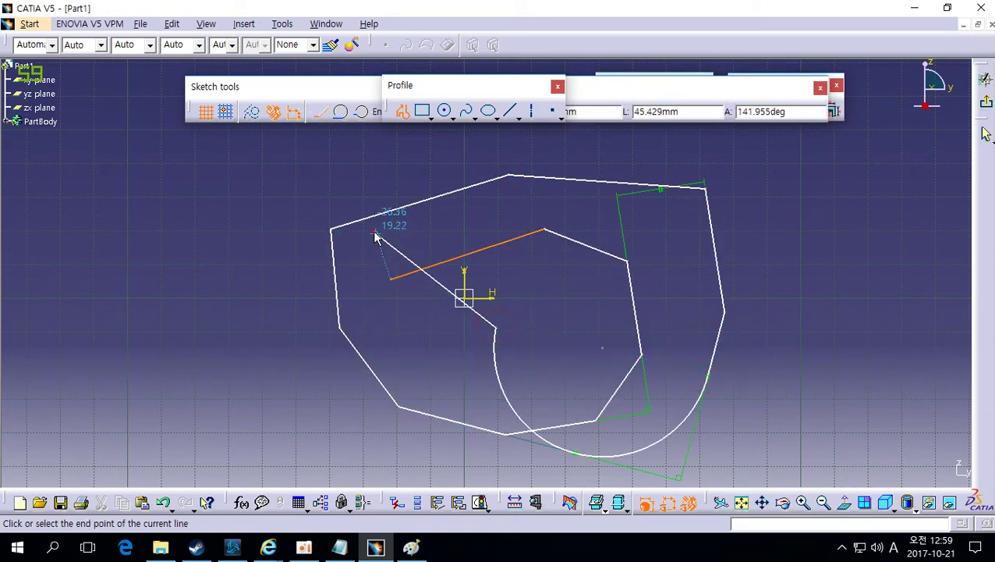
# Step: Extend the profile with an oblique line, vertical and horizontal segments, a sloping line and two successive tangent arcs, and end it
pyautogui.click(375, 232)
pyautogui.click(375, 152)
pyautogui.click(519, 152)
pyautogui.click(632, 150)
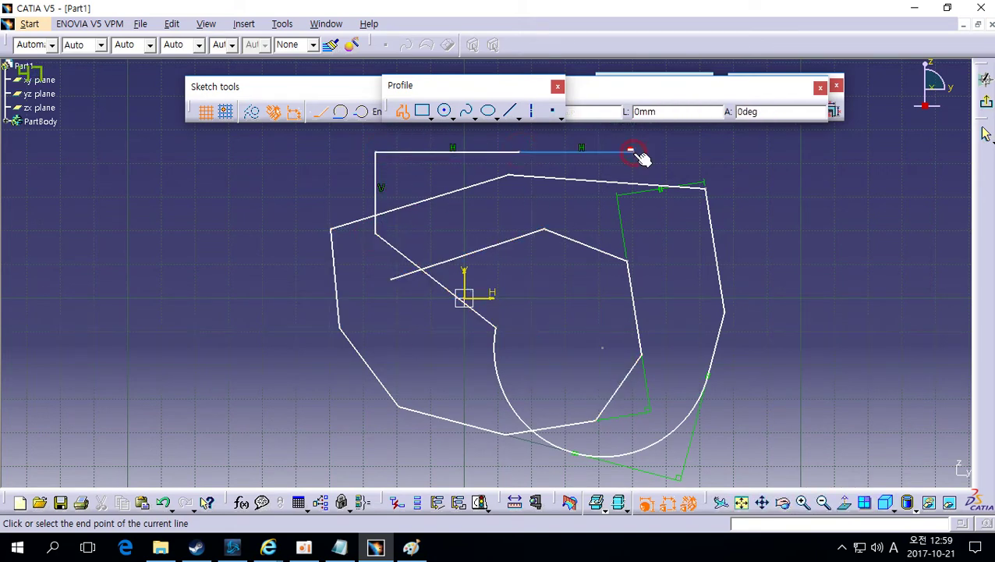
pyautogui.moveTo(858, 197); pyautogui.dragTo(872, 287)
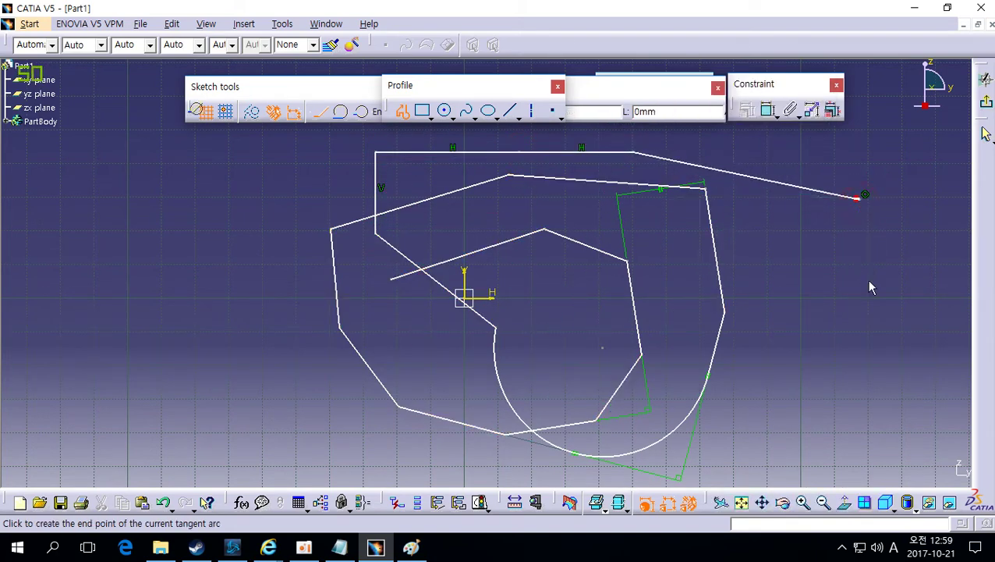
pyautogui.click(857, 373)
pyautogui.moveTo(857, 374); pyautogui.dragTo(804, 453)
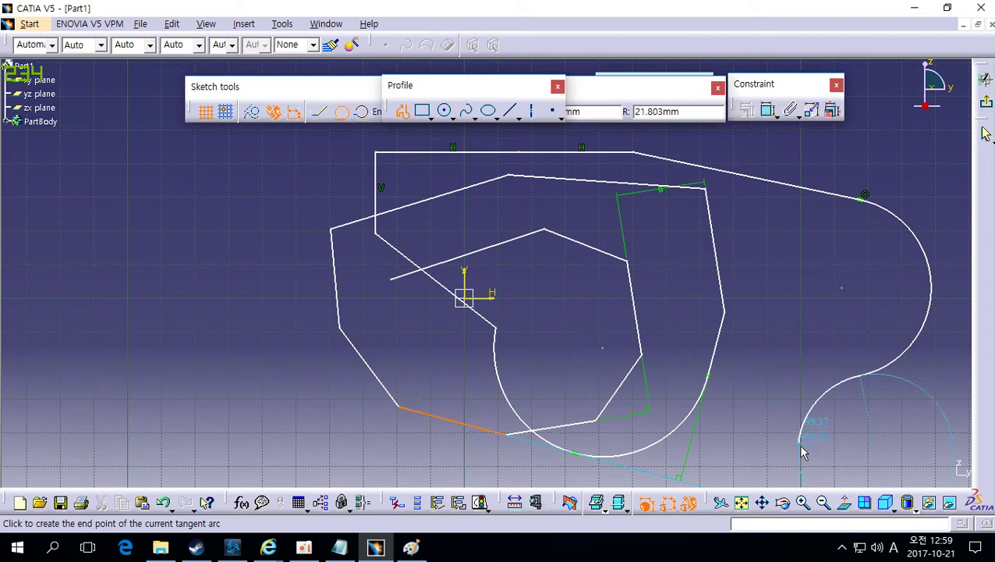
pyautogui.click(781, 481)
pyautogui.press('Escape')
# Step: Select the entire freehand profile with its constraints and delete it
pyautogui.moveTo(769, 344); pyautogui.dragTo(808, 420, button='middle')
pyautogui.moveTo(808, 420); pyautogui.dragTo(337, 167)
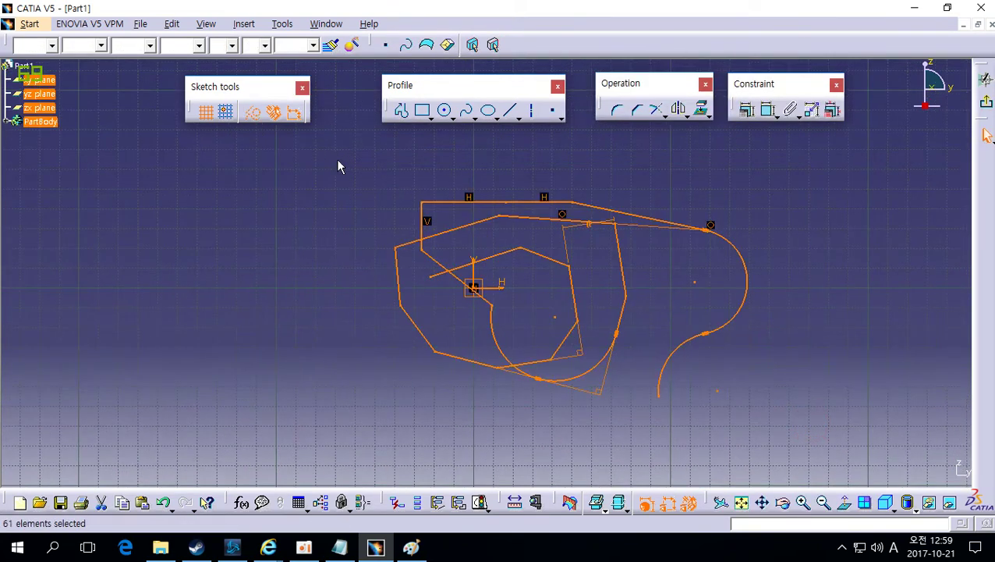
pyautogui.press('Delete')
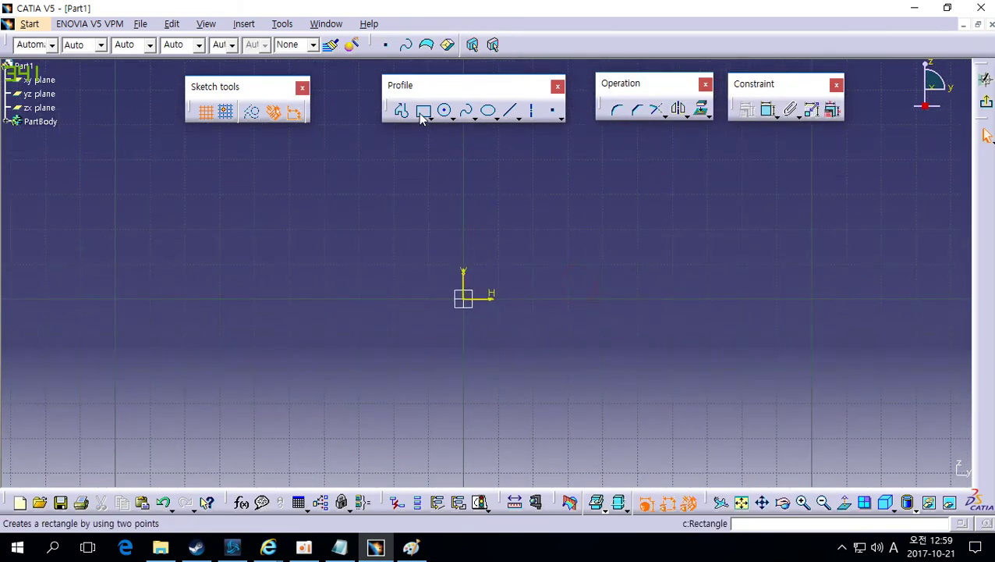
# Step: Sketch a two-point rectangle about 36 by 24 mm to the upper right of the origin, and delete it
pyautogui.click(422, 112)
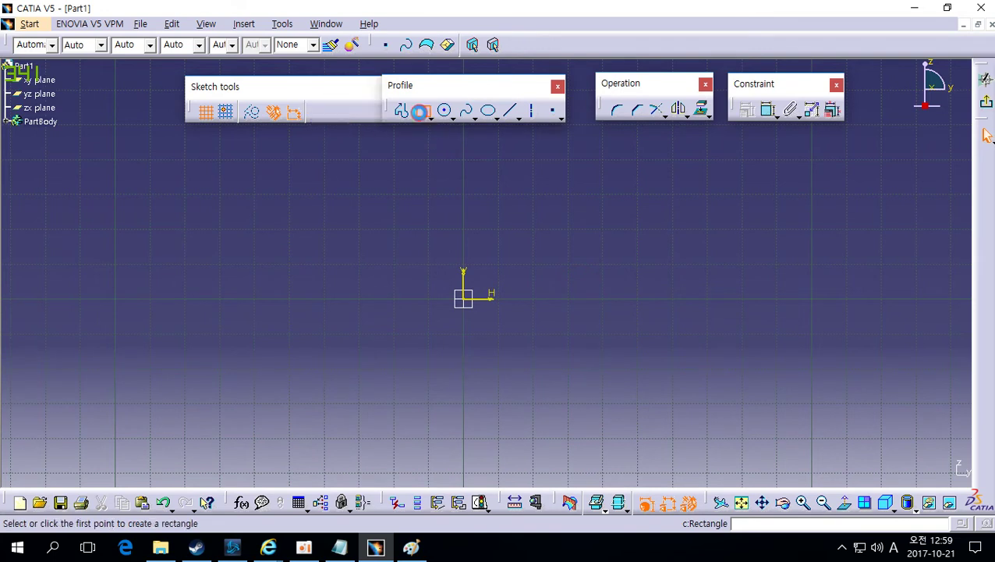
pyautogui.click(540, 195)
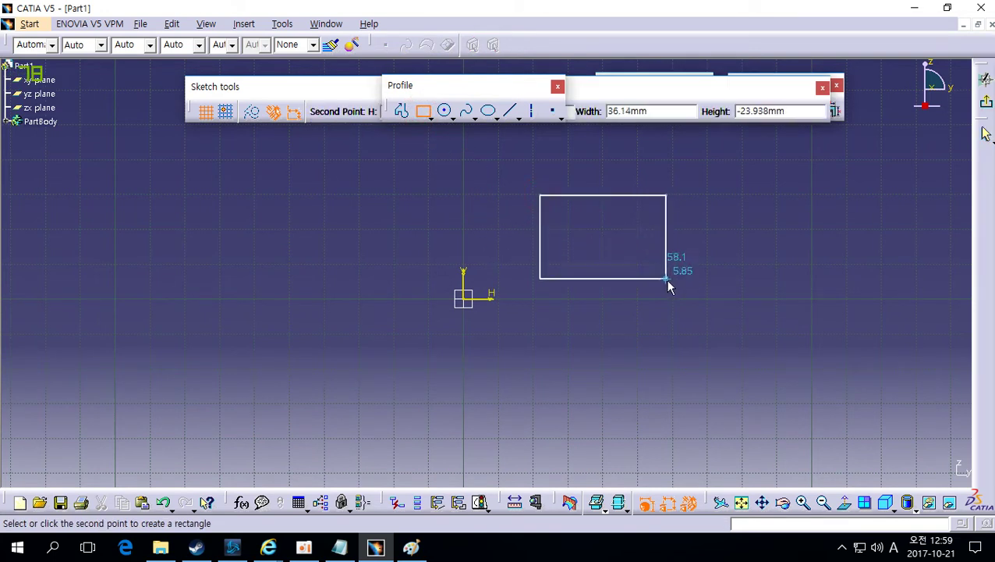
pyautogui.click(666, 280)
pyautogui.click(680, 329)
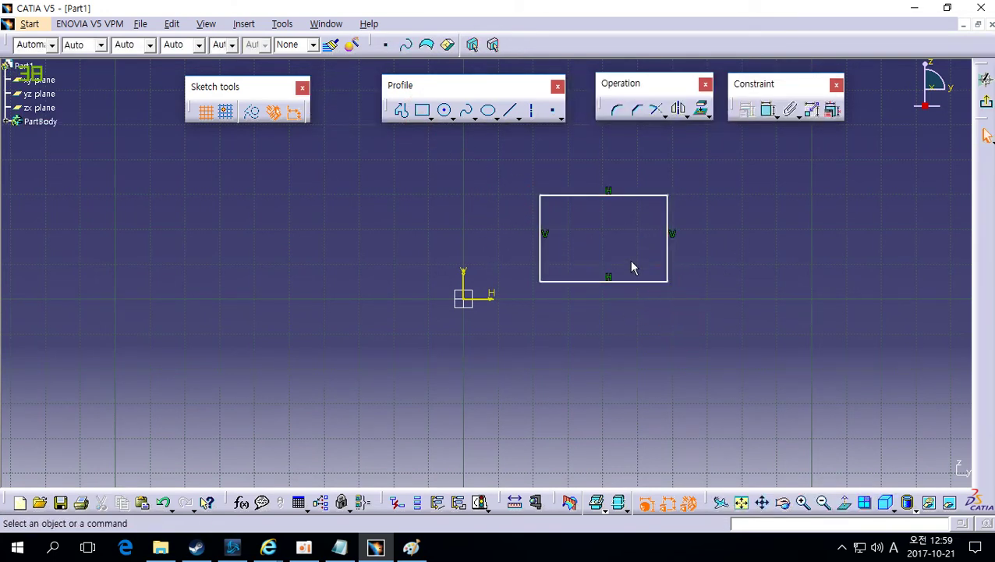
pyautogui.moveTo(517, 172); pyautogui.dragTo(688, 298)
pyautogui.press('Delete')
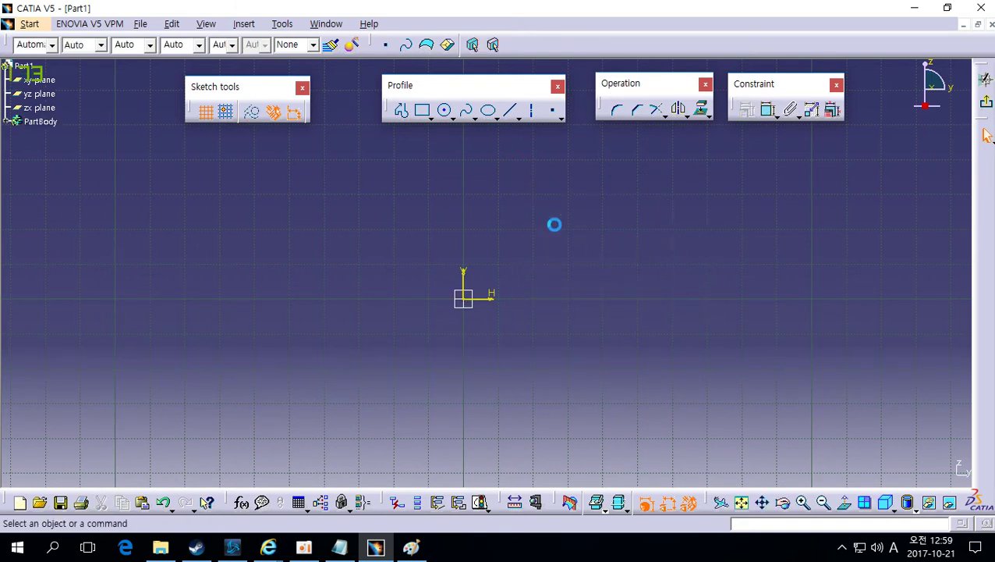
# Step: Sketch a slanted elongated hole with a radius of about 13.8 mm right of the origin, and delete it
pyautogui.click(432, 118)
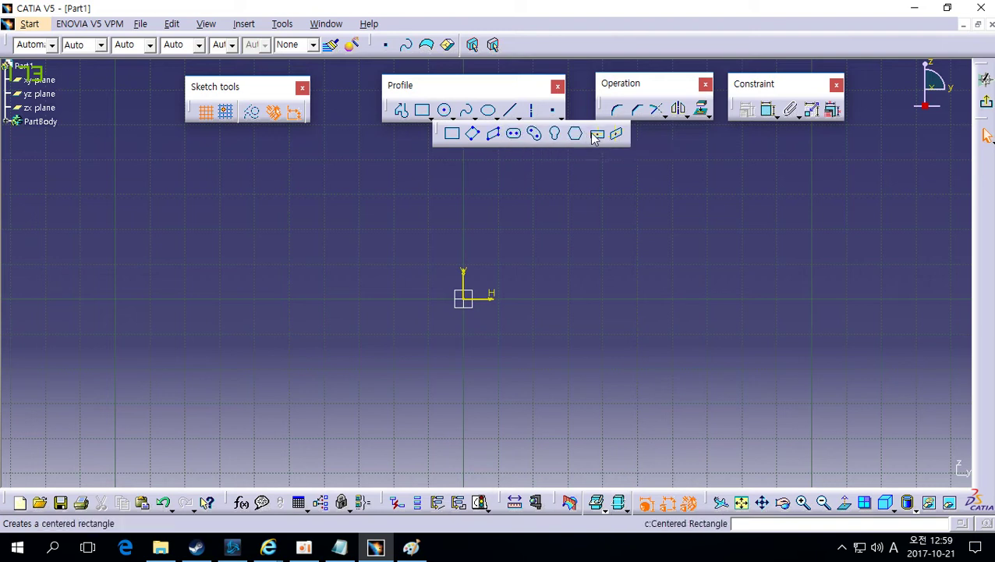
pyautogui.click(513, 133)
pyautogui.click(544, 267)
pyautogui.click(698, 229)
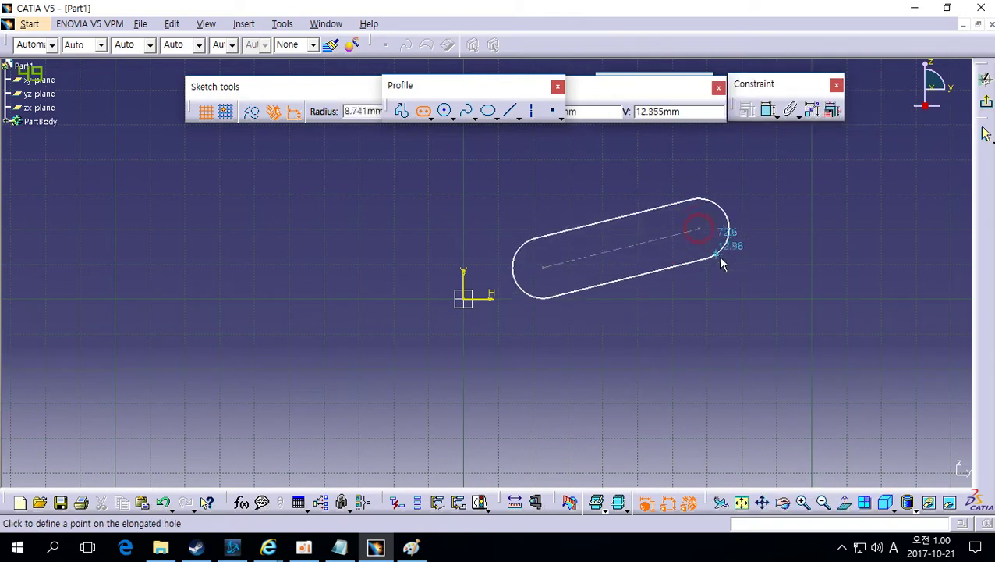
pyautogui.click(739, 269)
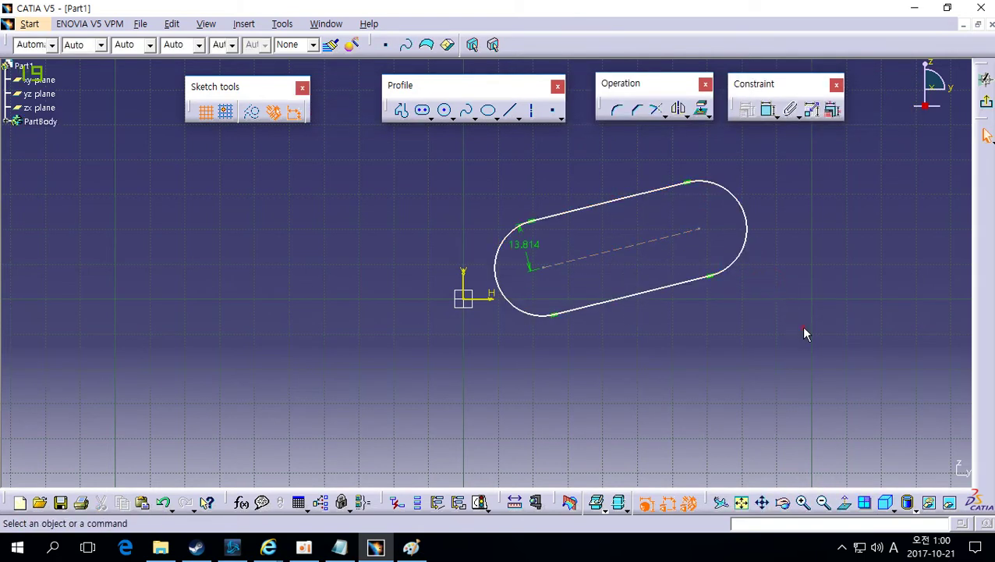
pyautogui.moveTo(804, 329); pyautogui.dragTo(480, 163)
pyautogui.press('Delete')
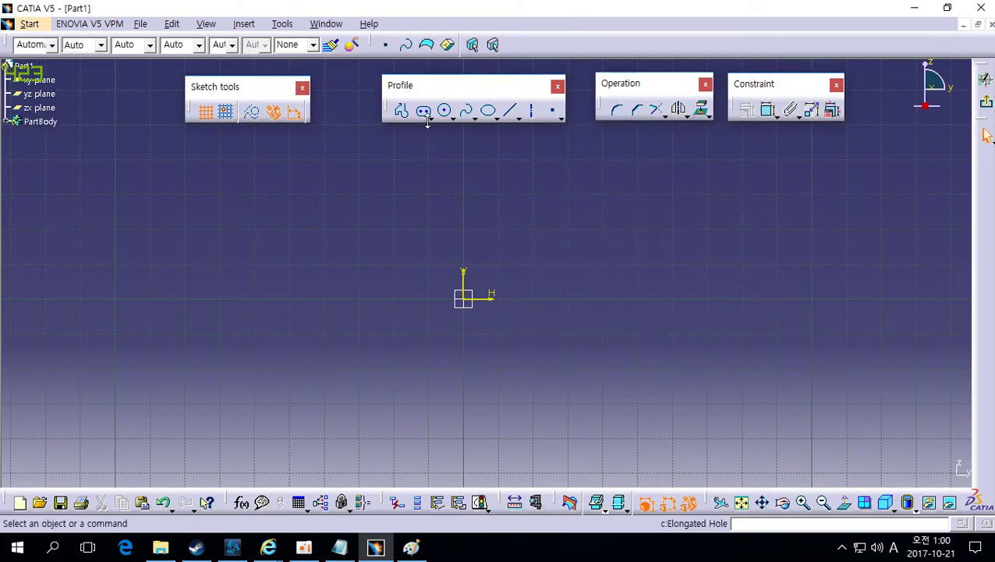
# Step: Sketch an oriented rectangle tilted upward, starting at about H 22, V 16 mm, and delete it
pyautogui.click(429, 118)
pyautogui.click(466, 133)
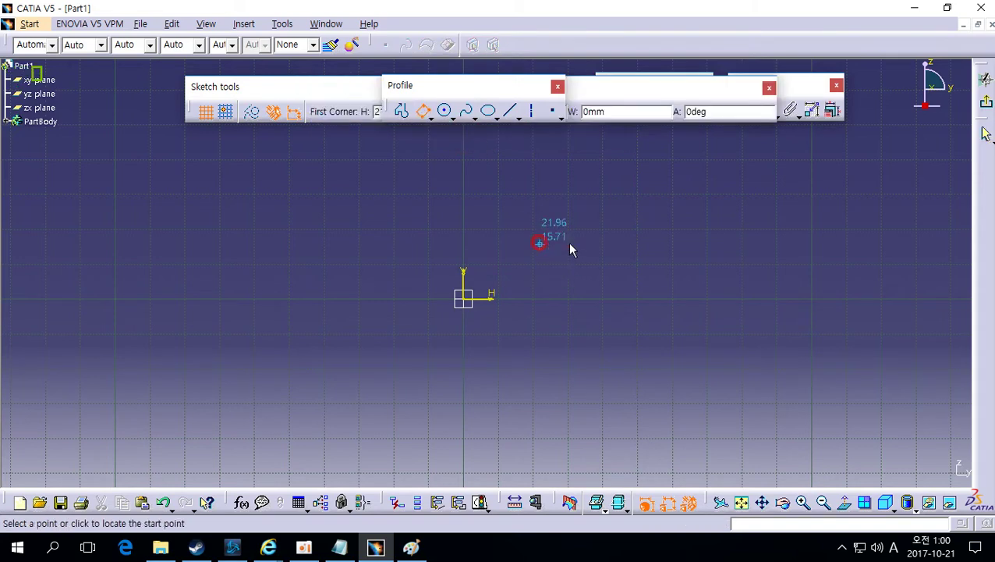
pyautogui.click(539, 243)
pyautogui.click(706, 195)
pyautogui.click(738, 295)
pyautogui.click(762, 366)
pyautogui.moveTo(797, 370); pyautogui.dragTo(448, 176)
pyautogui.press('Delete')
# Step: Sketch a three-point parallelogram to the right of the origin, and delete it
pyautogui.click(428, 118)
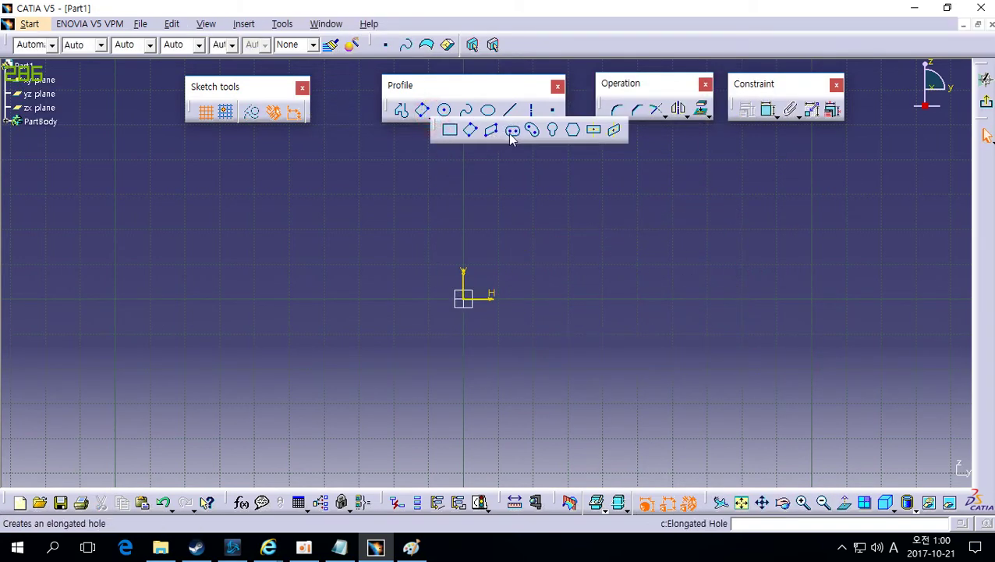
pyautogui.click(491, 130)
pyautogui.click(592, 240)
pyautogui.click(761, 195)
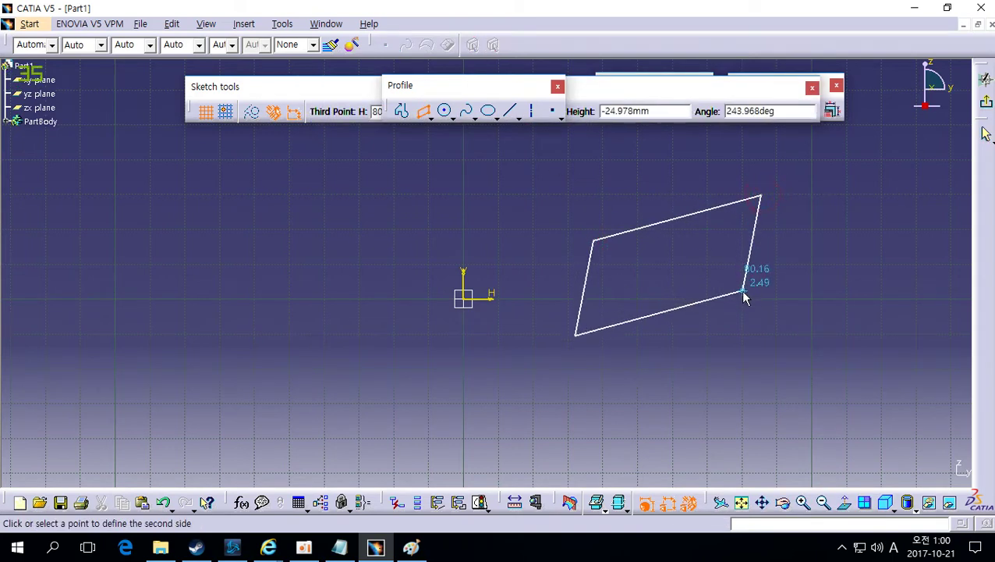
pyautogui.click(743, 297)
pyautogui.moveTo(493, 178); pyautogui.dragTo(764, 351)
pyautogui.press('Delete')
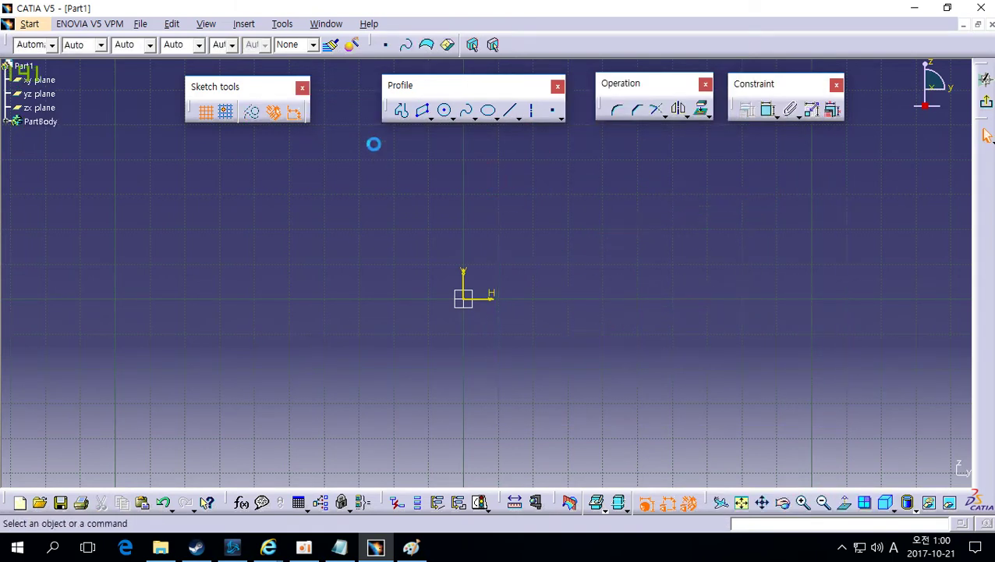
# Step: Sketch a vertical keyhole profile with its large radius above the small one, right of the origin, and delete it
pyautogui.click(428, 117)
pyautogui.click(548, 127)
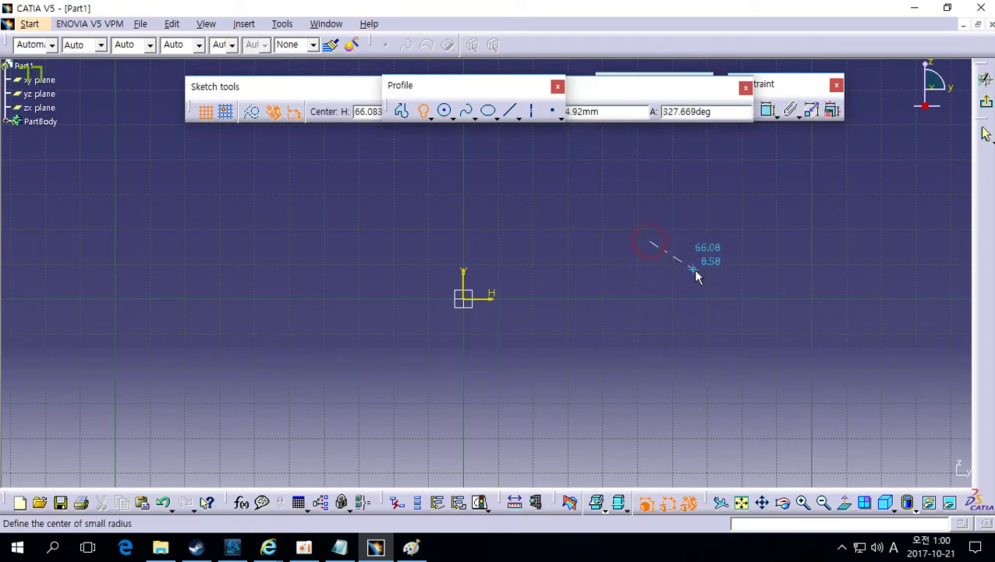
pyautogui.click(650, 339)
pyautogui.click(710, 377)
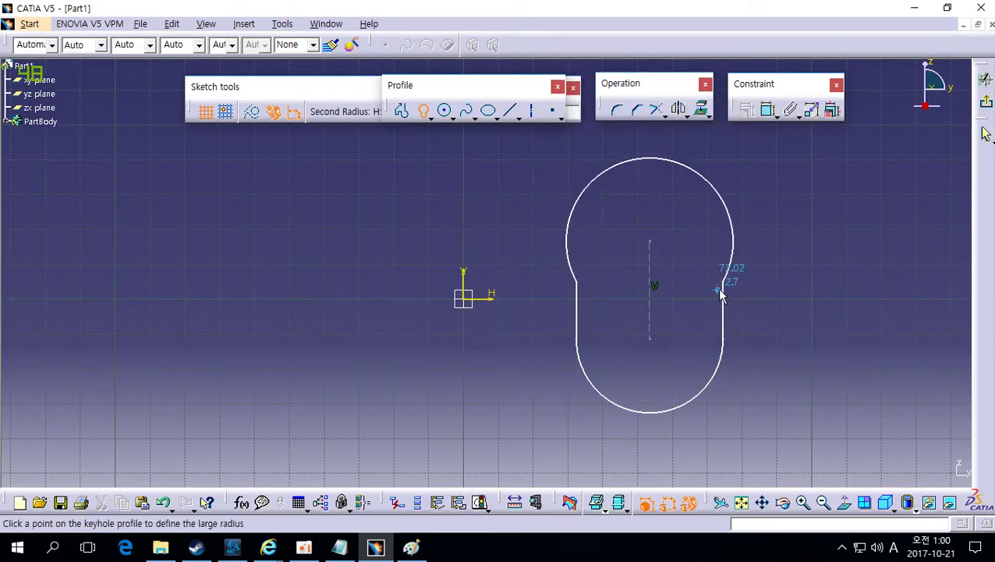
pyautogui.click(733, 286)
pyautogui.moveTo(500, 142); pyautogui.dragTo(751, 412)
pyautogui.press('Delete')
# Step: Look over the predefined profile shapes, sketch a center-and-radius circle to the upper right of the origin, and delete it
pyautogui.click(432, 119)
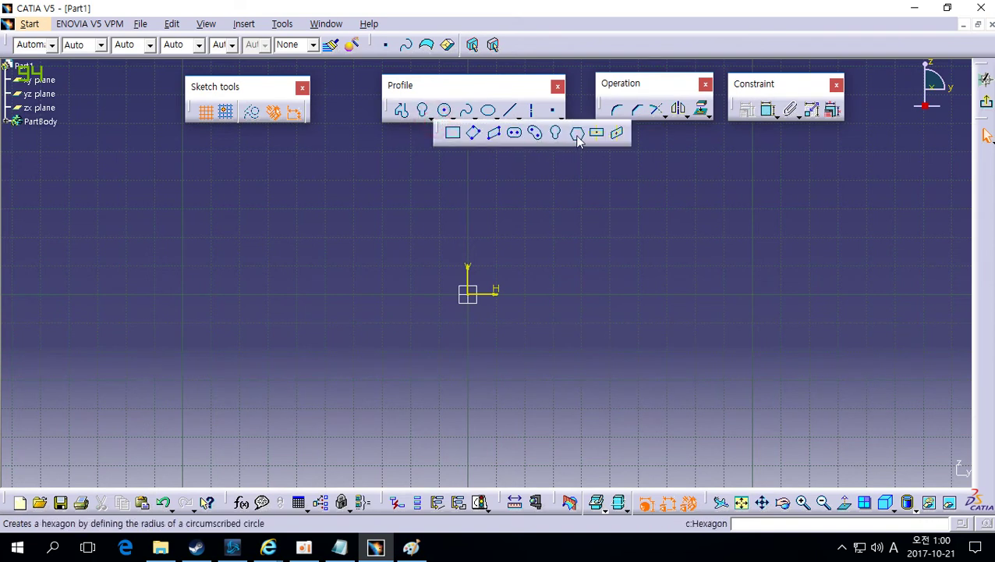
pyautogui.click(446, 112)
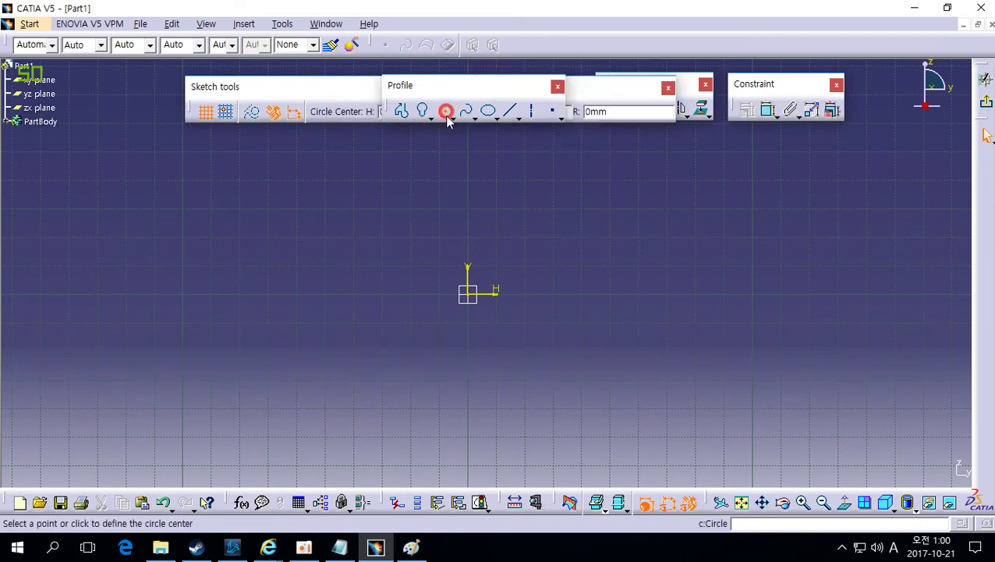
pyautogui.click(601, 223)
pyautogui.click(676, 292)
pyautogui.moveTo(702, 302)
pyautogui.mouseDown(button='middle')
pyautogui.moveTo(715, 311)
pyautogui.moveTo(691, 367)
pyautogui.mouseUp(button='middle')
pyautogui.moveTo(446, 147); pyautogui.dragTo(726, 362)
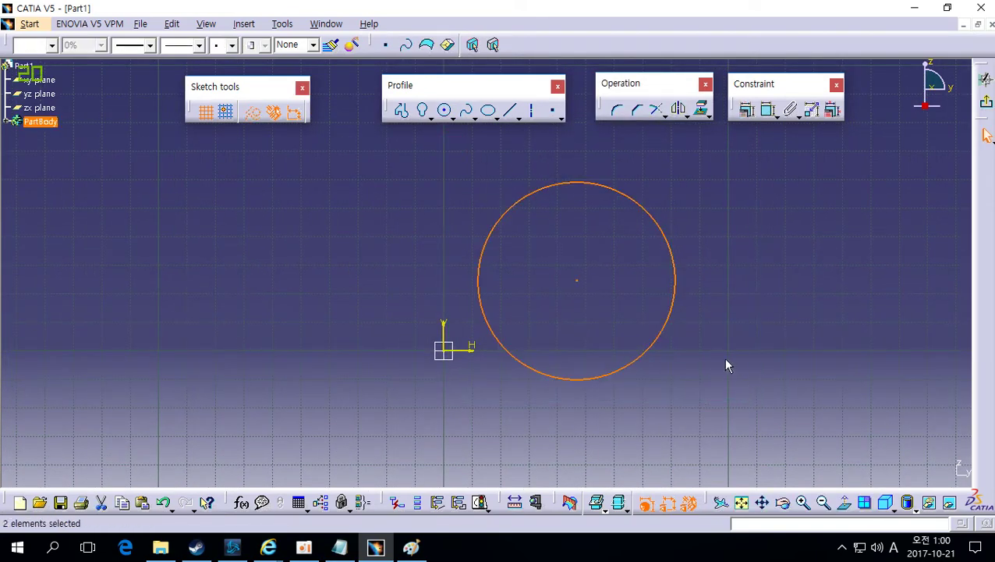
pyautogui.press('Delete')
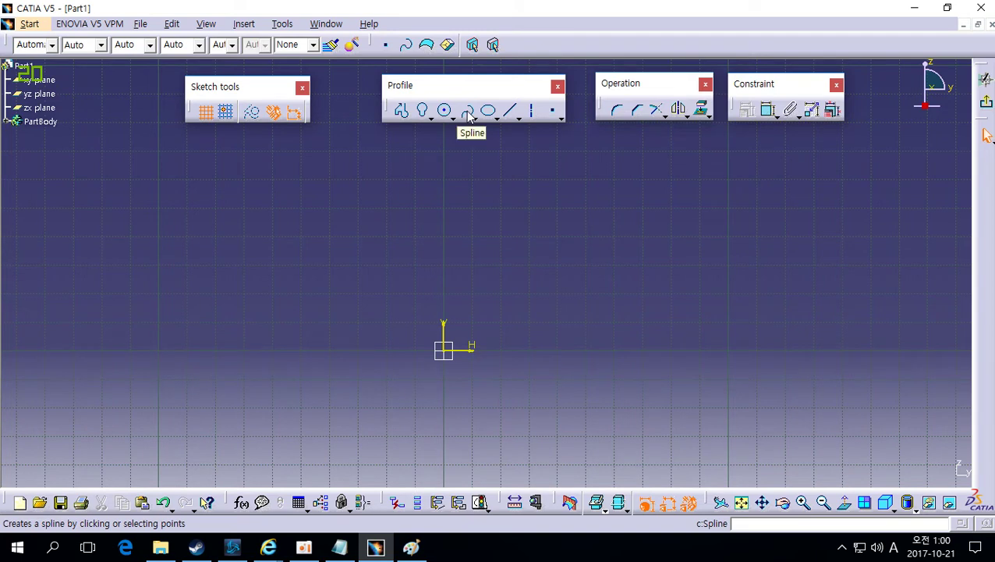
# Step: Sketch a wavy spline through nine control points right of the origin and close it at its first point
pyautogui.click(473, 119)
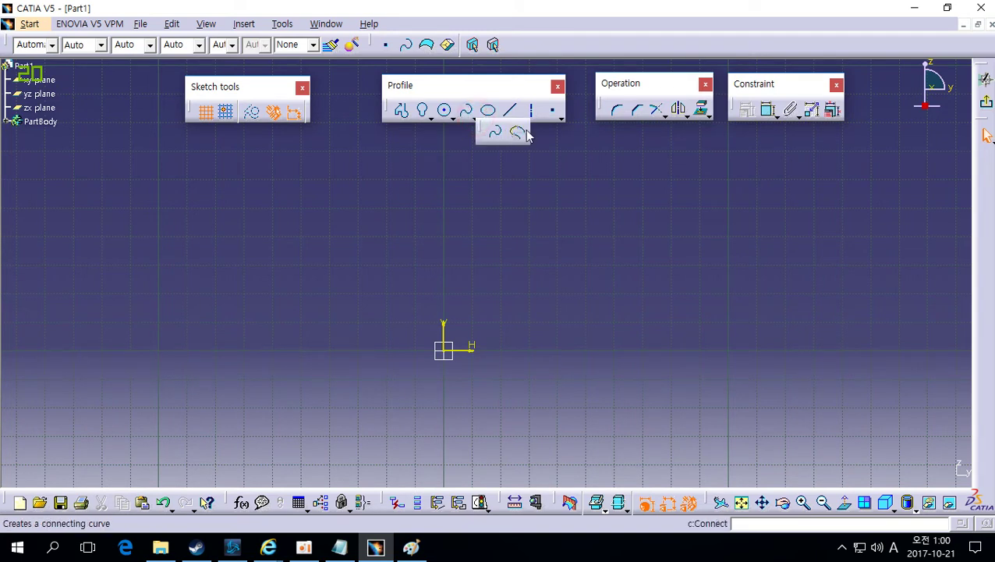
pyautogui.click(466, 110)
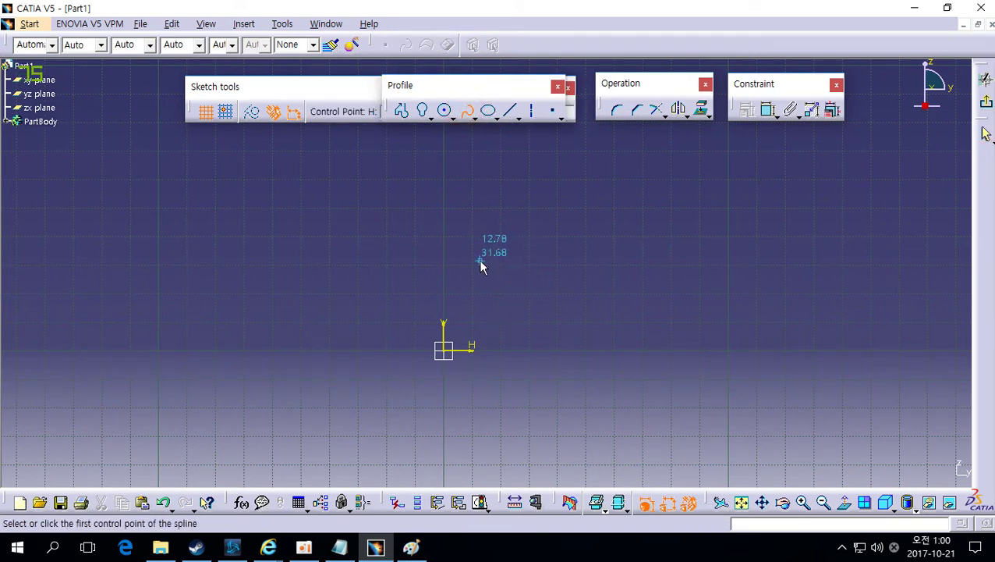
pyautogui.click(482, 306)
pyautogui.click(592, 234)
pyautogui.click(686, 299)
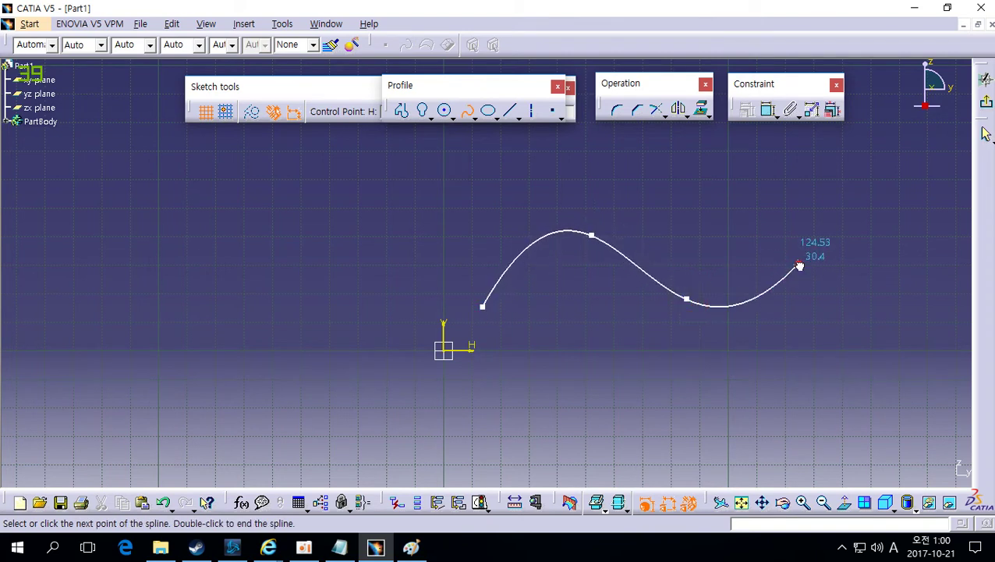
pyautogui.click(798, 264)
pyautogui.click(905, 235)
pyautogui.click(916, 306)
pyautogui.click(804, 392)
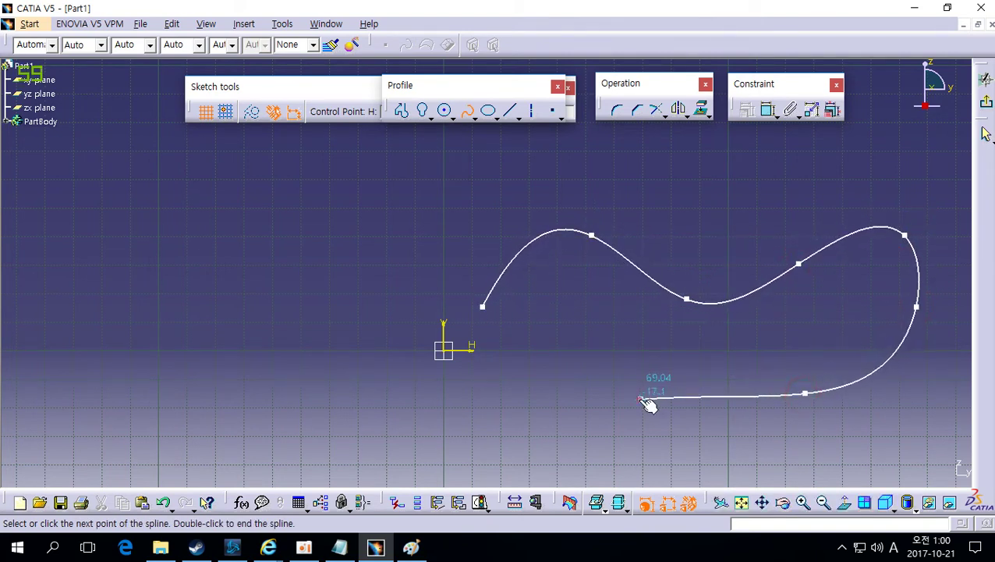
pyautogui.click(641, 399)
pyautogui.click(488, 322)
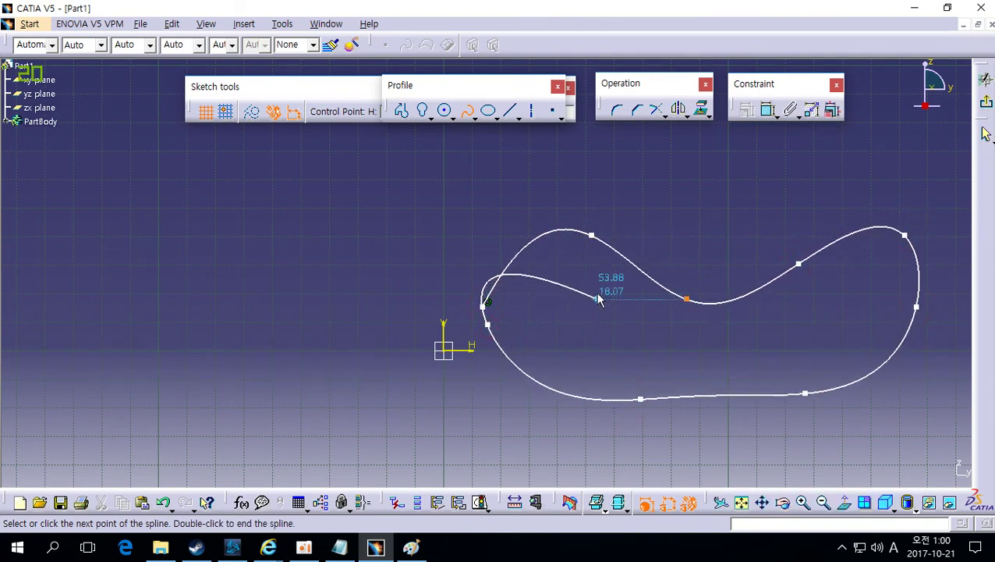
pyautogui.click(482, 307)
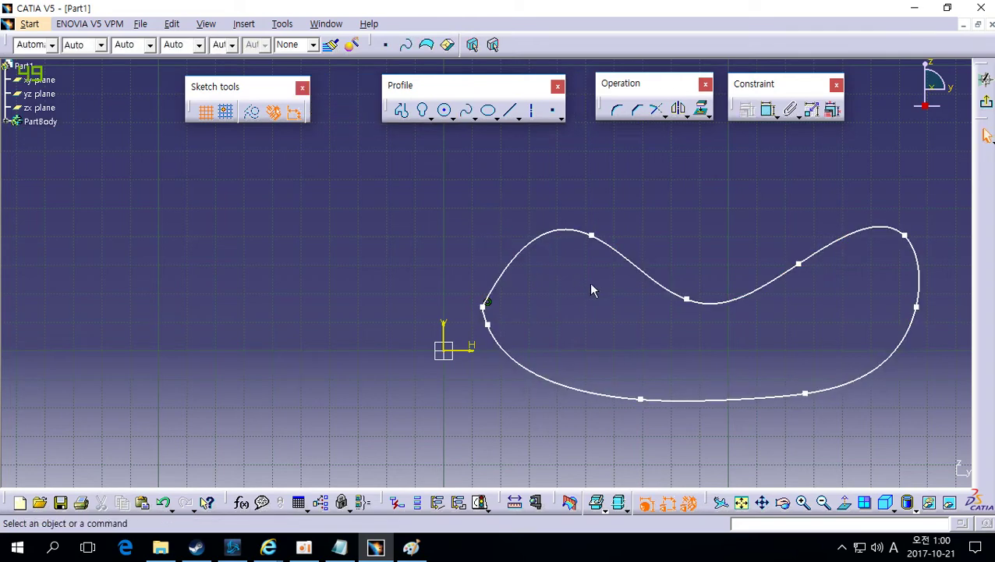
# Step: Delete the closed wavy spline from the sketch
pyautogui.click(626, 262)
pyautogui.moveTo(617, 288); pyautogui.dragTo(647, 336, button='middle')
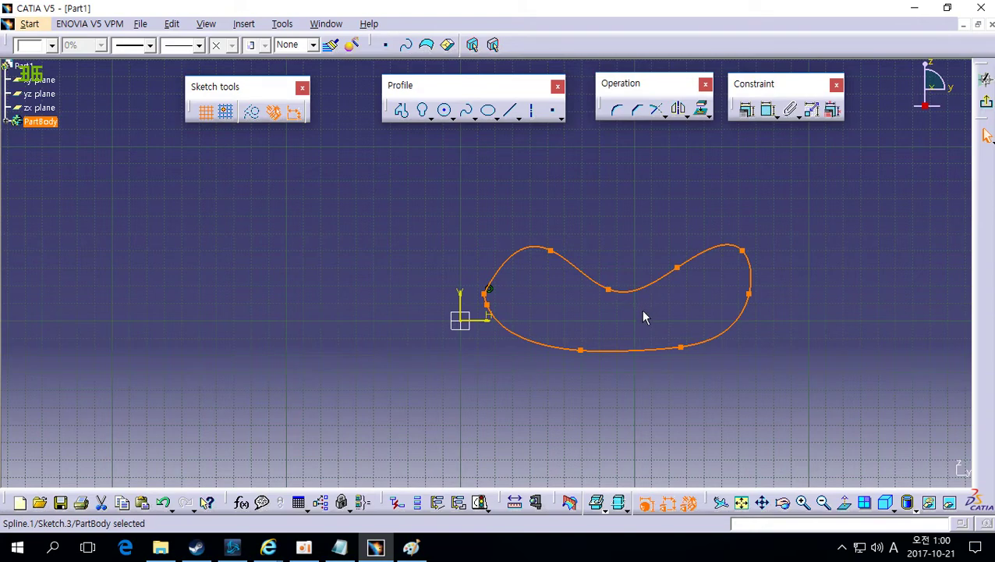
pyautogui.moveTo(609, 319)
pyautogui.mouseDown(button='middle')
pyautogui.moveTo(663, 265)
pyautogui.moveTo(620, 311)
pyautogui.moveTo(575, 337)
pyautogui.moveTo(534, 312)
pyautogui.moveTo(545, 284)
pyautogui.mouseUp(button='middle')
pyautogui.click(470, 115)
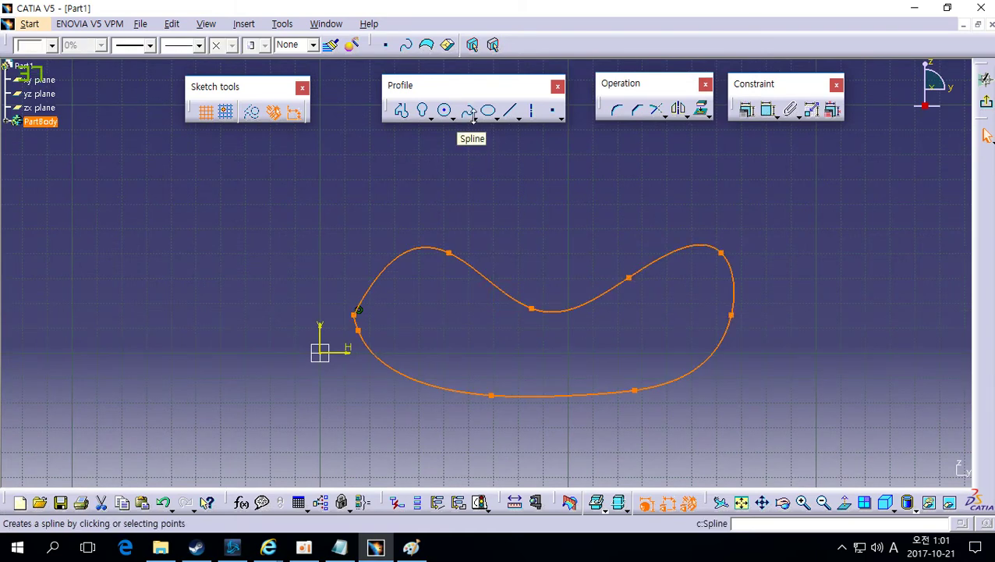
pyautogui.press('Escape')
pyautogui.press('Delete')
pyautogui.moveTo(542, 278)
pyautogui.mouseDown(button='middle')
pyautogui.moveTo(556, 265)
pyautogui.moveTo(534, 254)
pyautogui.moveTo(553, 231)
pyautogui.moveTo(552, 296)
pyautogui.mouseUp(button='middle')
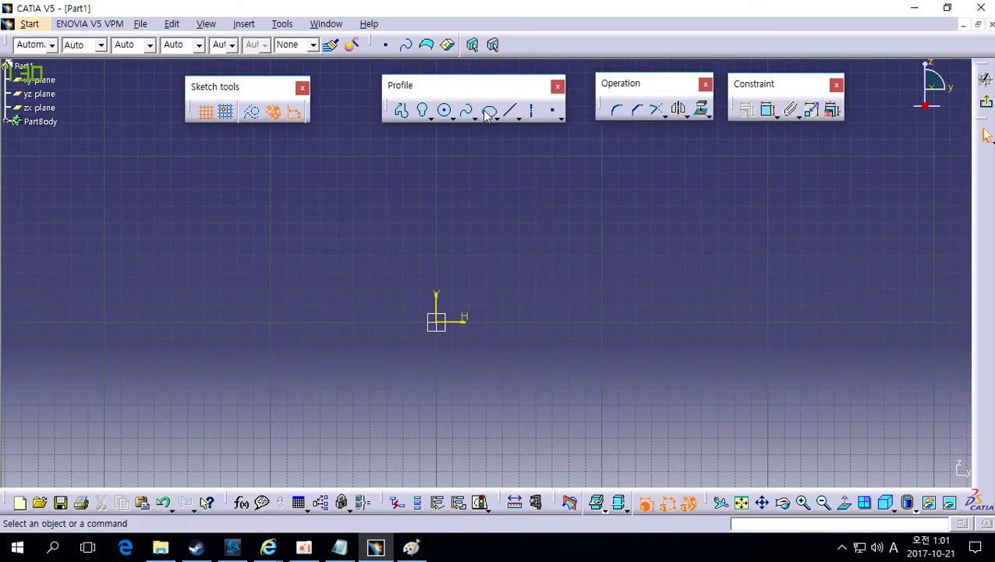
# Step: Sketch a flat horizontal ellipse with a major radius of about 84 mm above the origin, and delete it
pyautogui.click(487, 111)
pyautogui.click(538, 267)
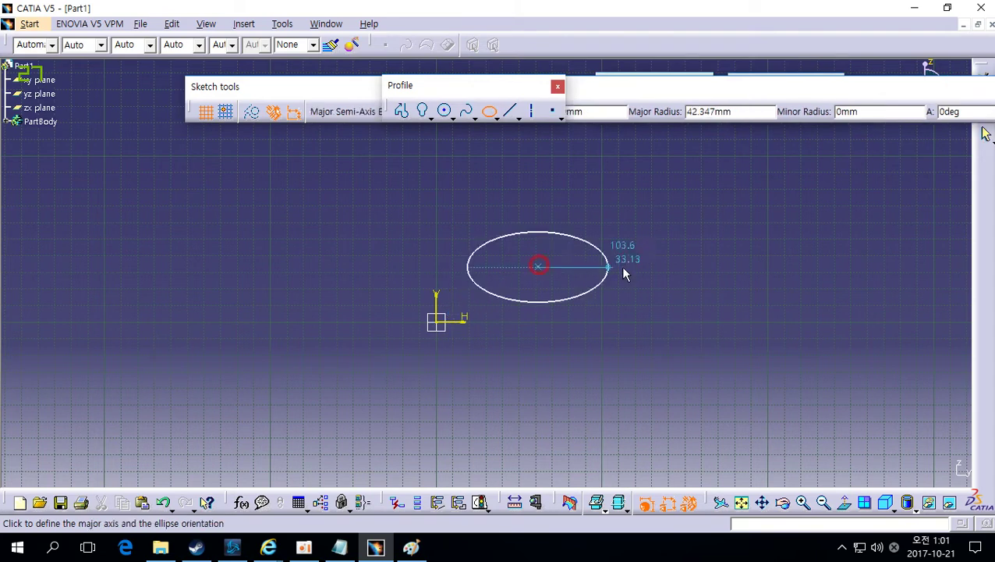
pyautogui.click(677, 270)
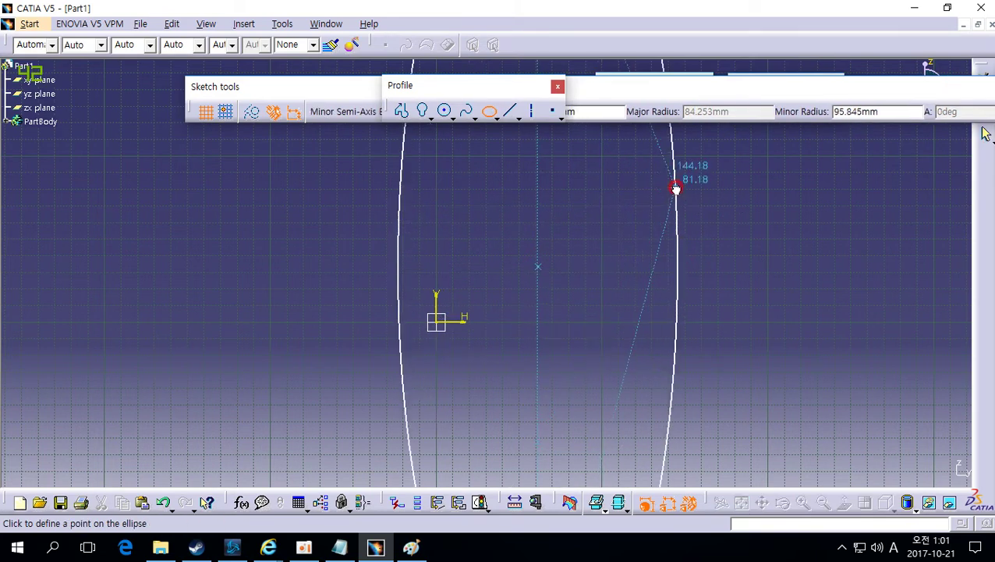
pyautogui.moveTo(697, 266); pyautogui.dragTo(621, 309, button='middle')
pyautogui.click(616, 272)
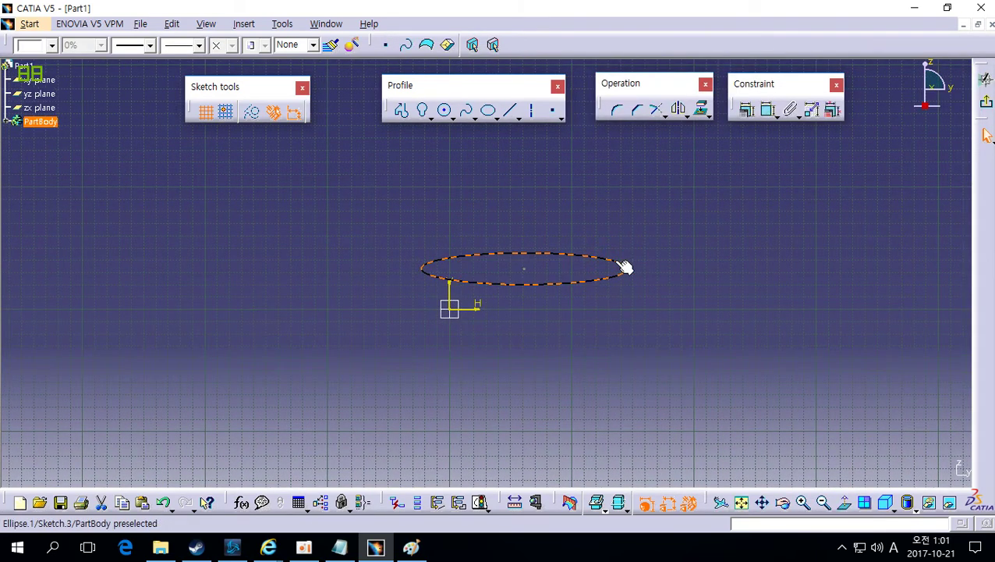
pyautogui.press('Delete')
# Step: Sketch a parabola by focus just right of the origin, and delete it together with its leftover point
pyautogui.click(495, 117)
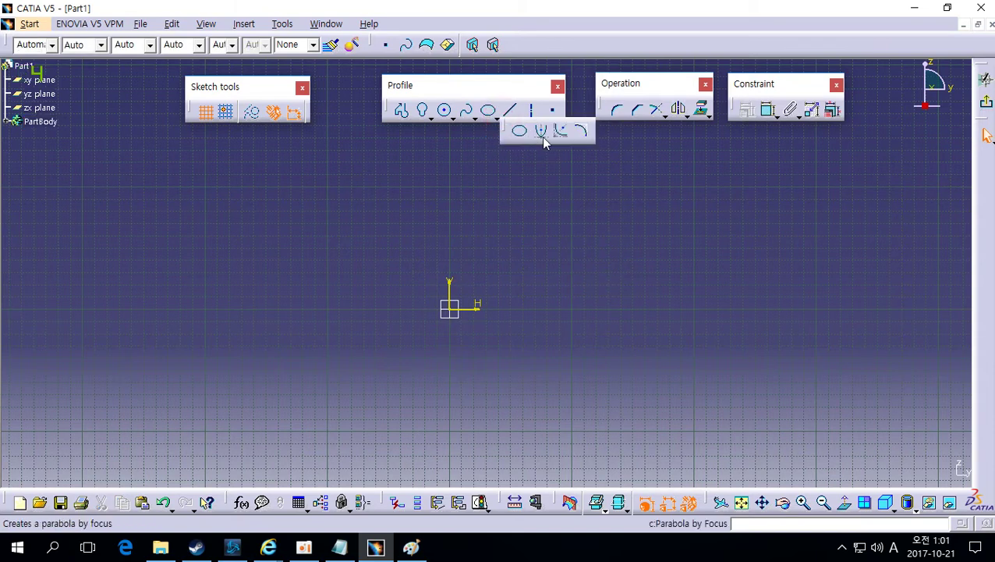
pyautogui.click(541, 133)
pyautogui.click(511, 296)
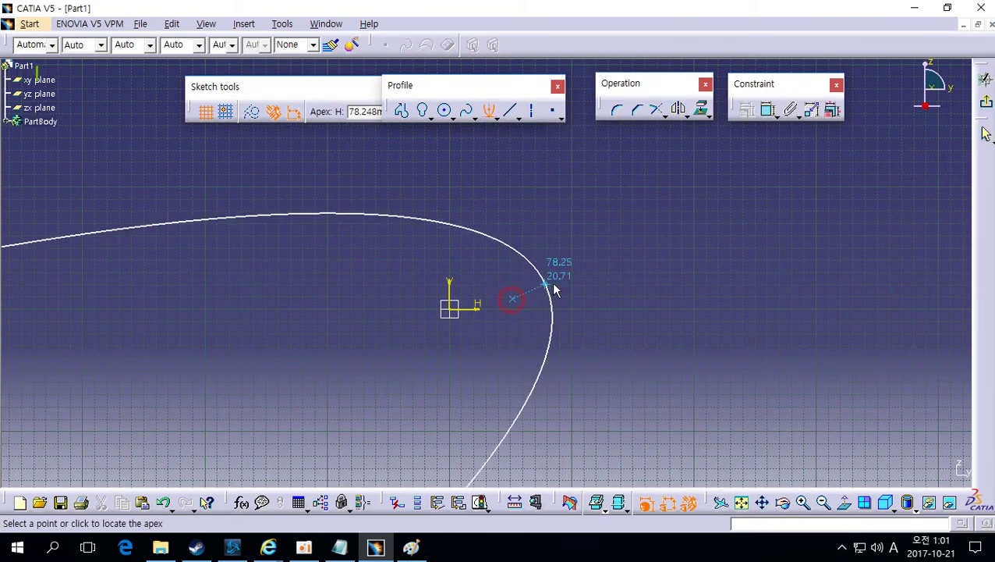
pyautogui.click(527, 308)
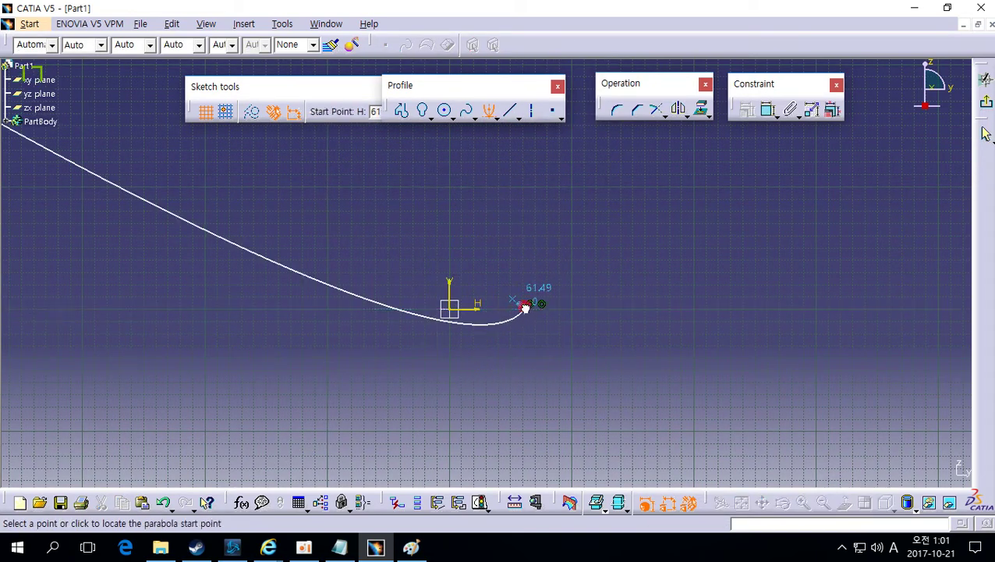
pyautogui.click(530, 226)
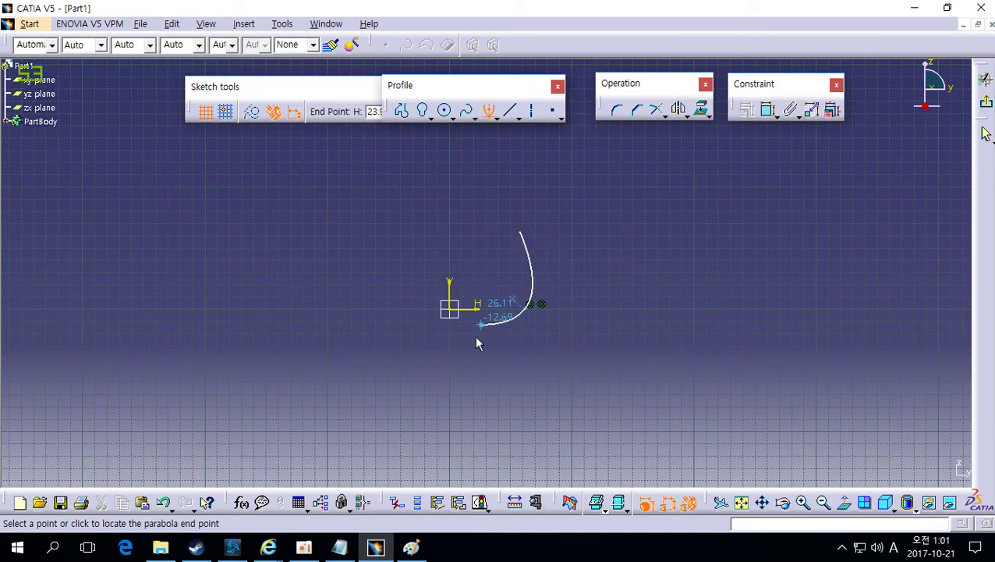
pyautogui.click(396, 327)
pyautogui.press('Delete')
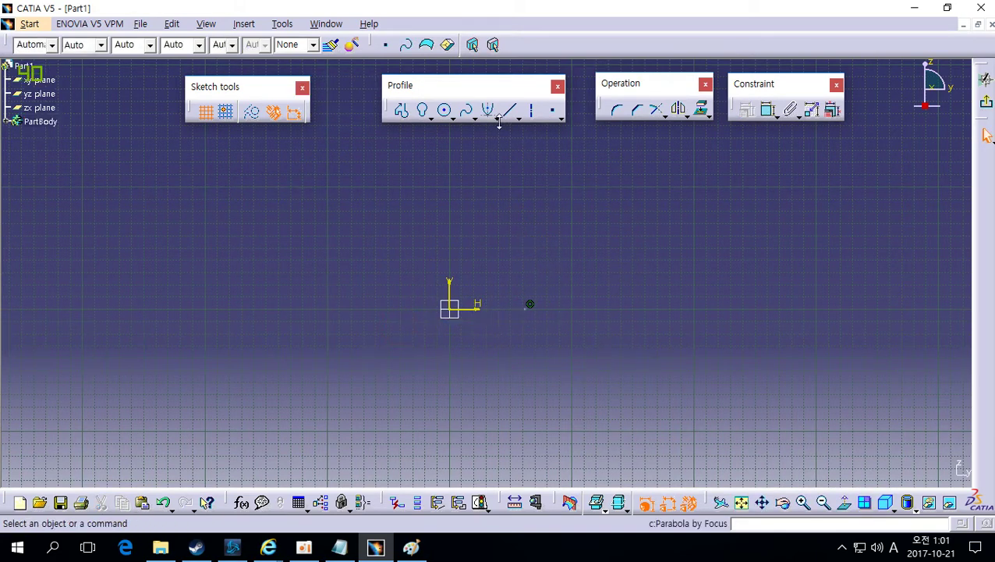
pyautogui.click(497, 117)
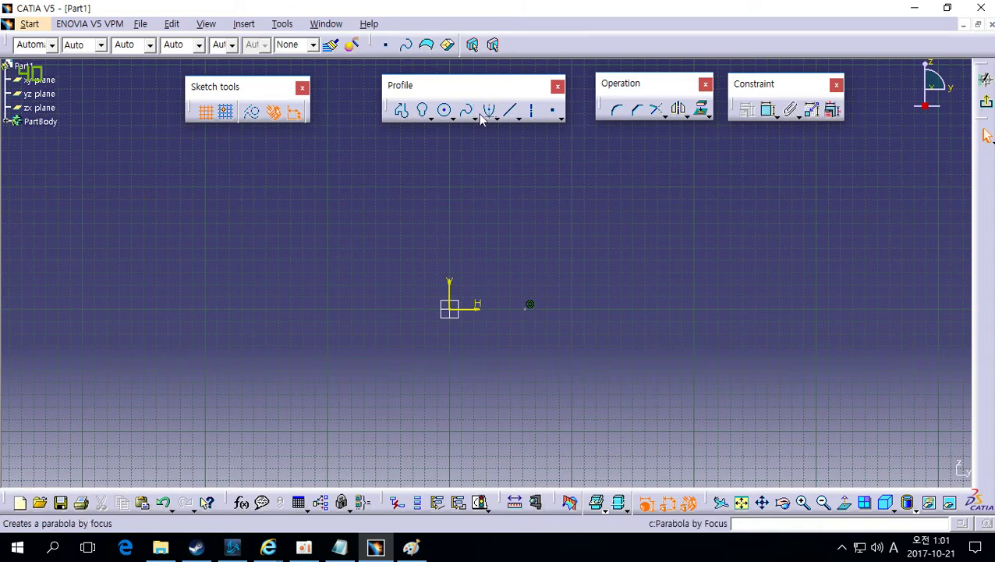
pyautogui.click(519, 119)
pyautogui.click(517, 85)
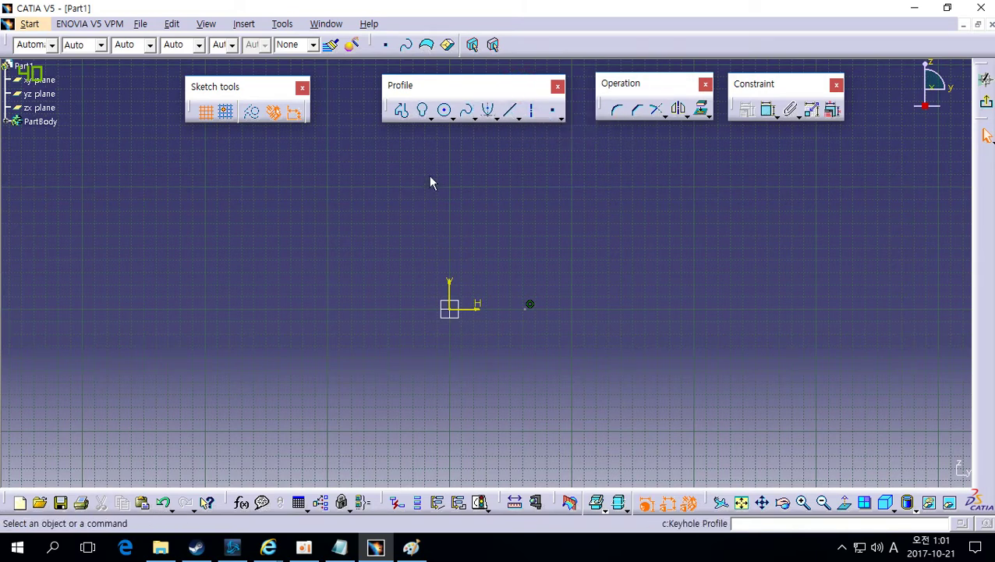
pyautogui.moveTo(513, 276); pyautogui.dragTo(566, 346)
pyautogui.press('Delete')
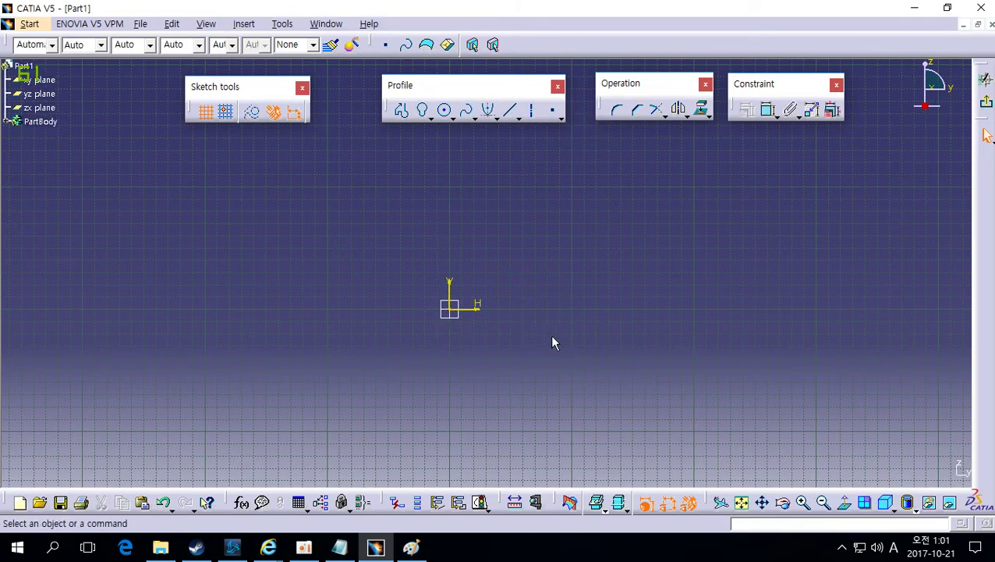
# Step: Sketch a two-point line sloping down to the right above the origin, and delete it
pyautogui.click(516, 117)
pyautogui.click(526, 88)
pyautogui.click(513, 114)
pyautogui.click(416, 251)
pyautogui.click(538, 287)
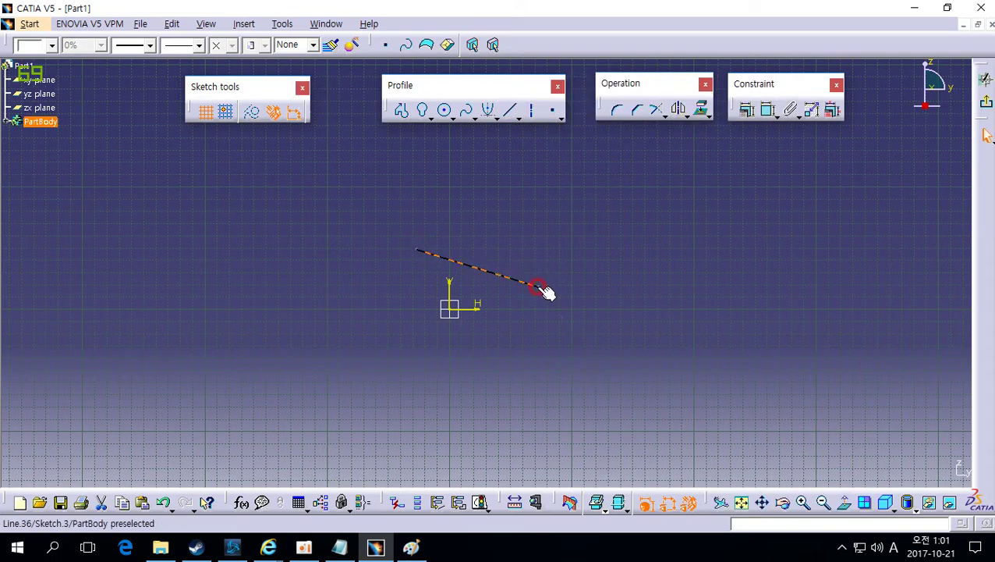
pyautogui.moveTo(445, 239); pyautogui.dragTo(551, 297)
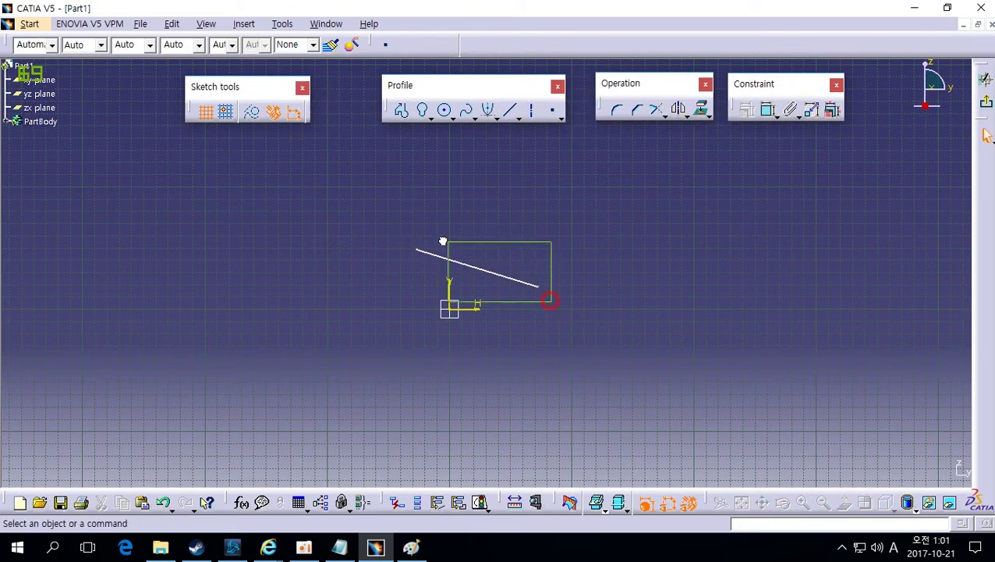
pyautogui.press('Delete')
# Step: Look over the line variants, sketch a nearly horizontal axis passing close to the origin, and delete it
pyautogui.click(517, 116)
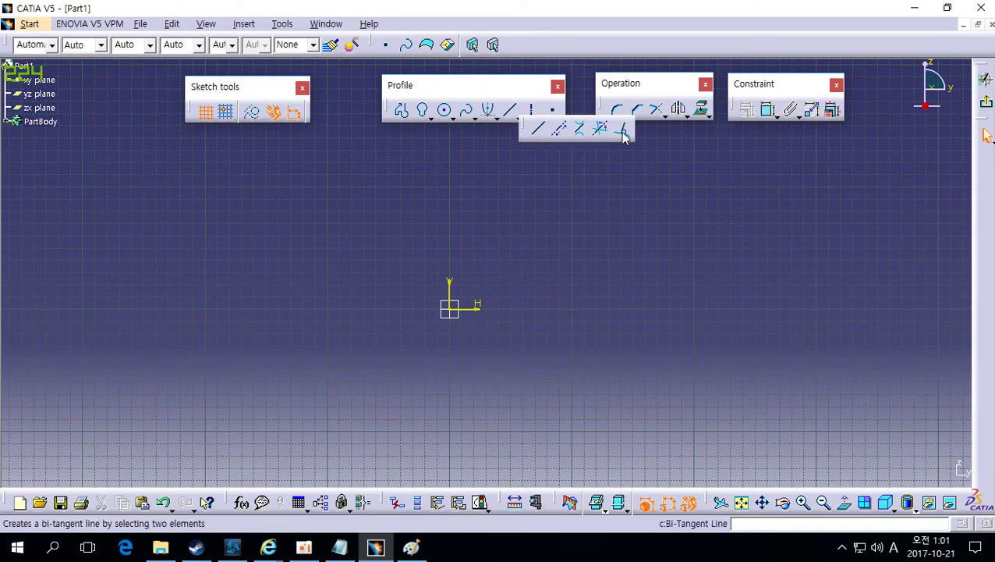
pyautogui.click(533, 112)
pyautogui.click(382, 308)
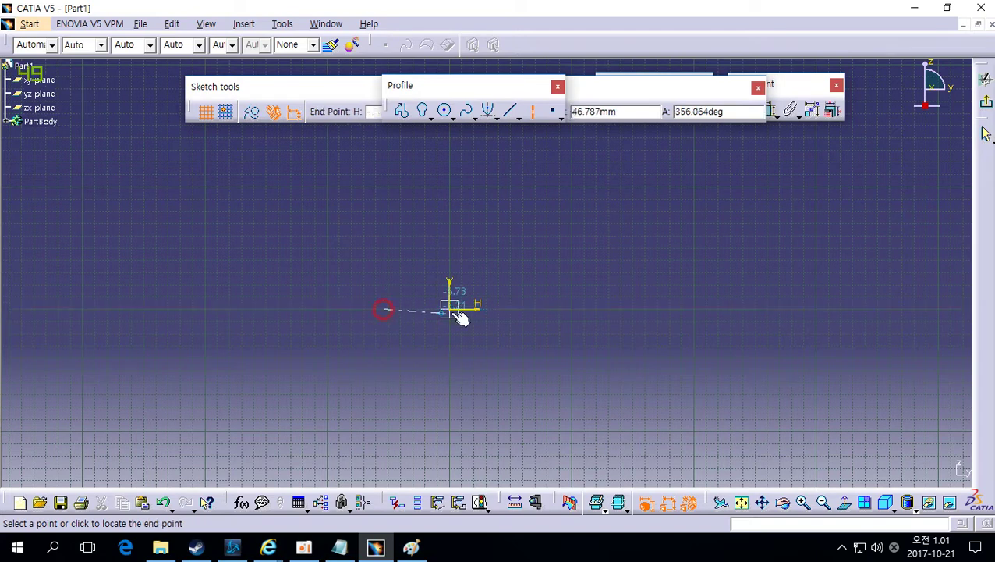
pyautogui.click(542, 305)
pyautogui.click(538, 309)
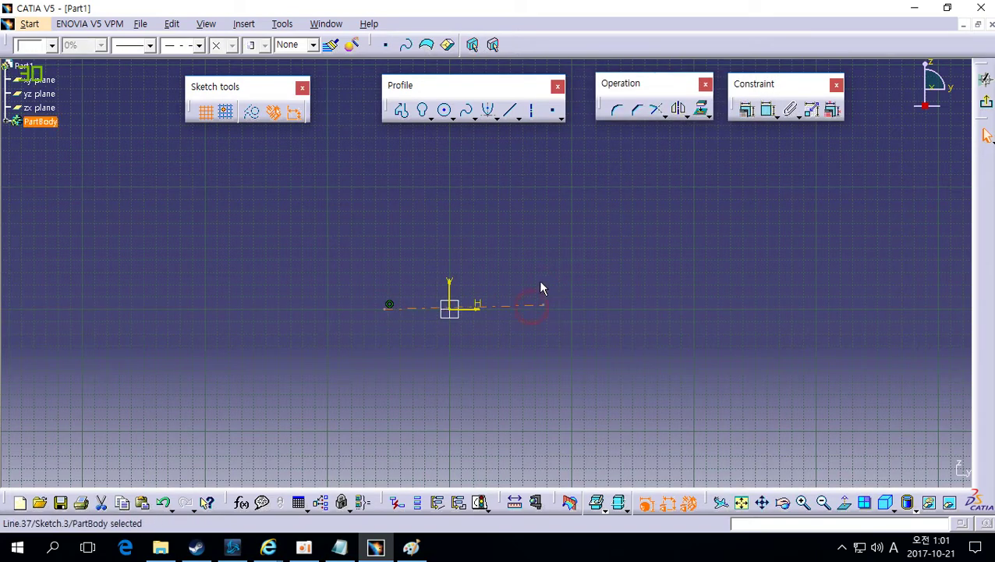
pyautogui.press('Delete')
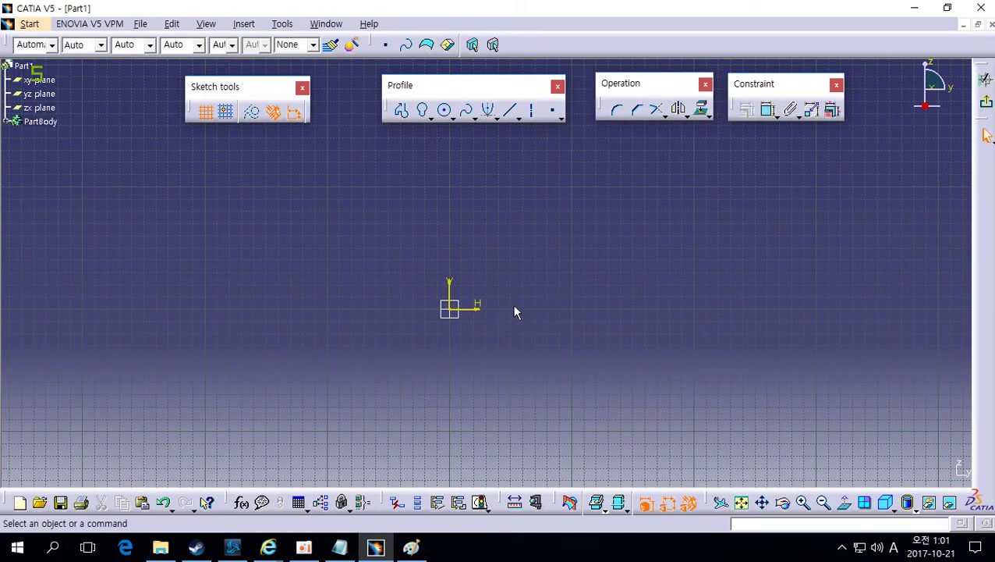
# Step: Sketch a single point to the upper right of the origin, and delete it
pyautogui.click(560, 117)
pyautogui.click(576, 130)
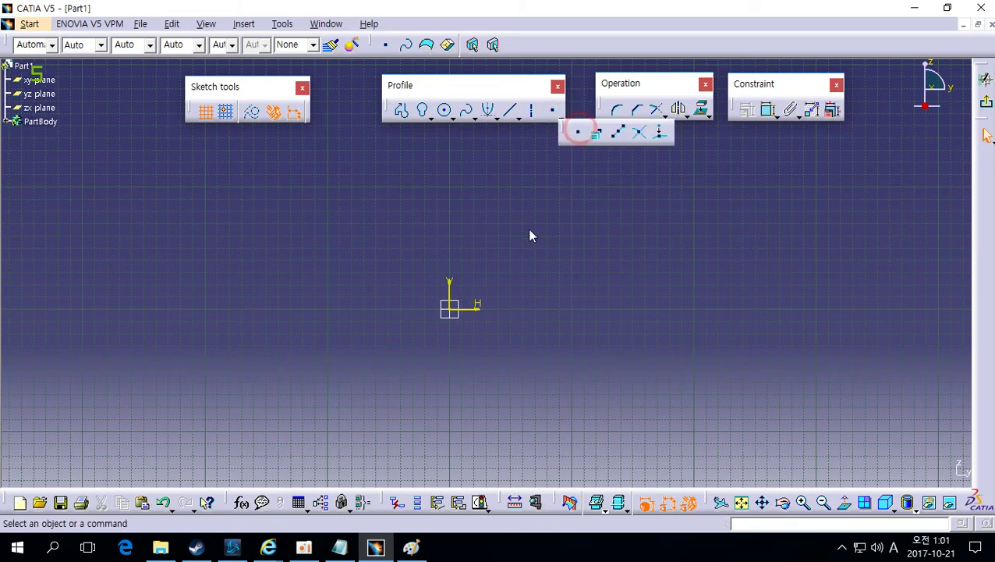
pyautogui.moveTo(534, 300)
pyautogui.mouseDown()
pyautogui.moveTo(536, 284)
pyautogui.moveTo(483, 227)
pyautogui.mouseUp()
pyautogui.press('Delete')
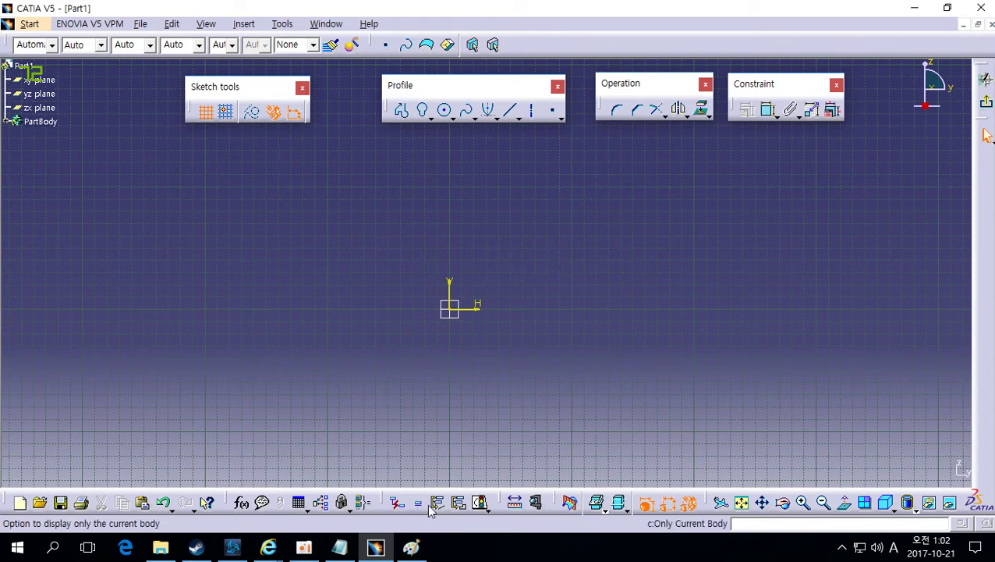
# Step: Switch to Notepad, add the line "Construction elements/Standard elements" below the view-control notes, highlight "Standard elements", and return to CATIA
pyautogui.click(339, 548)
pyautogui.click(744, 450)
pyautogui.press('Return')
pyautogui.press('Return')
pyautogui.press('Return')
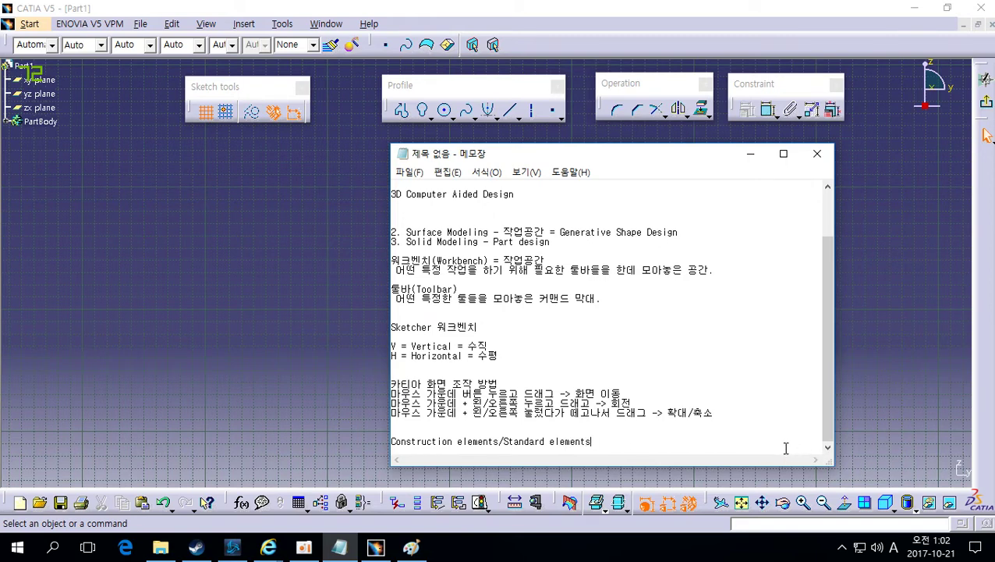
pyautogui.click(891, 387)
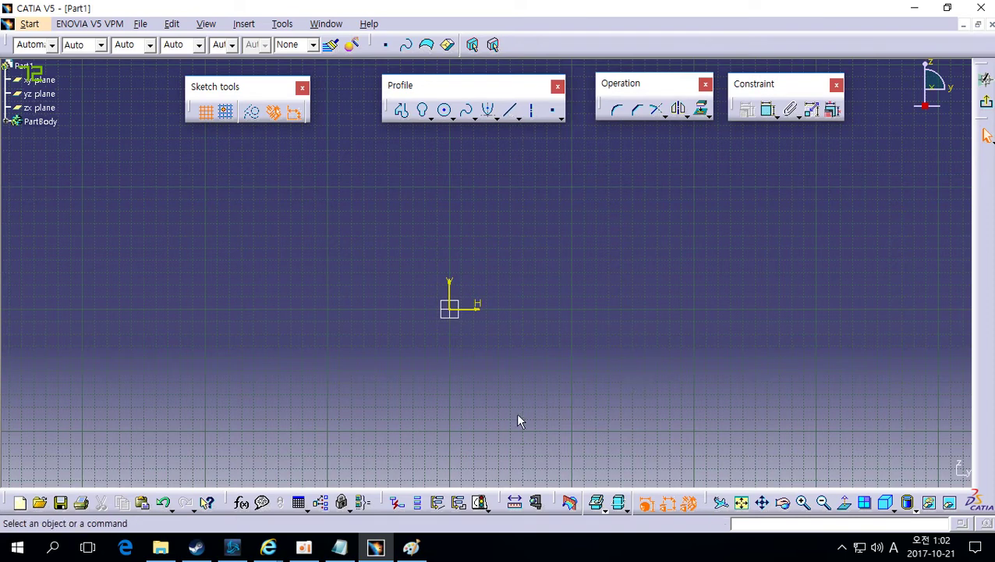
pyautogui.click(339, 546)
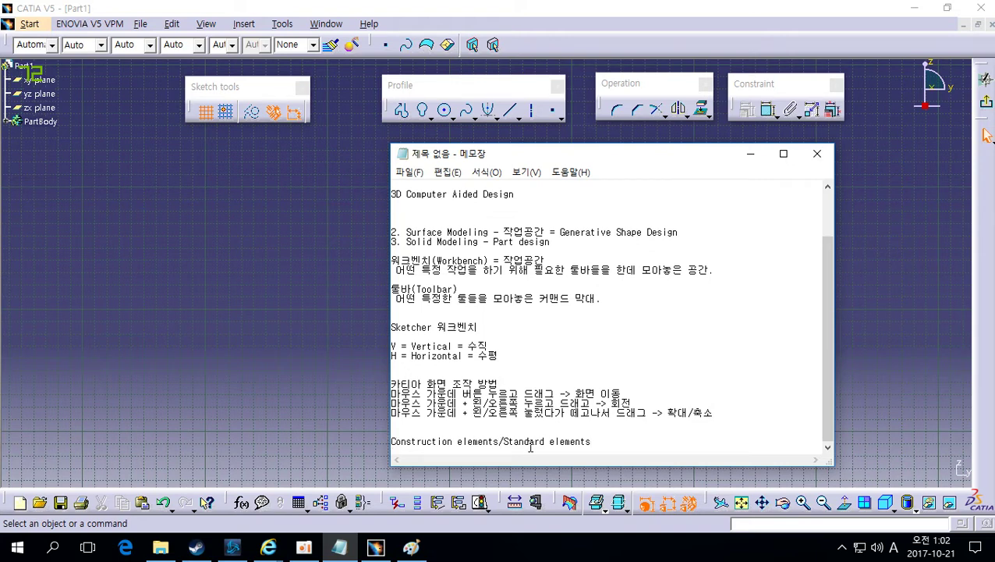
pyautogui.moveTo(506, 442); pyautogui.dragTo(613, 442)
pyautogui.click(613, 443)
pyautogui.click(890, 410)
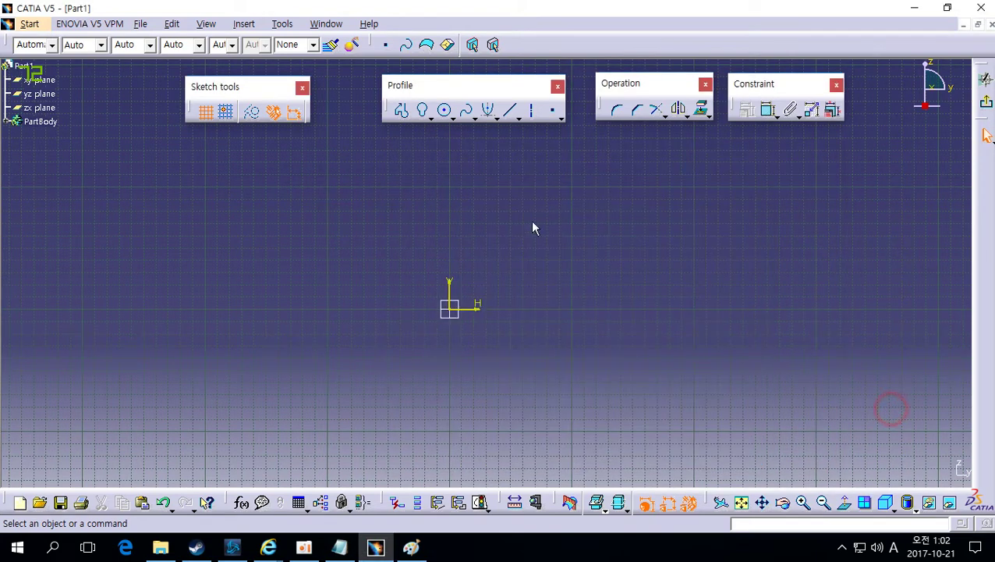
# Step: Sketch two parallel diagonal lines of similar length, rising to the right, to the upper right of the origin
pyautogui.click(514, 109)
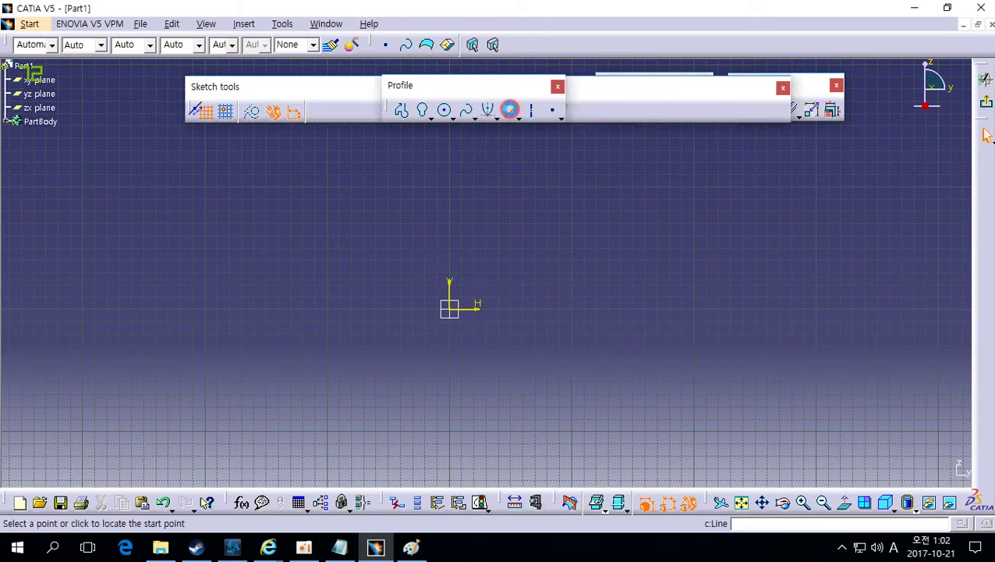
pyautogui.click(516, 287)
pyautogui.click(595, 225)
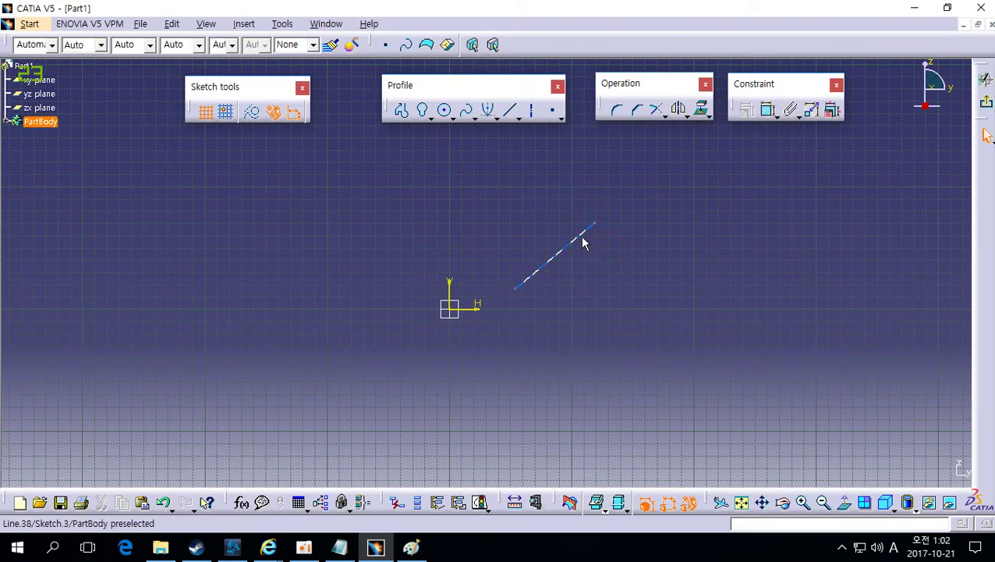
pyautogui.click(510, 110)
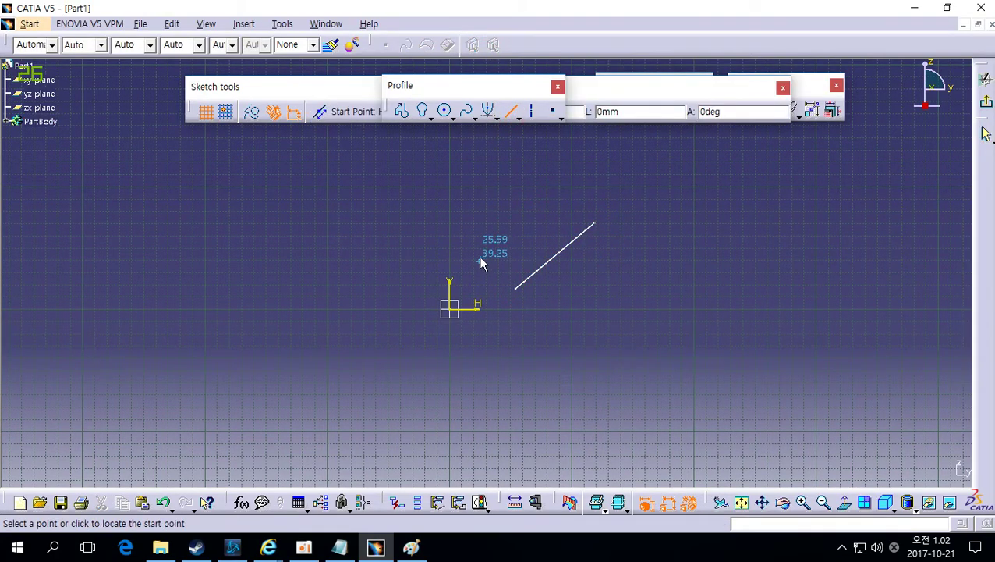
pyautogui.click(475, 244)
pyautogui.click(550, 184)
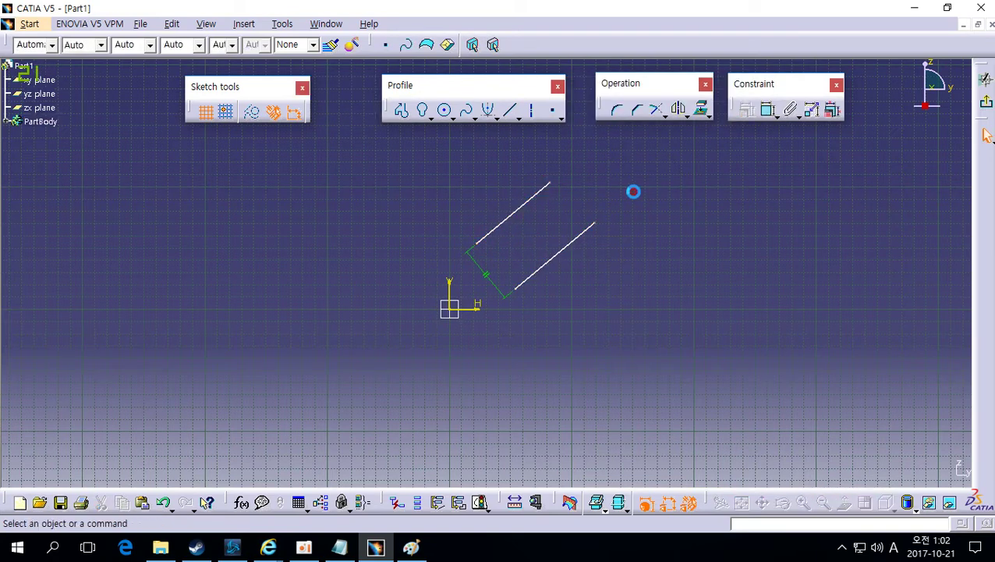
# Step: Add a distance constraint between the two parallel diagonal lines and set it to 50 mm
pyautogui.moveTo(549, 232); pyautogui.dragTo(538, 317, button='middle')
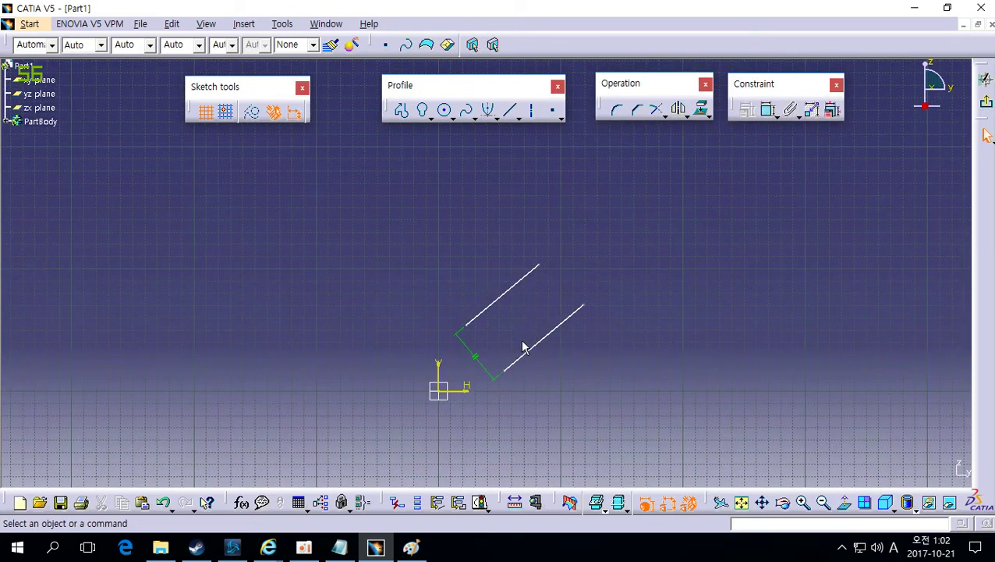
pyautogui.click(528, 347)
pyautogui.click(507, 304)
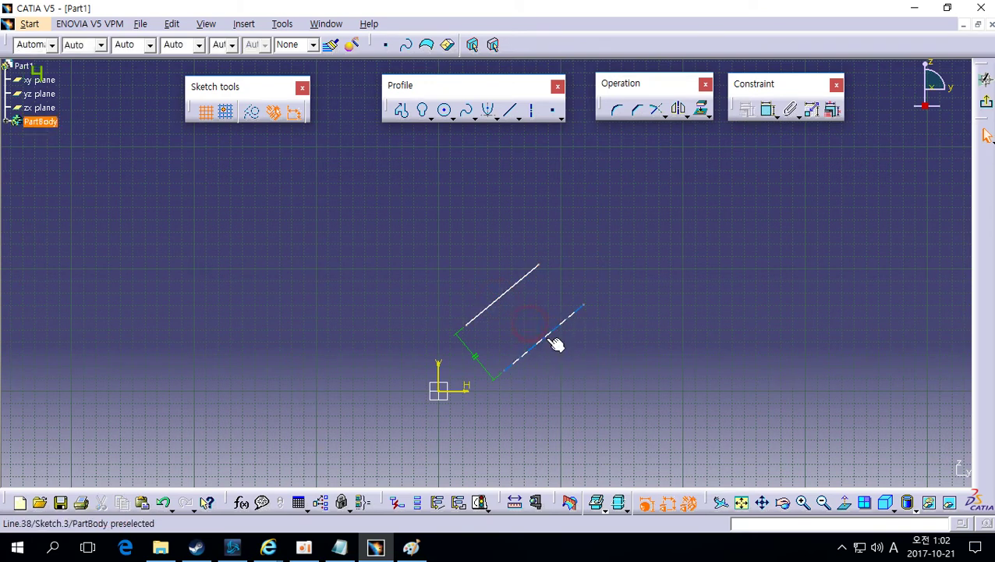
pyautogui.click(475, 184)
pyautogui.click(768, 110)
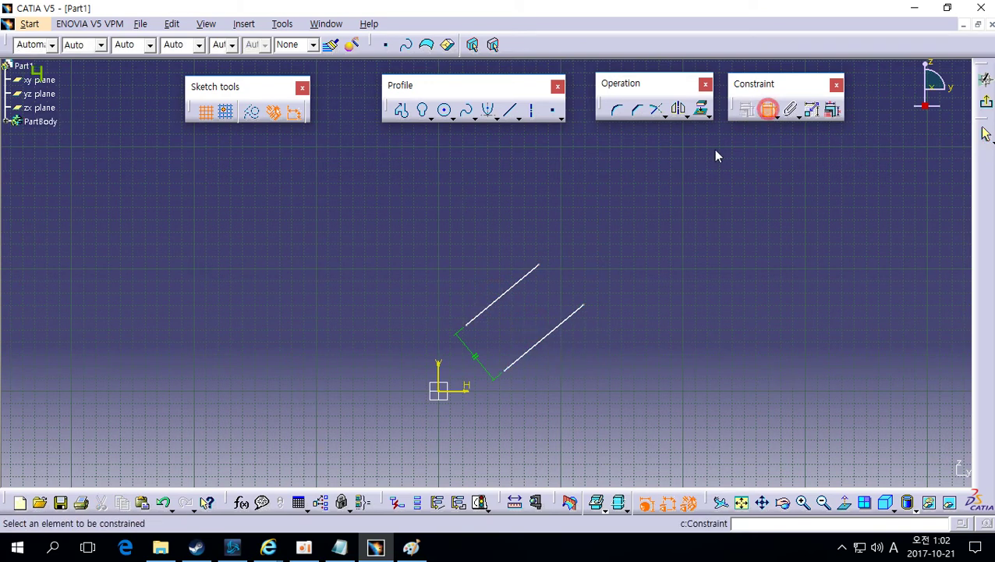
pyautogui.click(555, 340)
pyautogui.click(511, 293)
pyautogui.click(482, 346)
pyautogui.doubleClick(482, 346)
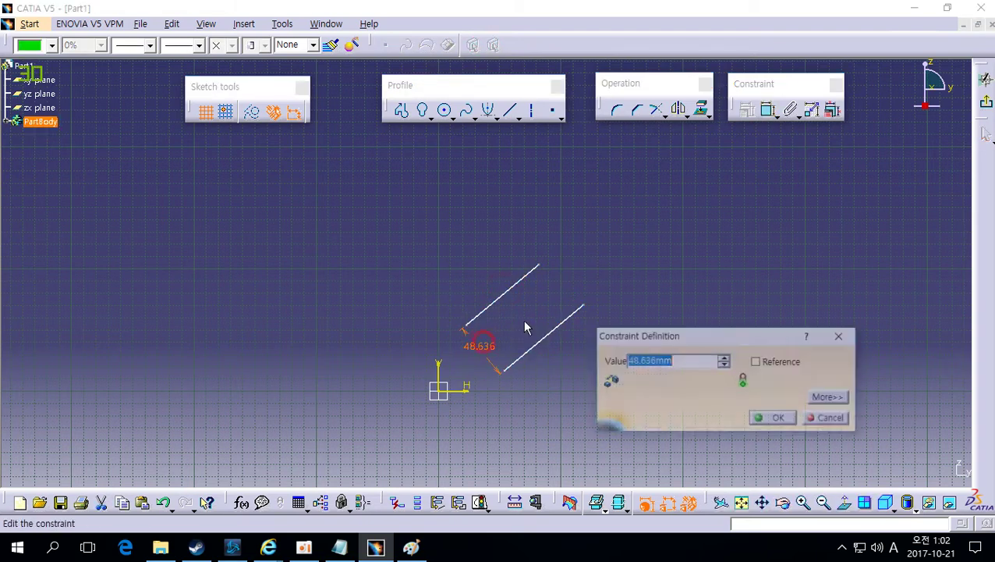
pyautogui.write('50')
pyautogui.press('Return')
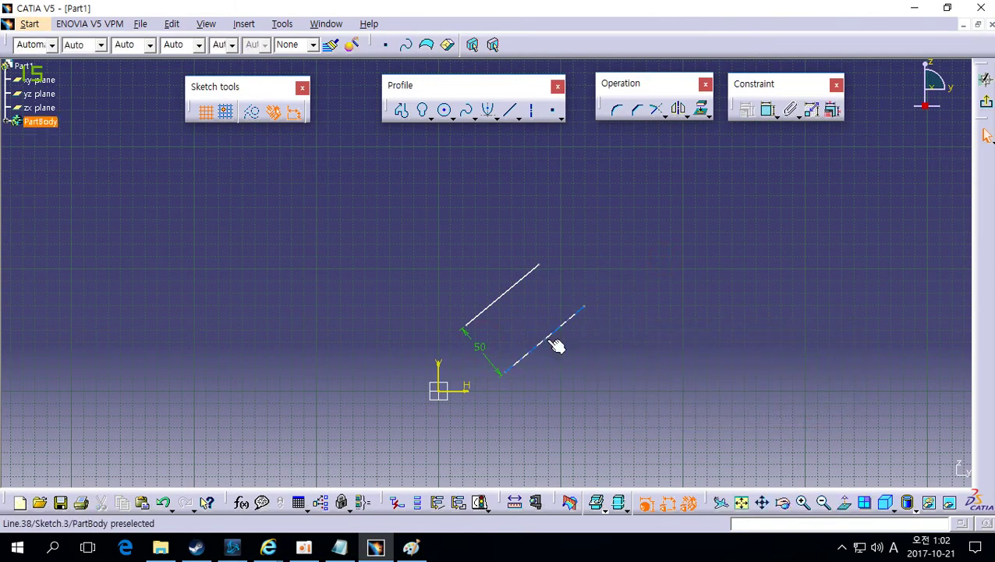
# Step: Convert the lower of the two parallel diagonal lines to a construction element and shift the solid upper line slightly up and left
pyautogui.click(555, 344)
pyautogui.click(251, 111)
pyautogui.click(327, 195)
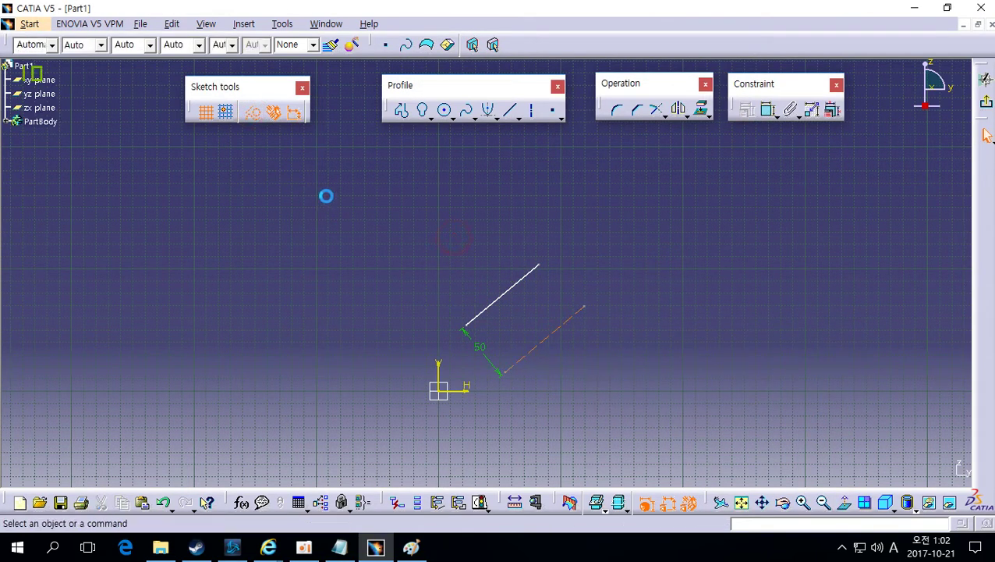
pyautogui.moveTo(516, 297); pyautogui.dragTo(499, 286)
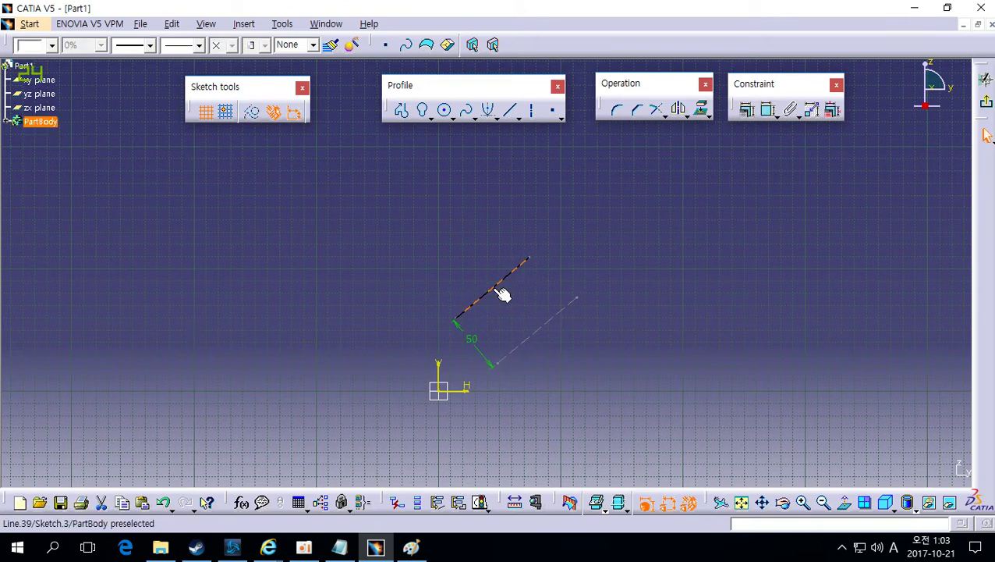
pyautogui.click(538, 336)
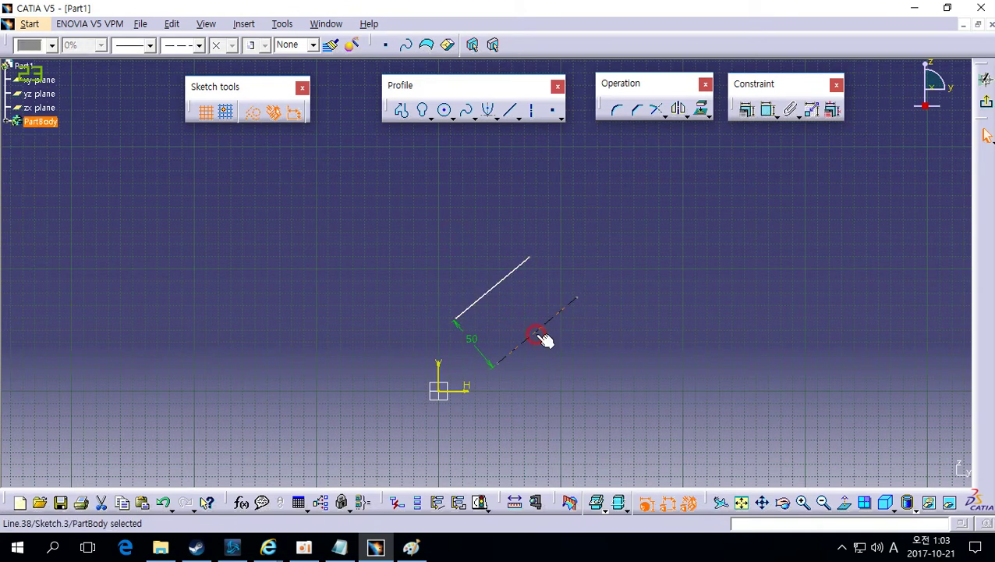
pyautogui.click(477, 315)
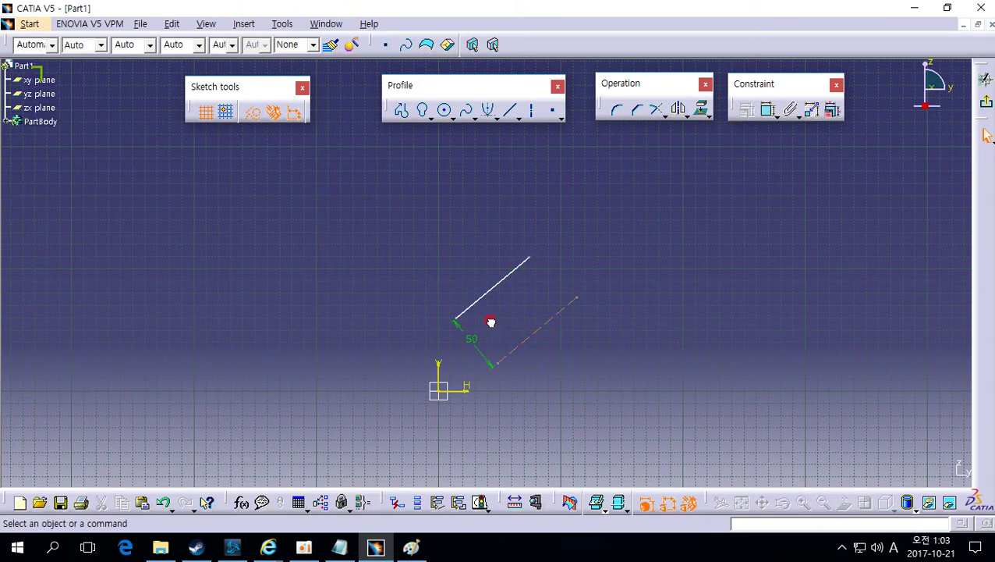
pyautogui.click(535, 351)
pyautogui.click(531, 340)
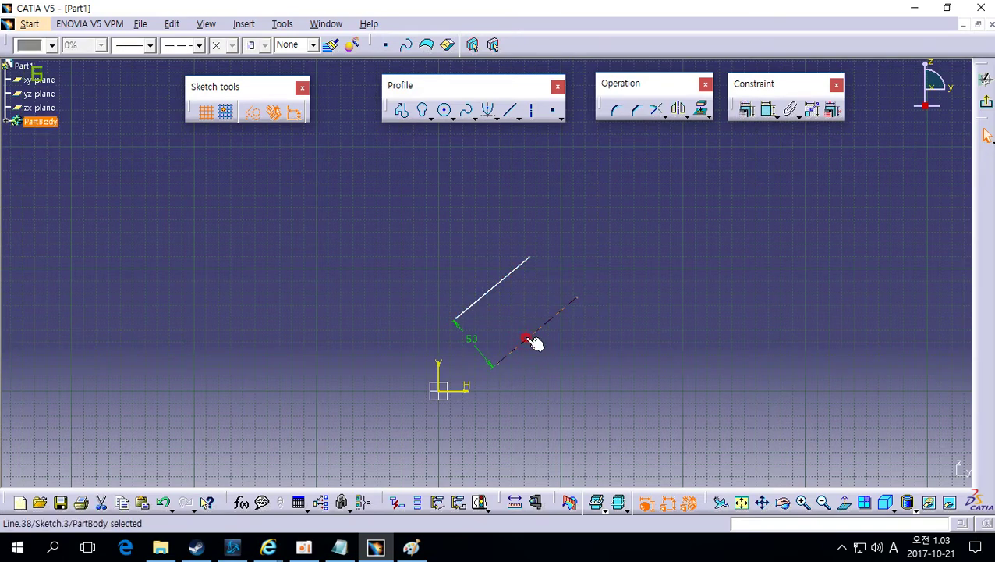
pyautogui.click(519, 325)
pyautogui.click(534, 339)
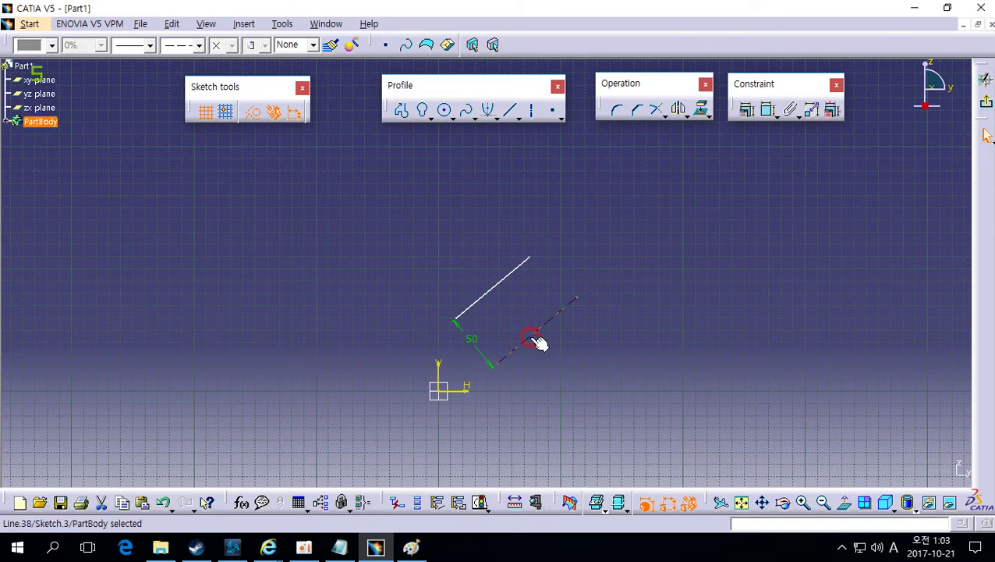
pyautogui.click(521, 355)
pyautogui.click(526, 341)
pyautogui.click(593, 370)
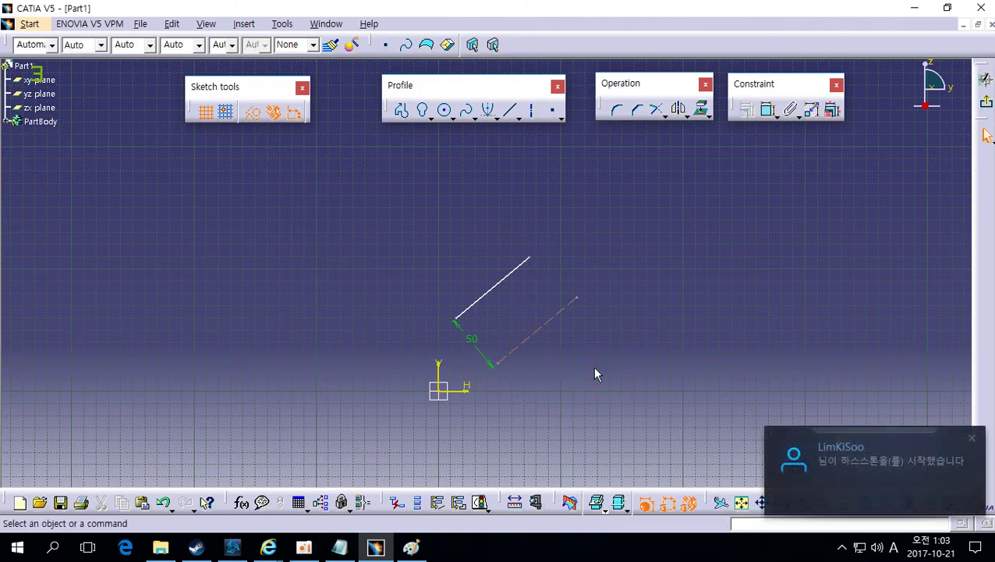
pyautogui.click(971, 437)
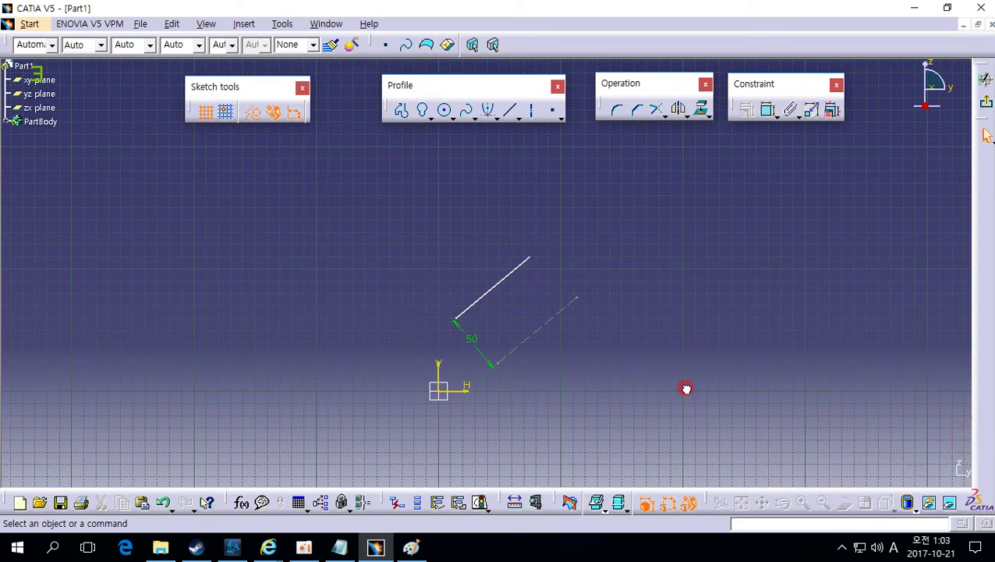
pyautogui.click(253, 114)
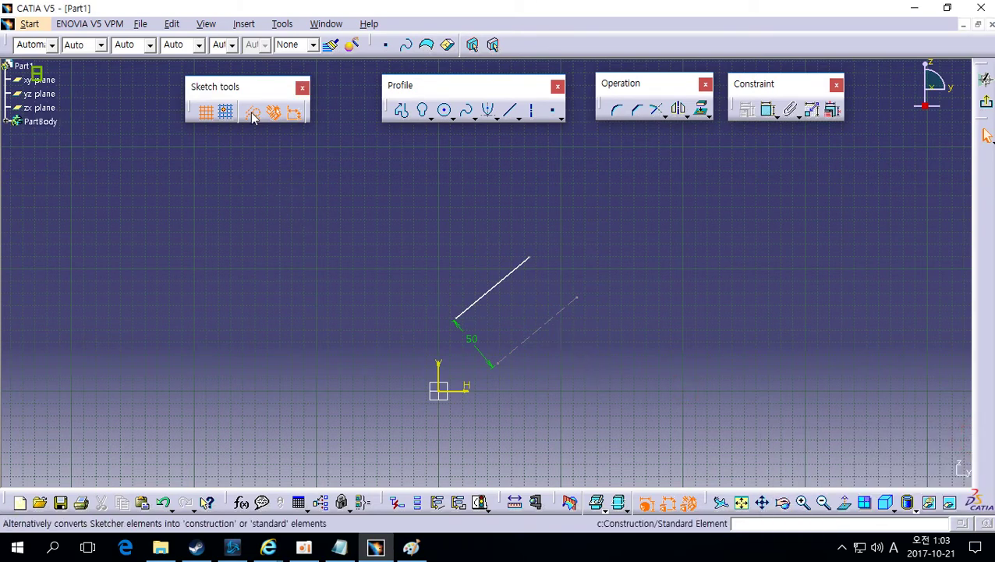
# Step: Move the solid upper line slightly further up and left, and exit the sketch to the Part Design workbench
pyautogui.moveTo(493, 290); pyautogui.dragTo(475, 285)
pyautogui.click(474, 306)
pyautogui.click(481, 299)
pyautogui.click(492, 300)
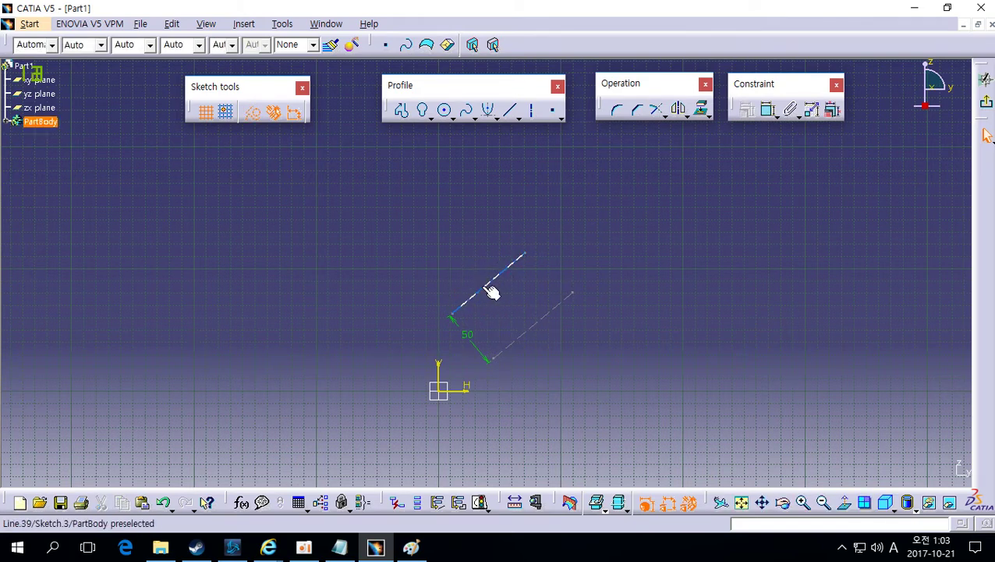
pyautogui.click(537, 323)
pyautogui.click(518, 325)
pyautogui.click(987, 109)
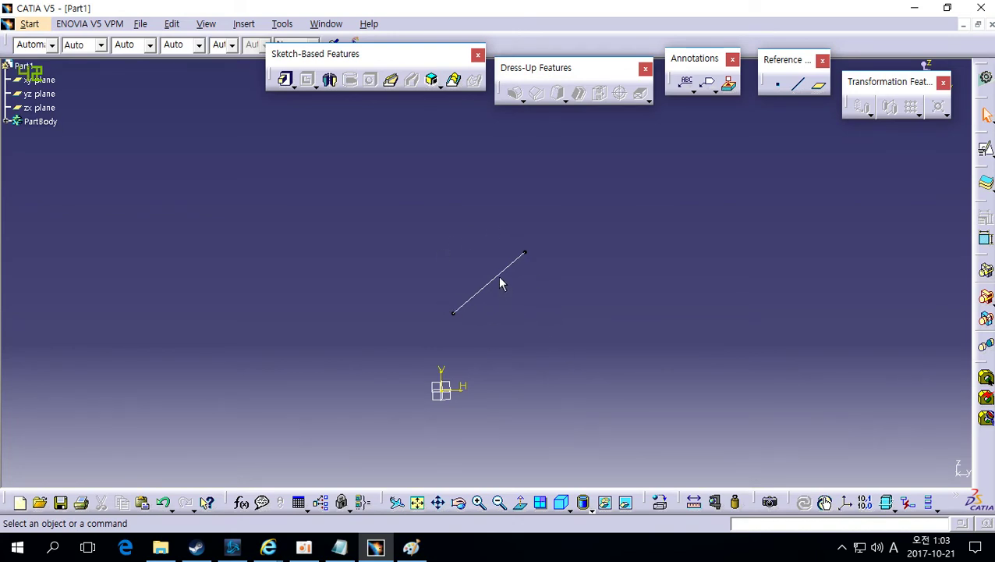
# Step: Extrude the open sketch as a thick pad with a length of 20 mm and a first thickness of 1 mm
pyautogui.click(285, 79)
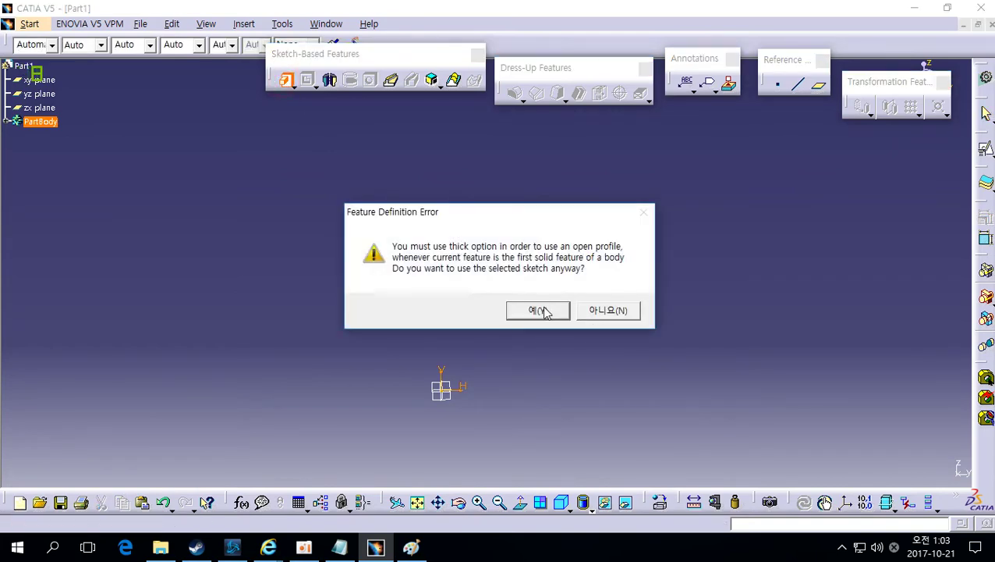
pyautogui.click(537, 308)
pyautogui.click(816, 363)
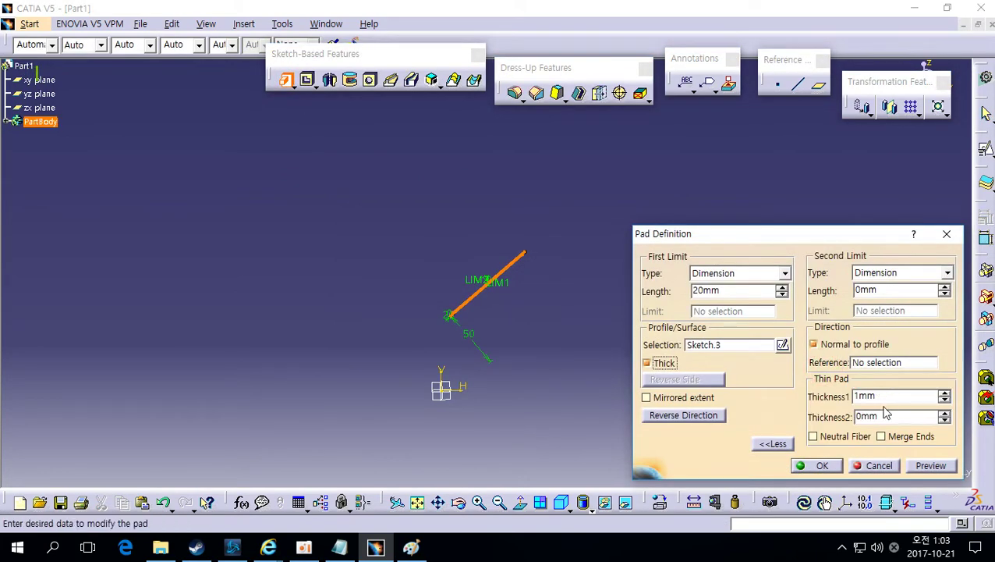
pyautogui.click(861, 438)
pyautogui.click(821, 465)
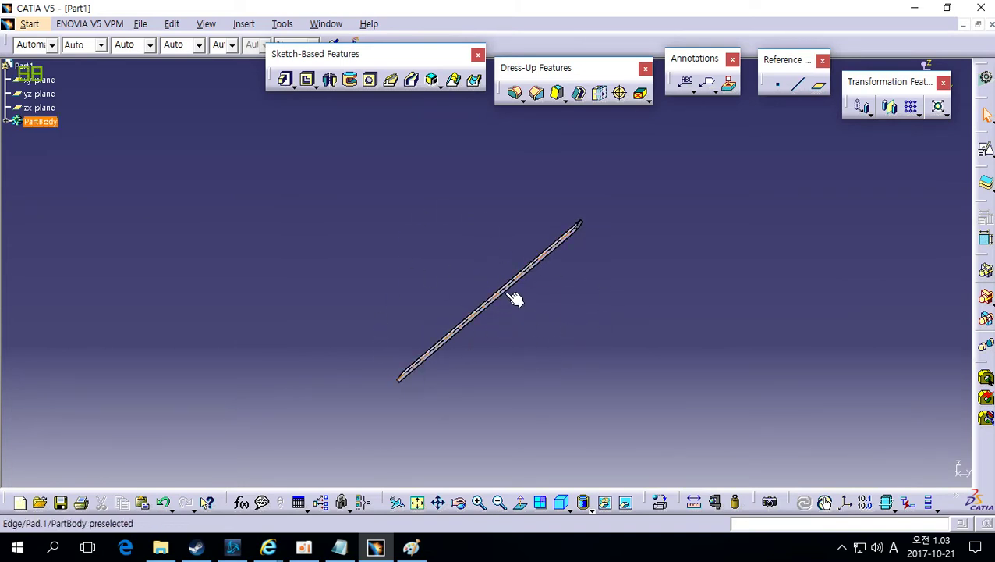
pyautogui.moveTo(515, 296); pyautogui.dragTo(486, 317, button='middle')
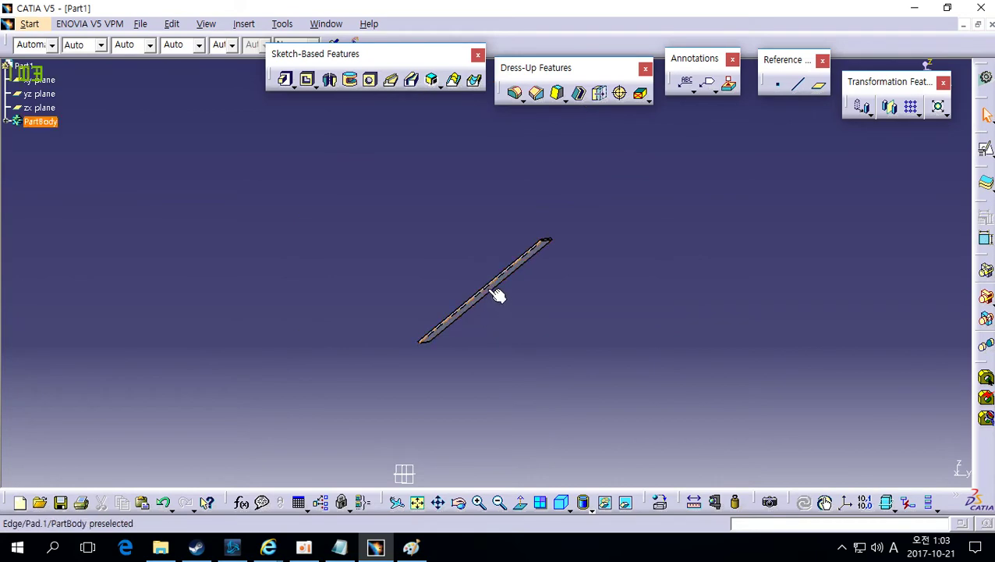
# Step: Delete the thin pad together with its sketch, and undo the deletion
pyautogui.rightClick(487, 287)
pyautogui.click(519, 437)
pyautogui.click(875, 461)
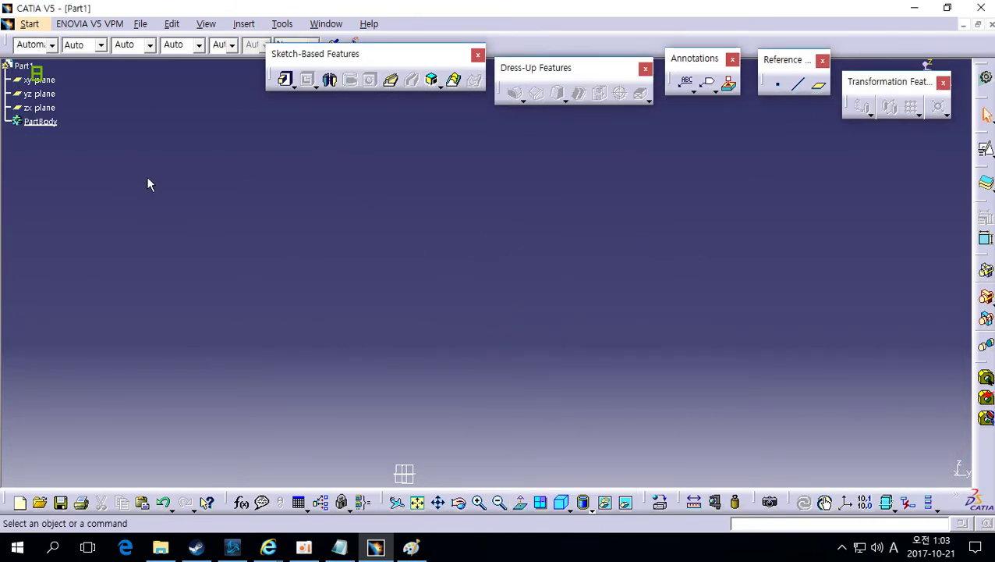
pyautogui.hotkey('ctrl', 'z')
# Step: Delete the thin pad without its aggregated elements so the sketch is kept, and reopen that sketch for editing
pyautogui.rightClick(521, 269)
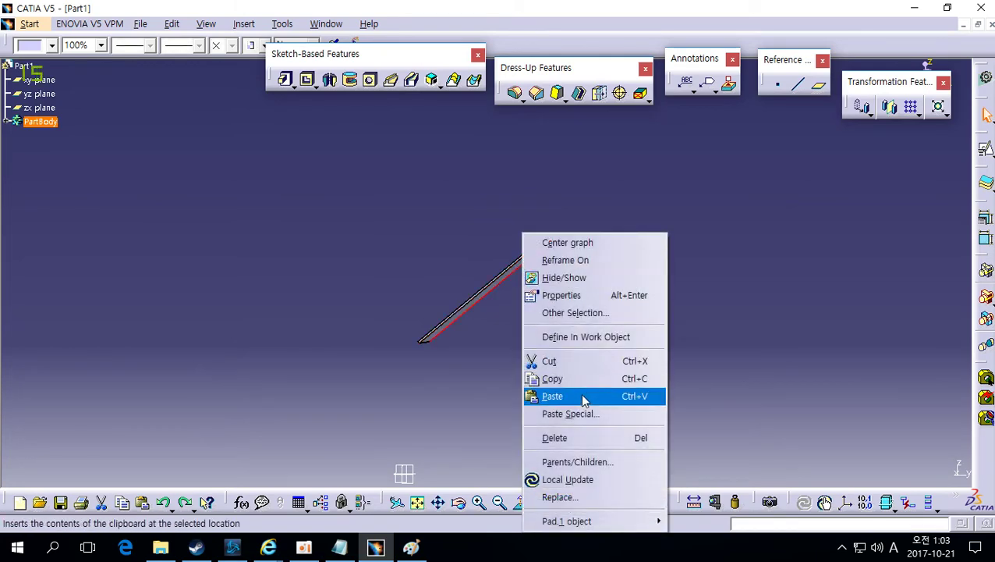
pyautogui.click(546, 437)
pyautogui.click(878, 460)
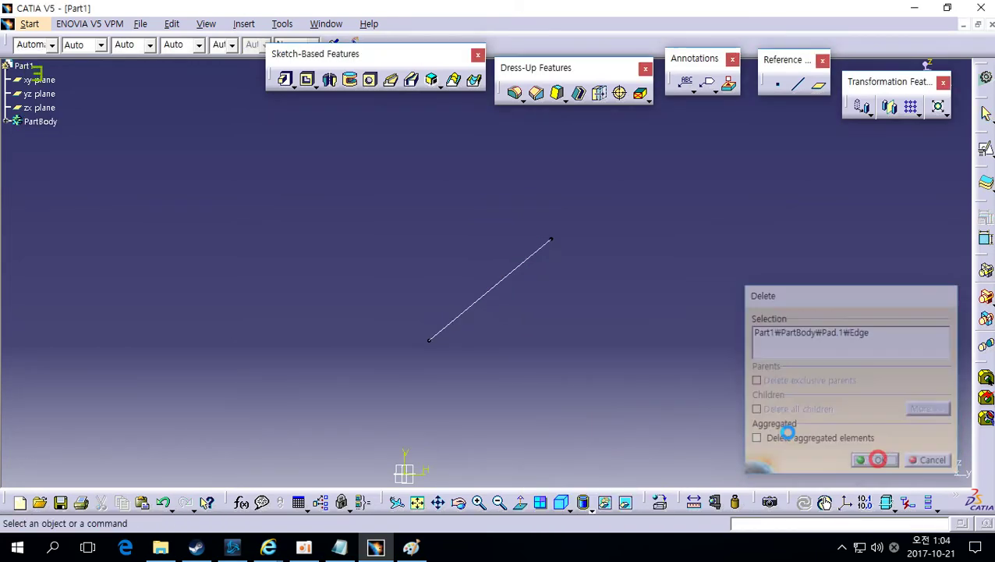
pyautogui.doubleClick(504, 277)
pyautogui.moveTo(572, 285); pyautogui.dragTo(577, 272, button='middle')
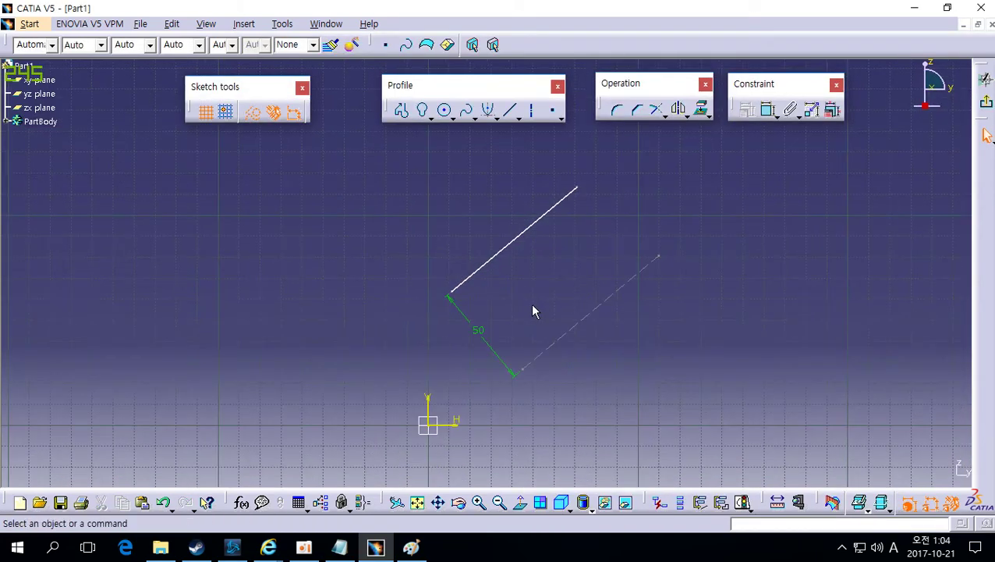
# Step: Switch the upper diagonal line to a construction element and back to a standard element
pyautogui.click(518, 261)
pyautogui.click(515, 238)
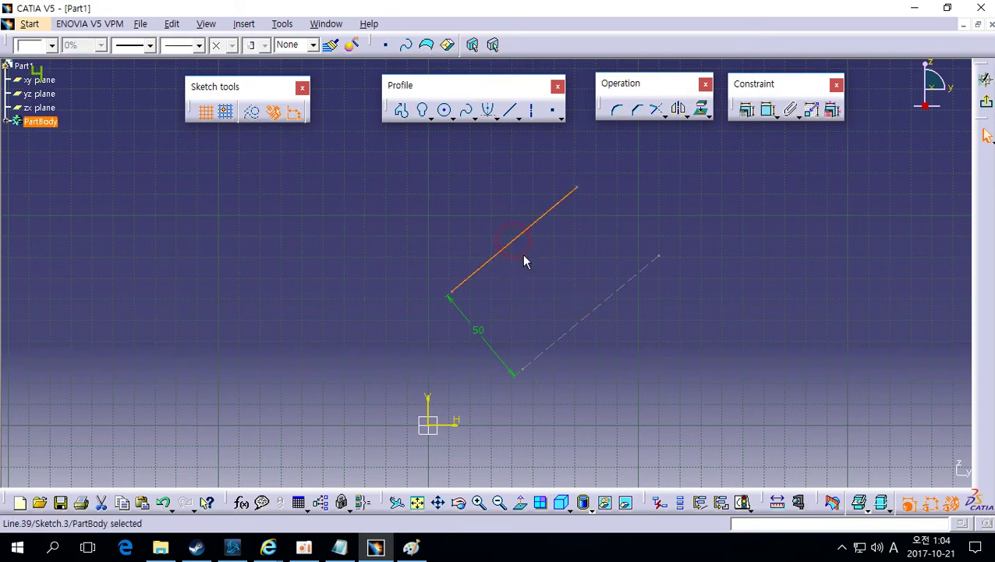
pyautogui.click(252, 116)
pyautogui.click(253, 118)
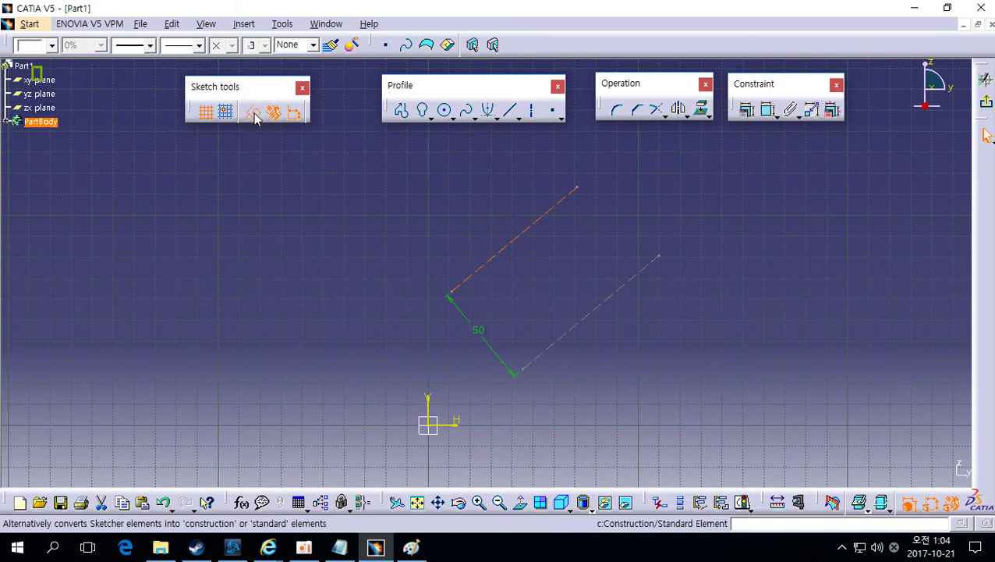
pyautogui.click(254, 117)
pyautogui.click(423, 196)
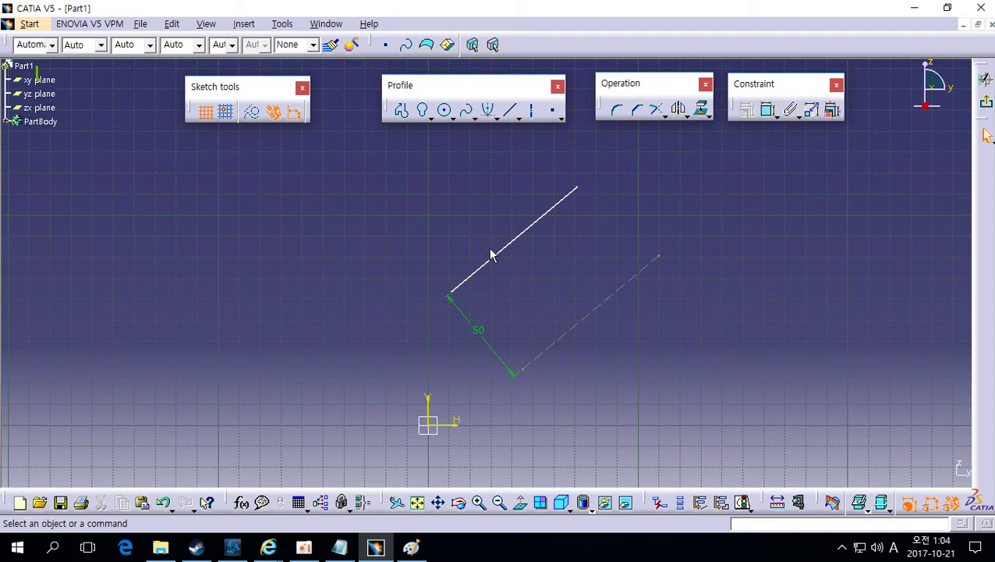
# Step: Delete both parallel lines along with their distance constraint
pyautogui.moveTo(577, 284); pyautogui.dragTo(632, 352, button='middle')
pyautogui.moveTo(652, 355)
pyautogui.mouseDown()
pyautogui.moveTo(458, 244)
pyautogui.moveTo(421, 199)
pyautogui.mouseUp()
pyautogui.press('Delete')
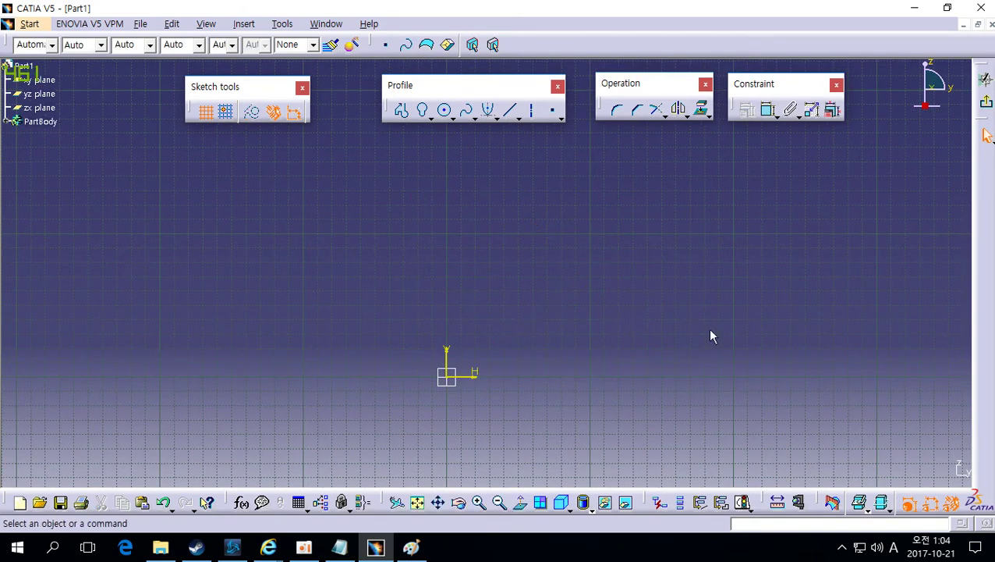
# Step: Sketch a closed profile around the origin with four straight sides and a tangent arc of about 22 mm radius closing the left end
pyautogui.moveTo(709, 332); pyautogui.dragTo(722, 380, button='middle')
pyautogui.moveTo(616, 363)
pyautogui.mouseDown(button='middle')
pyautogui.moveTo(671, 355)
pyautogui.moveTo(627, 362)
pyautogui.moveTo(605, 297)
pyautogui.mouseUp(button='middle')
pyautogui.moveTo(600, 290); pyautogui.dragTo(515, 240, button='middle')
pyautogui.click(400, 112)
pyautogui.click(412, 273)
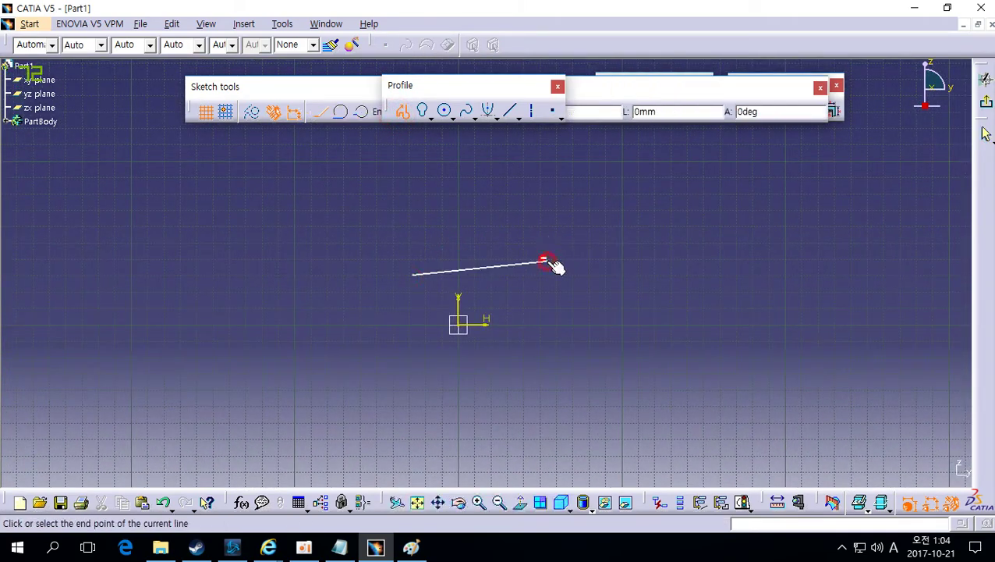
pyautogui.click(546, 262)
pyautogui.click(551, 312)
pyautogui.click(505, 357)
pyautogui.click(419, 344)
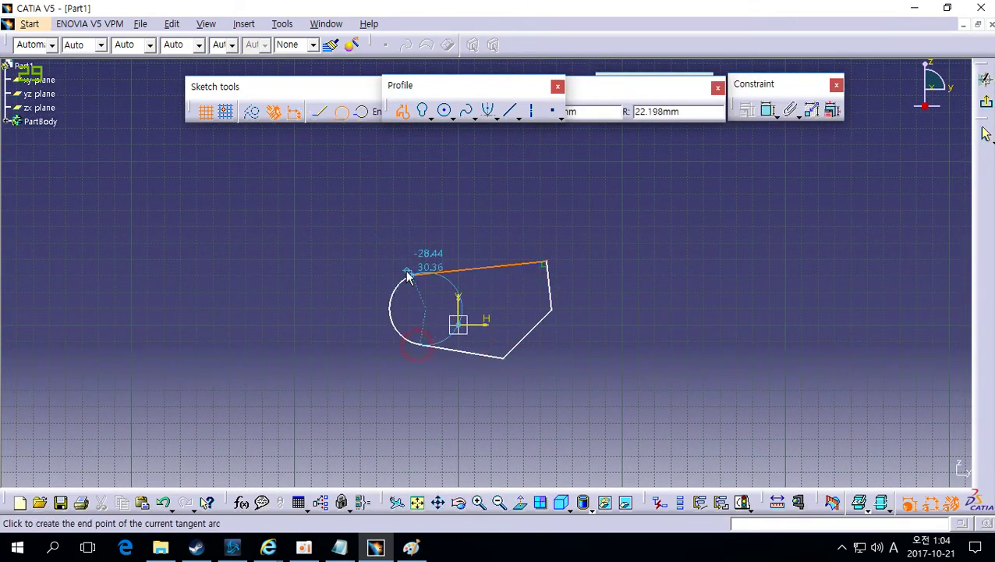
pyautogui.click(412, 273)
pyautogui.click(466, 237)
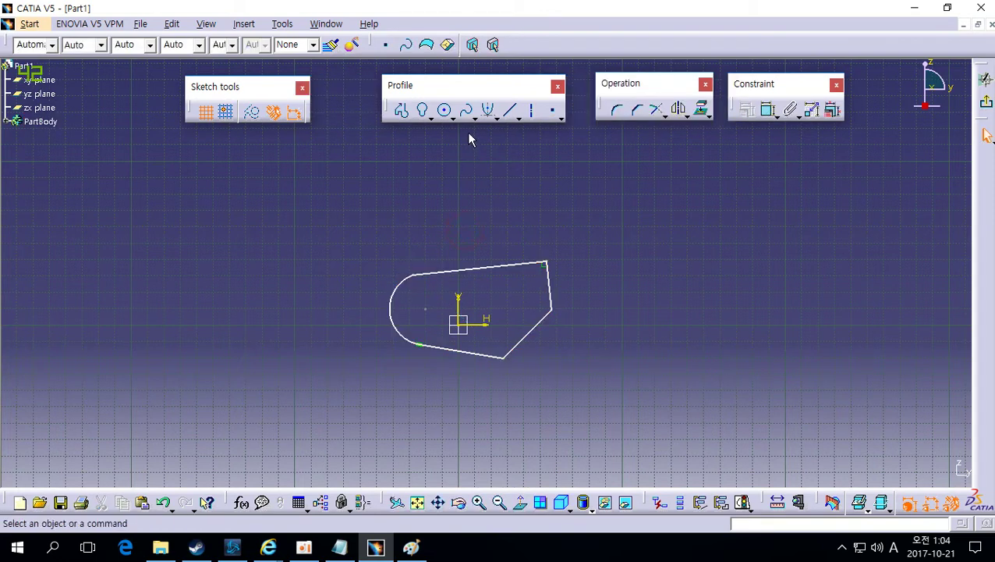
# Step: Sketch a line about 30 mm long just outside the profile's right edge, parallel to it, and convert it to a construction element
pyautogui.click(511, 110)
pyautogui.click(579, 261)
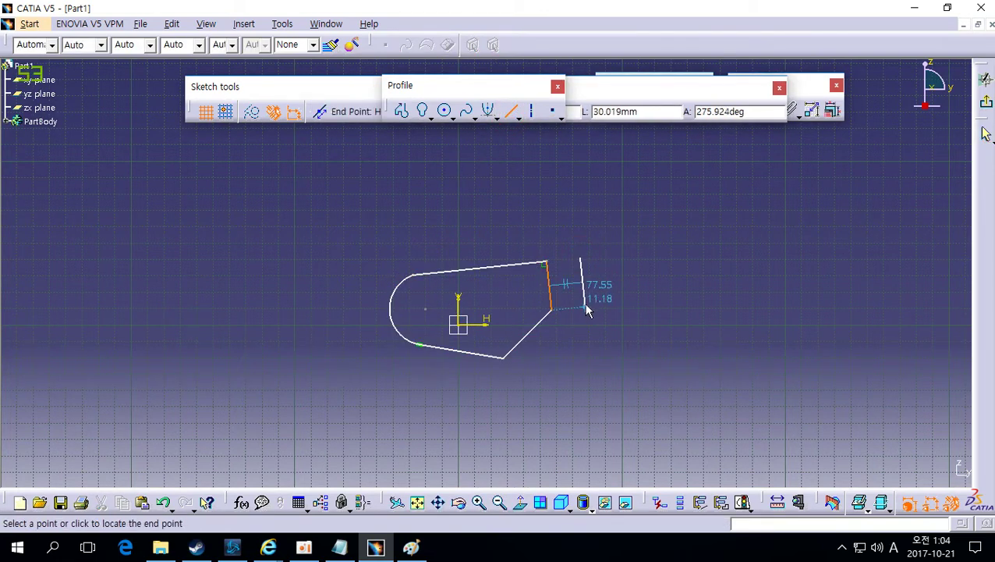
pyautogui.click(585, 306)
pyautogui.click(251, 111)
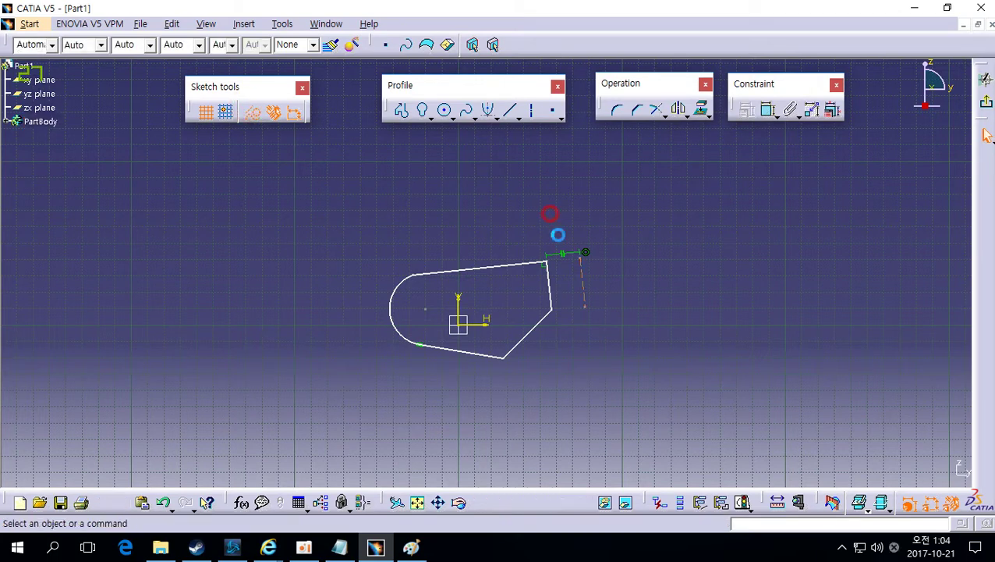
pyautogui.click(581, 274)
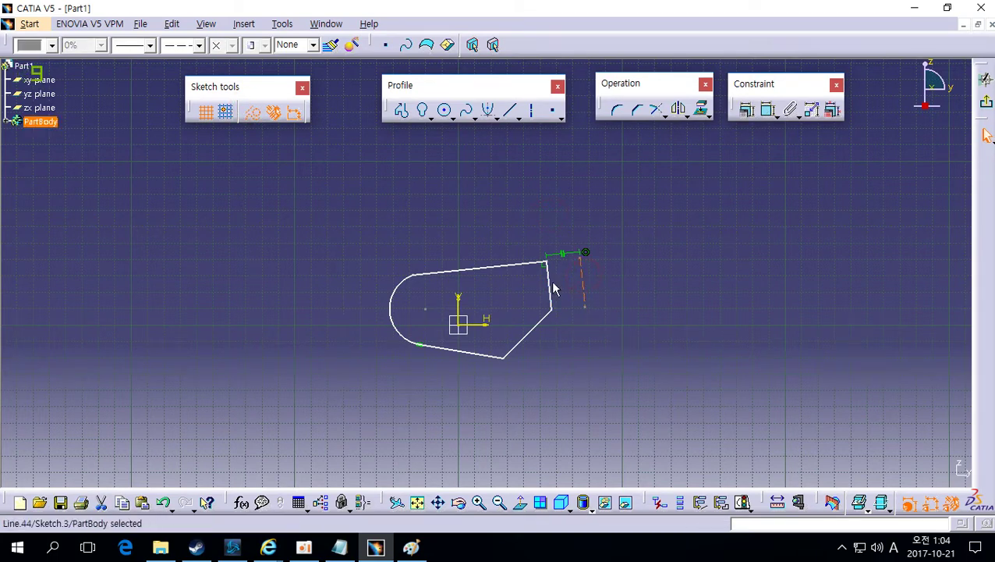
pyautogui.click(555, 289)
# Step: Delete the closed profile and the construction line beside it, leaving the sketch empty
pyautogui.moveTo(651, 391); pyautogui.dragTo(344, 218)
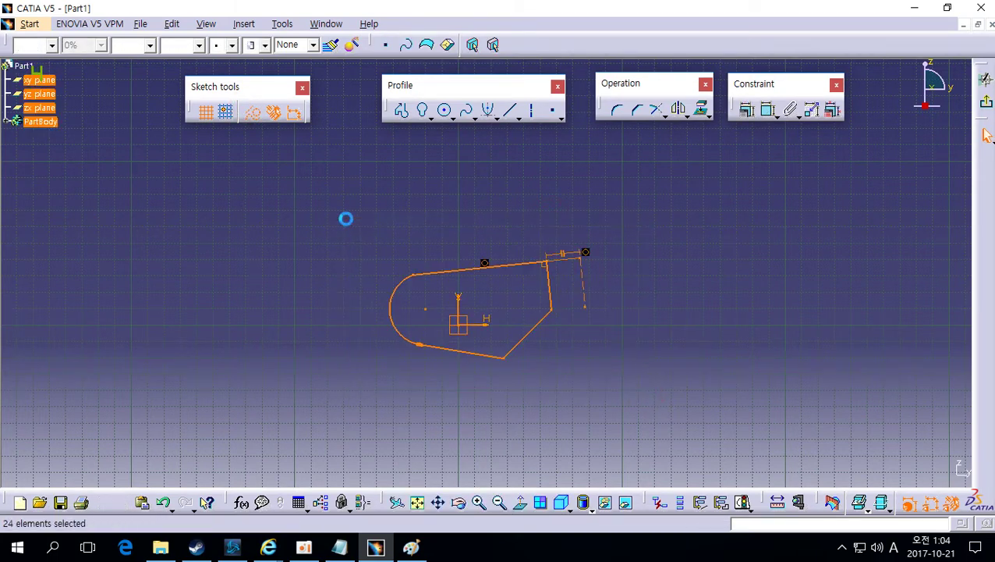
pyautogui.press('Delete')
pyautogui.moveTo(591, 265)
pyautogui.mouseDown(button='middle')
pyautogui.moveTo(577, 325)
pyautogui.moveTo(597, 326)
pyautogui.mouseUp(button='middle')
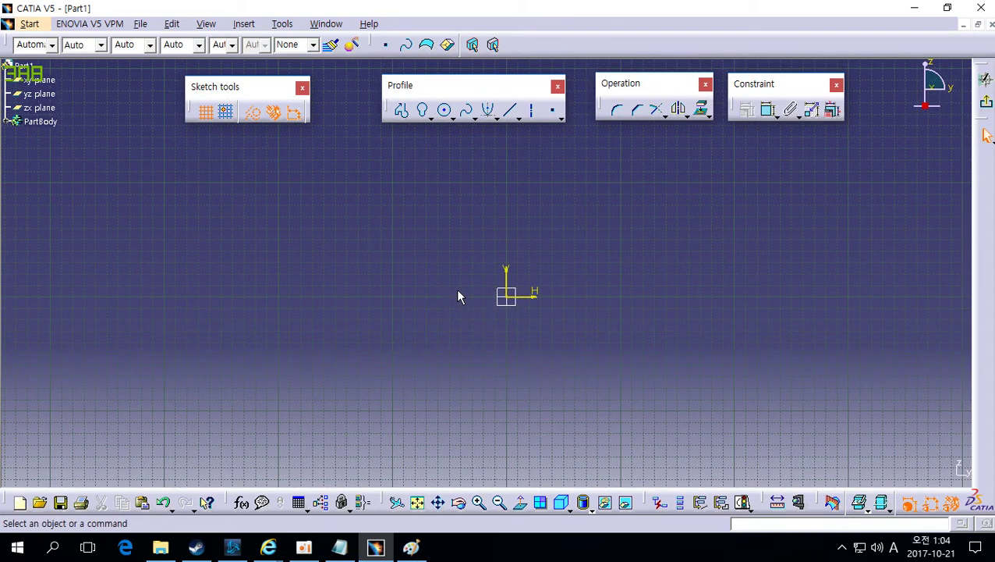
# Step: Switch to Internet Explorer, examine the Part Design example models on the edu-catia.com page, and return to CATIA
pyautogui.click(267, 548)
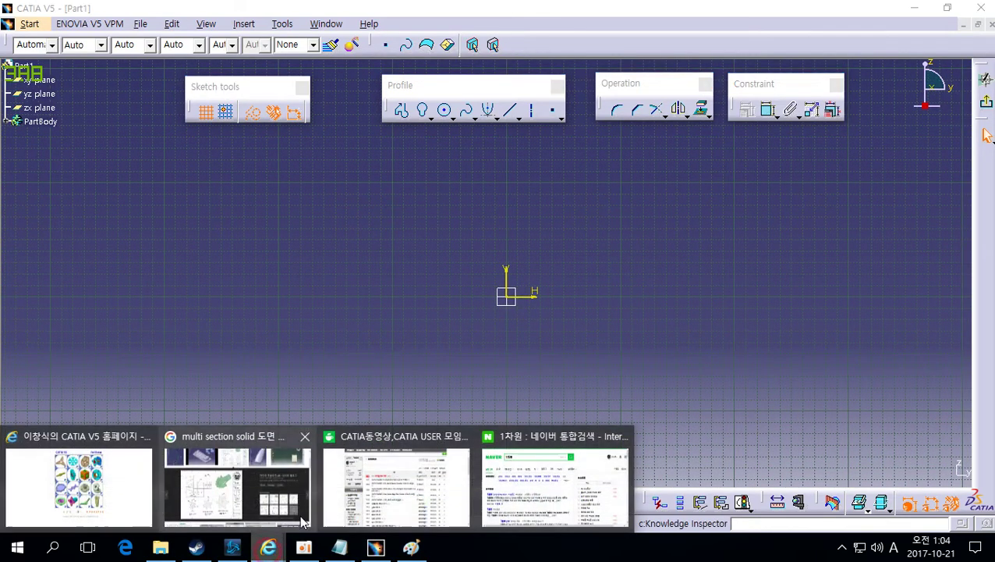
pyautogui.click(108, 502)
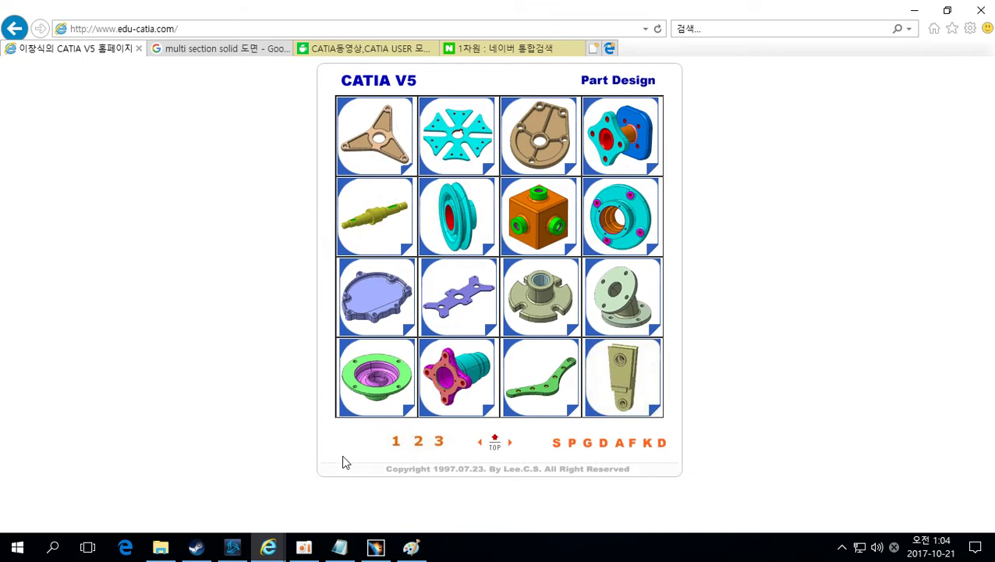
pyautogui.click(376, 549)
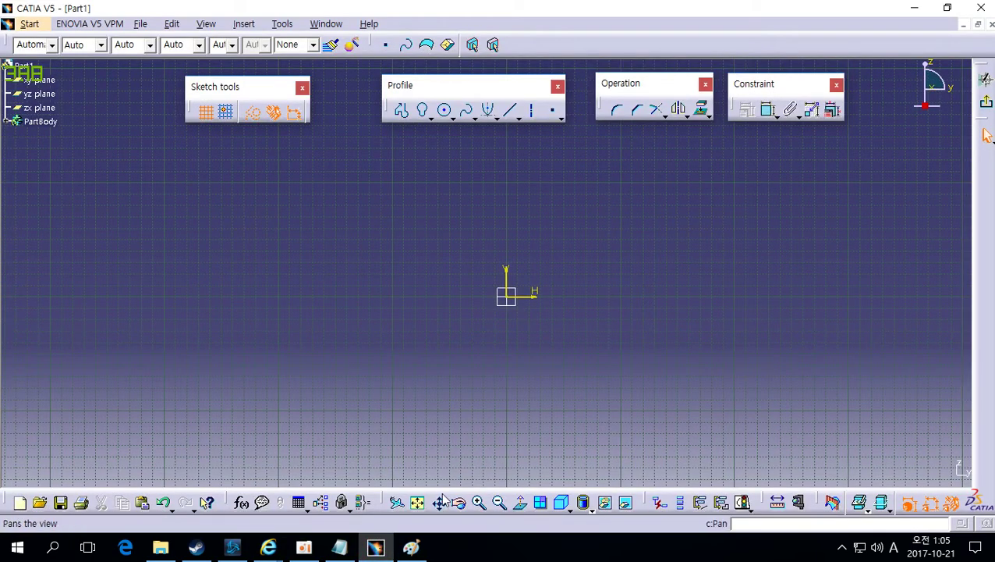
pyautogui.click(304, 548)
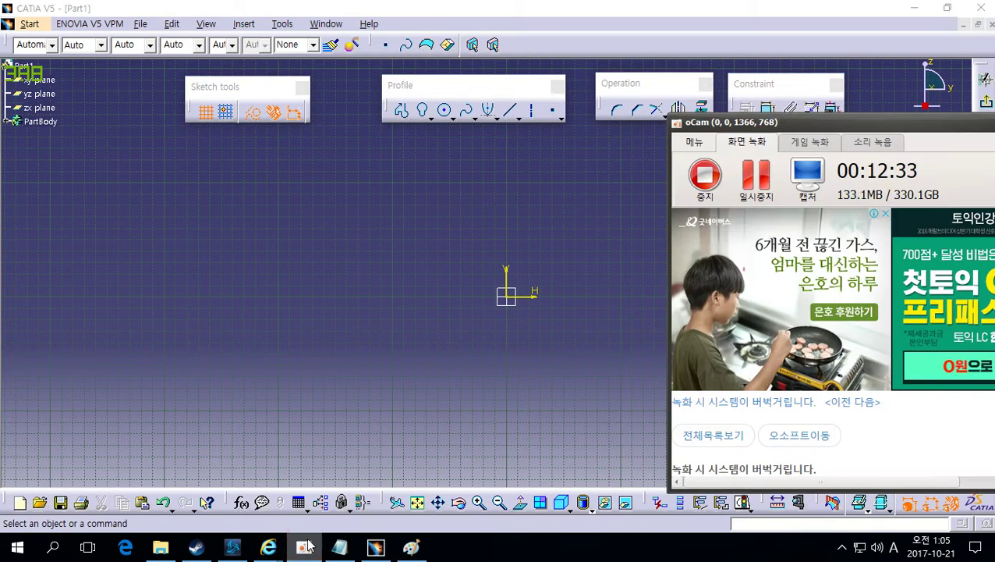
# Step: Switch to Internet Explorer and open the blue X-shaped flat plate example from the edu-catia.com Sketcher models
pyautogui.click(429, 449)
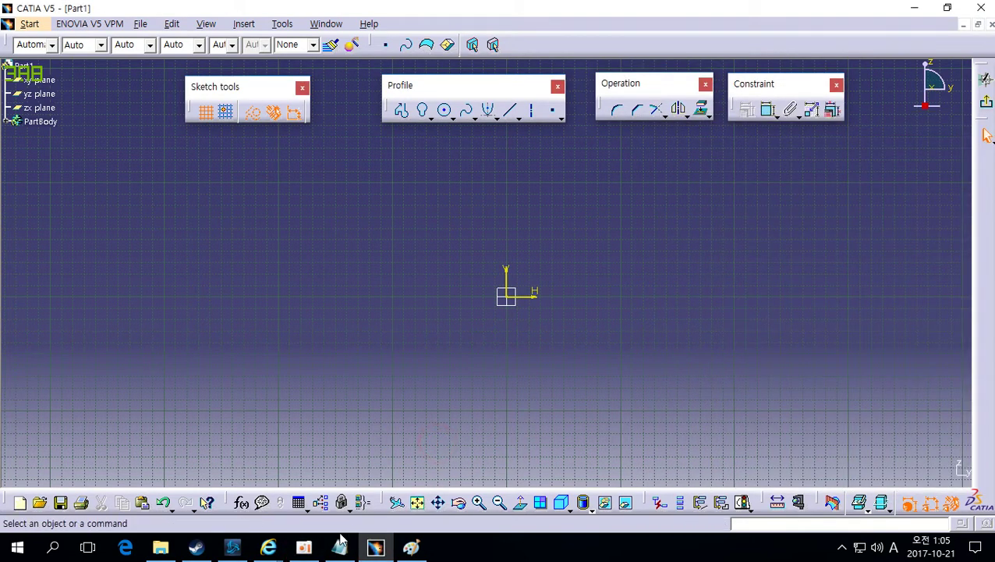
pyautogui.moveTo(268, 549)
pyautogui.click(99, 484)
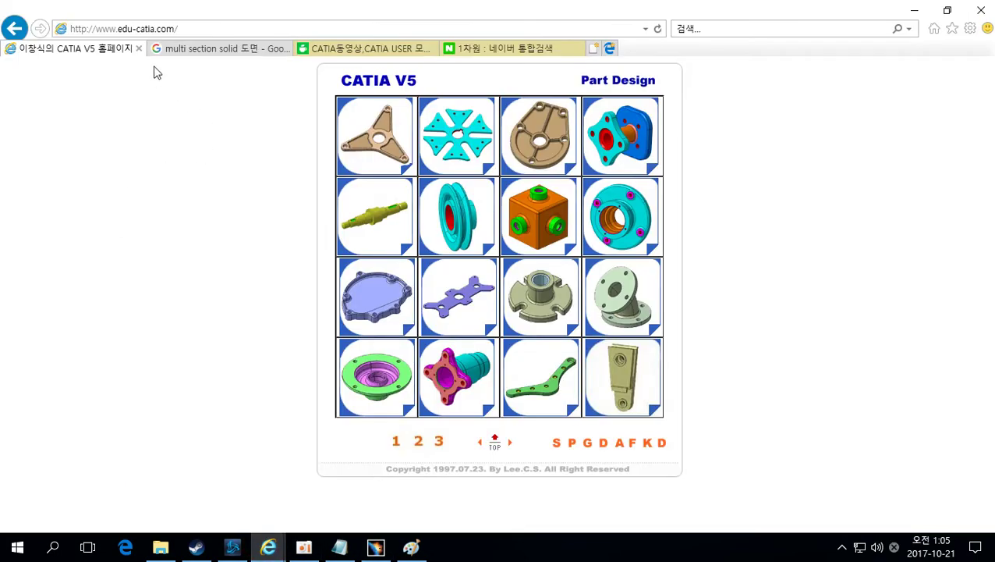
pyautogui.click(494, 441)
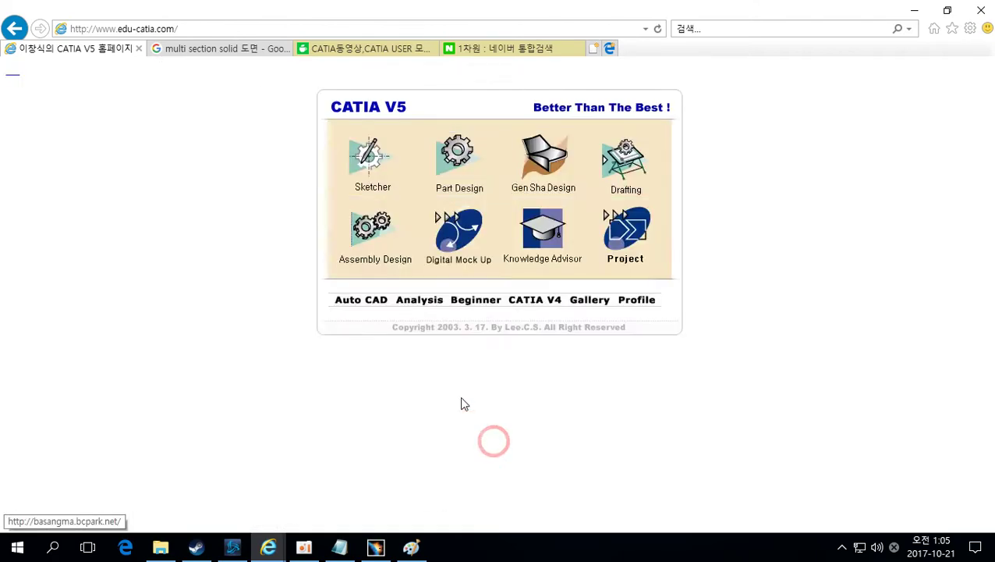
pyautogui.click(353, 156)
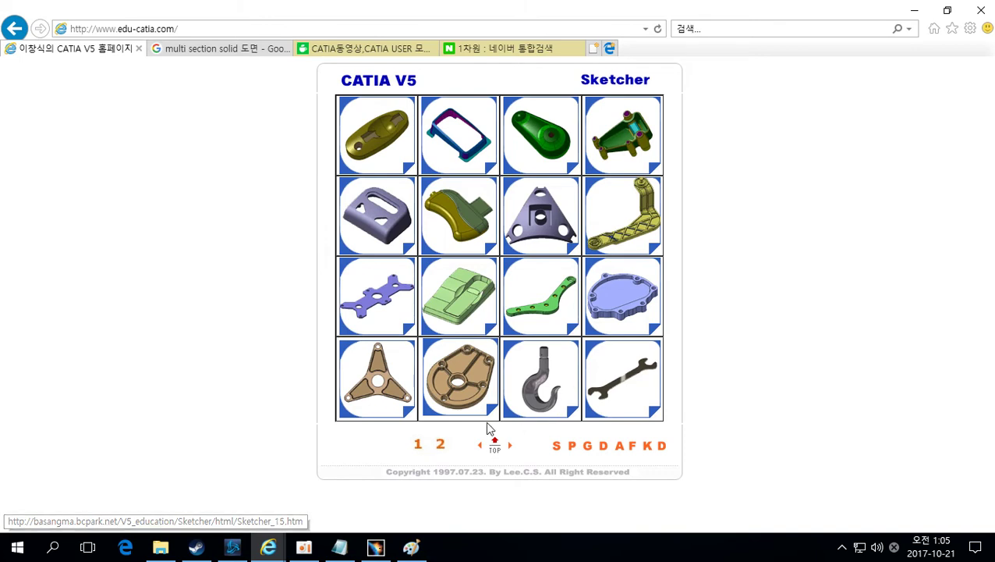
pyautogui.click(440, 444)
pyautogui.click(422, 445)
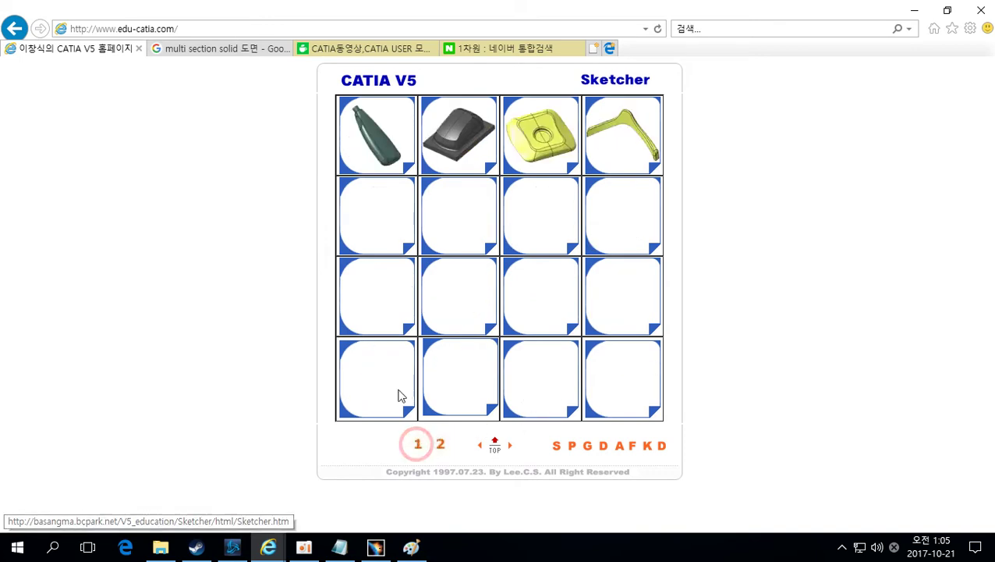
pyautogui.click(379, 301)
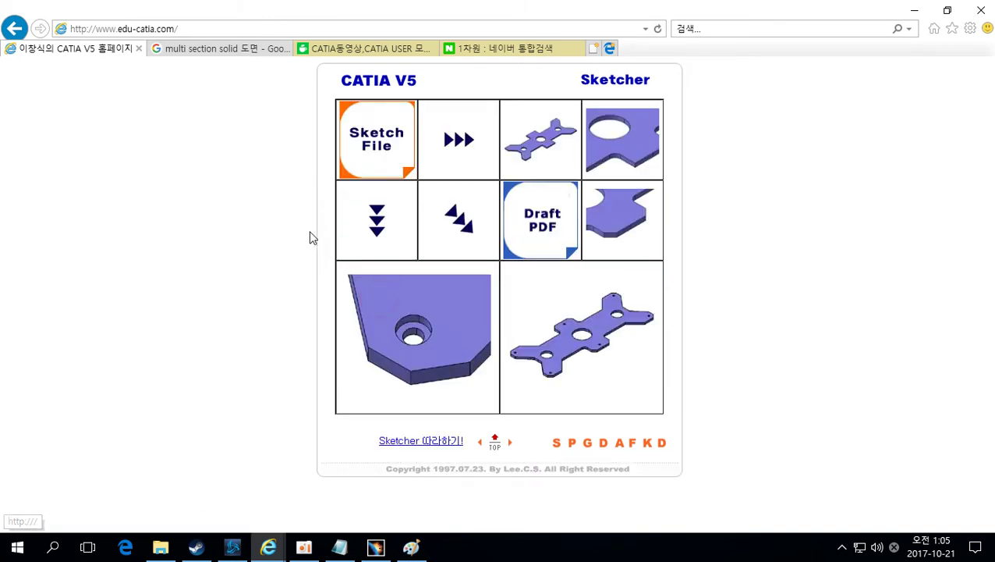
# Step: Open the example's draft drawing Solid EX10.pdf and shrink its window to cover only the left part of the screen
pyautogui.click(555, 219)
pyautogui.click(663, 516)
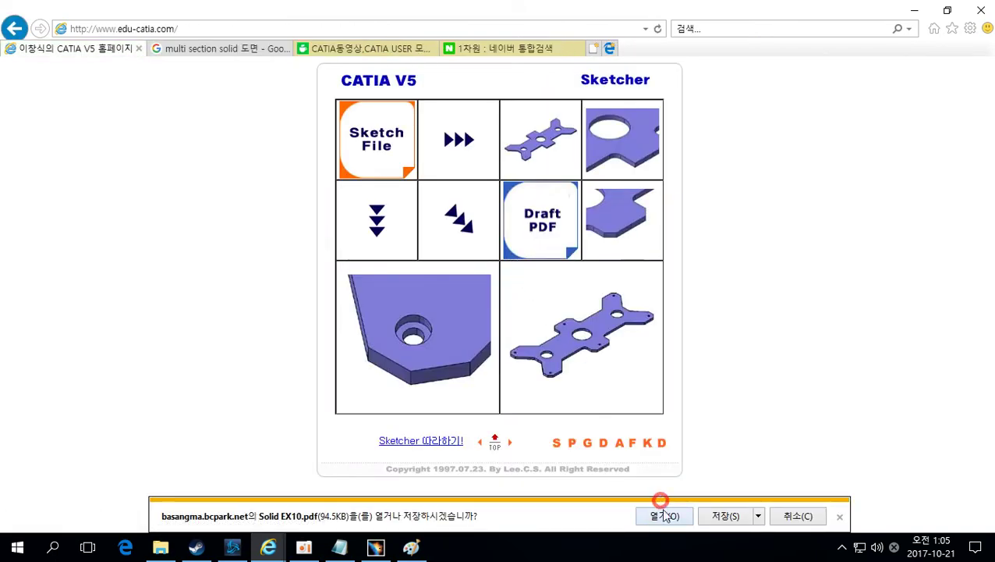
pyautogui.click(577, 355)
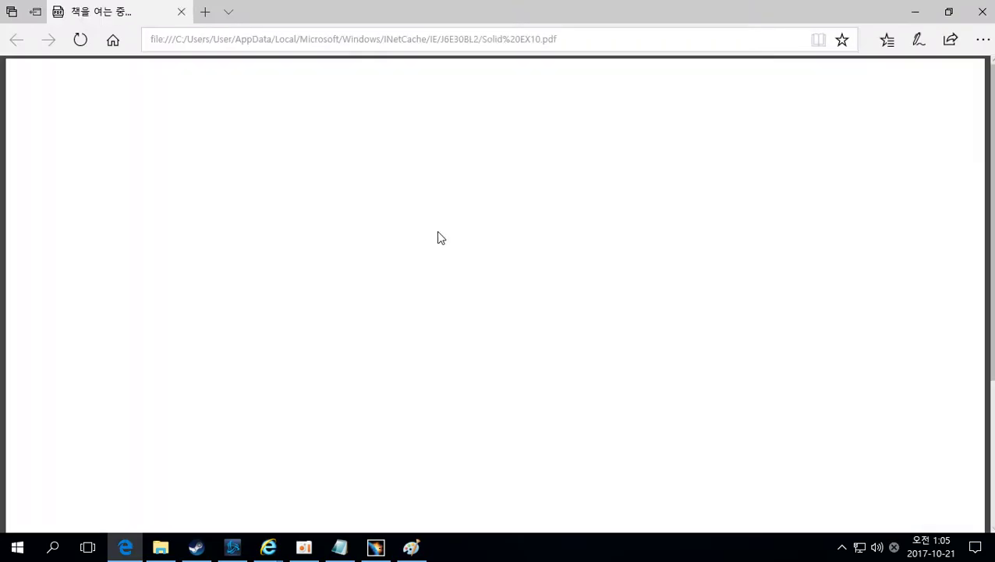
pyautogui.click(952, 11)
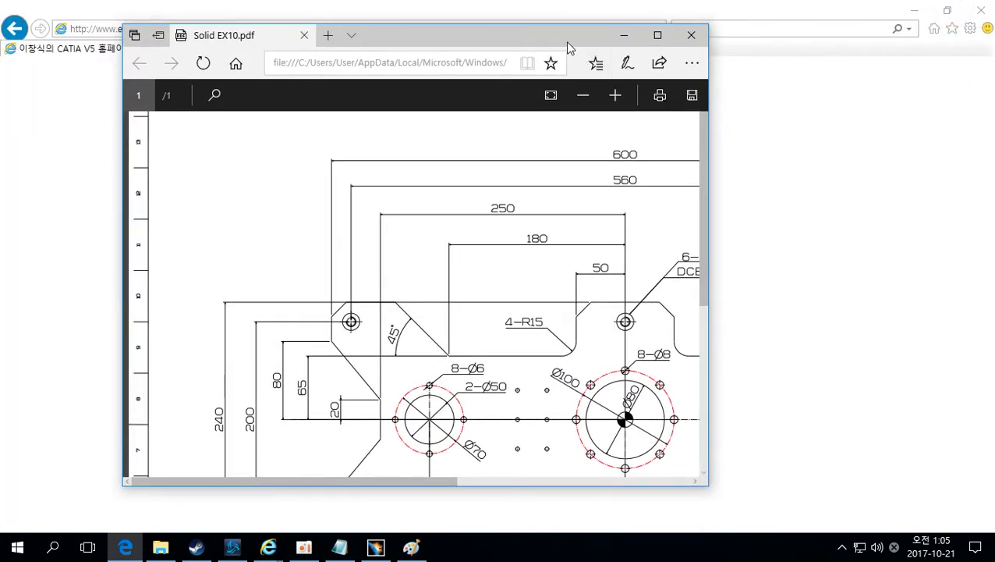
pyautogui.moveTo(568, 47); pyautogui.dragTo(446, 28)
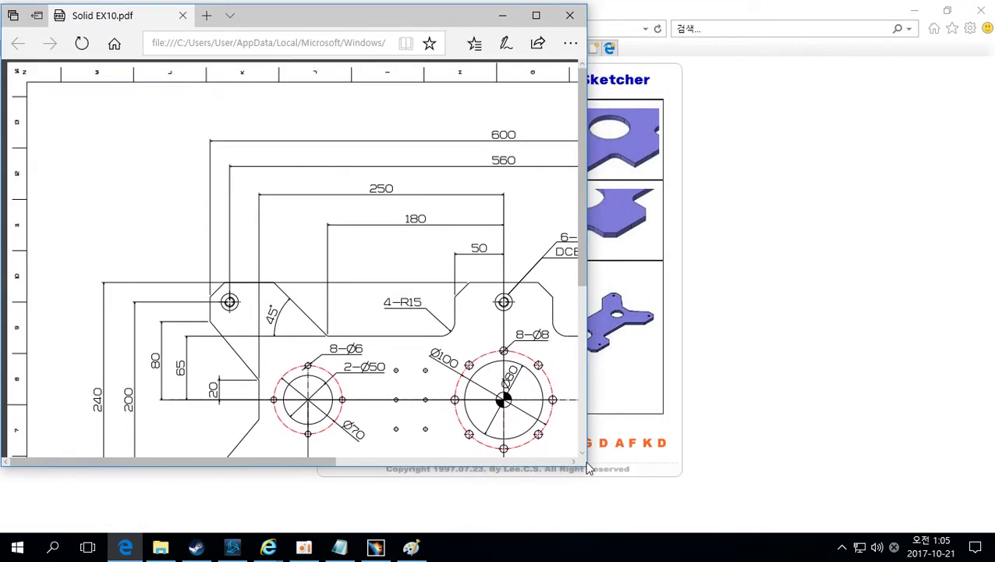
pyautogui.moveTo(587, 468); pyautogui.dragTo(447, 532)
# Step: View the CATIA lesson post on the Naver cafe and the Ghost YouTube channel, then return to the edu-catia.com page
pyautogui.click(817, 429)
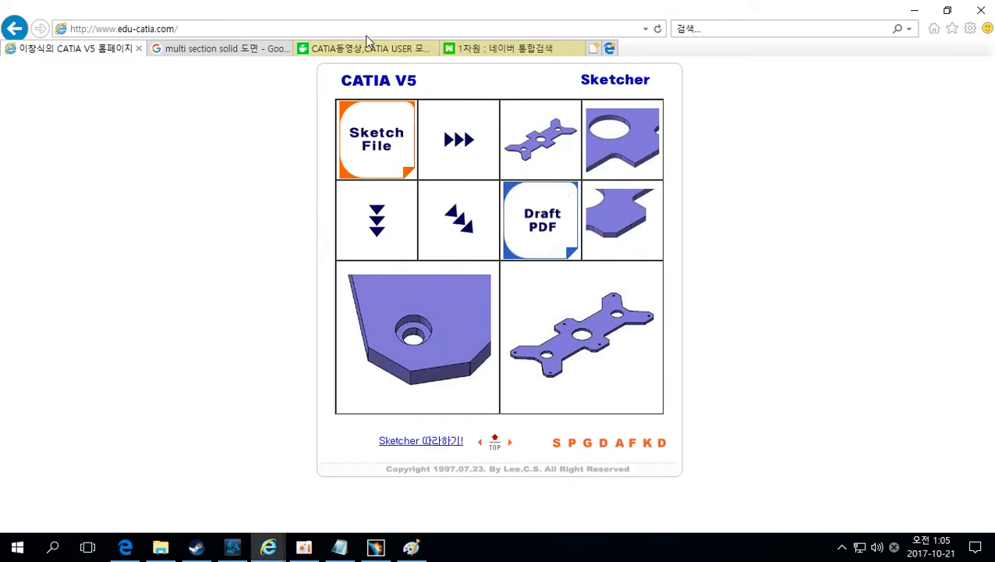
pyautogui.click(311, 51)
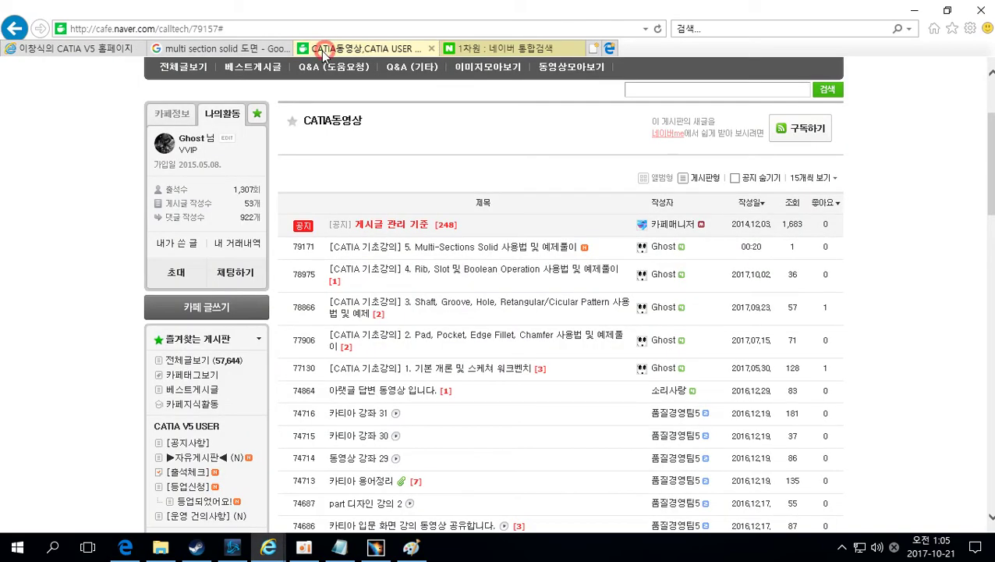
pyautogui.click(467, 248)
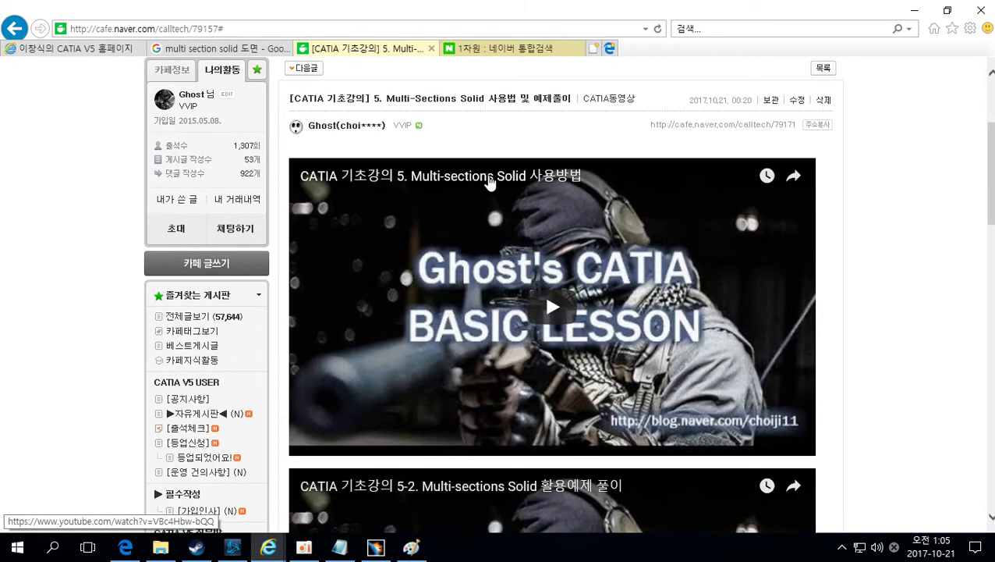
pyautogui.click(489, 179)
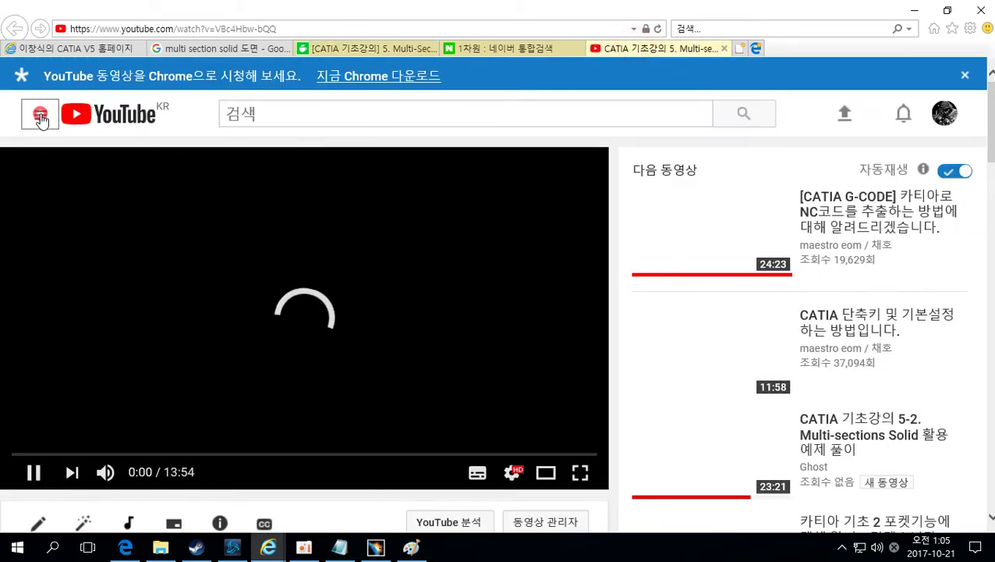
pyautogui.click(304, 547)
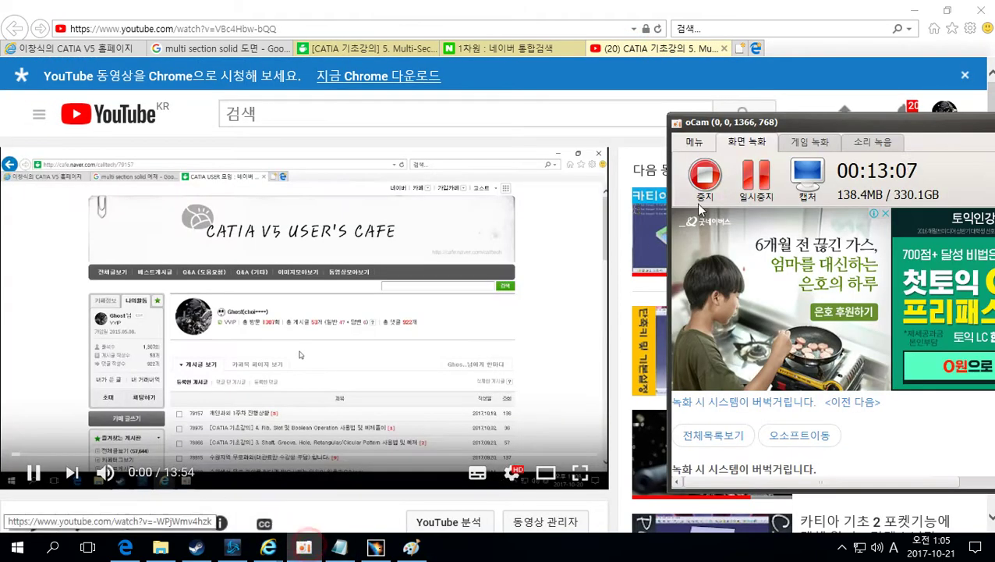
pyautogui.click(748, 181)
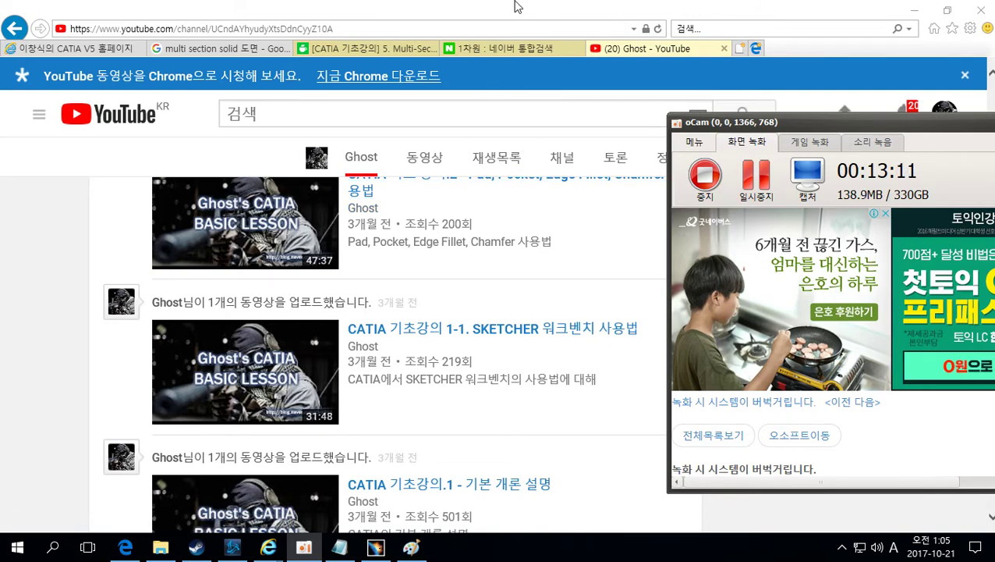
pyautogui.click(97, 50)
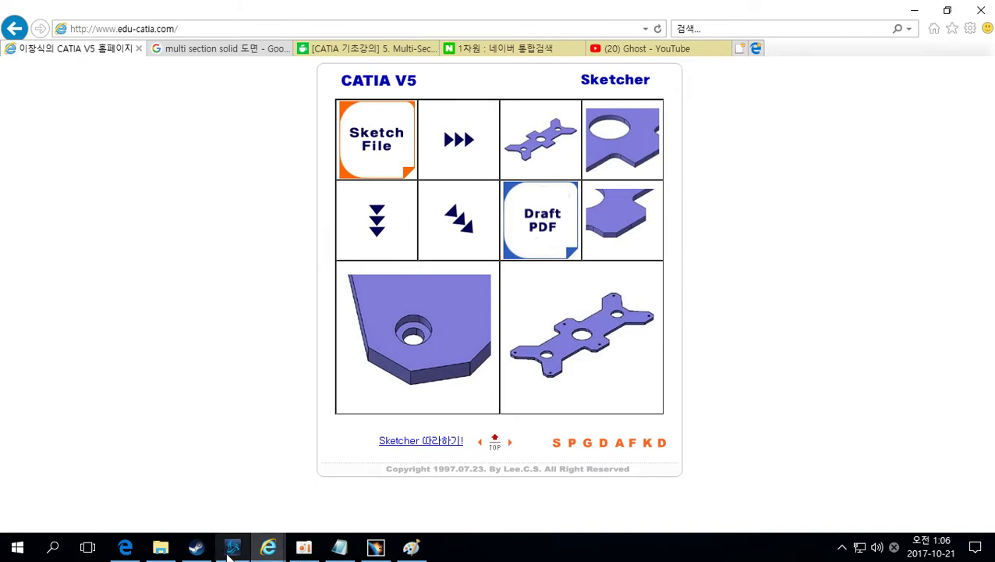
# Step: Bring back the Solid EX10.pdf drawing, narrow its window to about half the screen and fit the plate's dimensioned view inside it
pyautogui.click(125, 546)
pyautogui.moveTo(440, 361); pyautogui.dragTo(641, 352)
pyautogui.moveTo(500, 389); pyautogui.dragTo(449, 329)
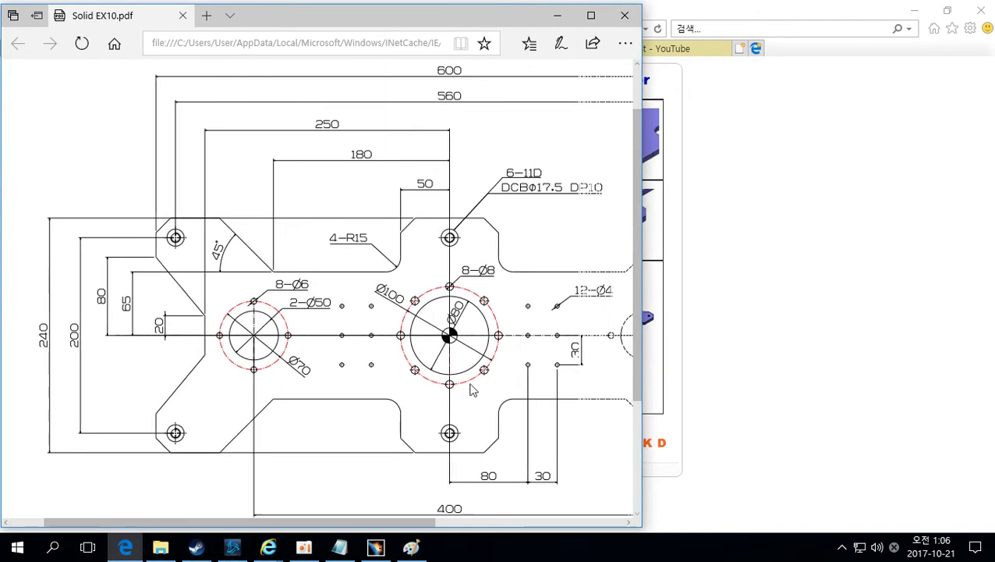
pyautogui.moveTo(584, 348); pyautogui.dragTo(501, 376)
pyautogui.keyDown('ctrl'); pyautogui.scroll(-2, 439, 380); pyautogui.keyUp('ctrl')
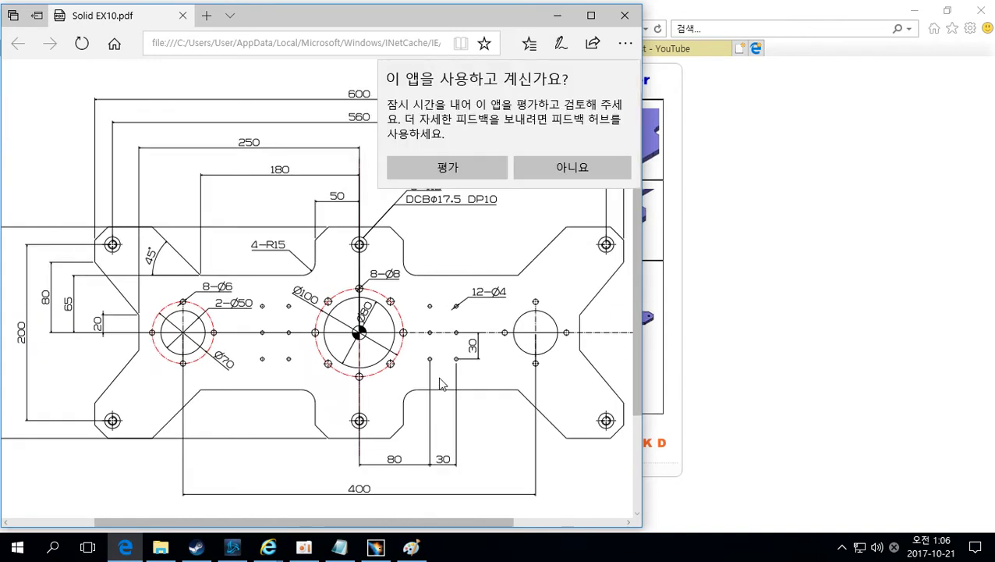
pyautogui.click(610, 165)
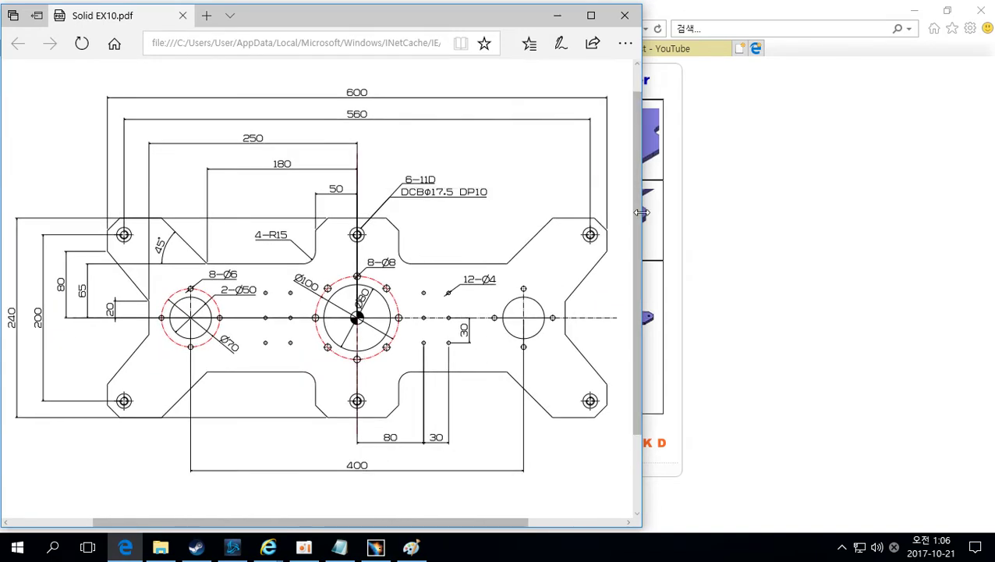
pyautogui.moveTo(638, 211); pyautogui.dragTo(504, 233)
pyautogui.keyDown('ctrl'); pyautogui.scroll(-3, 317, 331); pyautogui.keyUp('ctrl')
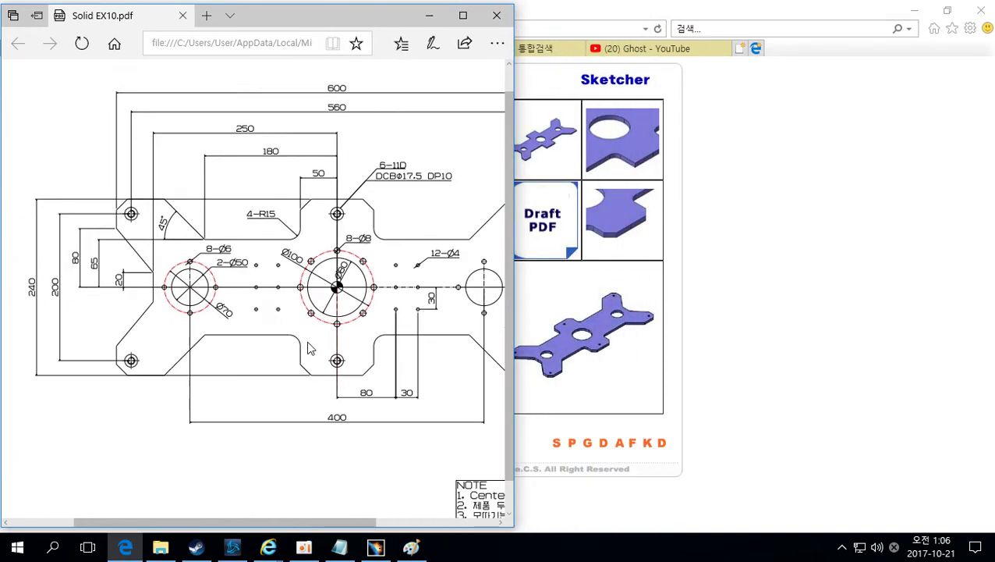
pyautogui.moveTo(371, 290); pyautogui.dragTo(345, 301)
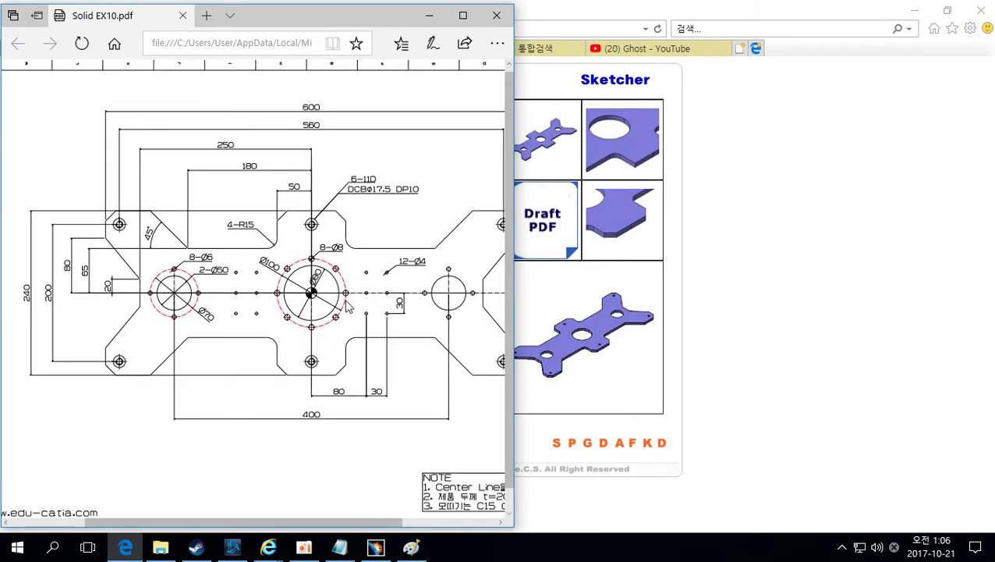
# Step: Switch to CATIA and place its window beside the drawing so both can be seen together
pyautogui.click(375, 548)
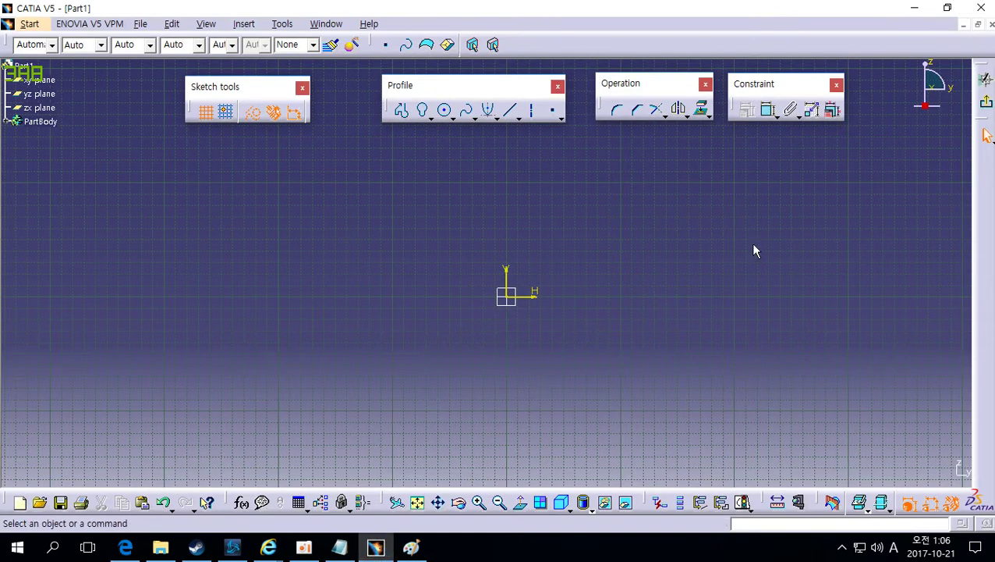
pyautogui.click(947, 8)
pyautogui.moveTo(607, 11); pyautogui.dragTo(616, 11)
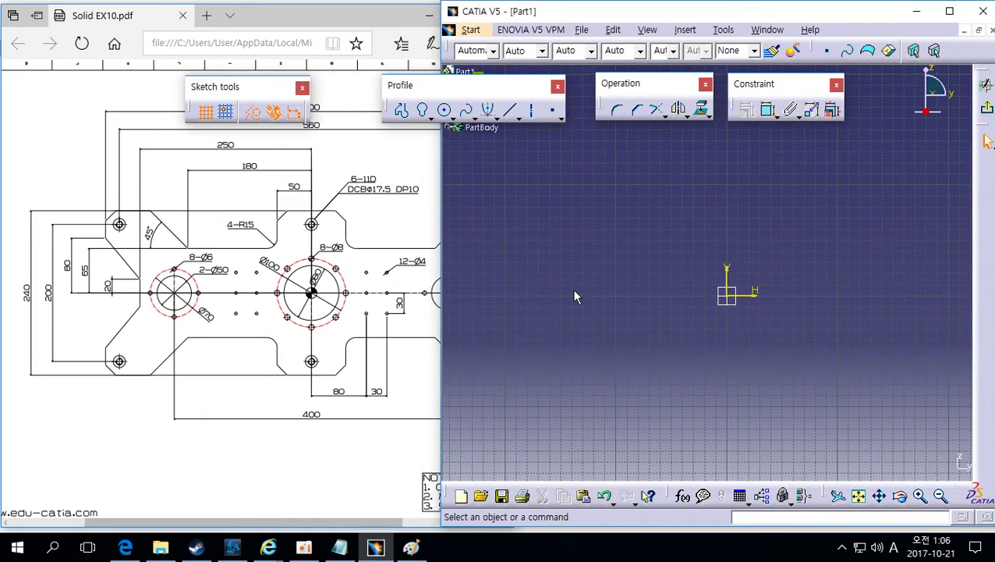
# Step: Start a standard-element profile with a horizontal line above the origin, a vertical drop of about 22 mm and a horizontal line leftward
pyautogui.click(401, 110)
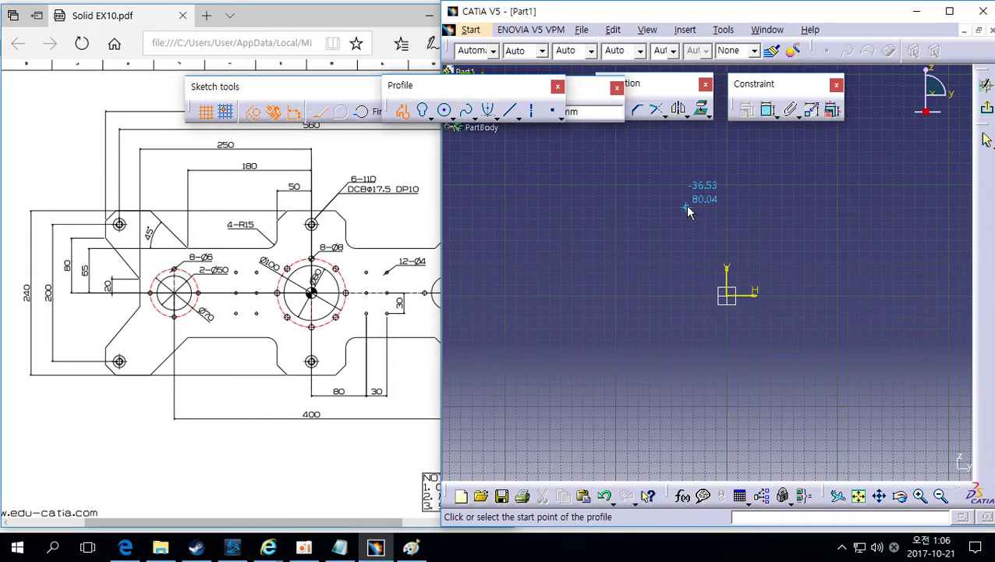
pyautogui.click(764, 247)
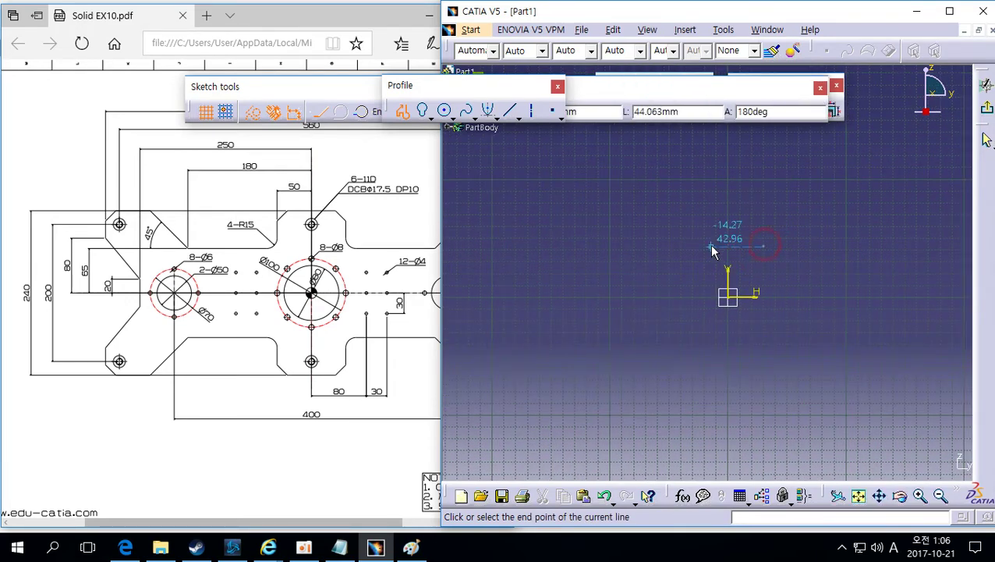
pyautogui.click(252, 112)
pyautogui.scroll(2, 695, 283)
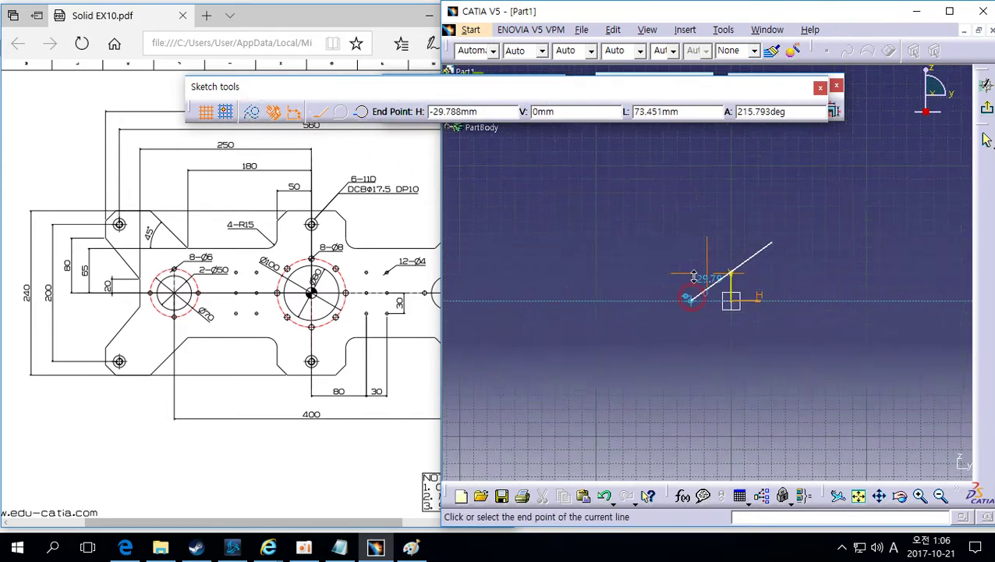
pyautogui.click(689, 235)
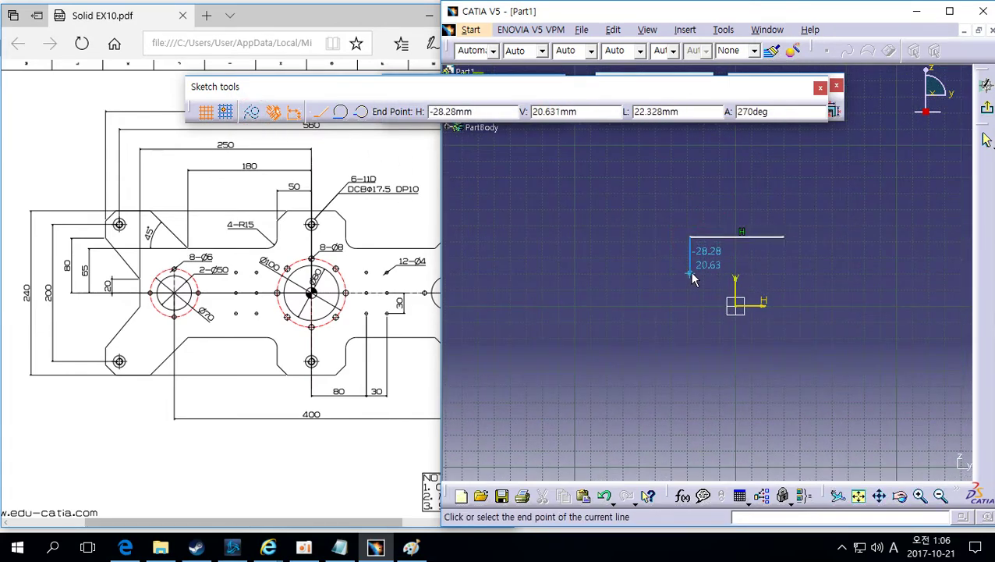
pyautogui.click(689, 272)
pyautogui.click(594, 273)
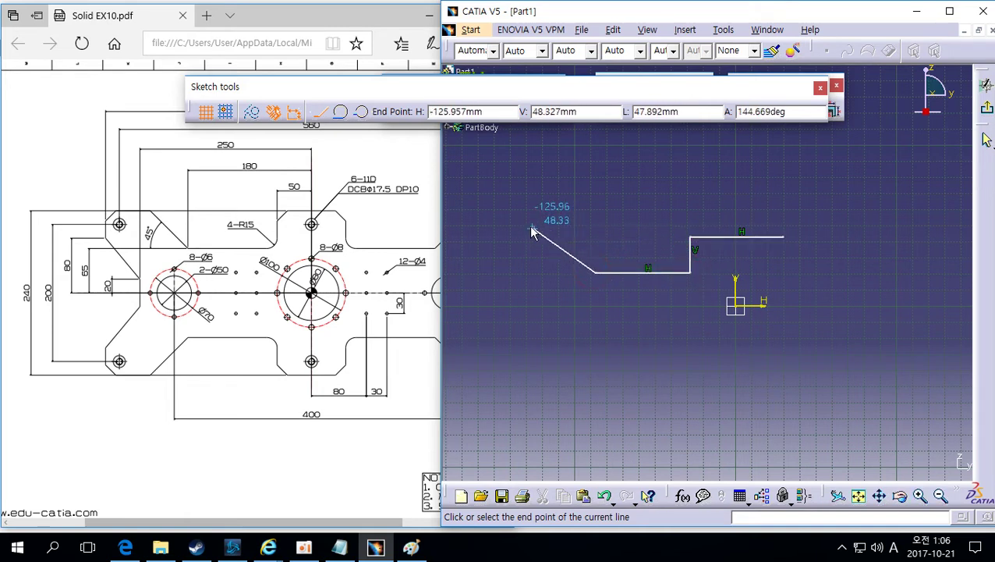
# Step: Continue the profile around the plate's left arm with slanted, horizontal and vertical lines, ending it open with a vertical line about 21 mm long
pyautogui.click(556, 229)
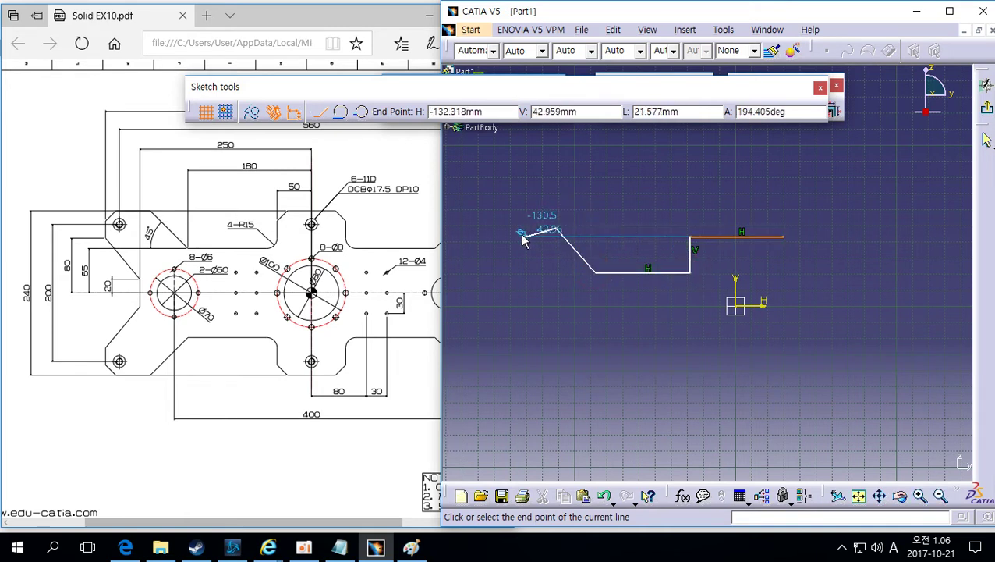
pyautogui.click(501, 228)
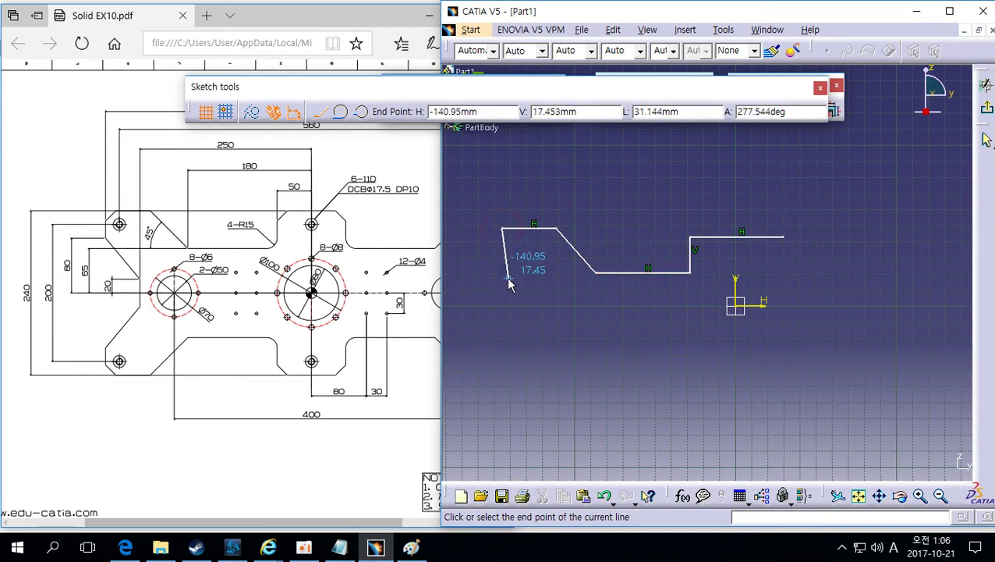
pyautogui.click(502, 286)
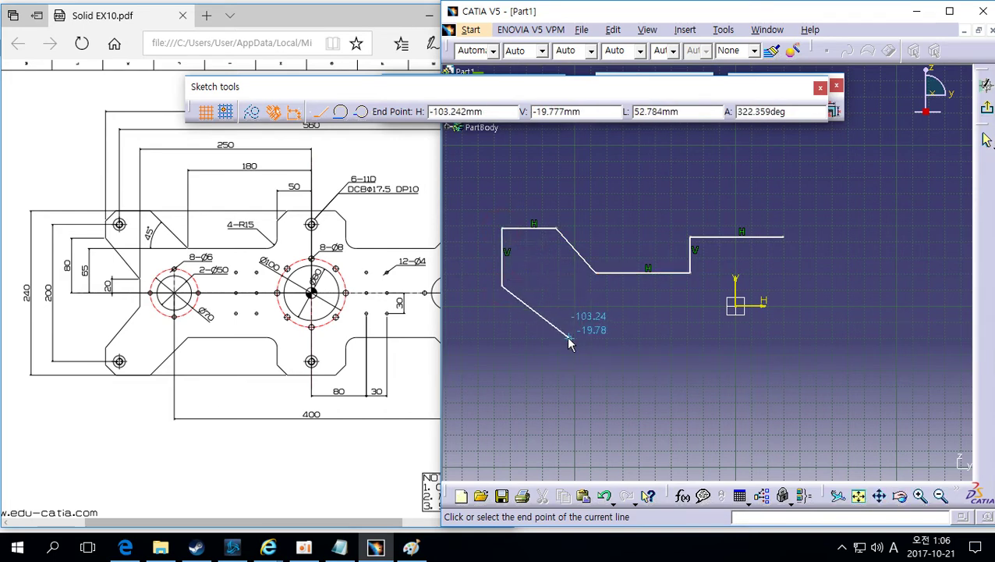
pyautogui.click(545, 295)
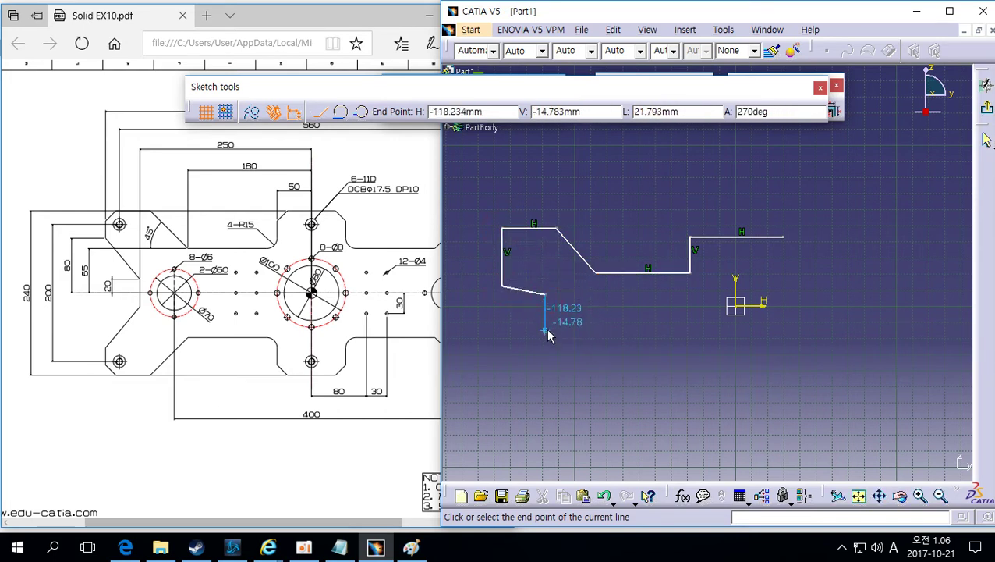
pyautogui.click(545, 328)
pyautogui.press('Escape')
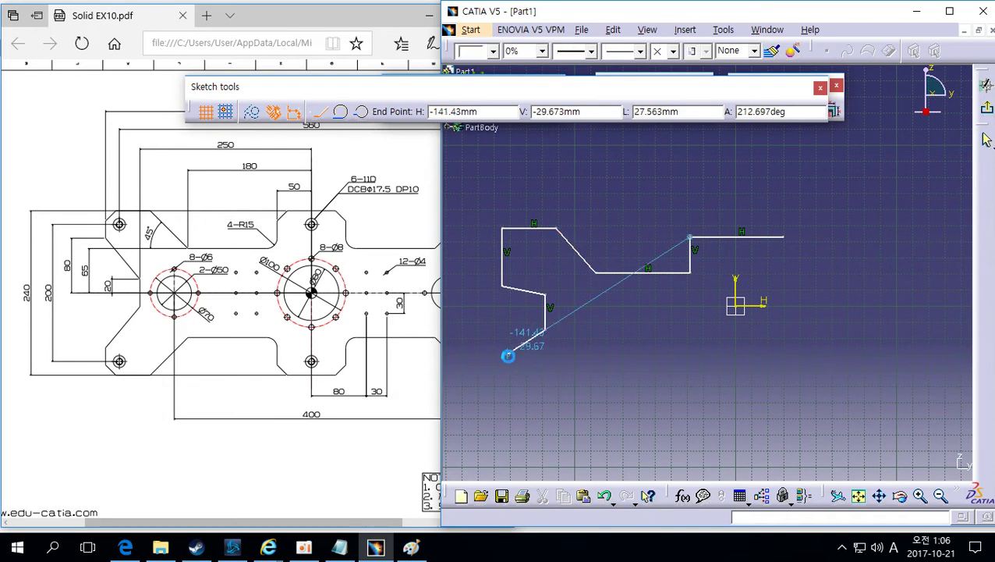
pyautogui.moveTo(689, 335)
pyautogui.mouseDown(button='middle')
pyautogui.moveTo(722, 328)
pyautogui.moveTo(699, 337)
pyautogui.mouseUp(button='middle')
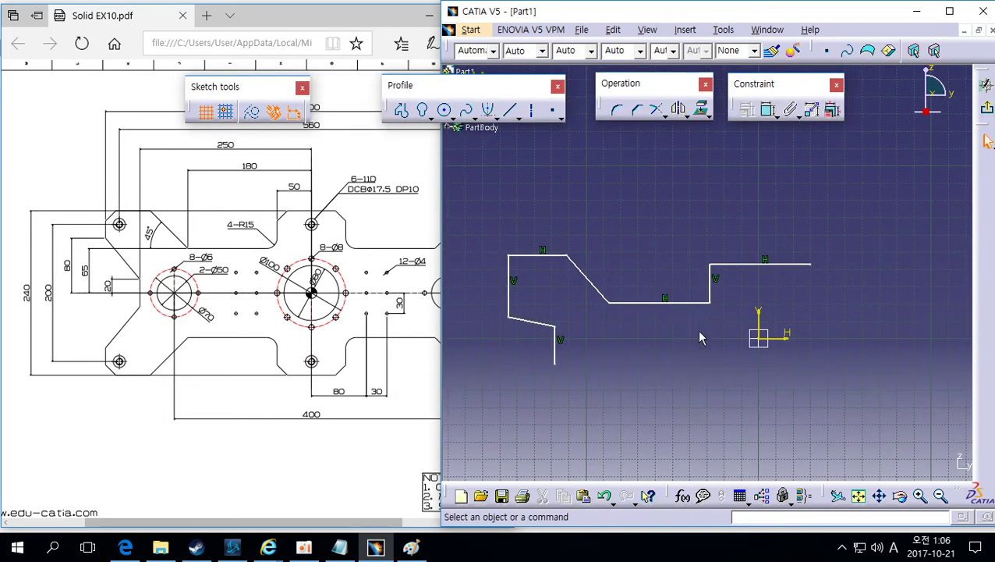
pyautogui.click(326, 320)
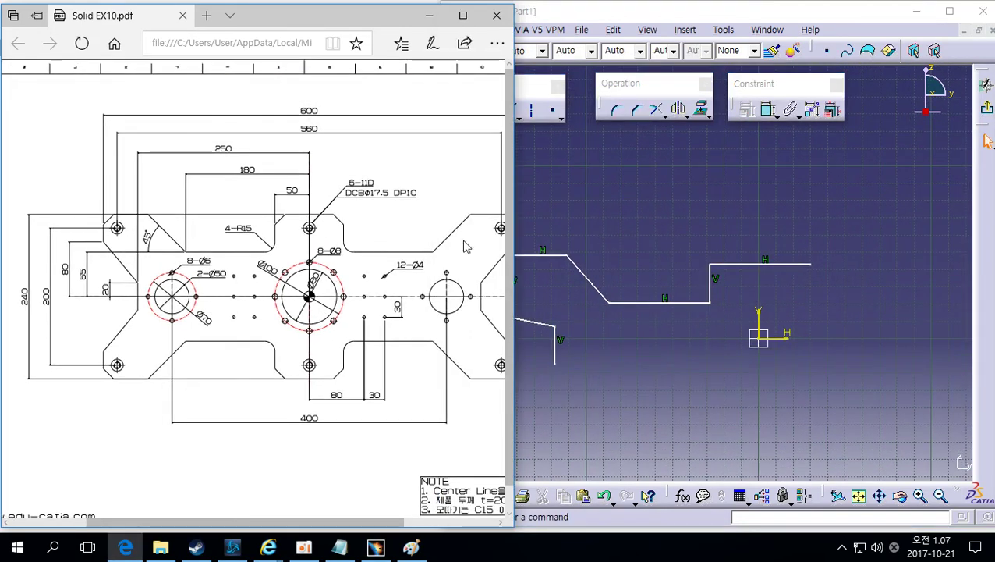
pyautogui.click(780, 266)
pyautogui.click(807, 303)
pyautogui.moveTo(809, 306)
pyautogui.mouseDown(button='middle')
pyautogui.moveTo(735, 306)
pyautogui.moveTo(697, 271)
pyautogui.moveTo(710, 299)
pyautogui.moveTo(726, 278)
pyautogui.mouseUp(button='middle')
pyautogui.click(677, 227)
pyautogui.click(694, 255)
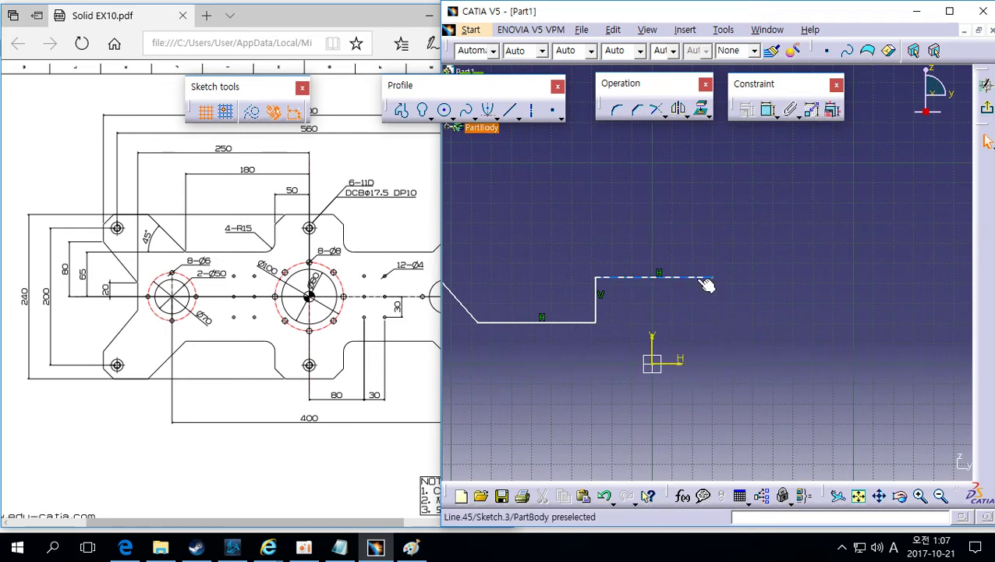
pyautogui.click(709, 315)
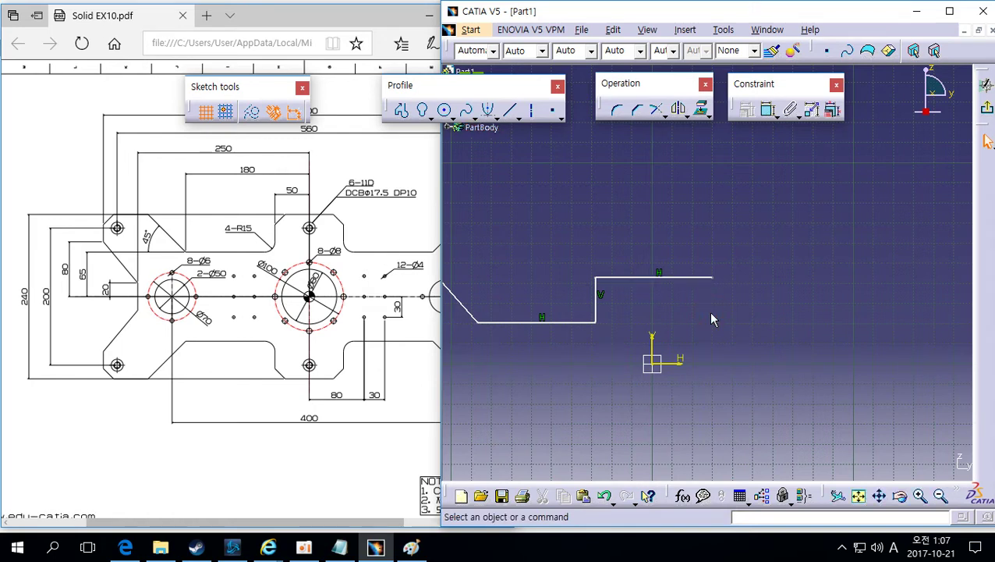
pyautogui.click(702, 279)
pyautogui.click(730, 291)
# Step: Dimension the profile's upper horizontal line from the horizontal axis and set the distance to 100 mm
pyautogui.click(764, 110)
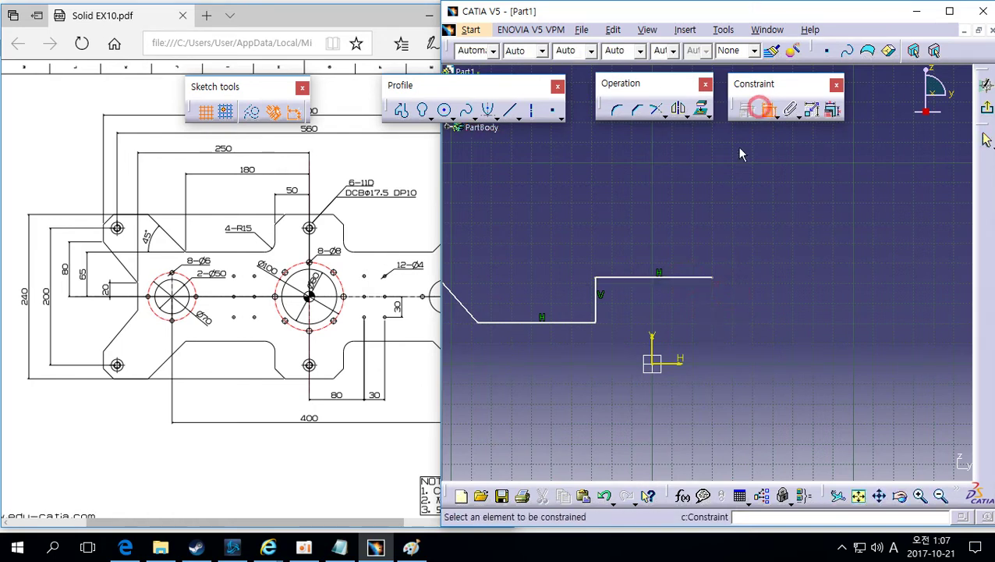
pyautogui.click(693, 278)
pyautogui.click(682, 361)
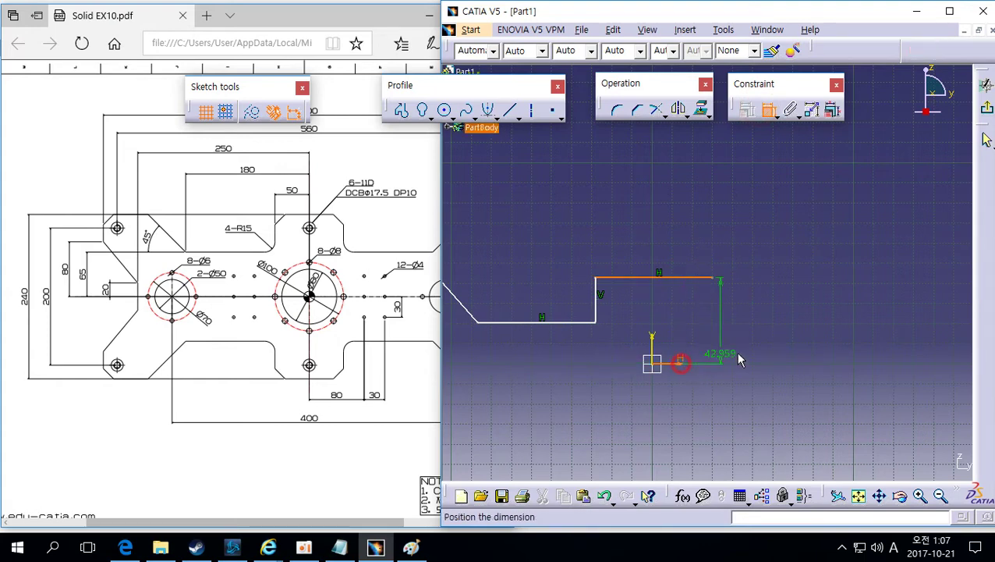
pyautogui.click(757, 343)
pyautogui.doubleClick(755, 343)
pyautogui.write('100')
pyautogui.press('Return')
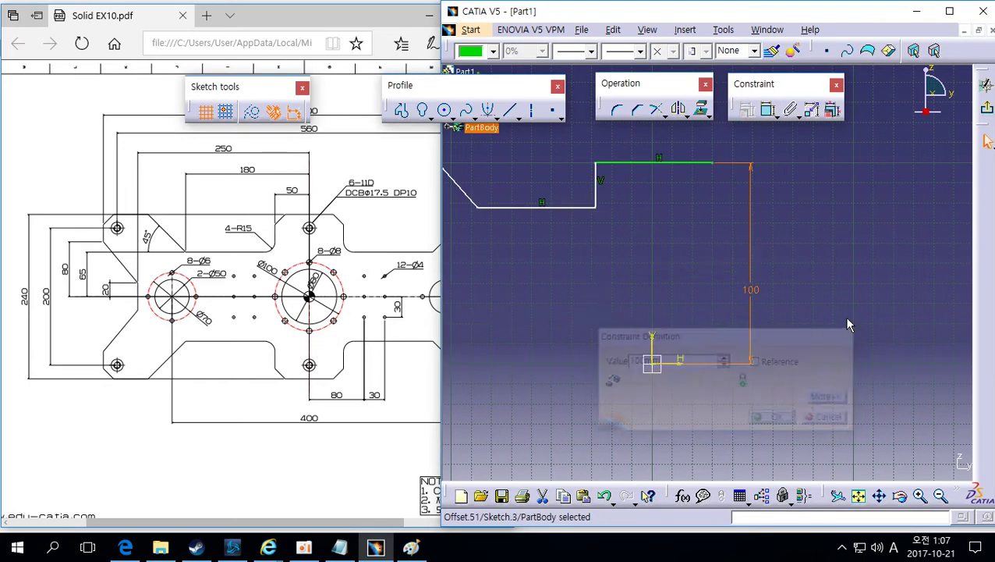
pyautogui.moveTo(726, 283); pyautogui.dragTo(718, 339, button='middle')
pyautogui.click(748, 335)
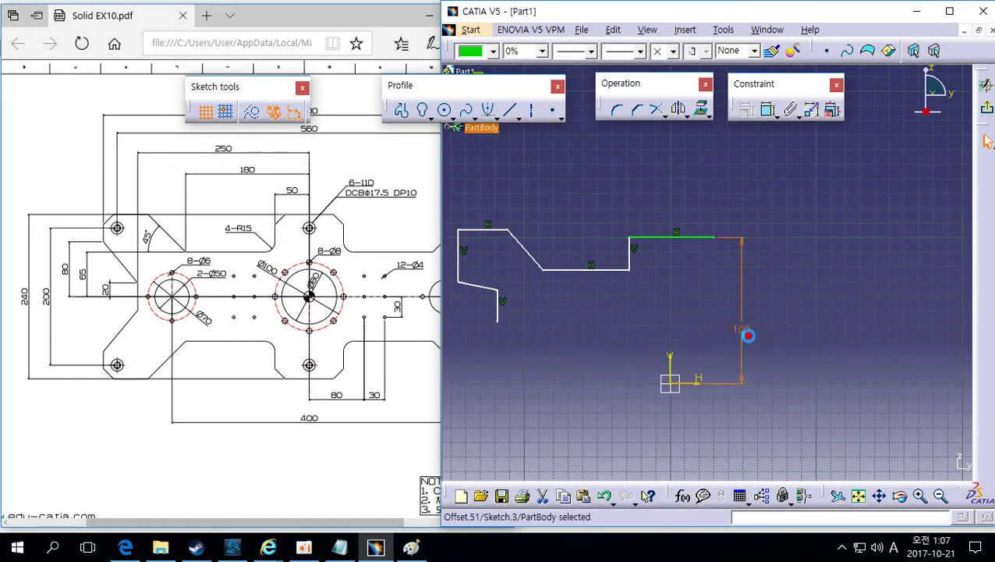
pyautogui.click(795, 357)
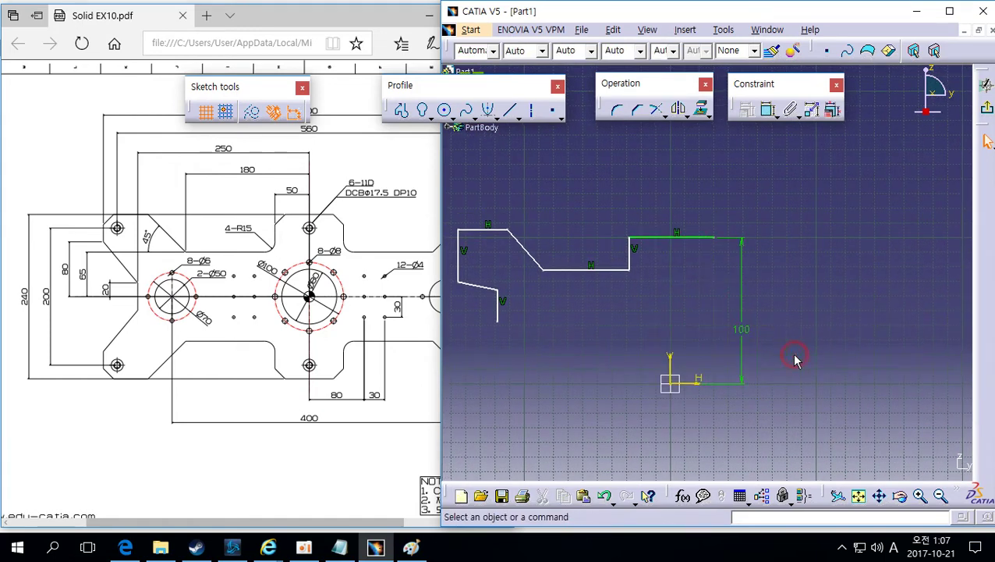
# Step: Delete the whole open profile together with its dimension, leaving the sketch empty
pyautogui.moveTo(622, 337); pyautogui.dragTo(686, 349, button='middle')
pyautogui.moveTo(682, 344); pyautogui.dragTo(581, 252)
pyautogui.moveTo(700, 361); pyautogui.dragTo(450, 185)
pyautogui.press('Delete')
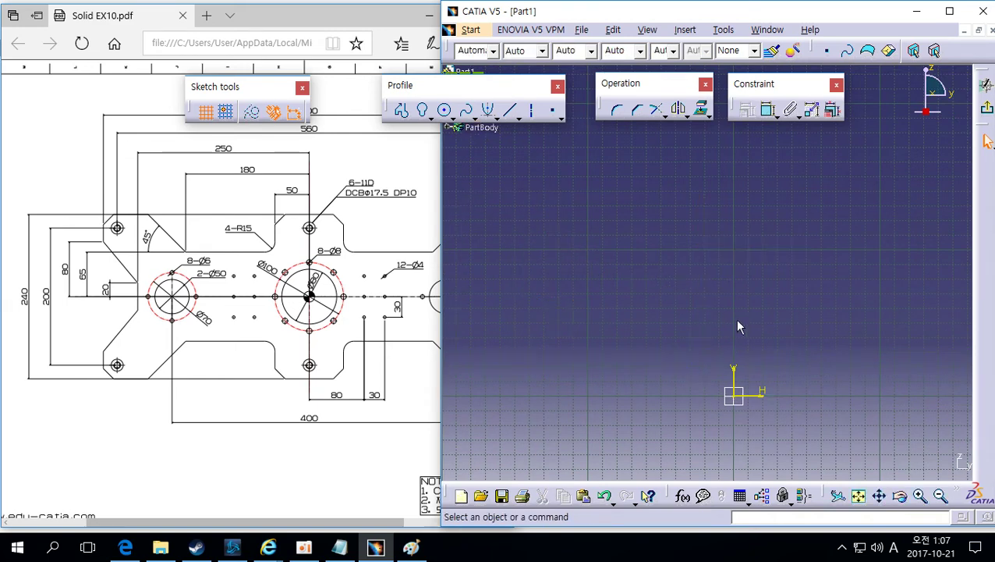
# Step: Draw a single slanted line above the origin, rising to the right and left unconstrained
pyautogui.moveTo(738, 325); pyautogui.dragTo(662, 263, button='middle')
pyautogui.click(510, 110)
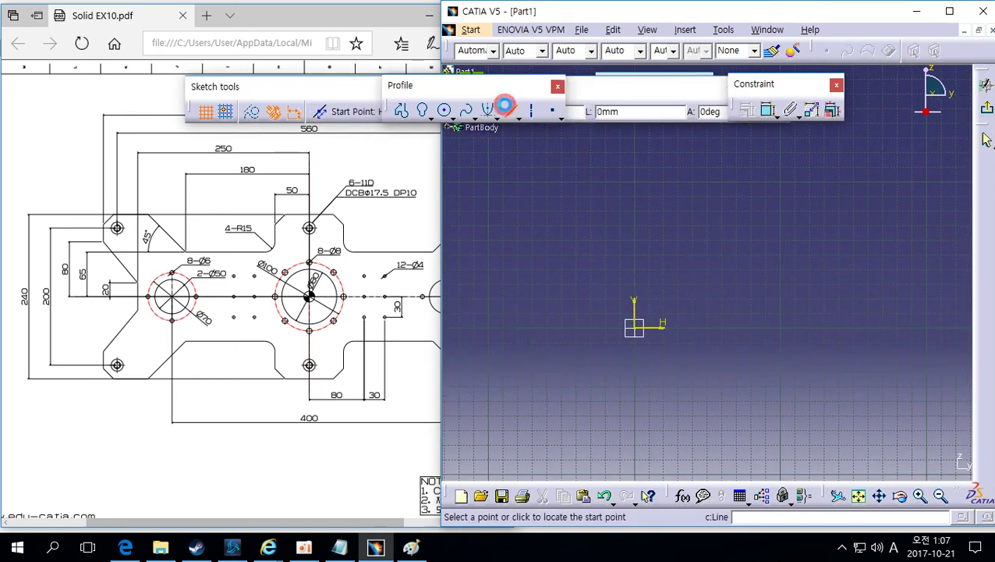
pyautogui.click(608, 283)
pyautogui.click(702, 233)
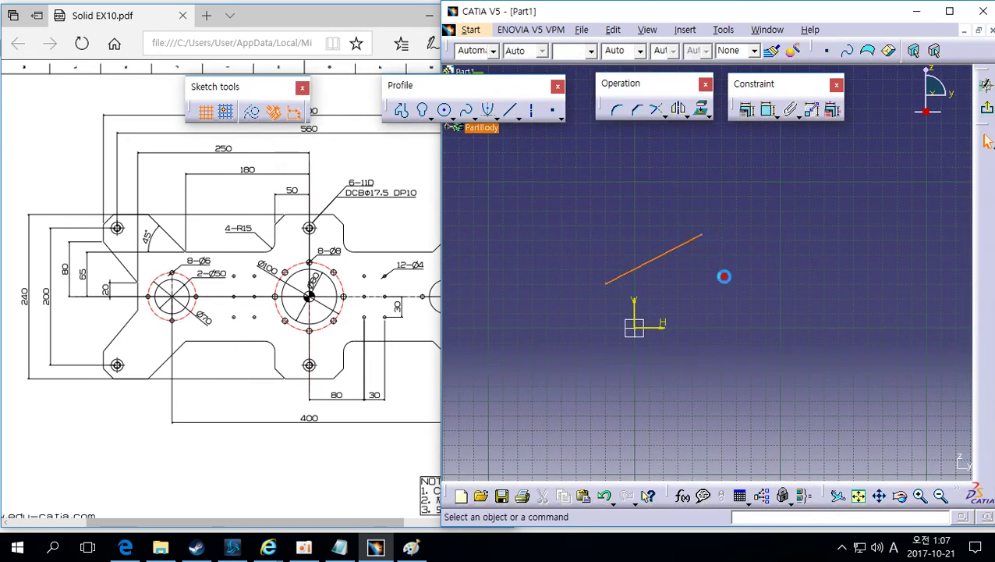
pyautogui.click(698, 275)
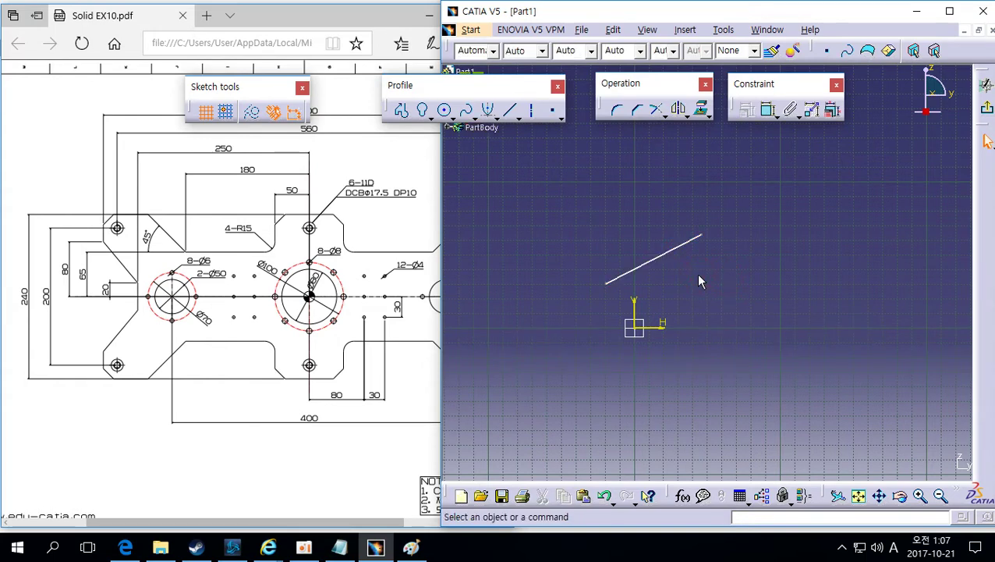
# Step: Draw a second slanted line below the first and parallel to it, and apply a Fix constraint to it
pyautogui.click(510, 110)
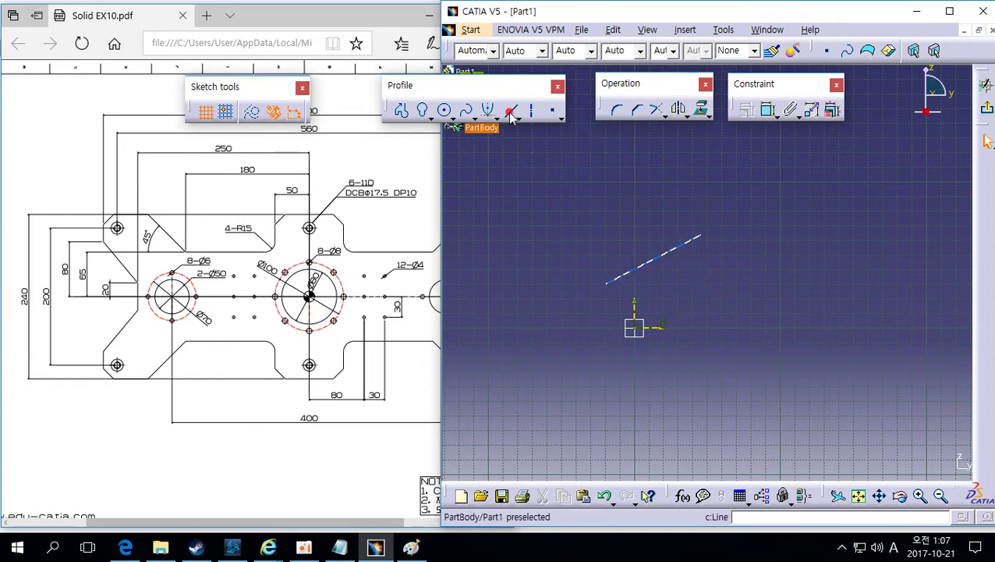
pyautogui.click(669, 295)
pyautogui.click(752, 252)
pyautogui.rightClick(723, 271)
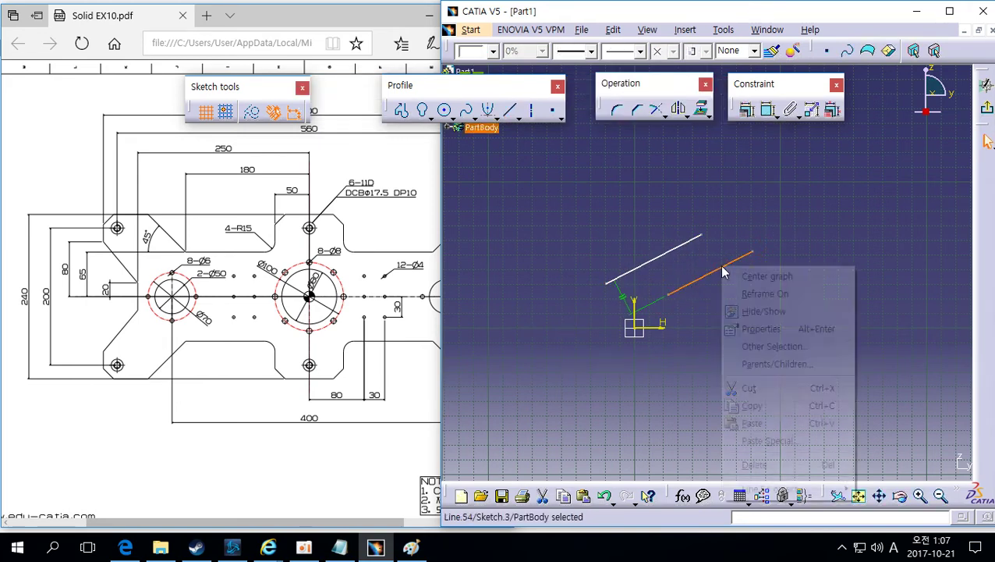
pyautogui.moveTo(826, 492)
pyautogui.click(906, 396)
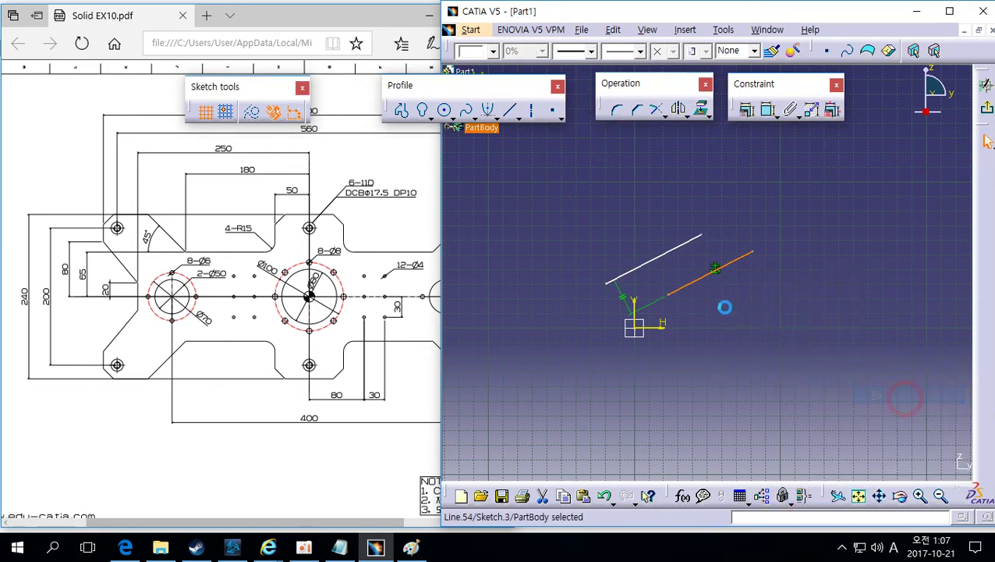
# Step: Draw a third line about 73 mm long below the fixed line and parallel to it
pyautogui.click(510, 110)
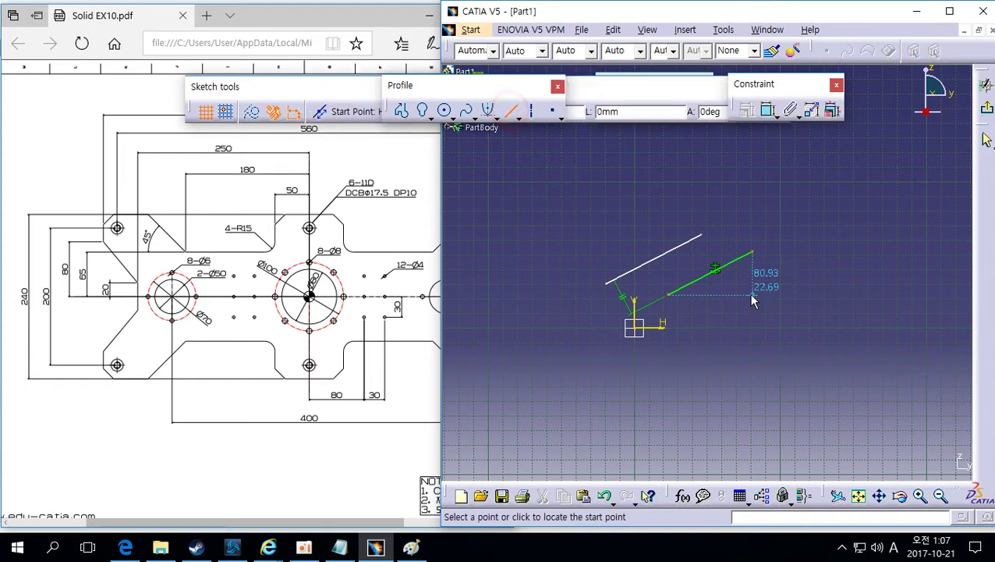
pyautogui.click(691, 319)
pyautogui.click(785, 267)
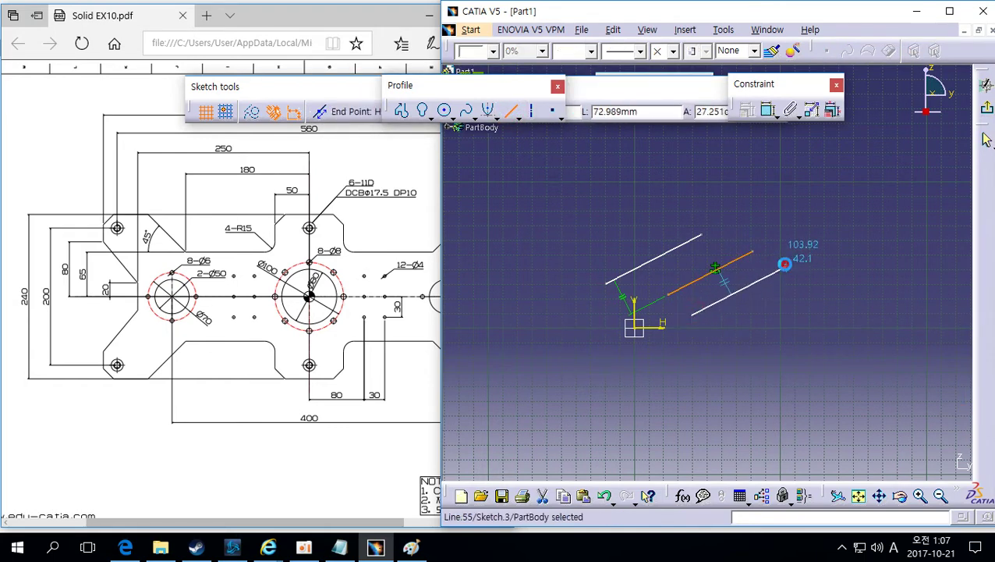
# Step: Add an angle constraint between the third slanted line and the horizontal axis
pyautogui.click(749, 289)
pyautogui.press('d')
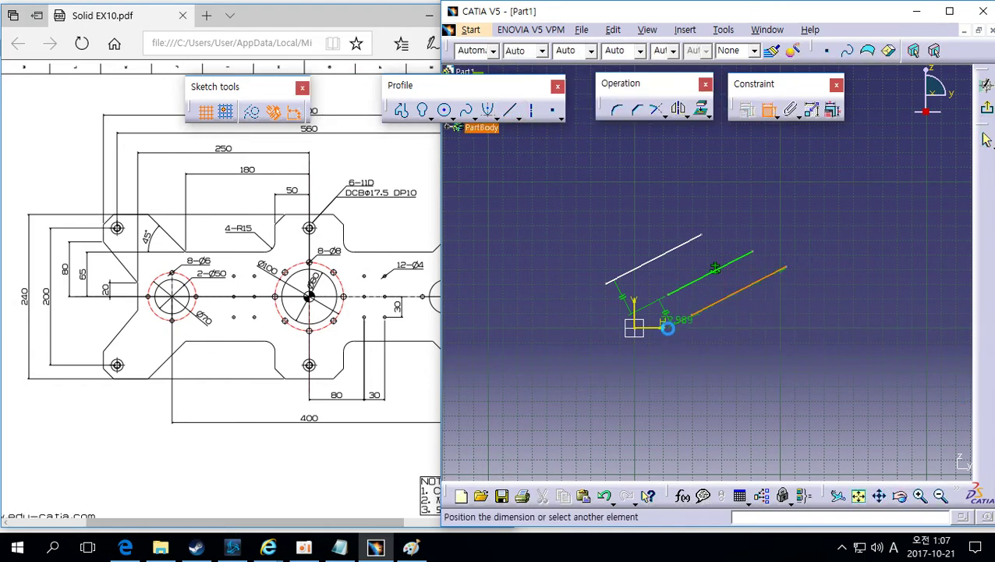
pyautogui.rightClick(750, 313)
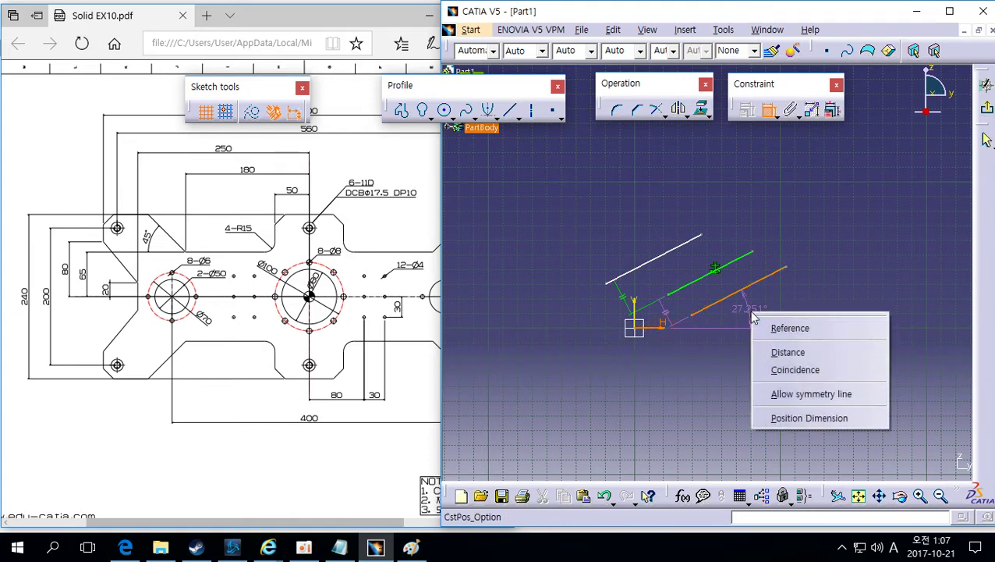
pyautogui.click(786, 352)
pyautogui.click(831, 301)
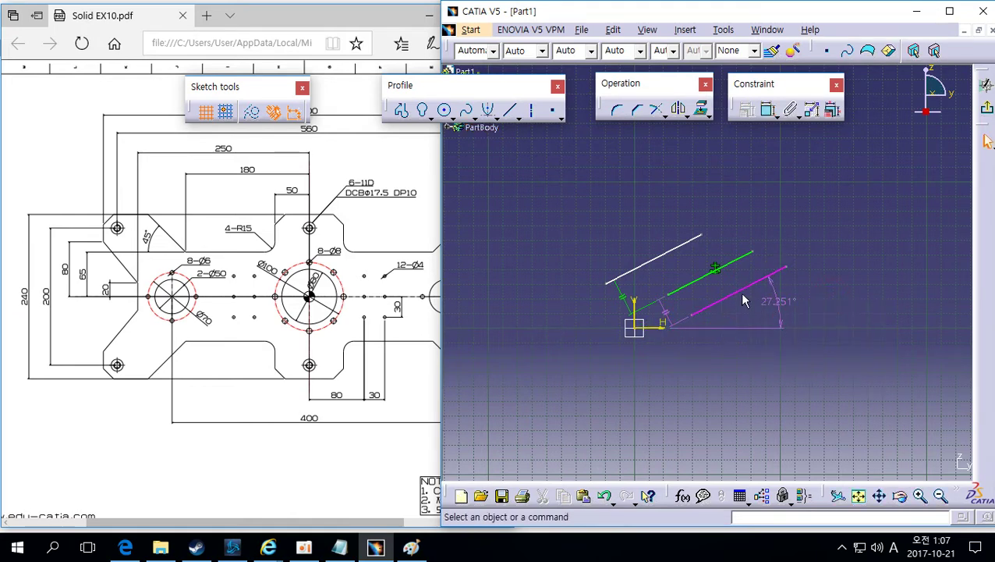
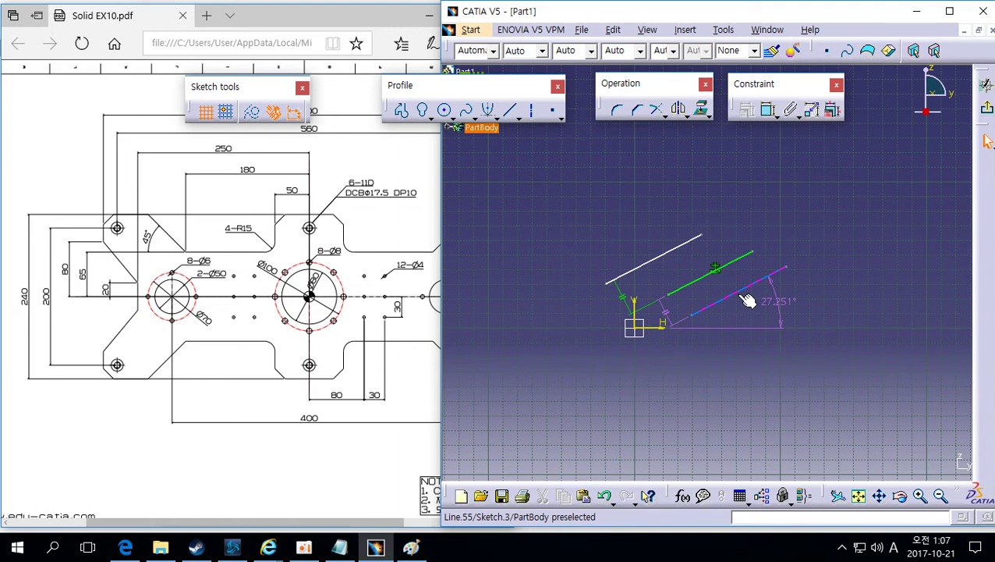
# Step: Move the first, unfixed slanted line slightly to test its remaining freedom
pyautogui.moveTo(684, 251)
pyautogui.mouseDown()
pyautogui.moveTo(673, 246)
pyautogui.moveTo(679, 222)
pyautogui.moveTo(661, 269)
pyautogui.moveTo(635, 237)
pyautogui.moveTo(666, 227)
pyautogui.moveTo(673, 264)
pyautogui.moveTo(665, 260)
pyautogui.moveTo(673, 257)
pyautogui.mouseUp()
pyautogui.click(674, 265)
pyautogui.click(673, 270)
pyautogui.click(661, 258)
# Step: Select the fixed line and the angle-constrained line in turn to examine the colours marking their constraint status
pyautogui.click(688, 275)
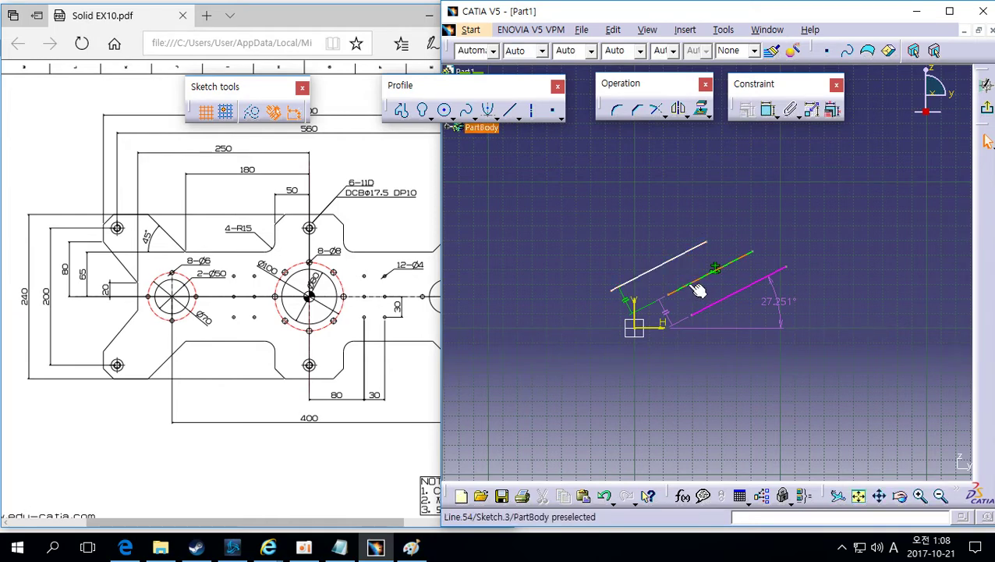
pyautogui.click(705, 279)
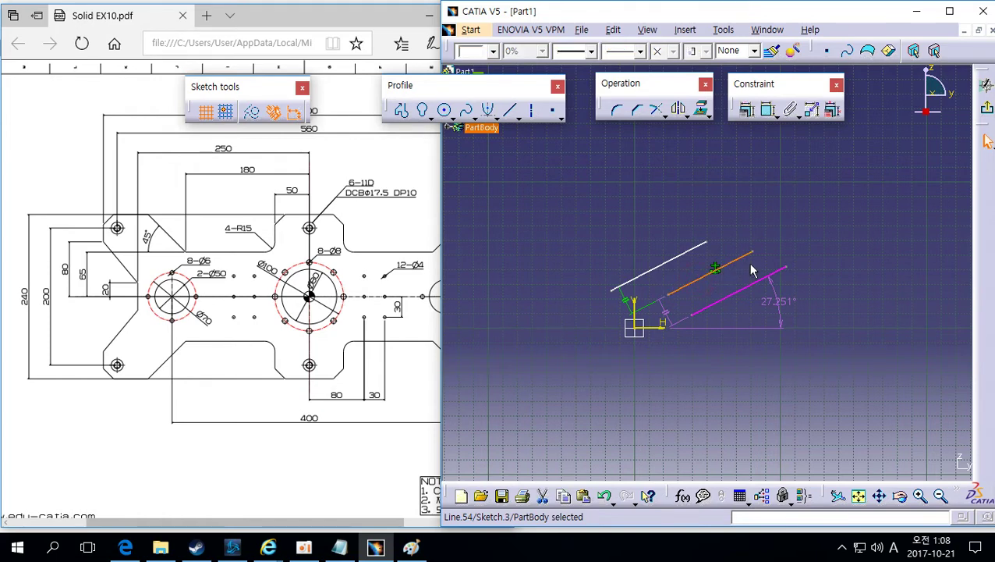
pyautogui.click(753, 271)
pyautogui.click(706, 279)
pyautogui.click(745, 271)
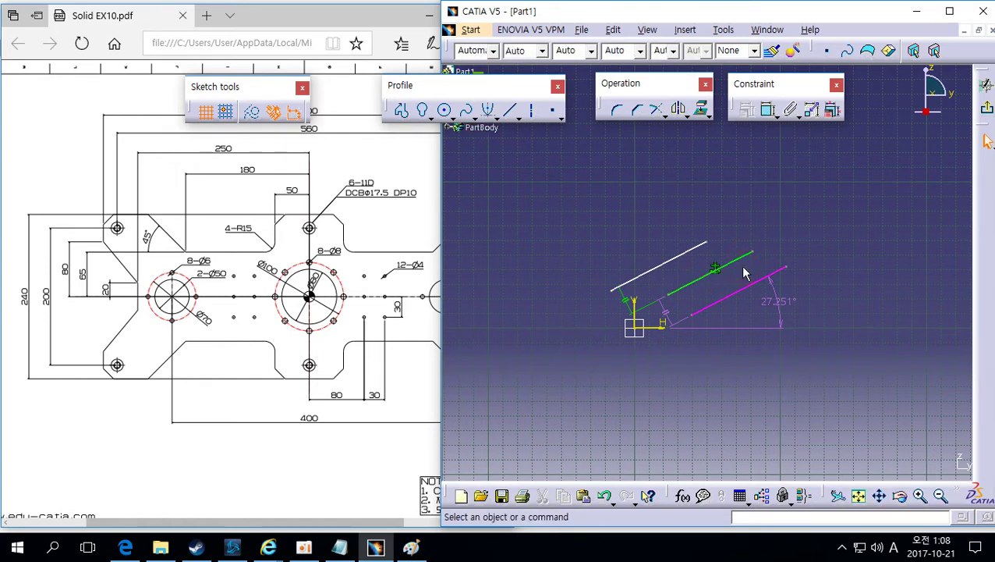
pyautogui.click(734, 297)
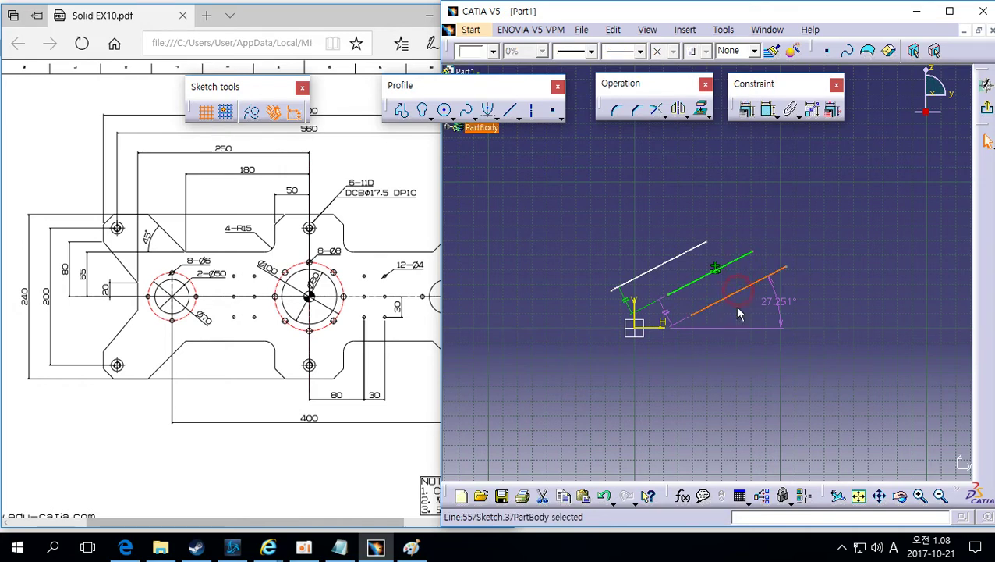
pyautogui.click(732, 304)
pyautogui.click(735, 296)
pyautogui.click(745, 306)
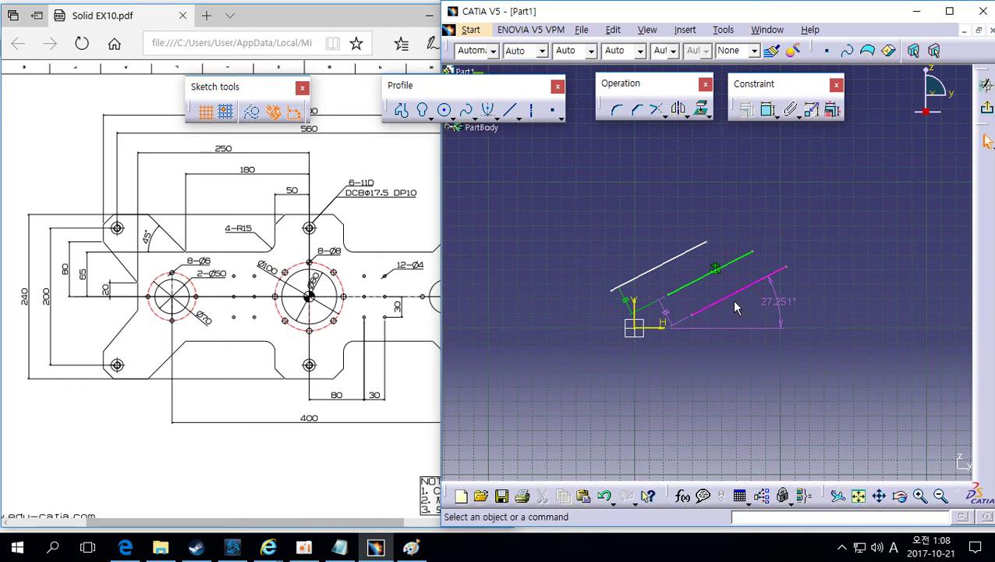
# Step: Delete the three slanted lines and their constraints from the sketch
pyautogui.click(753, 315)
pyautogui.moveTo(866, 351); pyautogui.dragTo(615, 231)
pyautogui.press('Delete')
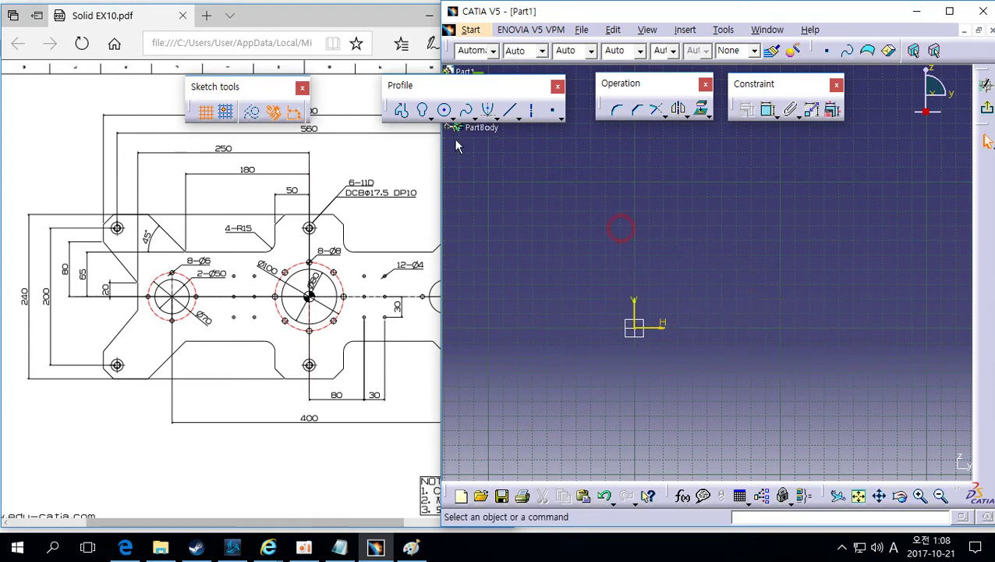
# Step: Draw a two-point rectangle about 75 mm wide above the origin, spanning both sides of the vertical axis
pyautogui.click(426, 117)
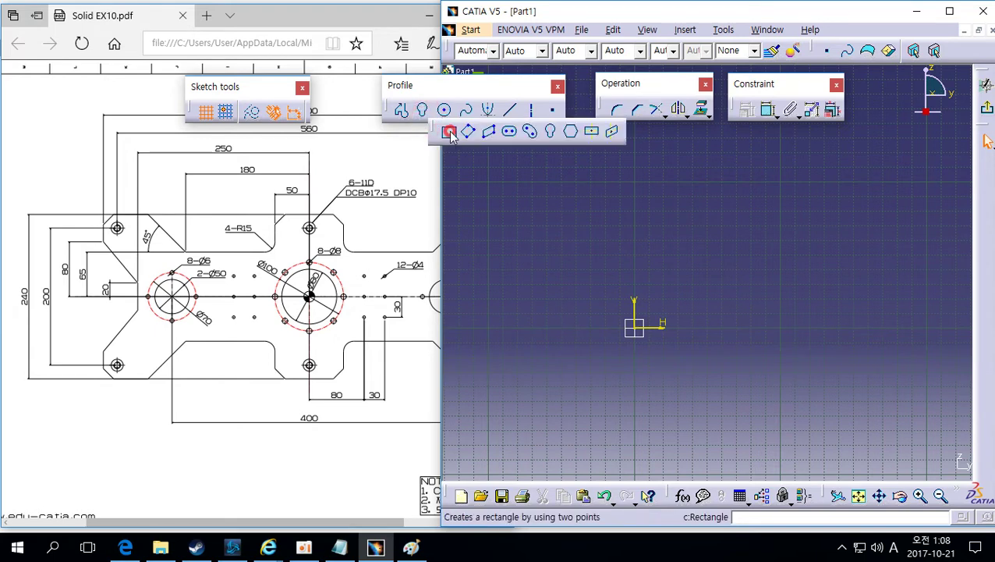
pyautogui.click(450, 132)
pyautogui.click(584, 240)
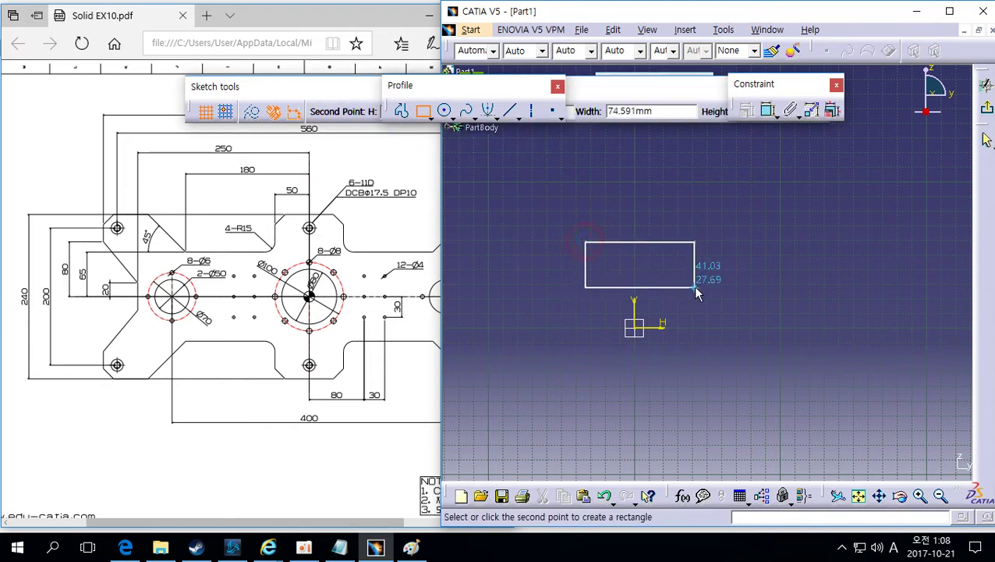
pyautogui.click(694, 288)
pyautogui.moveTo(711, 315); pyautogui.dragTo(716, 311, button='middle')
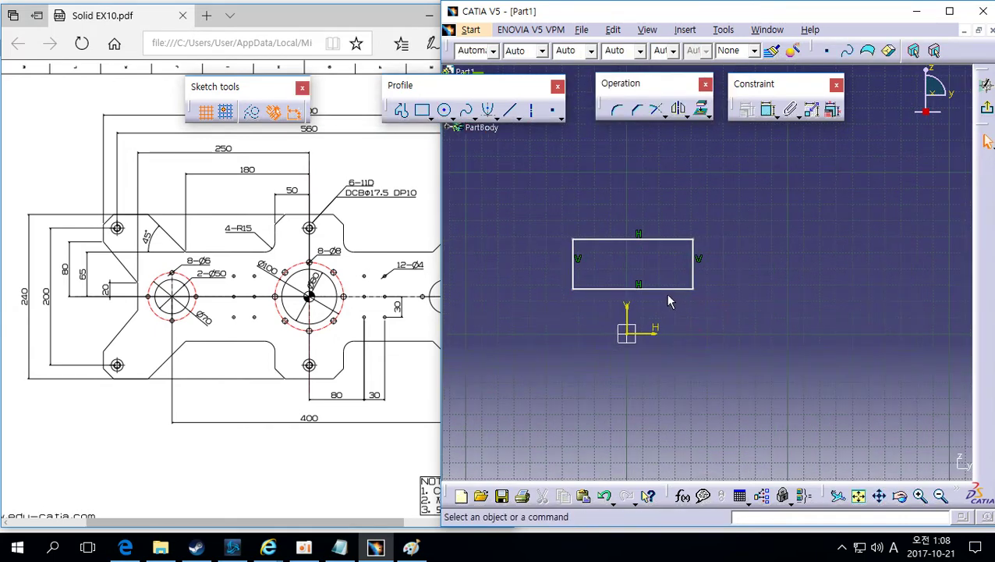
# Step: Stretch the rectangle by pulling its lower edge down to just above the origin
pyautogui.click(655, 288)
pyautogui.click(682, 324)
pyautogui.moveTo(702, 334)
pyautogui.mouseDown(button='middle')
pyautogui.moveTo(742, 340)
pyautogui.moveTo(774, 316)
pyautogui.moveTo(797, 328)
pyautogui.mouseUp(button='middle')
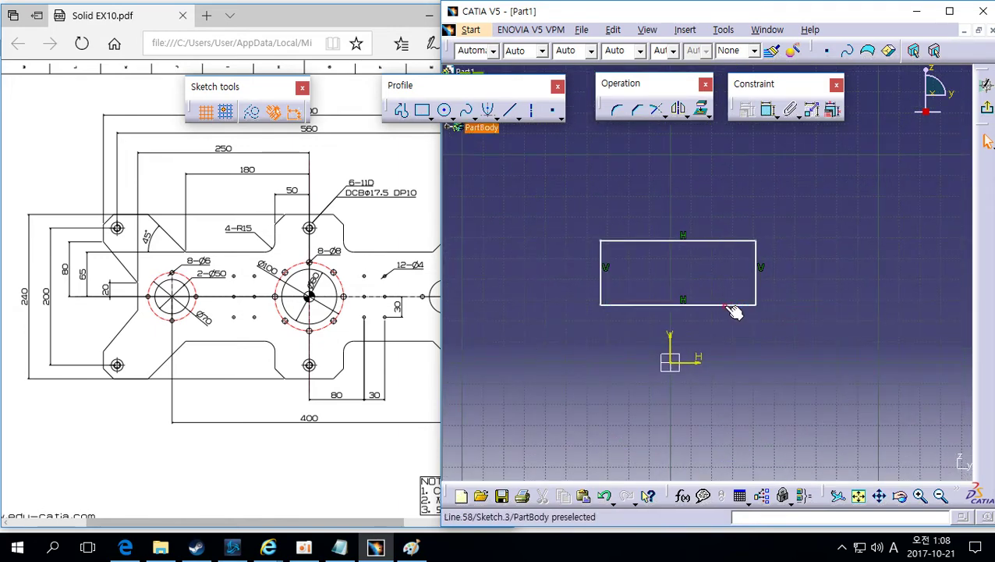
pyautogui.moveTo(732, 305); pyautogui.dragTo(725, 339)
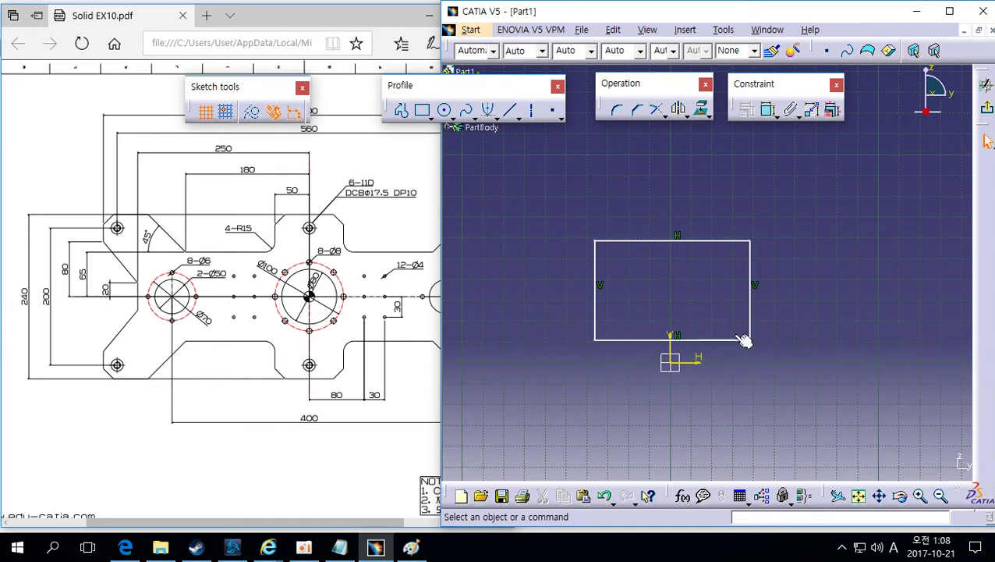
# Step: Dimension the rectangle's lower edge from the horizontal axis and set the distance to 5 mm
pyautogui.click(767, 111)
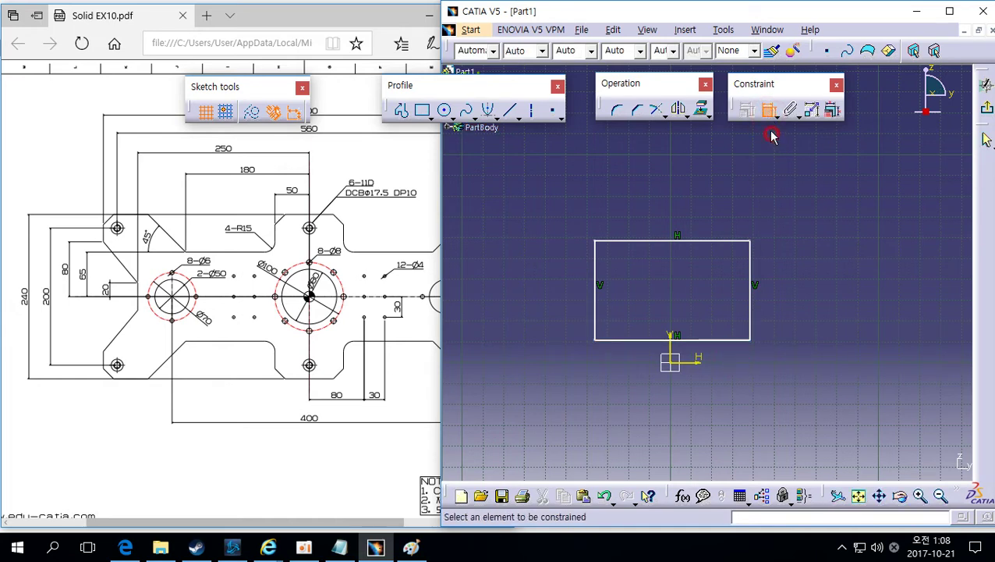
pyautogui.click(767, 111)
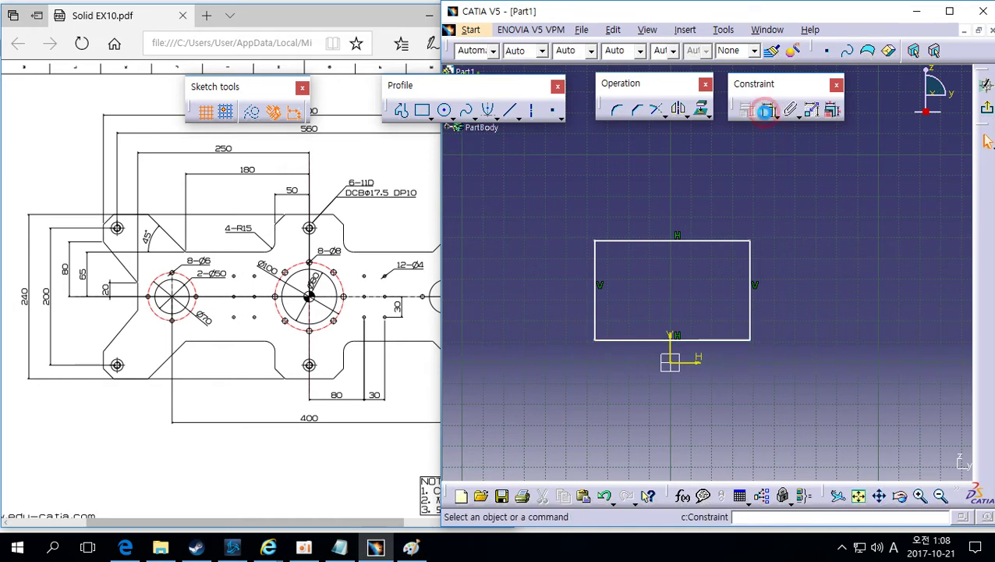
pyautogui.click(767, 111)
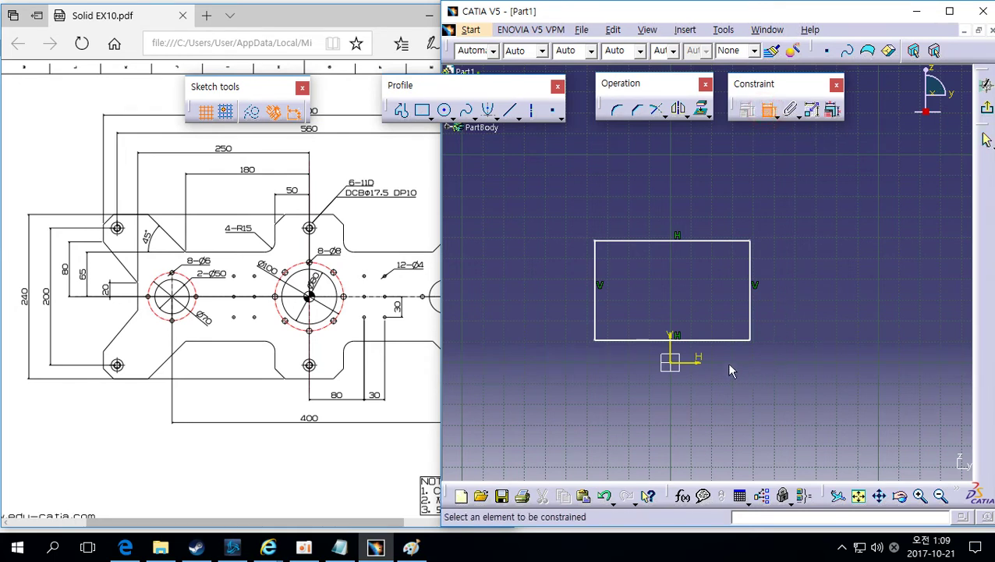
pyautogui.click(730, 340)
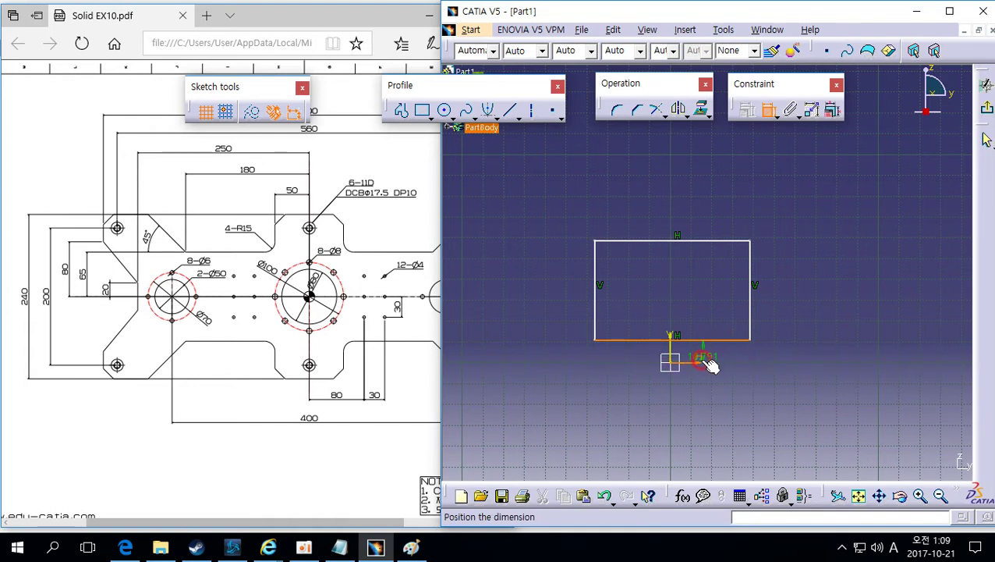
pyautogui.click(782, 357)
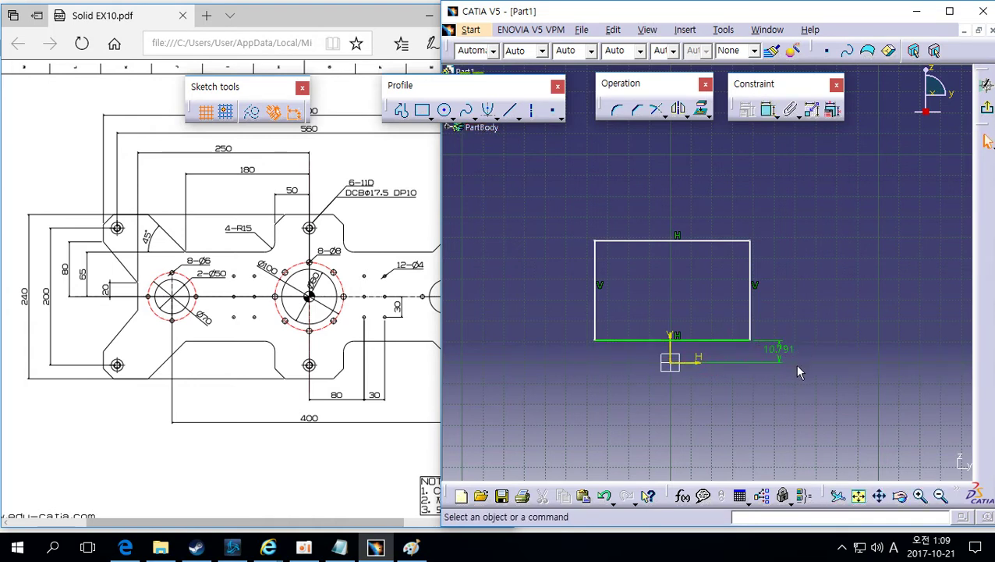
pyautogui.doubleClick(779, 349)
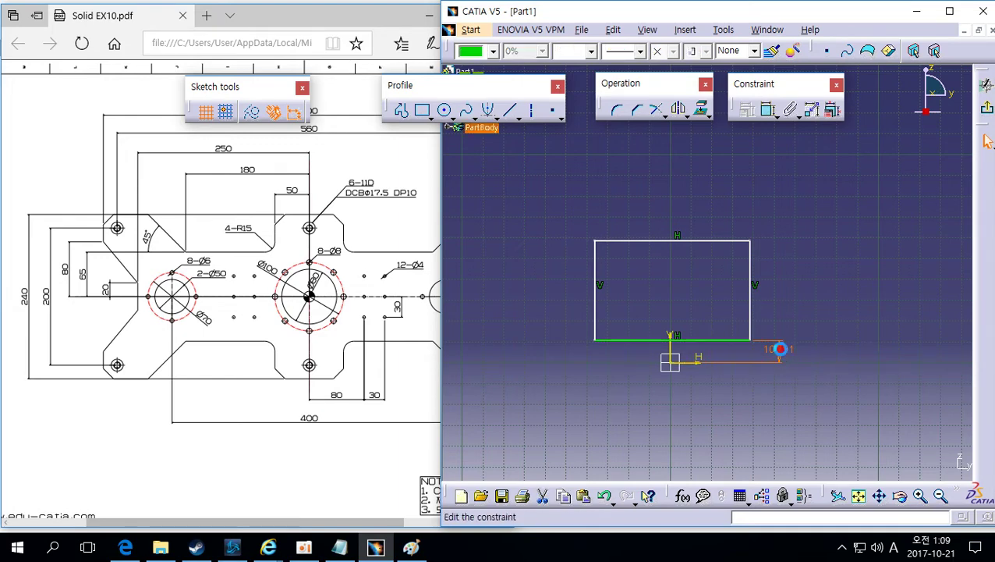
pyautogui.moveTo(752, 341); pyautogui.dragTo(821, 158)
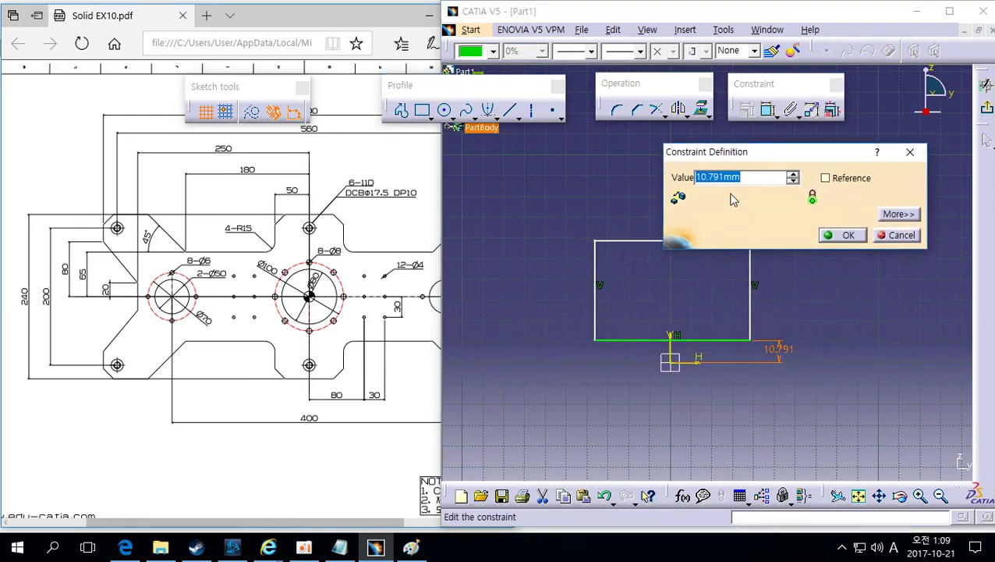
pyautogui.write('5')
pyautogui.press('Return')
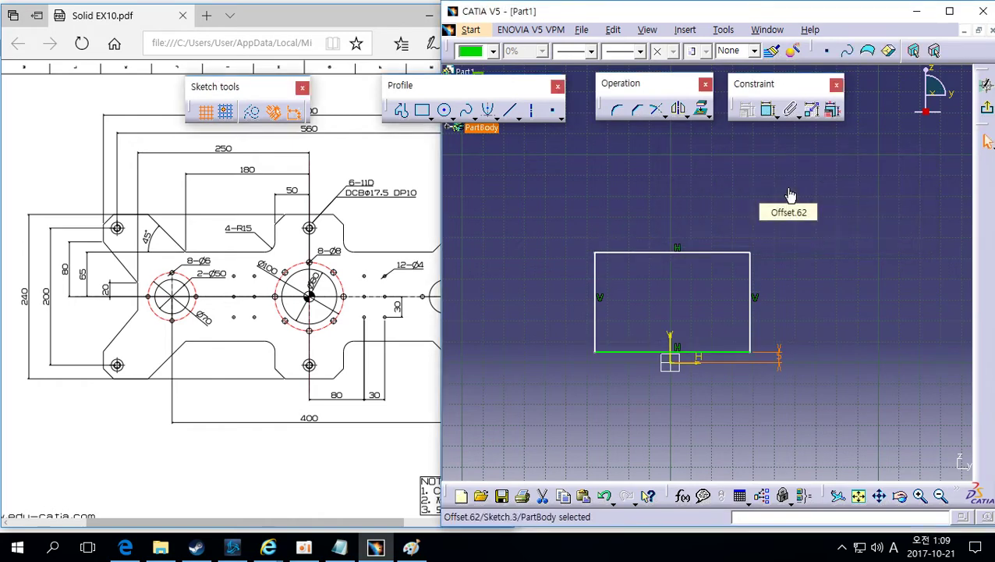
pyautogui.click(903, 258)
# Step: Pull the dimensioned lower edge of the rectangle to test which directions it can still move
pyautogui.middleClick(689, 335)
pyautogui.moveTo(686, 340); pyautogui.dragTo(696, 301, button='middle')
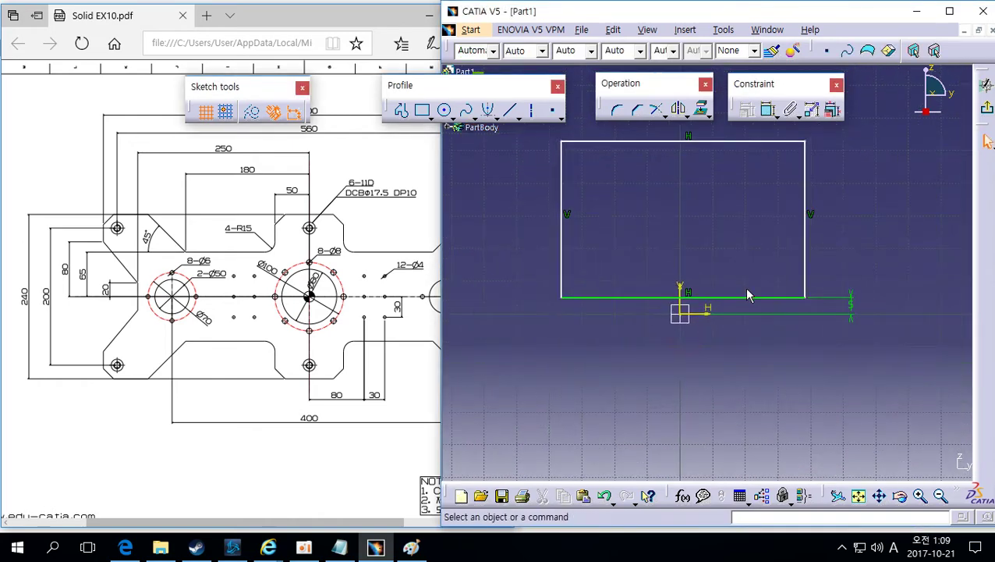
pyautogui.moveTo(764, 306); pyautogui.dragTo(757, 333, button='middle')
pyautogui.click(757, 333)
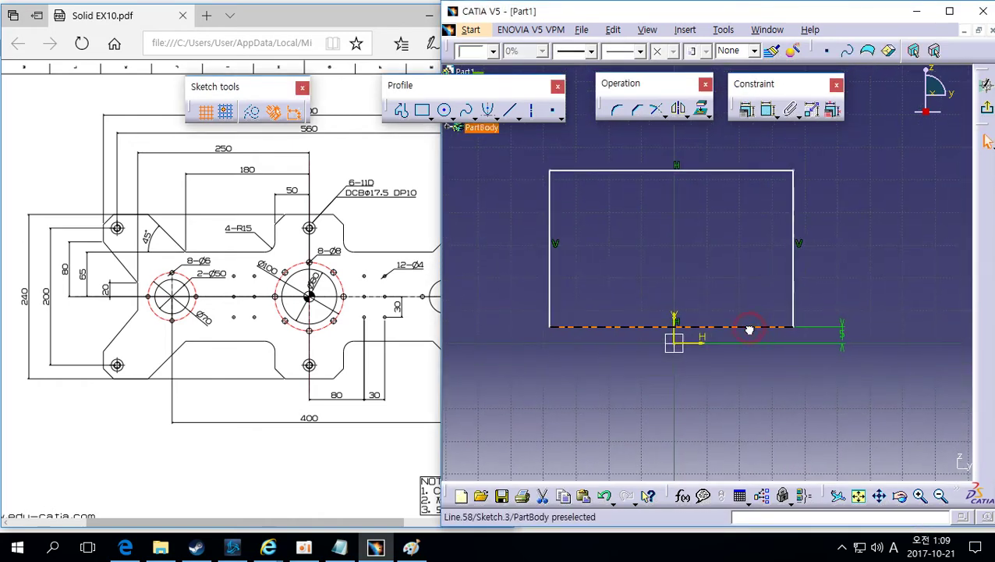
pyautogui.moveTo(765, 336); pyautogui.dragTo(733, 331)
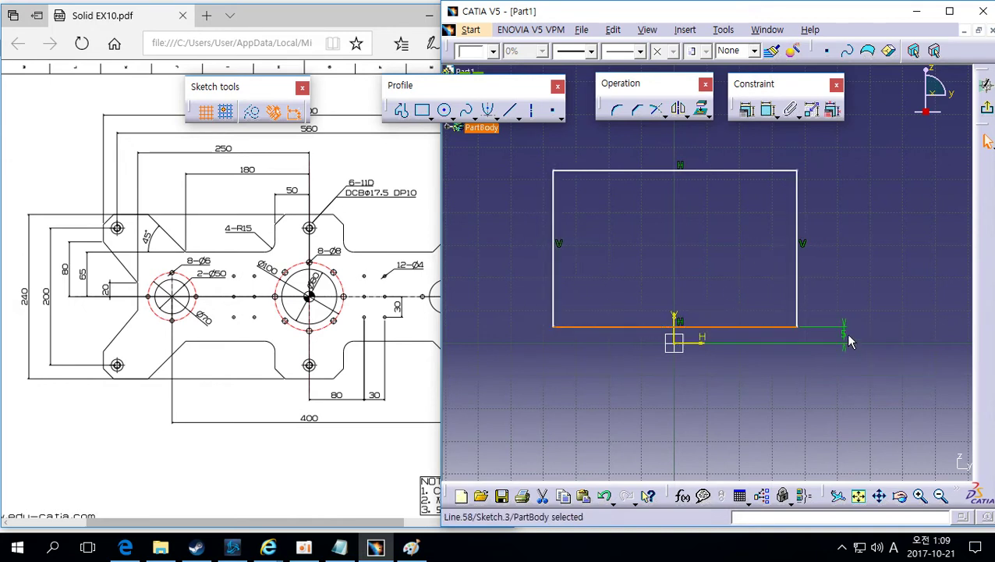
pyautogui.click(874, 332)
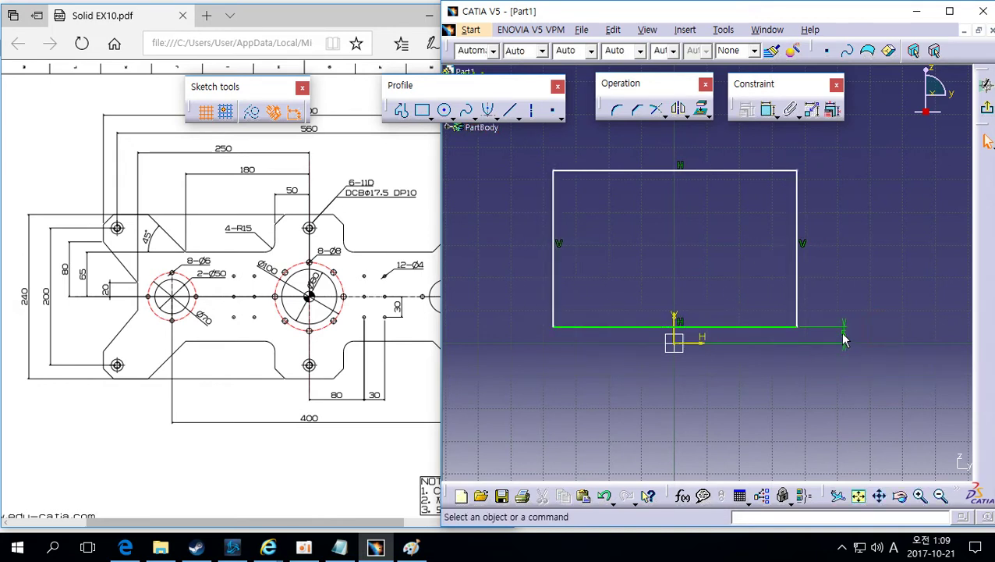
pyautogui.moveTo(778, 332)
pyautogui.mouseDown()
pyautogui.moveTo(706, 329)
pyautogui.moveTo(758, 330)
pyautogui.mouseUp()
pyautogui.click(765, 305)
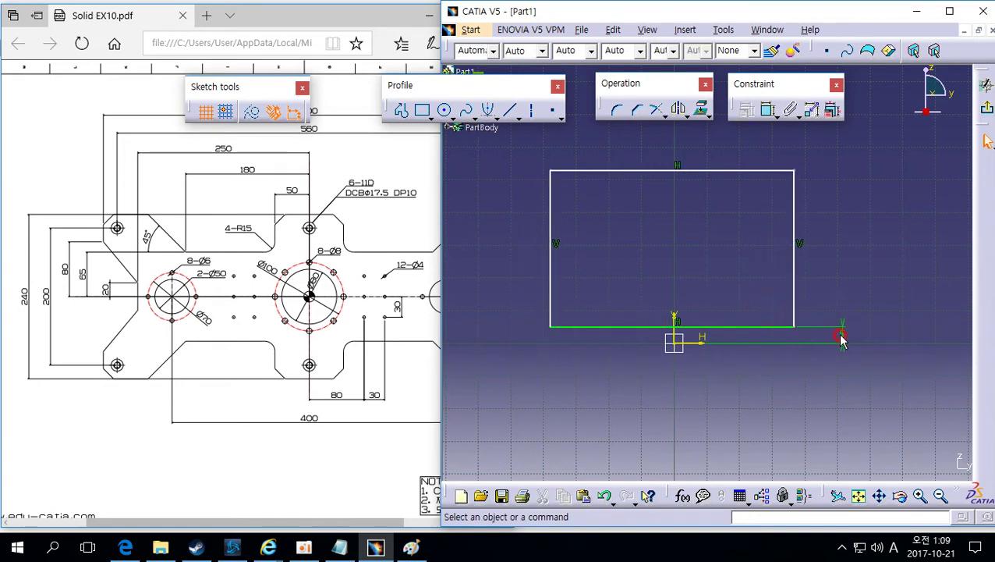
# Step: Set the lower edge's distance from the horizontal axis to 7 mm
pyautogui.doubleClick(841, 335)
pyautogui.write('7')
pyautogui.press('Return')
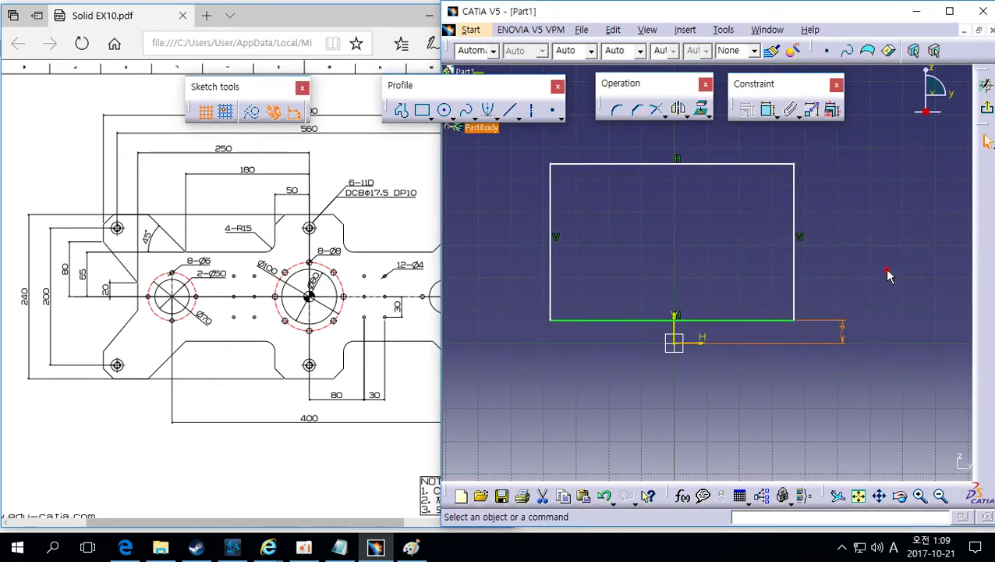
pyautogui.click(889, 275)
# Step: Pull the rectangle's lower edge sideways and stretch its right and upper edges to test their freedom
pyautogui.moveTo(741, 325); pyautogui.dragTo(721, 329)
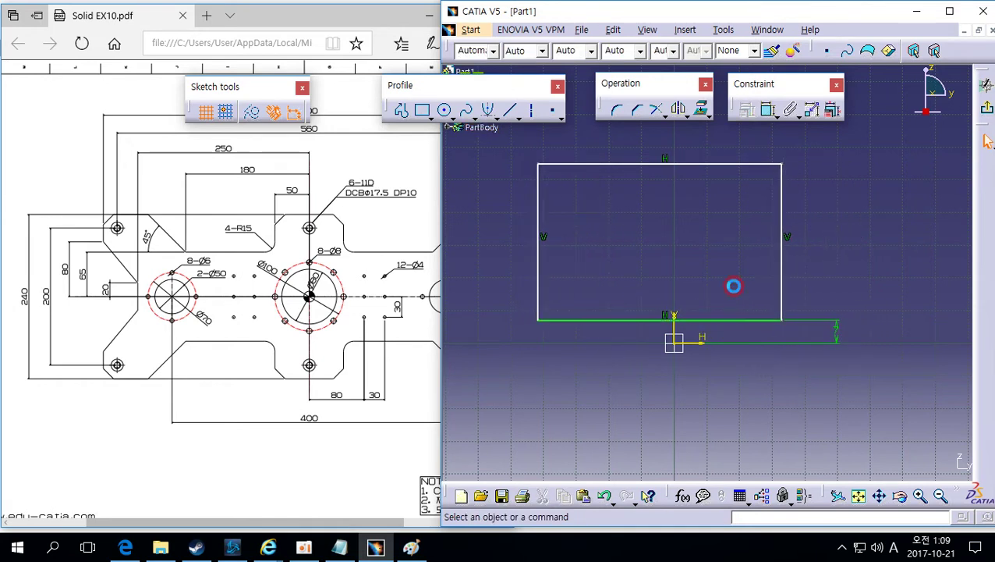
pyautogui.moveTo(784, 277); pyautogui.dragTo(779, 258)
pyautogui.moveTo(801, 280); pyautogui.dragTo(798, 287)
pyautogui.click(733, 286)
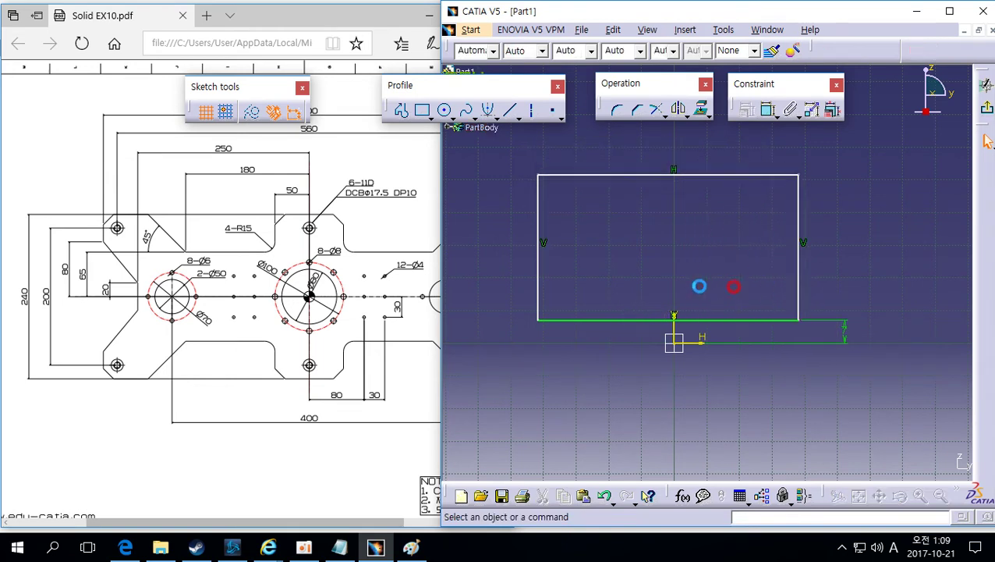
# Step: Dimension the rectangle's right edge from the vertical axis and set the distance to 35 mm
pyautogui.click(798, 262)
pyautogui.click(767, 110)
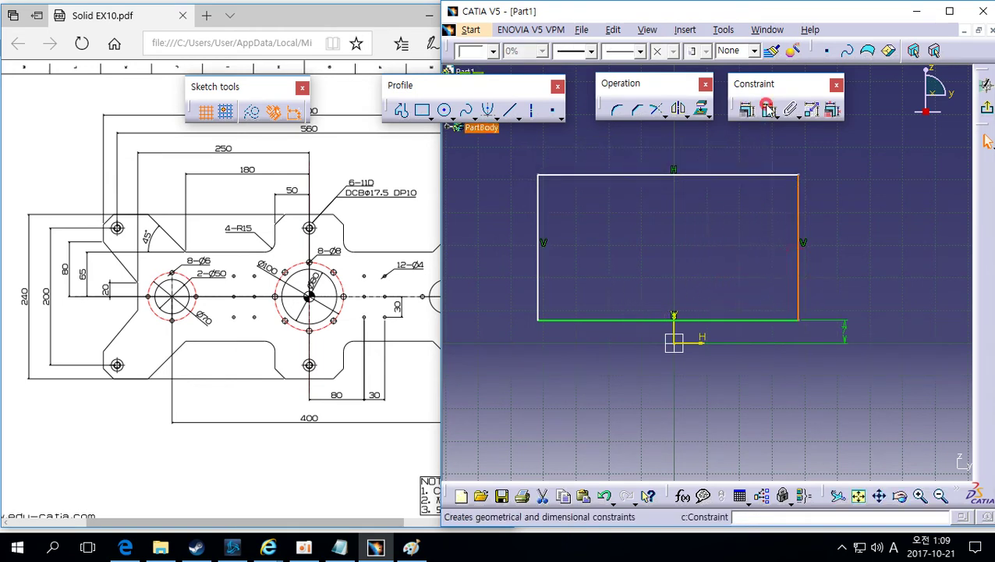
pyautogui.click(676, 306)
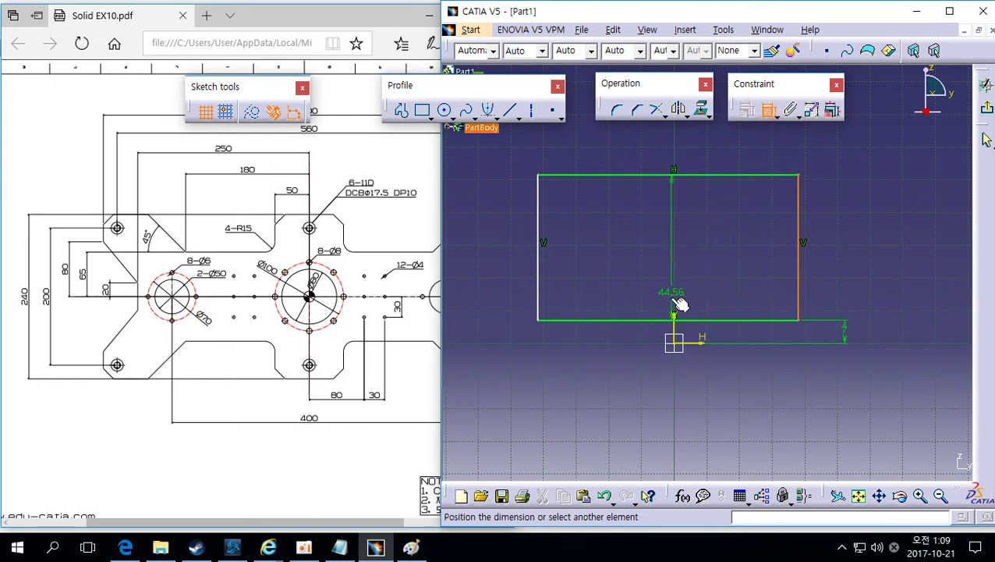
pyautogui.click(754, 293)
pyautogui.doubleClick(757, 291)
pyautogui.write('35')
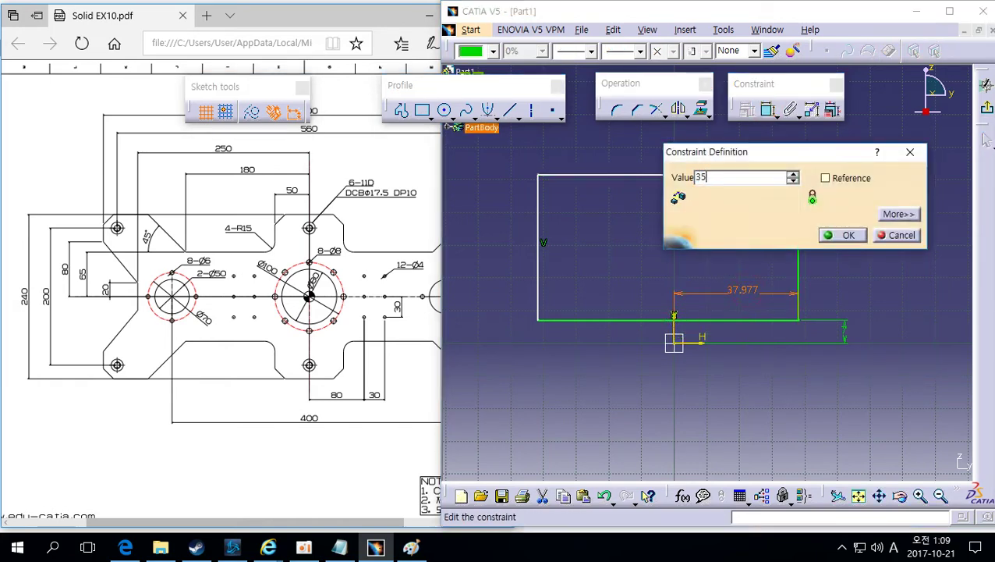
pyautogui.press('Return')
pyautogui.click(799, 275)
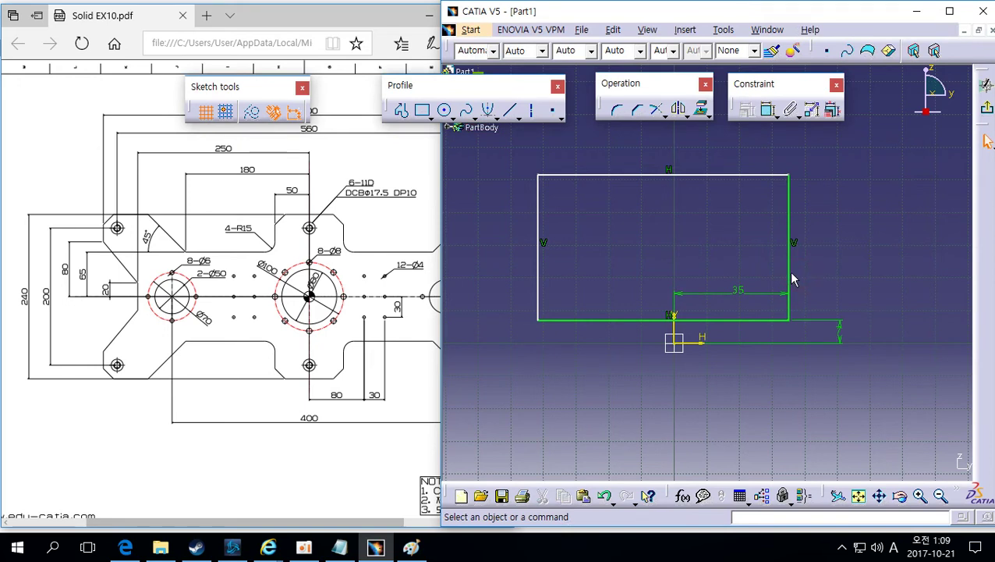
# Step: Pull on the dimensioned right edge, and shrink the rectangle by moving its upper and left edges inward
pyautogui.moveTo(789, 270); pyautogui.dragTo(768, 326)
pyautogui.doubleClick(727, 232)
pyautogui.moveTo(727, 232); pyautogui.dragTo(830, 283)
pyautogui.click(833, 288)
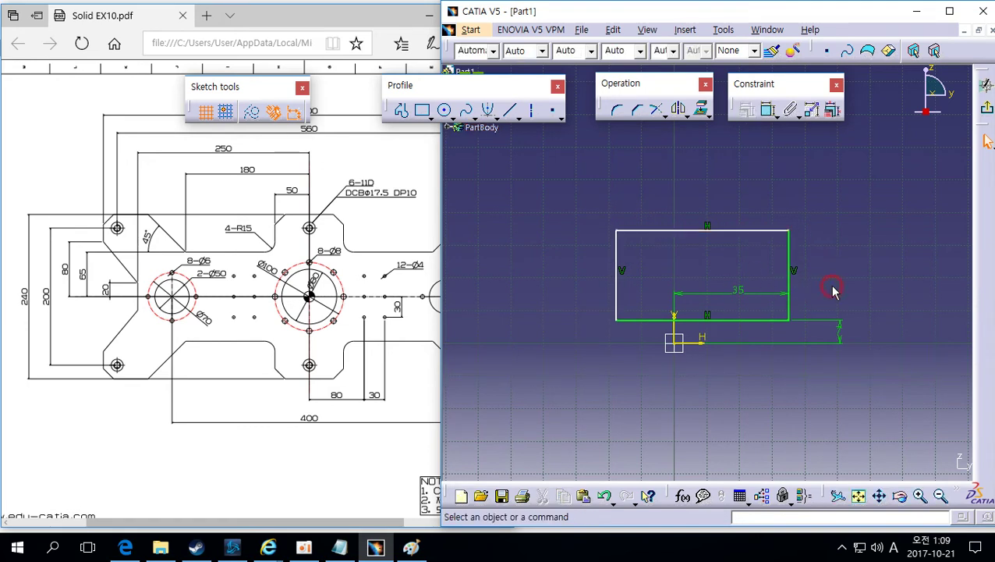
# Step: Dimension the height between the rectangle's upper and lower edges and set it to 30 mm
pyautogui.click(768, 109)
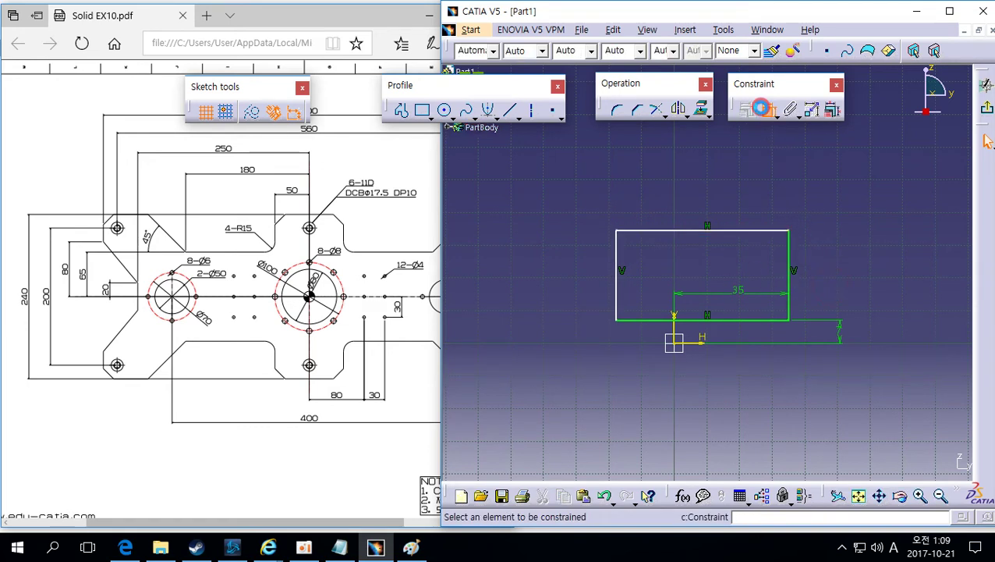
pyautogui.click(770, 231)
pyautogui.click(778, 320)
pyautogui.click(831, 282)
pyautogui.doubleClick(831, 282)
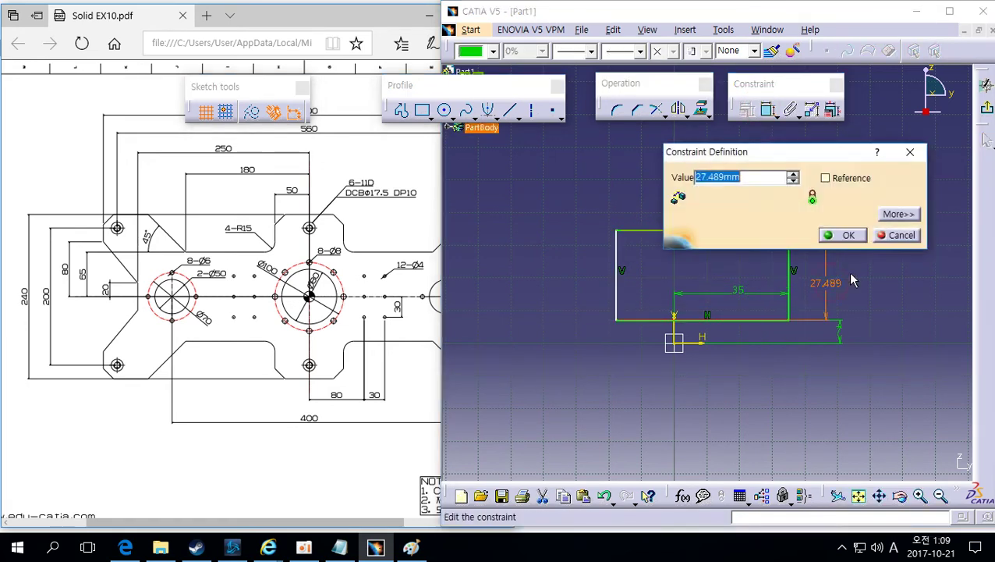
pyautogui.write('30')
pyautogui.press('Return')
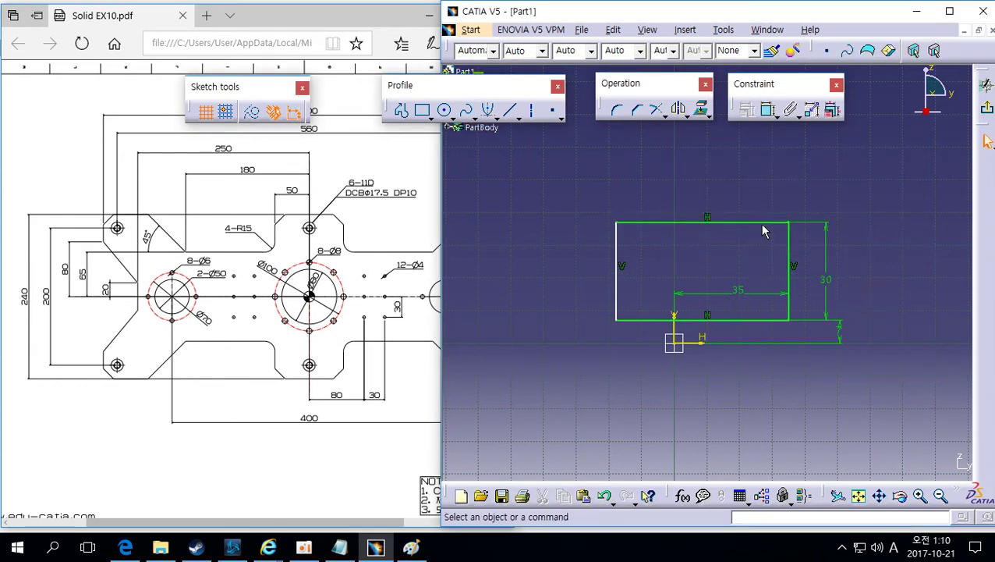
# Step: Pull the unconstrained left edge of the rectangle sideways to test its remaining freedom
pyautogui.moveTo(617, 242)
pyautogui.mouseDown()
pyautogui.moveTo(664, 250)
pyautogui.moveTo(602, 248)
pyautogui.mouseUp()
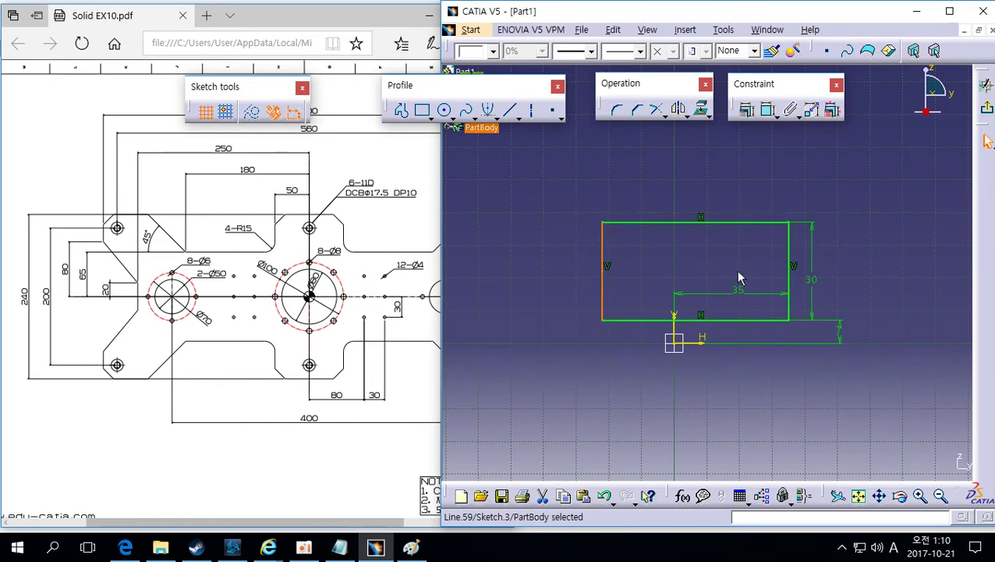
pyautogui.click(735, 273)
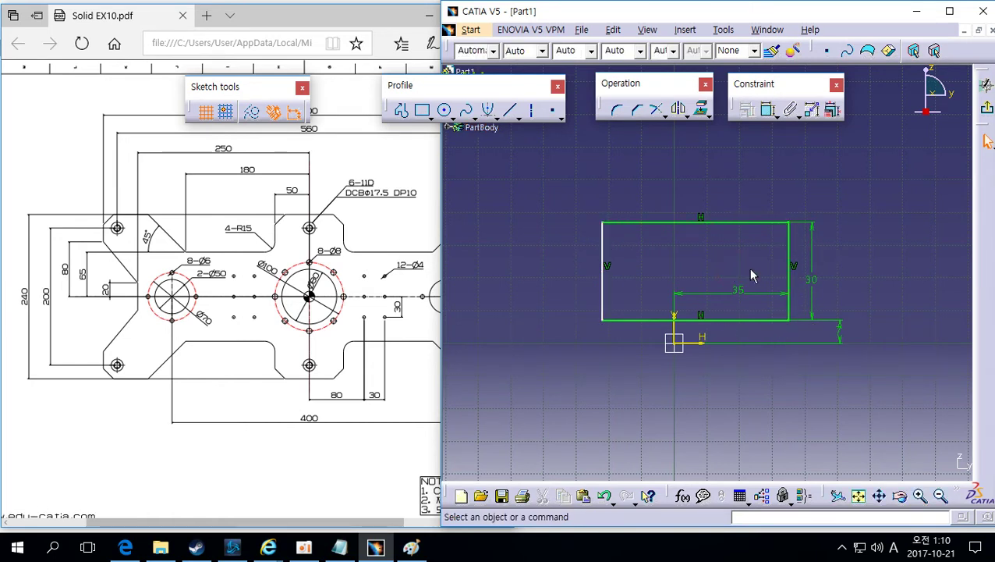
pyautogui.click(602, 252)
pyautogui.click(625, 254)
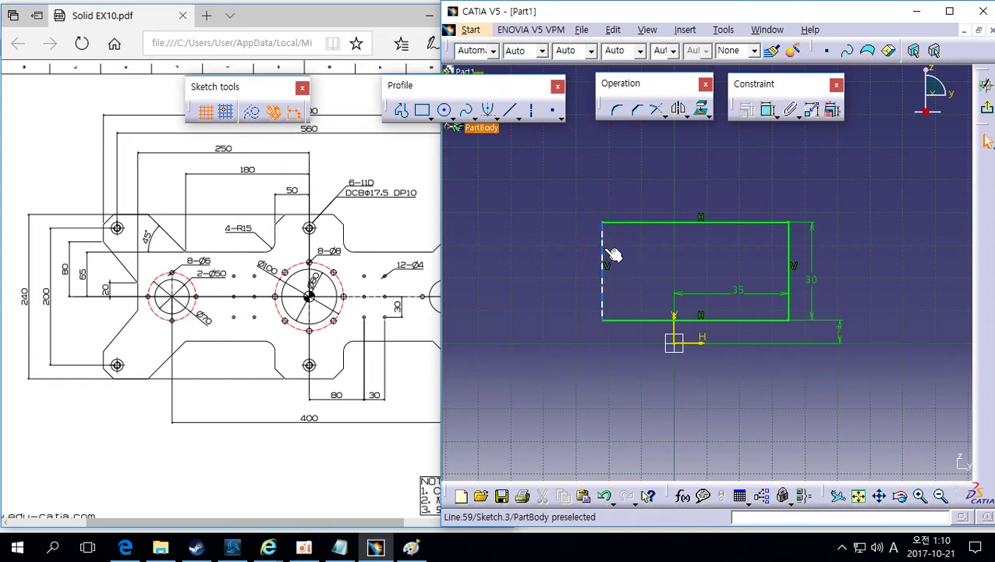
pyautogui.moveTo(611, 256)
pyautogui.mouseDown()
pyautogui.moveTo(616, 239)
pyautogui.moveTo(609, 248)
pyautogui.mouseUp()
pyautogui.click(641, 254)
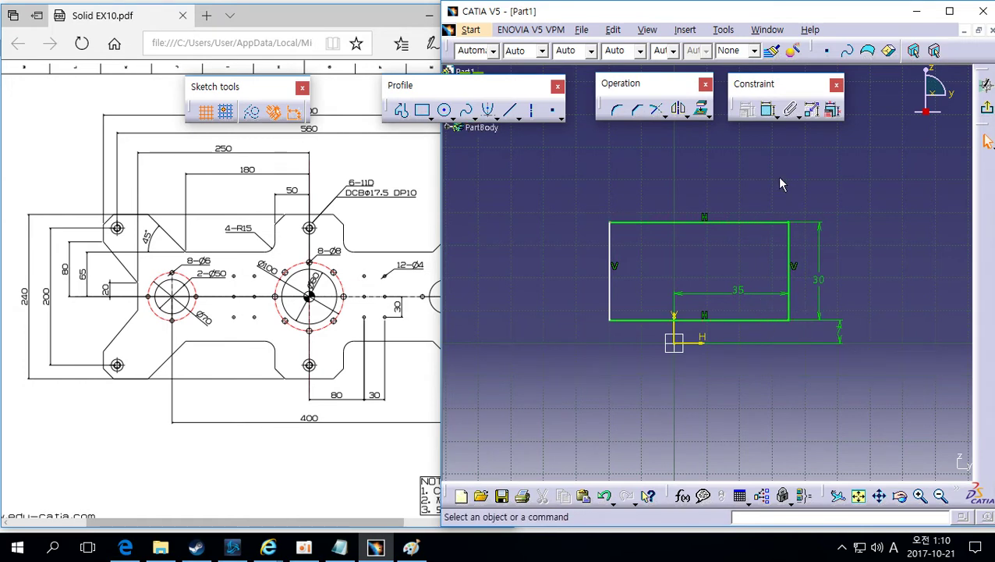
# Step: Dimension the rectangle's left edge from the vertical axis and set the distance to 20 mm
pyautogui.click(768, 110)
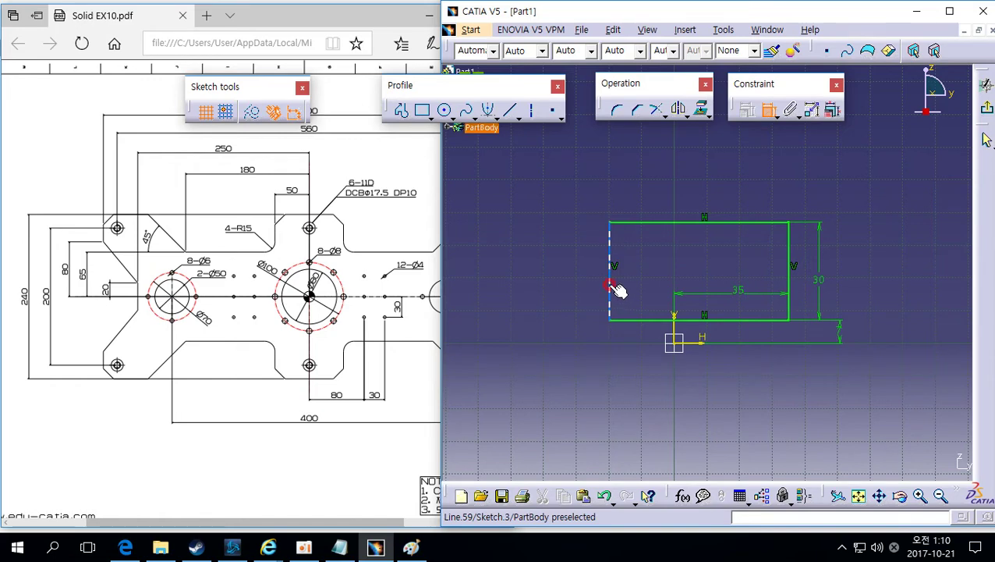
pyautogui.click(611, 290)
pyautogui.click(681, 331)
pyautogui.click(652, 283)
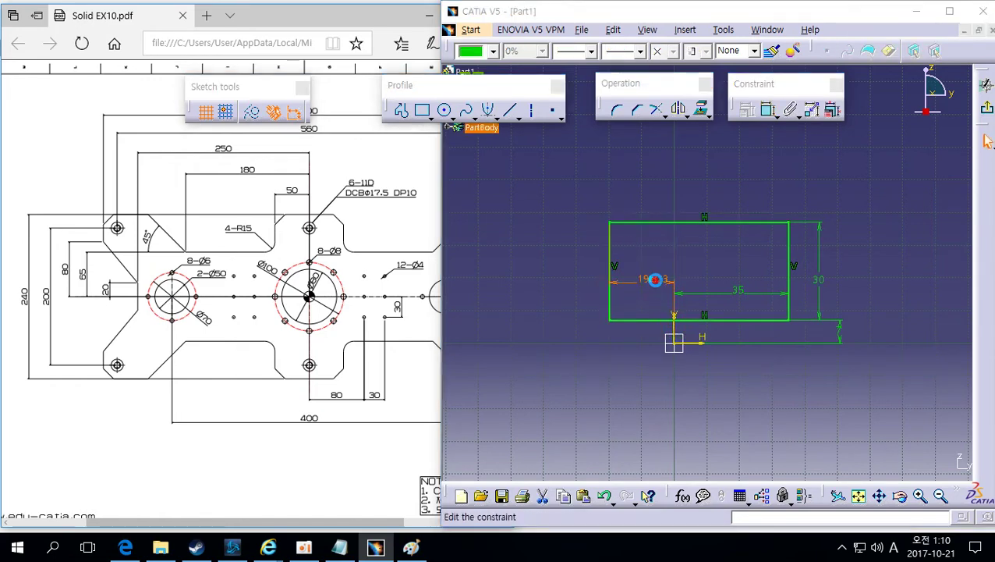
pyautogui.doubleClick(652, 281)
pyautogui.write('20')
pyautogui.press('Return')
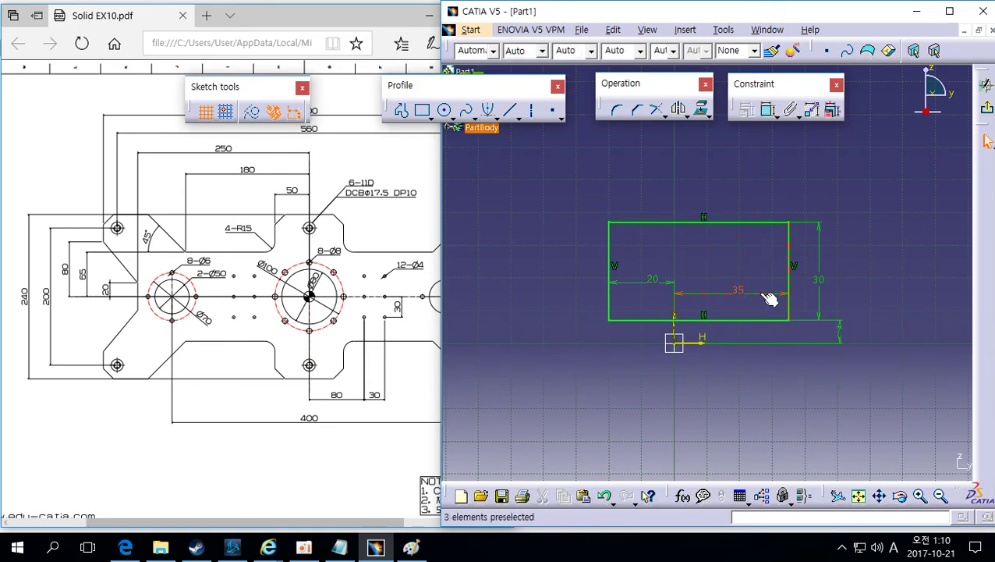
# Step: Switch to Notepad and add the line "하얀색 - Non-constraint : 구속이 되있지 않은 상태" below the Construction elements/Standard elements note
pyautogui.click(340, 548)
pyautogui.press('Return')
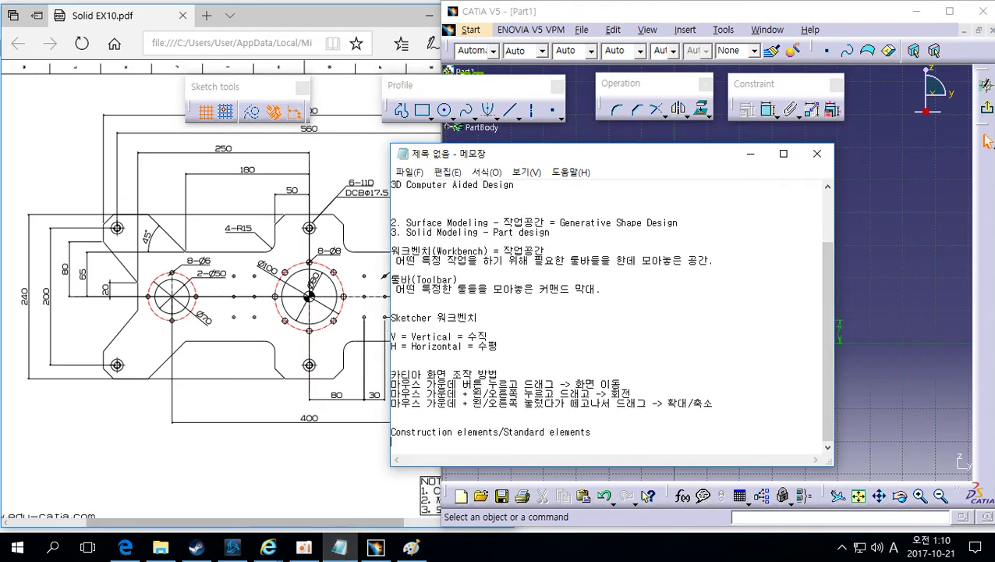
pyautogui.press('Return')
pyautogui.write('하')
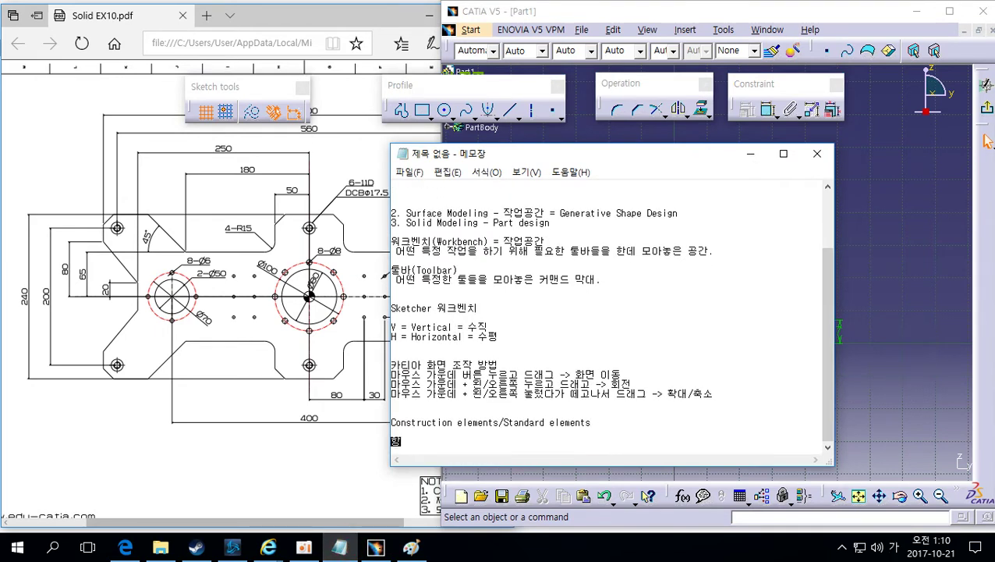
pyautogui.write('얀색 - Non-constraint')
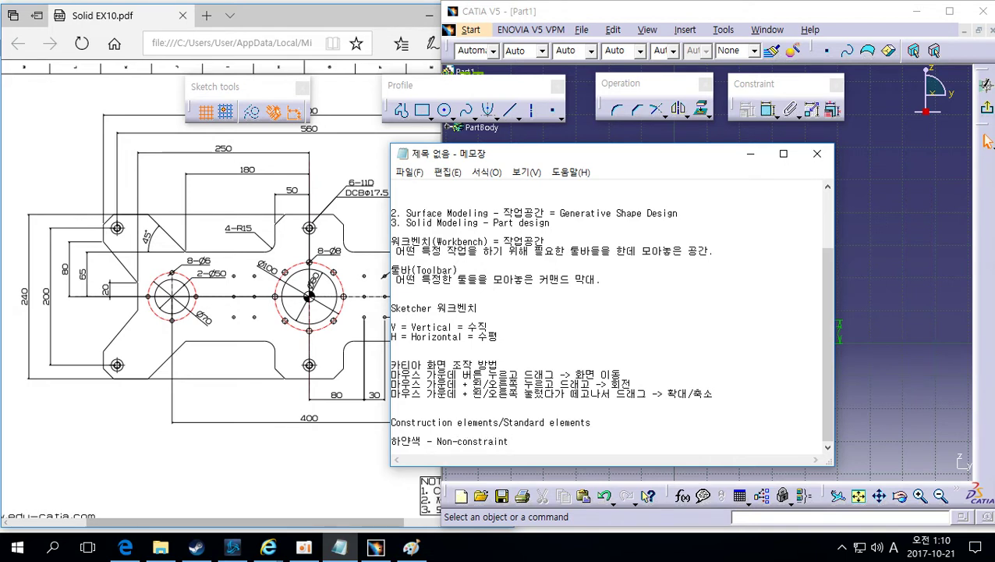
pyautogui.press('Hangul')
pyautogui.write('구속이 전혀')
pyautogui.press('BackSpace')
pyautogui.write('되있지 않은 상태')
pyautogui.press('Return')
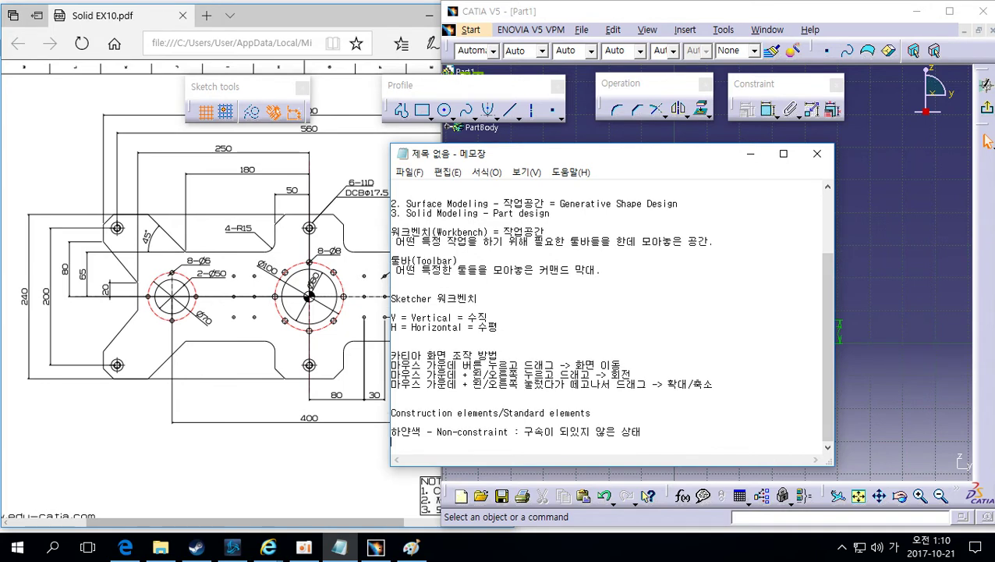
# Step: Add the line "연두색 - Iso-constraint : 알맞게 구속이 된 상태" below the white Non-constraint note
pyautogui.write('연두색 - Iso')
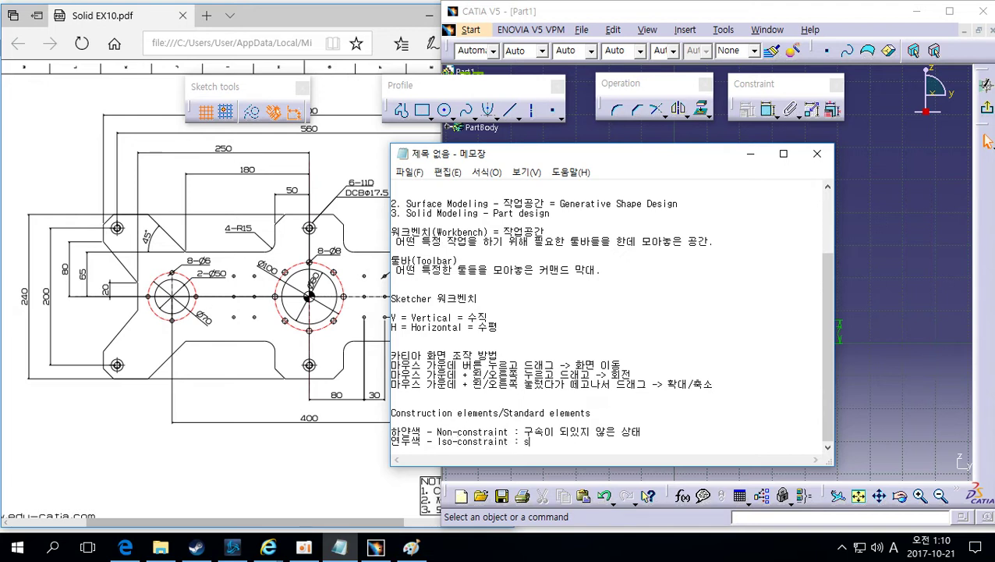
pyautogui.write('-constraint : 알맞게 구속이 된 상')
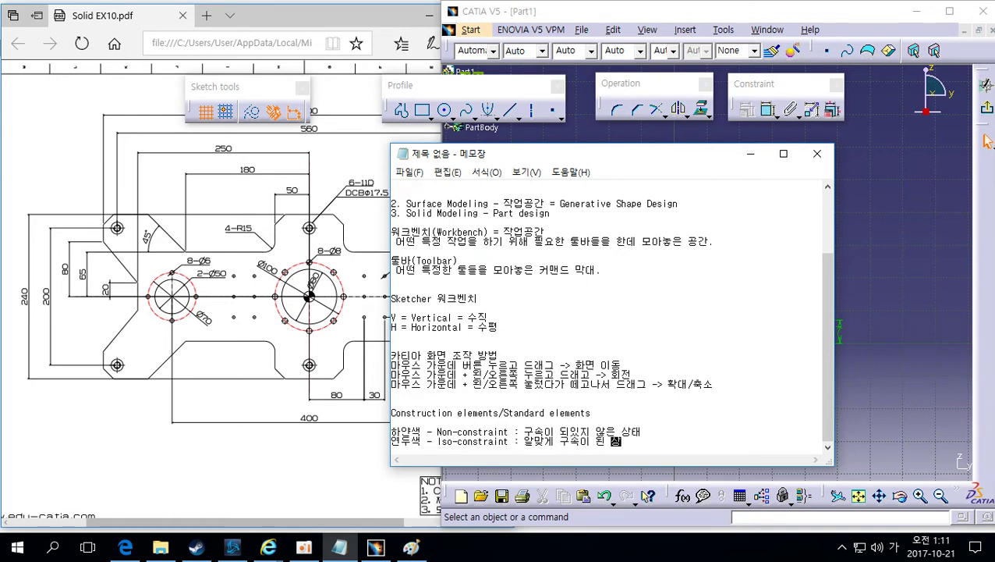
pyautogui.write('태')
pyautogui.press('Return')
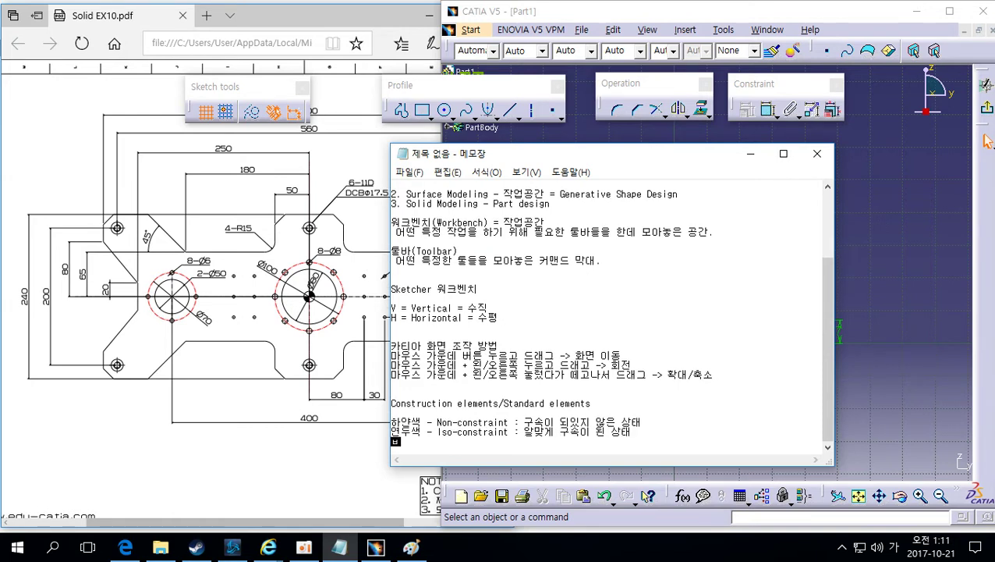
# Step: Add the line "분홍색 - Over-constraint : 중복 구속 (구속 조건이 중복되었을 때)" below the Iso-constraint note
pyautogui.write('분홍색 -')
pyautogui.press('Hangul')
pyautogui.write('Over-constraint :')
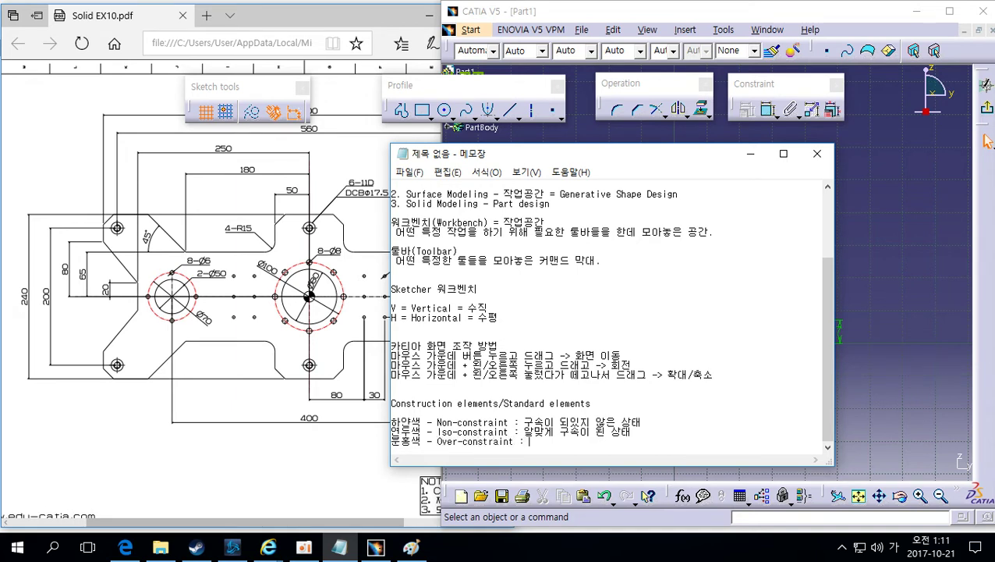
pyautogui.write('중복 구속')
pyautogui.press('Return')
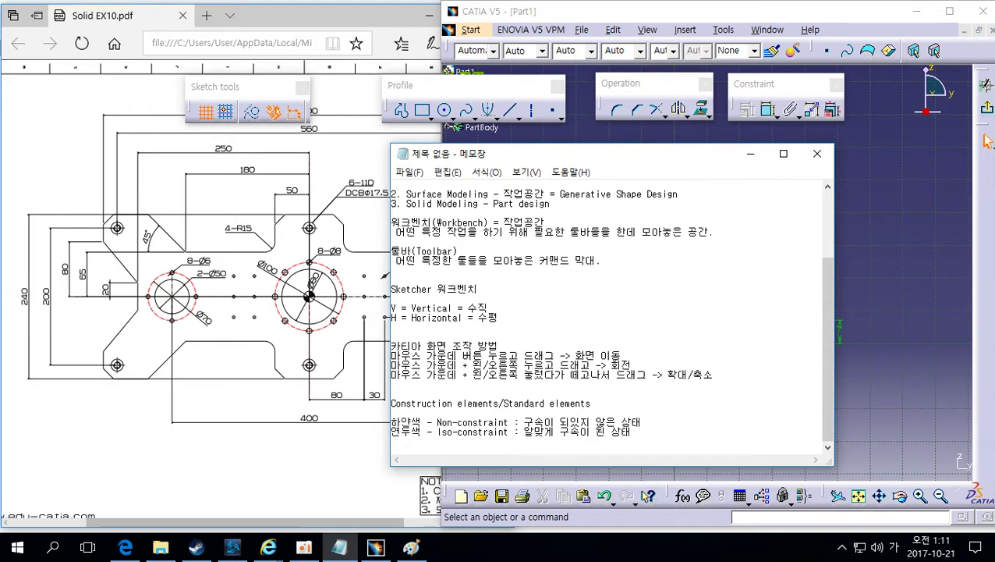
pyautogui.write('(구속 조건이 중복')
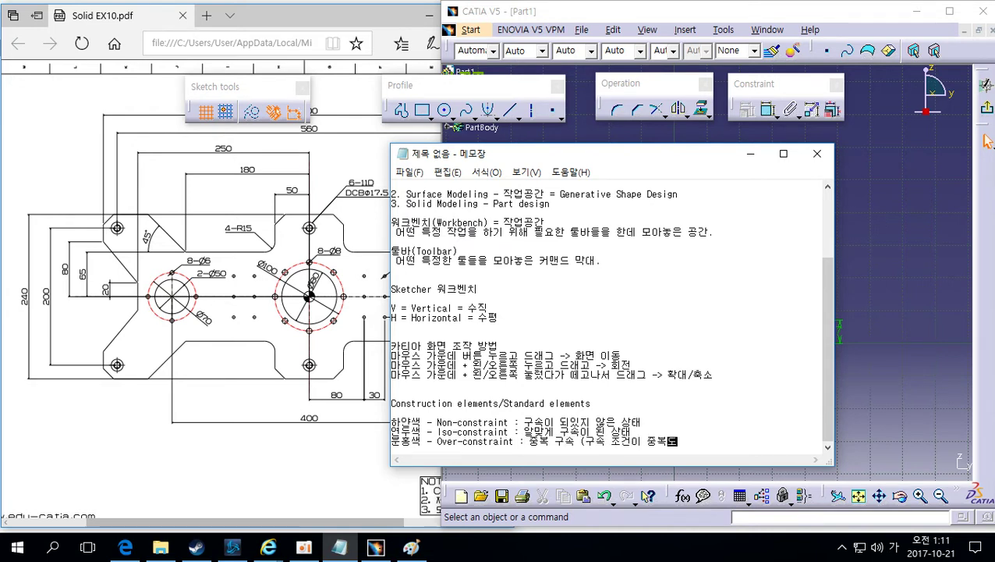
pyautogui.write('되었을 때)')
# Step: Switch to CATIA and add a redundant dimension between the horizontal axis and the rectangle's upper edge
pyautogui.click(947, 416)
pyautogui.moveTo(775, 377)
pyautogui.mouseDown(button='middle')
pyautogui.moveTo(818, 347)
pyautogui.moveTo(765, 367)
pyautogui.mouseUp(button='middle')
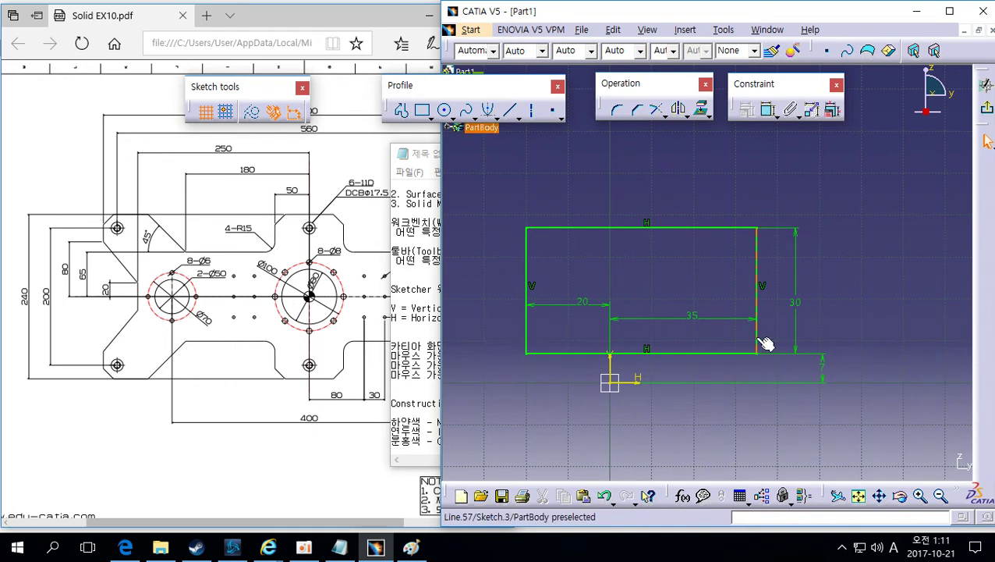
pyautogui.click(648, 380)
pyautogui.keyDown('ctrl'); pyautogui.click(726, 227); pyautogui.keyUp('ctrl')
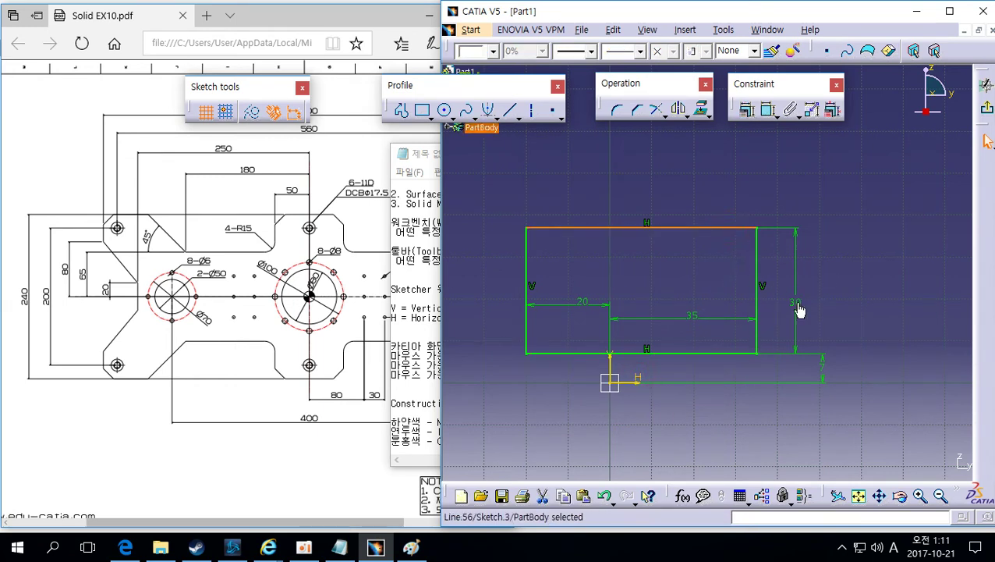
pyautogui.click(867, 345)
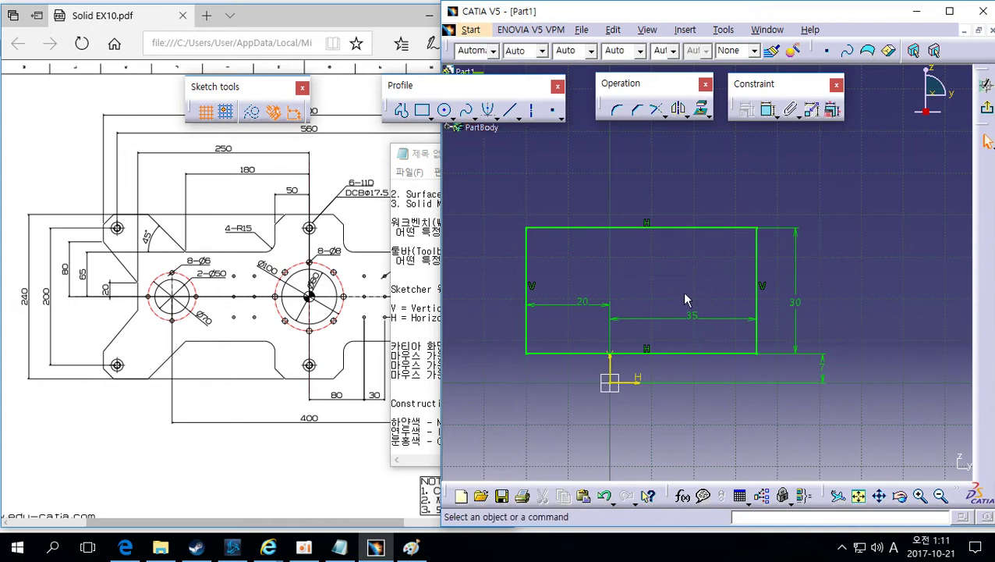
pyautogui.click(767, 109)
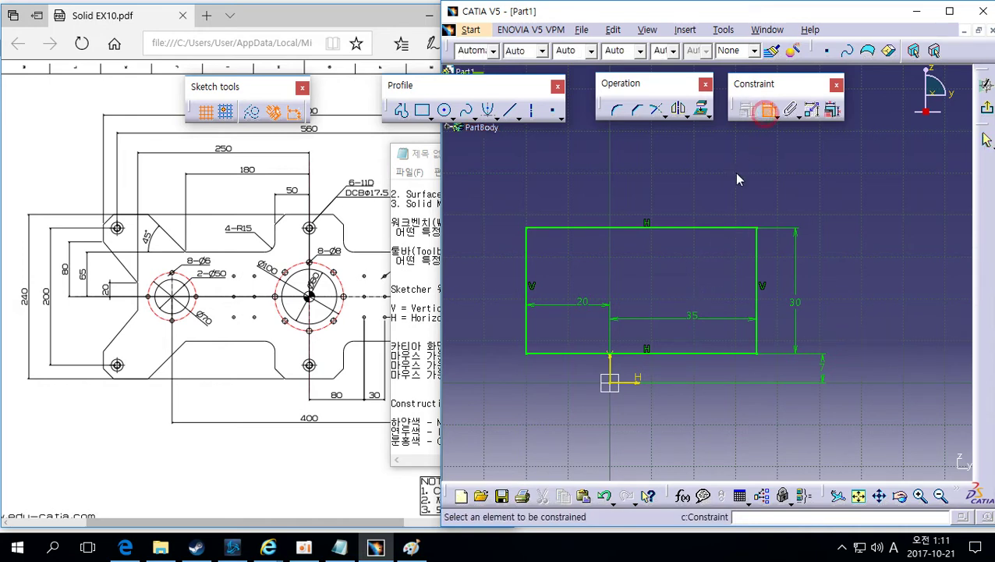
pyautogui.click(638, 379)
pyautogui.click(728, 228)
pyautogui.click(866, 300)
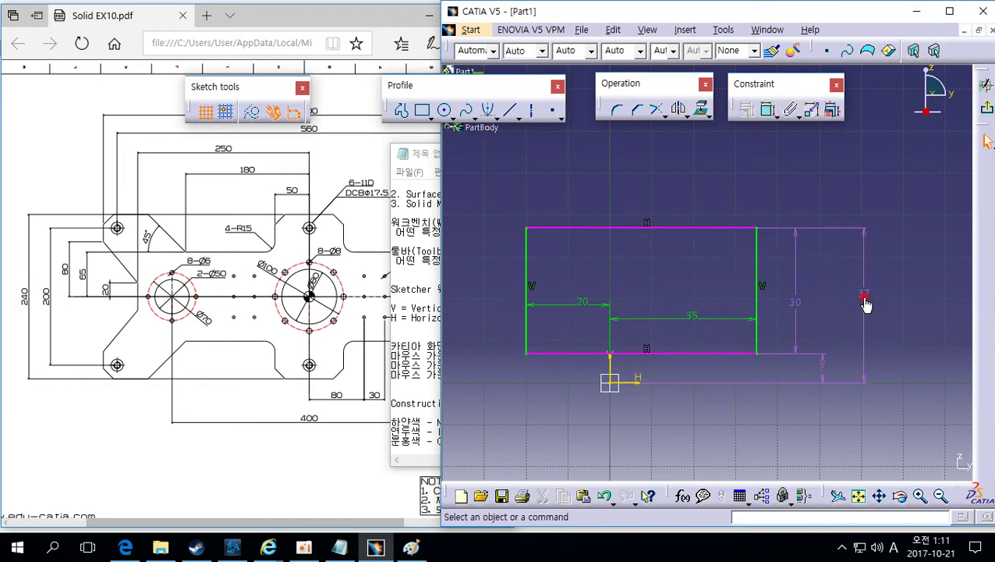
# Step: Set the redundant dimension from the horizontal axis to the upper edge to 40 mm
pyautogui.doubleClick(862, 282)
pyautogui.write('40')
pyautogui.press('Return')
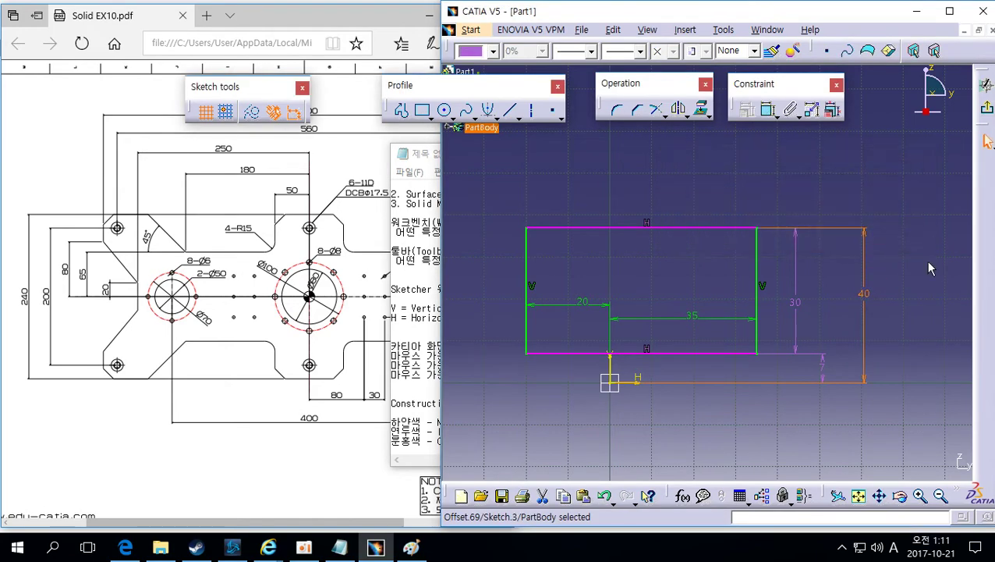
pyautogui.click(717, 228)
pyautogui.click(726, 355)
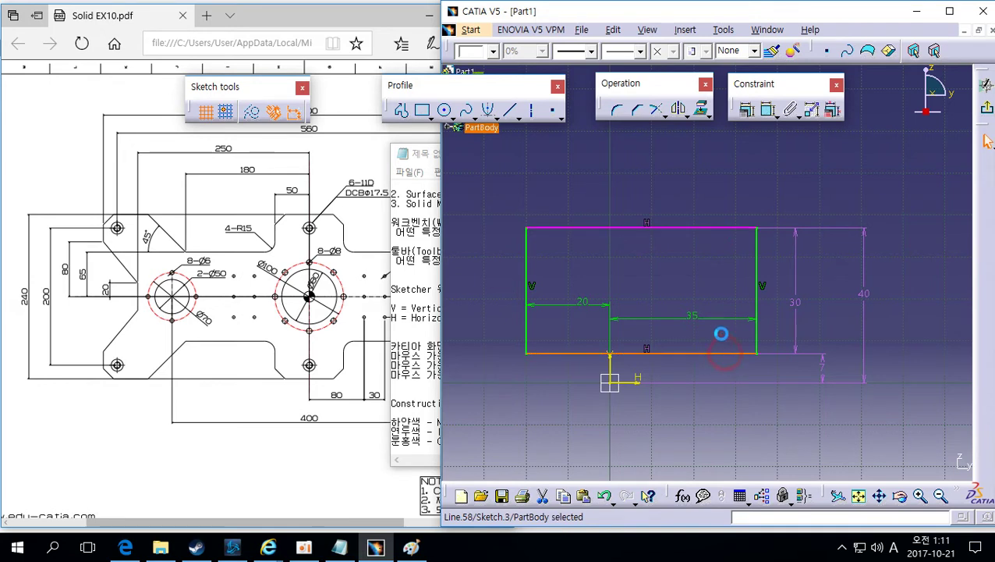
pyautogui.click(737, 306)
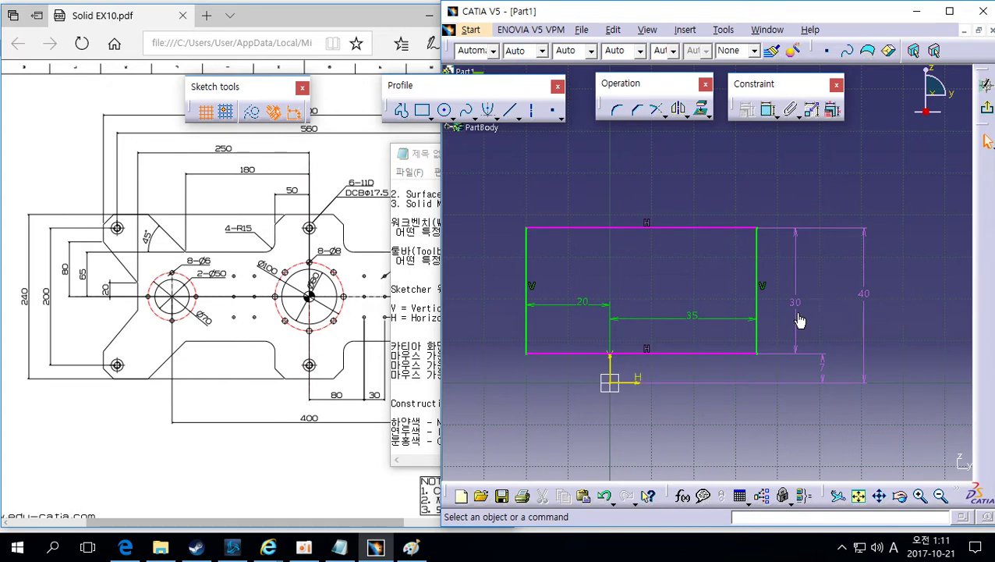
# Step: Delete the 7 mm dimension between the horizontal axis and the rectangle's lower edge, and undo the deletion
pyautogui.click(822, 366)
pyautogui.click(849, 349)
pyautogui.click(824, 363)
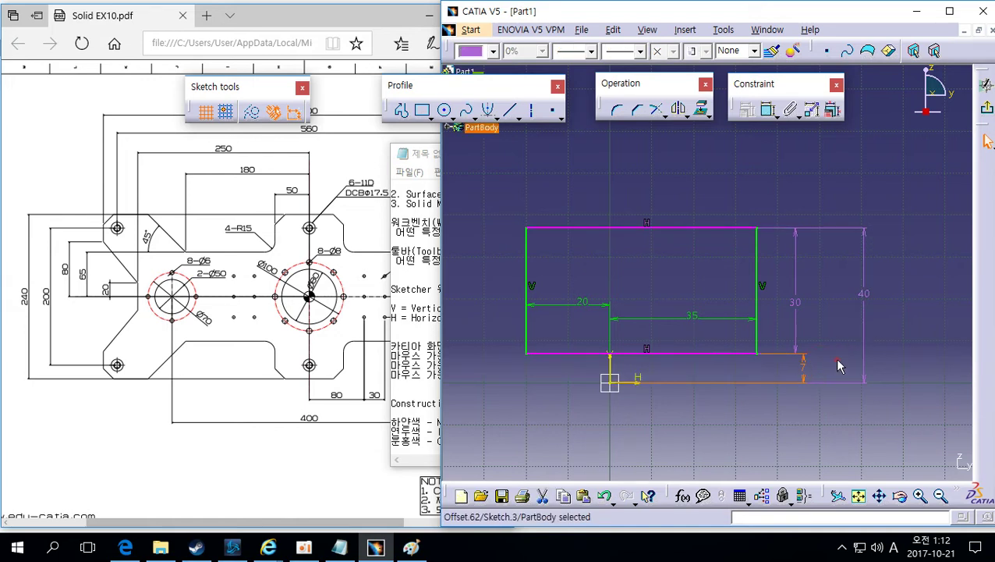
pyautogui.click(820, 361)
pyautogui.click(805, 363)
pyautogui.press('Delete')
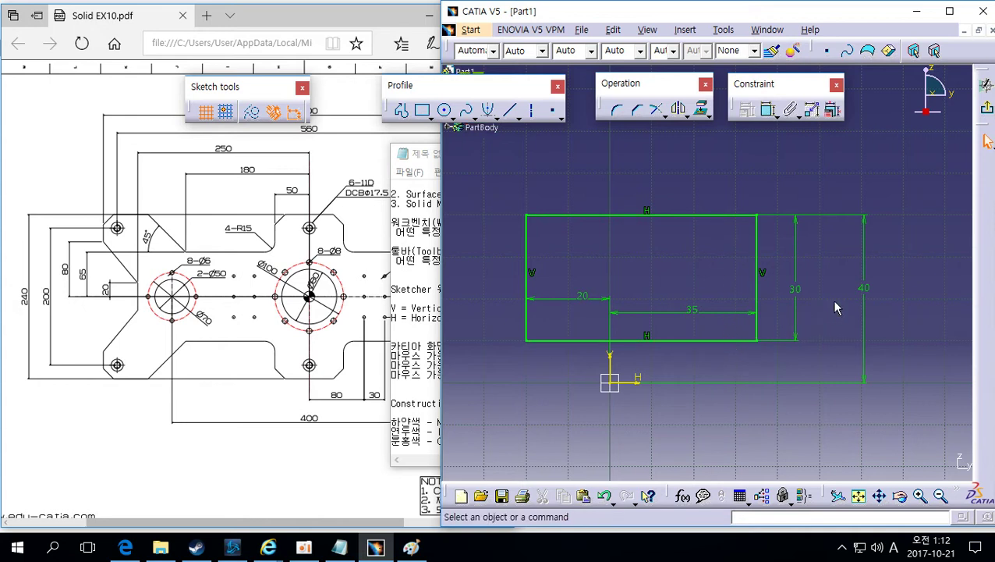
pyautogui.hotkey('ctrl', 'z')
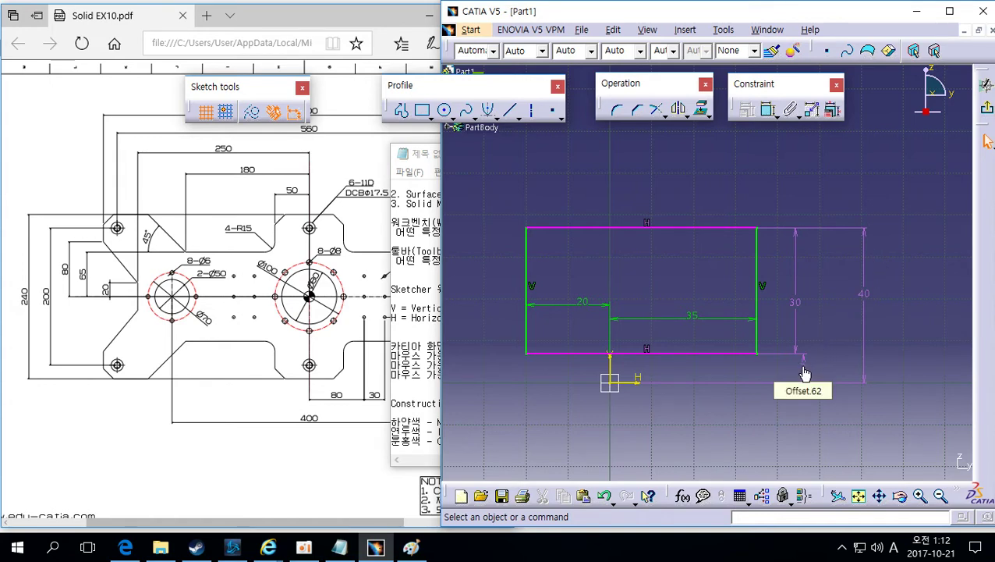
# Step: Delete the whole practice rectangle together with all its dimensions and constraints
pyautogui.moveTo(801, 372)
pyautogui.mouseDown(button='middle')
pyautogui.moveTo(807, 344)
pyautogui.moveTo(822, 364)
pyautogui.mouseUp(button='middle')
pyautogui.moveTo(500, 184); pyautogui.dragTo(926, 444)
pyautogui.press('Delete')
pyautogui.moveTo(819, 361)
pyautogui.mouseDown(button='middle')
pyautogui.moveTo(827, 397)
pyautogui.moveTo(771, 413)
pyautogui.moveTo(834, 373)
pyautogui.mouseUp(button='middle')
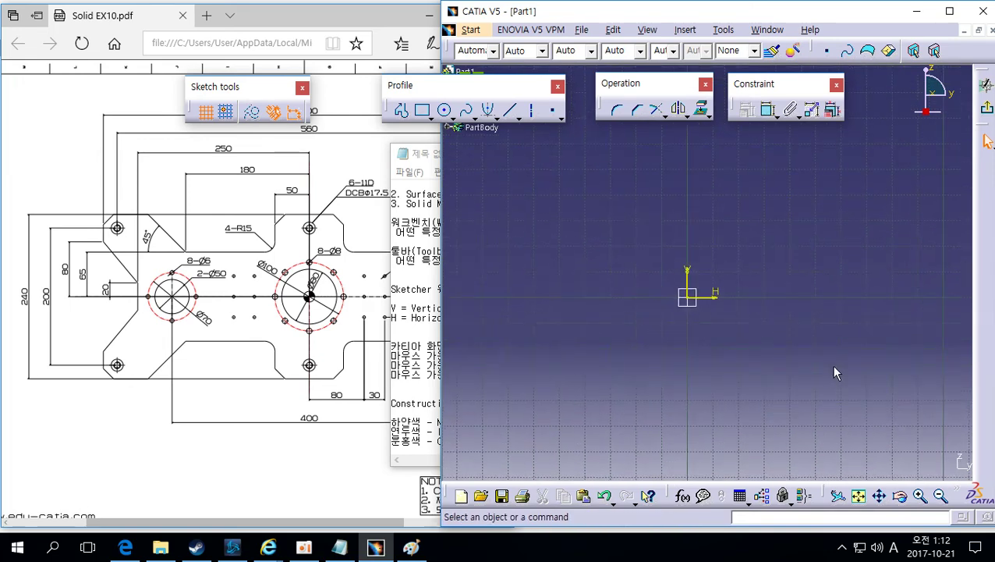
# Step: Check the Solid EX10 drawing and return to CATIA to sketch a new rectangle enclosing the origin
pyautogui.click(223, 361)
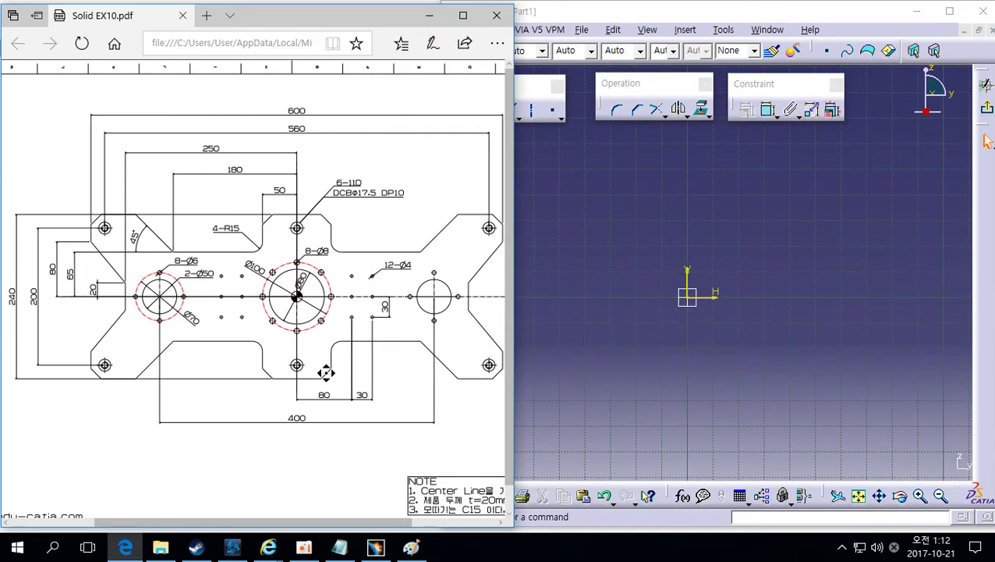
pyautogui.click(749, 375)
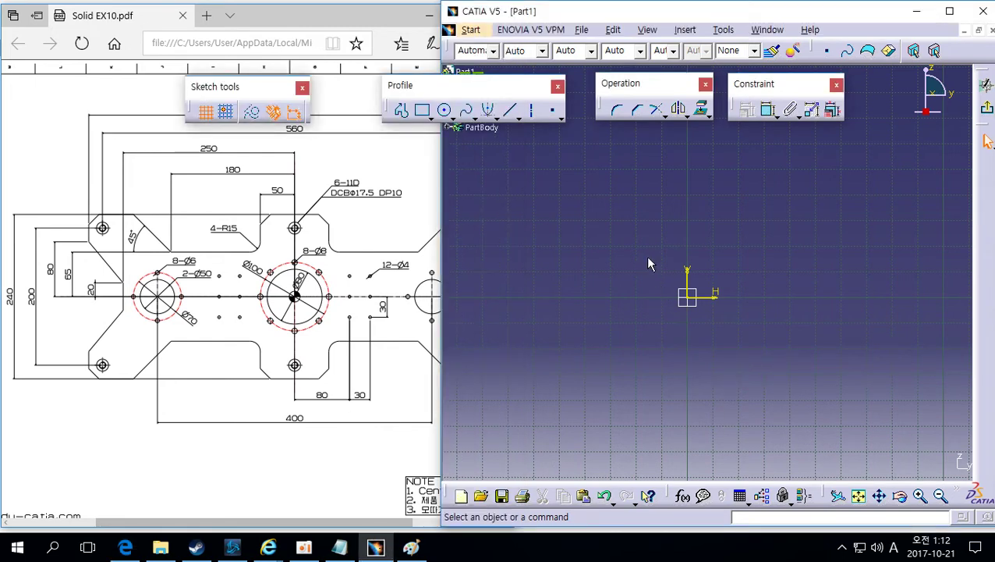
pyautogui.click(422, 109)
pyautogui.moveTo(588, 252); pyautogui.dragTo(579, 289, button='middle')
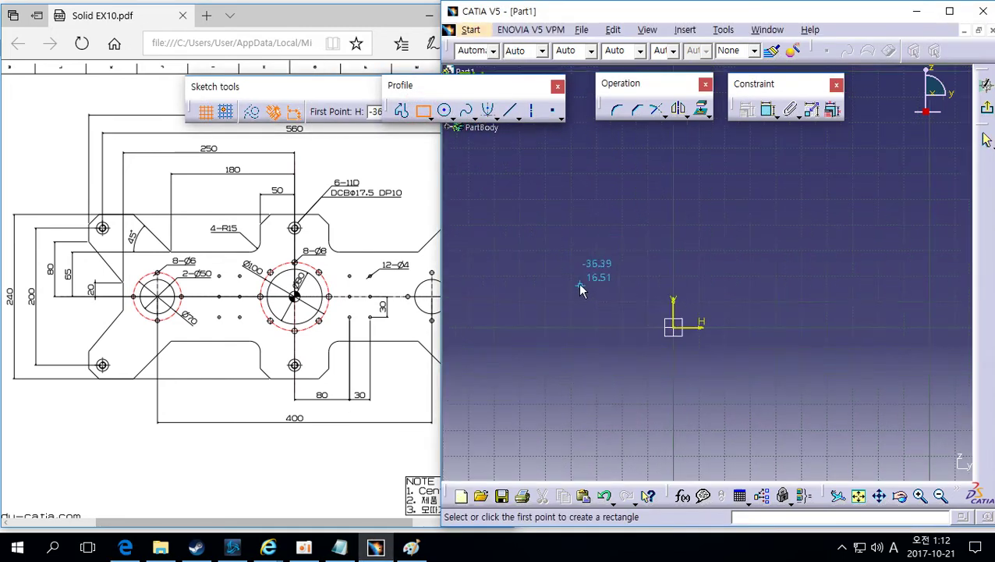
pyautogui.click(524, 255)
pyautogui.click(786, 396)
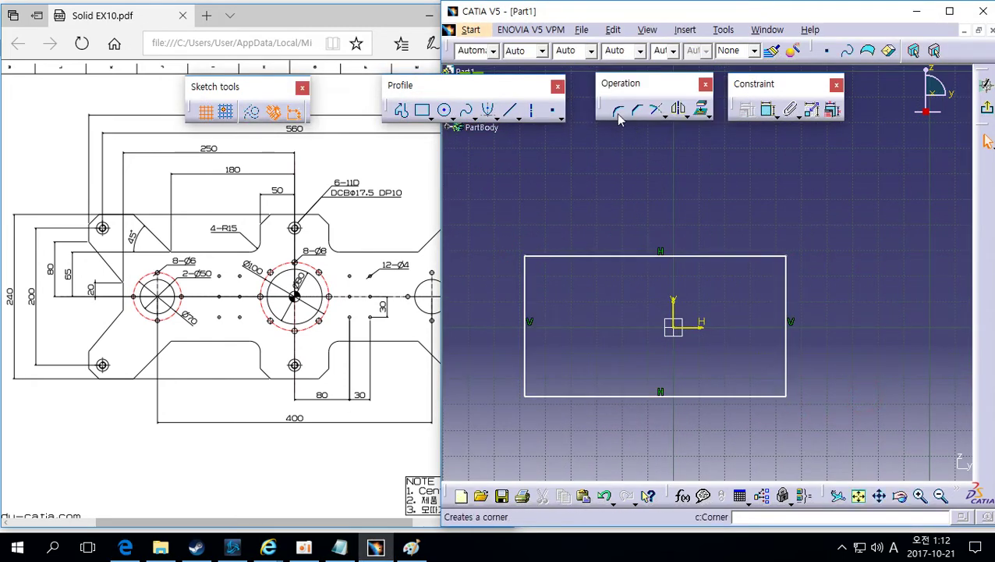
# Step: Round the rectangle's upper-left corner with the Corner tool to a radius of about 17 mm
pyautogui.moveTo(625, 83); pyautogui.dragTo(614, 90)
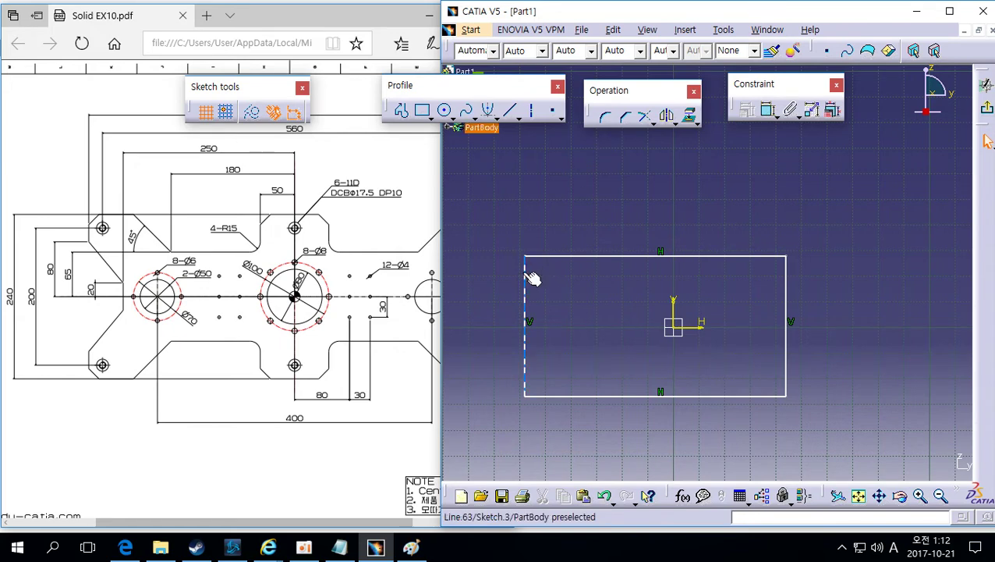
pyautogui.click(605, 115)
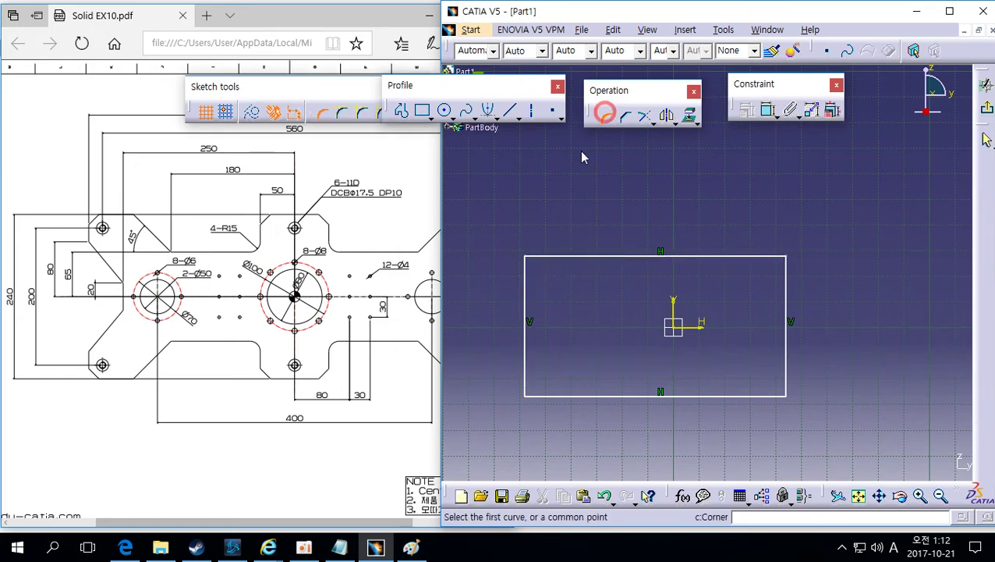
pyautogui.click(525, 266)
pyautogui.click(546, 256)
pyautogui.click(548, 268)
pyautogui.moveTo(575, 289)
pyautogui.mouseDown(button='middle')
pyautogui.moveTo(704, 252)
pyautogui.moveTo(696, 234)
pyautogui.moveTo(772, 289)
pyautogui.moveTo(629, 286)
pyautogui.mouseUp(button='middle')
pyautogui.click(659, 302)
# Step: Round the rectangle's upper-right corner with the Corner tool to a radius of about 10.8 mm
pyautogui.click(606, 116)
pyautogui.click(711, 218)
pyautogui.click(737, 250)
pyautogui.click(760, 273)
pyautogui.click(754, 275)
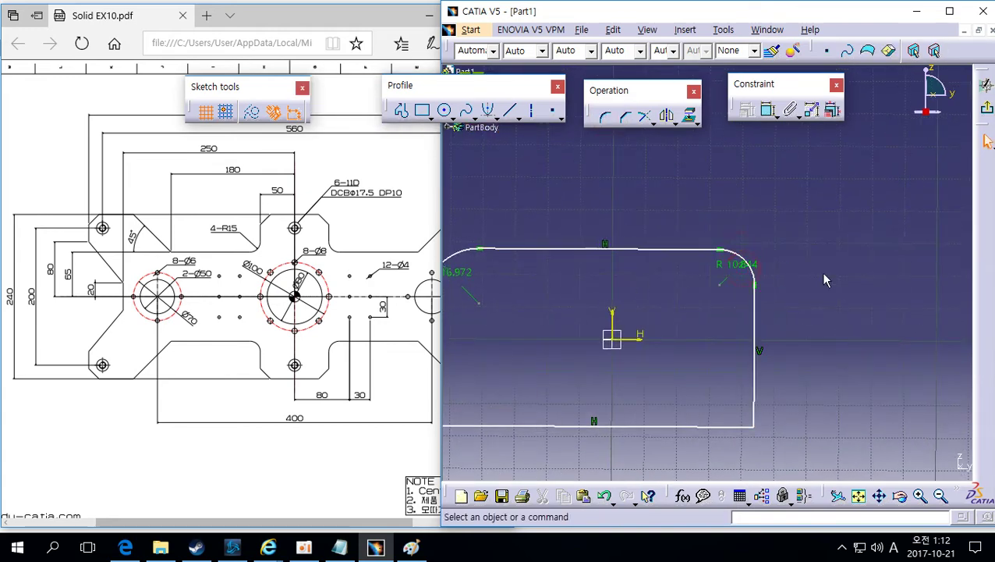
# Step: Chamfer the rectangle's lower-left corner between its left and lower edges
pyautogui.moveTo(765, 297); pyautogui.dragTo(764, 250, button='middle')
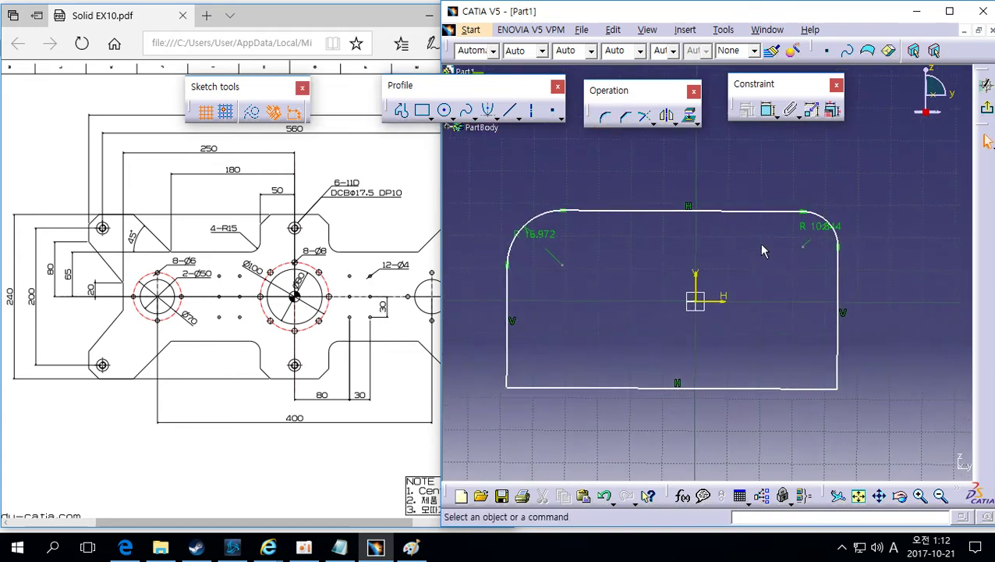
pyautogui.click(606, 118)
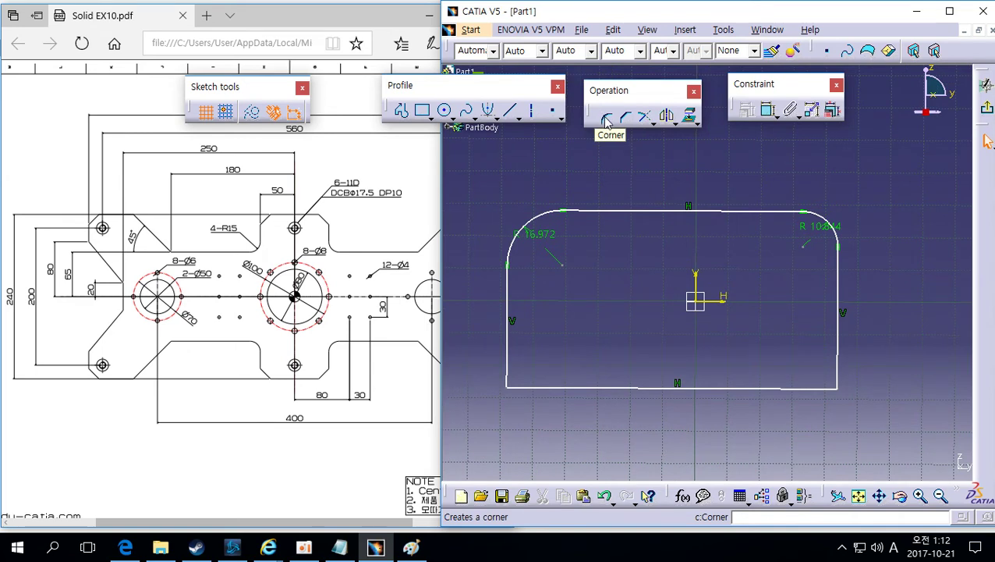
pyautogui.moveTo(667, 319)
pyautogui.mouseDown()
pyautogui.moveTo(706, 327)
pyautogui.moveTo(721, 313)
pyautogui.mouseUp()
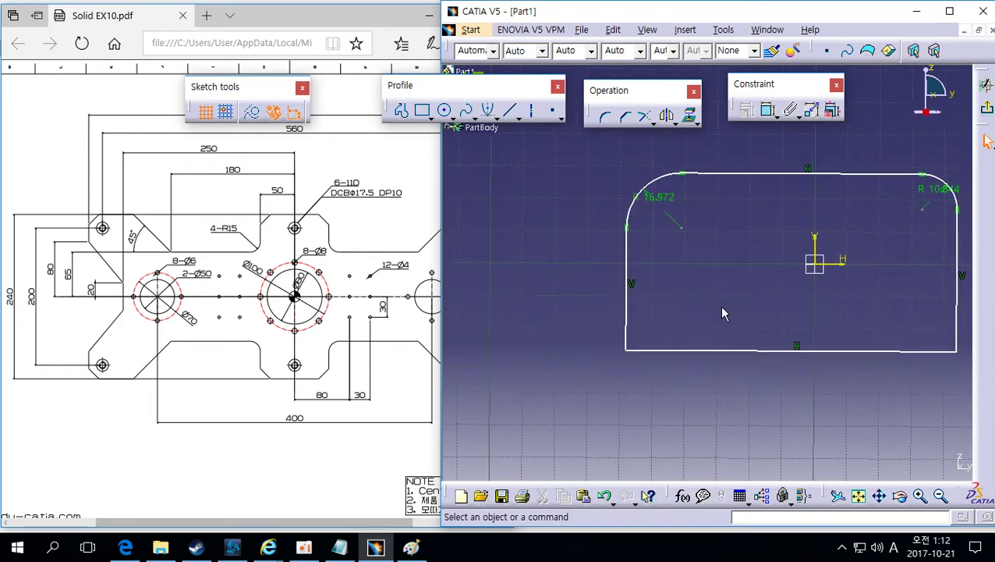
pyautogui.click(627, 117)
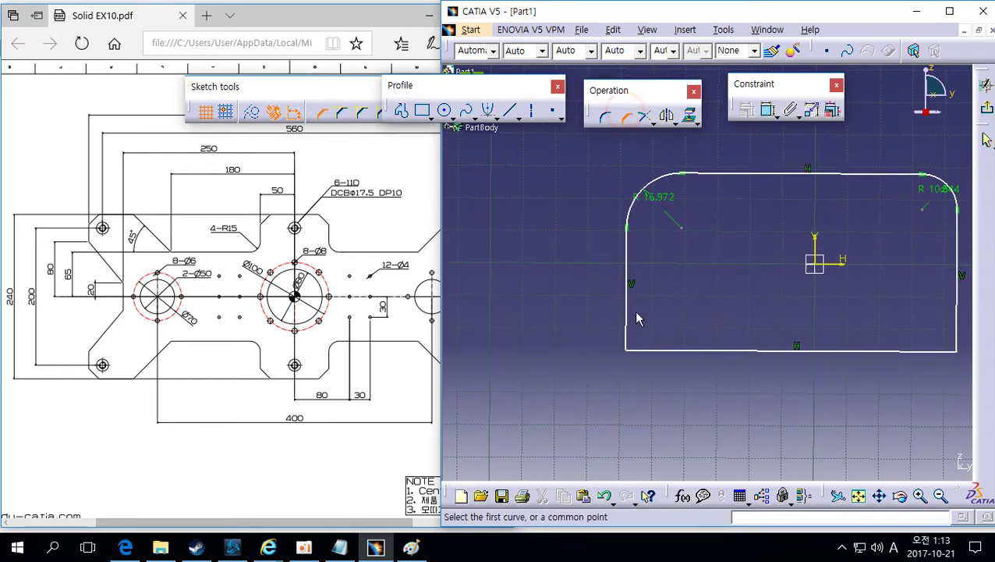
pyautogui.click(629, 335)
pyautogui.click(644, 347)
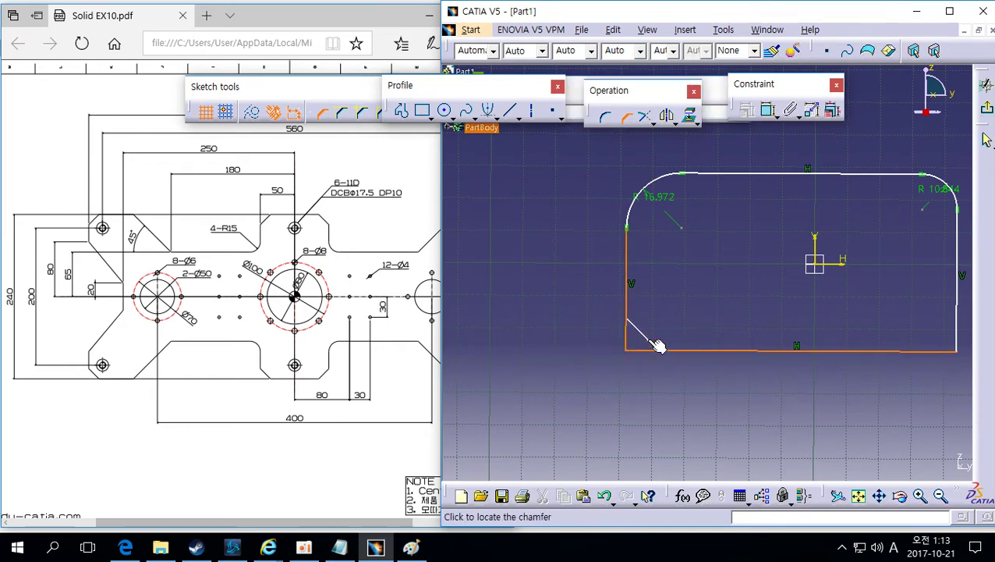
# Step: Chamfer the rectangle's lower-left corner at 45 degrees with a length of about 14 mm
pyautogui.click(682, 320)
pyautogui.moveTo(679, 343)
pyautogui.mouseDown(button='middle')
pyautogui.moveTo(697, 328)
pyautogui.moveTo(690, 293)
pyautogui.mouseUp(button='middle')
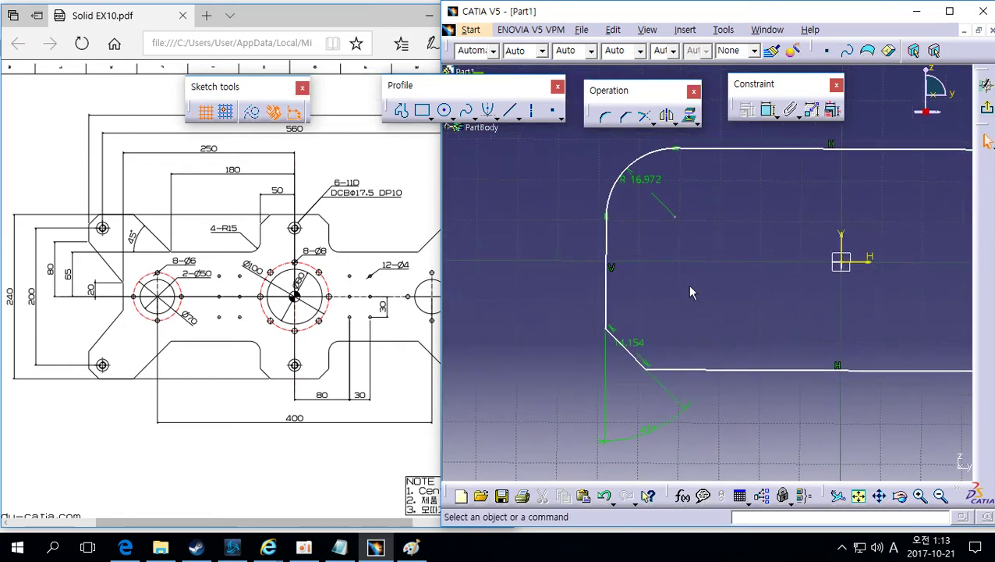
# Step: Chamfer the rectangle's lower-right corner by first and second length, about 10.7 mm along the lower edge
pyautogui.click(625, 117)
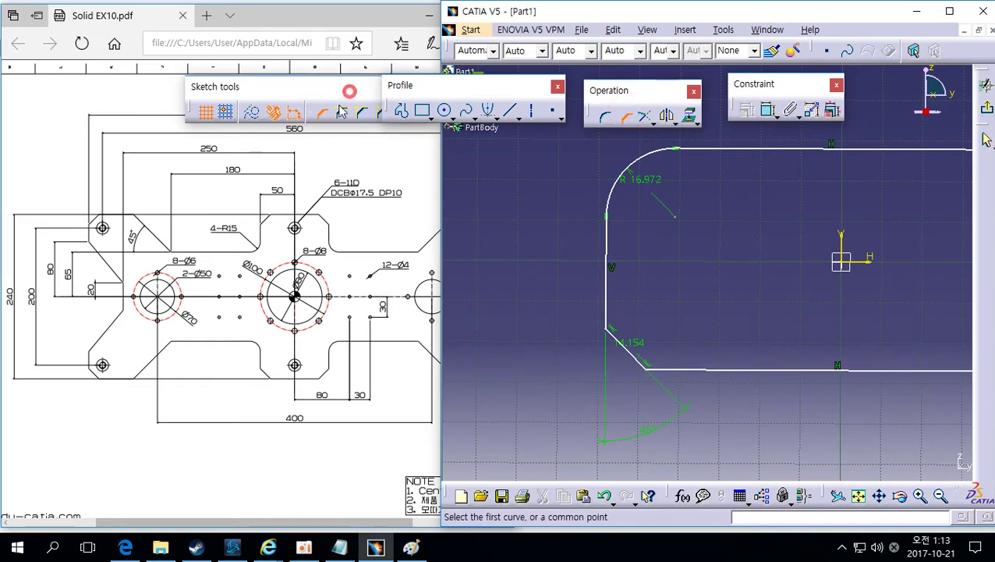
pyautogui.moveTo(350, 91)
pyautogui.mouseDown()
pyautogui.moveTo(250, 99)
pyautogui.moveTo(260, 102)
pyautogui.mouseUp()
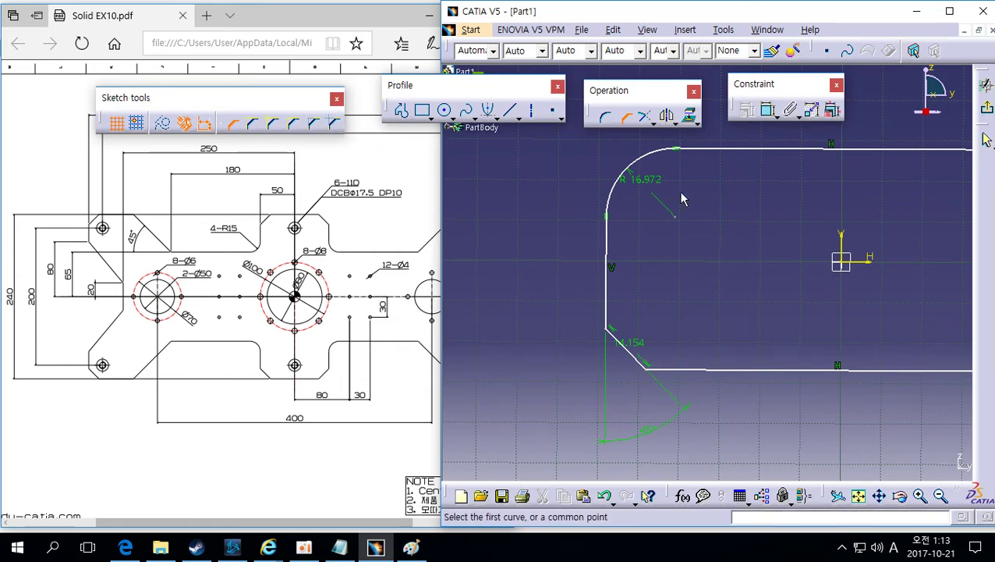
pyautogui.moveTo(756, 328); pyautogui.dragTo(698, 309, button='middle')
pyautogui.moveTo(728, 349); pyautogui.dragTo(533, 326, button='middle')
pyautogui.click(737, 331)
pyautogui.click(759, 318)
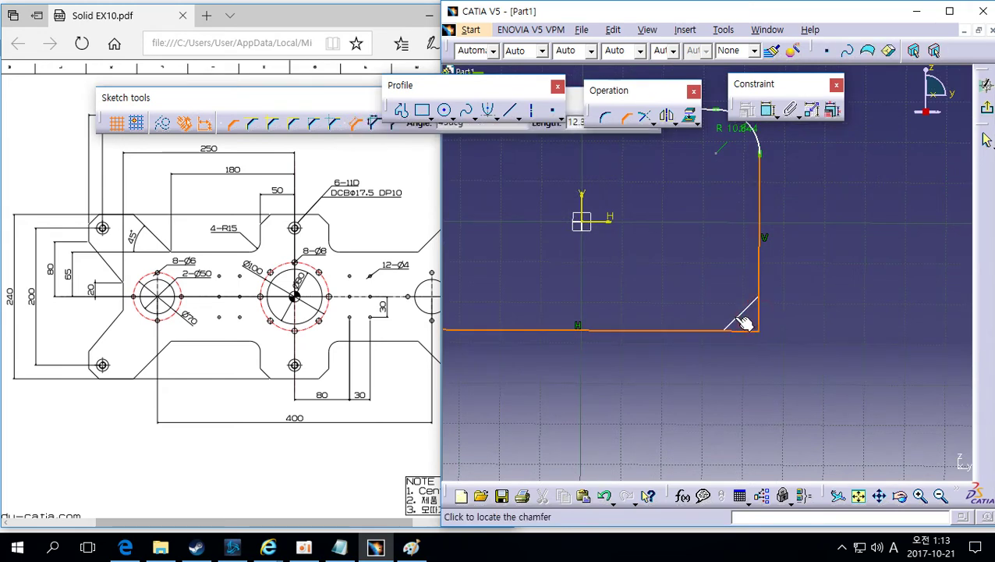
pyautogui.moveTo(340, 98); pyautogui.dragTo(309, 150)
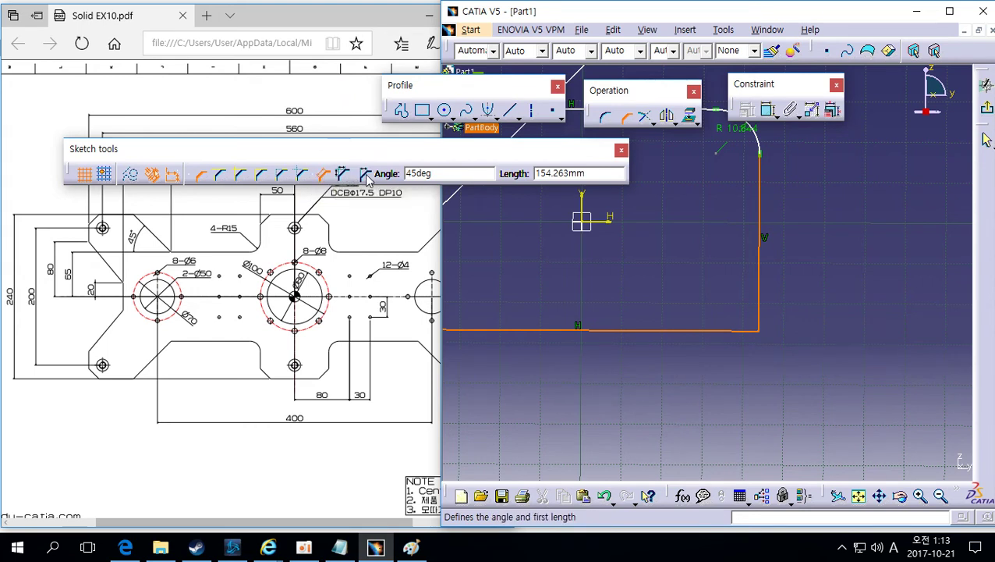
pyautogui.click(343, 175)
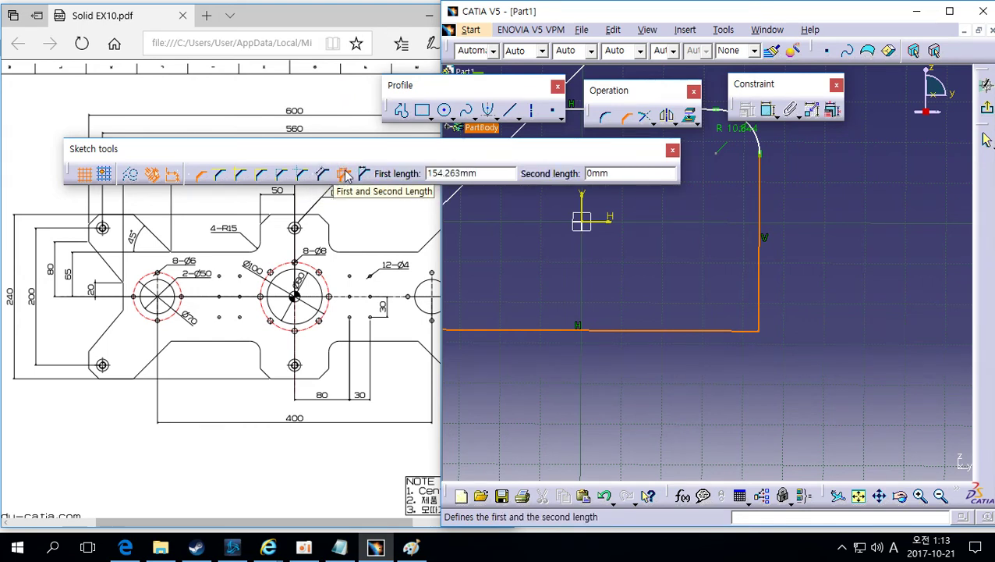
pyautogui.click(753, 314)
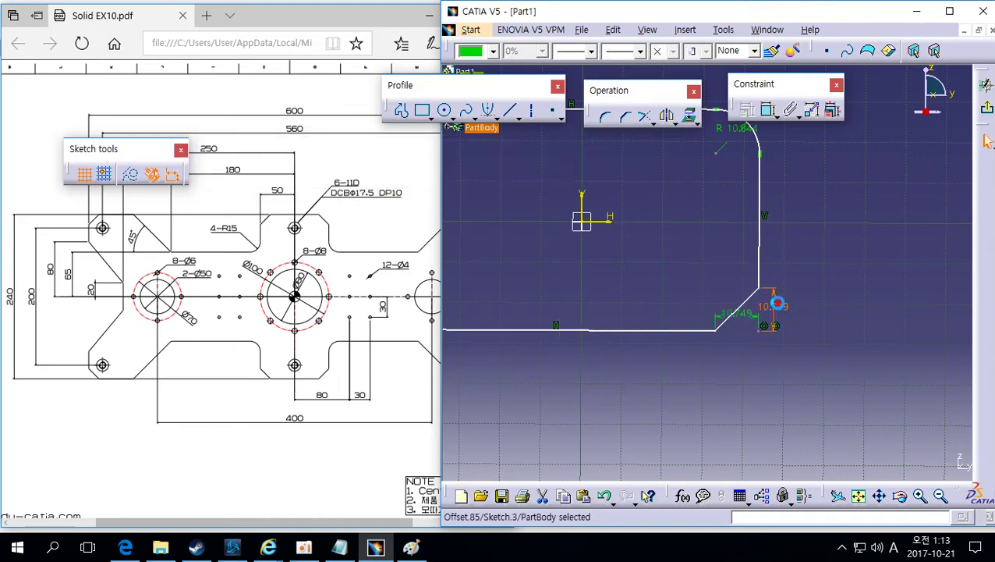
# Step: Set the lower-right chamfer's vertical length to 10 mm and its horizontal length to 5 mm
pyautogui.doubleClick(771, 307)
pyautogui.write('10mm')
pyautogui.press('Return')
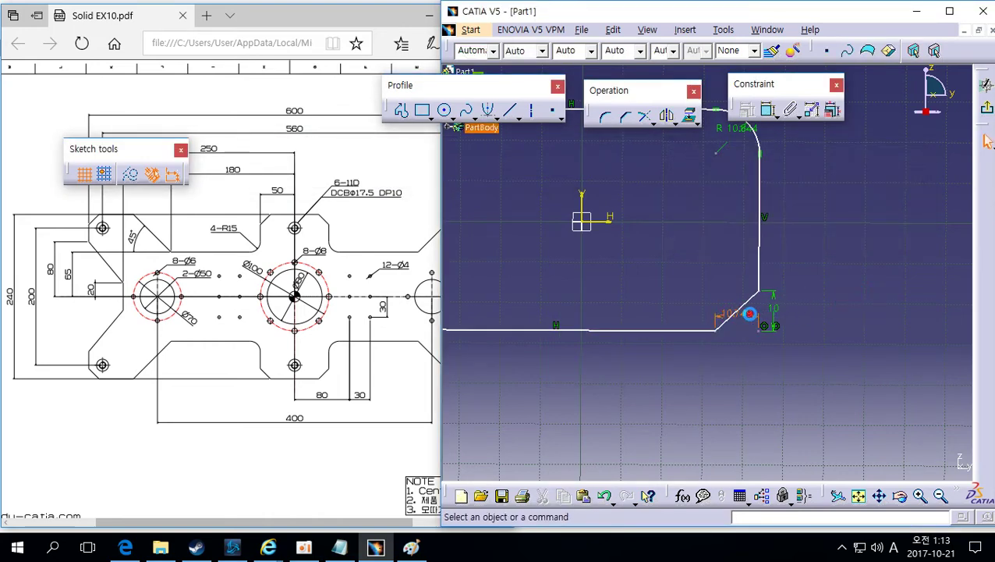
pyautogui.doubleClick(741, 314)
pyautogui.write('5mm')
pyautogui.press('Return')
# Step: Delete the whole practice rectangle with its rounded and chamfered corners from the sketch
pyautogui.click(913, 288)
pyautogui.moveTo(780, 269)
pyautogui.mouseDown(button='middle')
pyautogui.moveTo(776, 290)
pyautogui.moveTo(708, 279)
pyautogui.moveTo(700, 306)
pyautogui.moveTo(771, 348)
pyautogui.moveTo(746, 324)
pyautogui.mouseUp(button='middle')
pyautogui.moveTo(493, 193)
pyautogui.mouseDown()
pyautogui.moveTo(874, 440)
pyautogui.moveTo(879, 432)
pyautogui.mouseUp()
pyautogui.press('Delete')
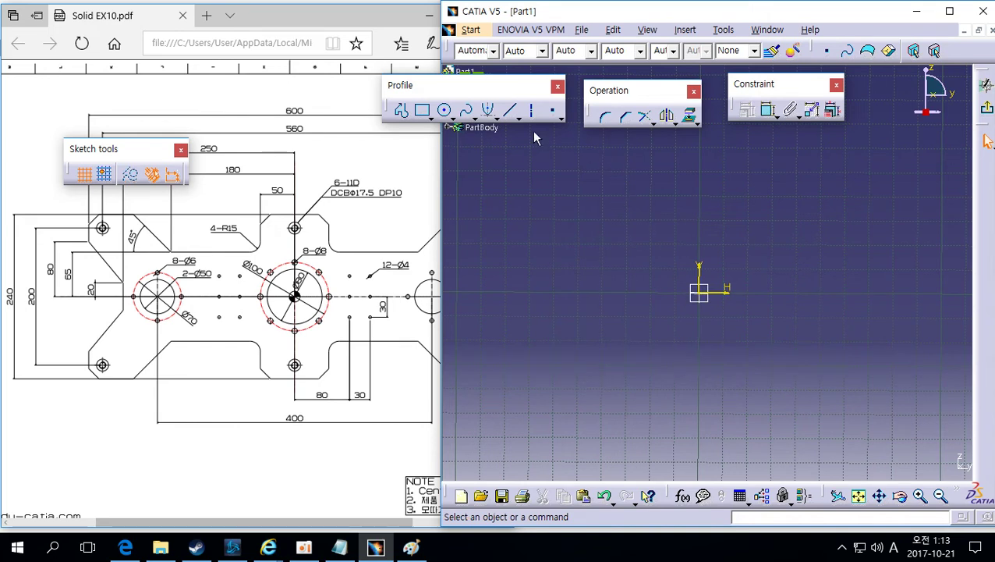
# Step: Draw a slightly rising line above the origin and a steep line crossing it near its right end
pyautogui.click(510, 110)
pyautogui.click(684, 232)
pyautogui.click(790, 220)
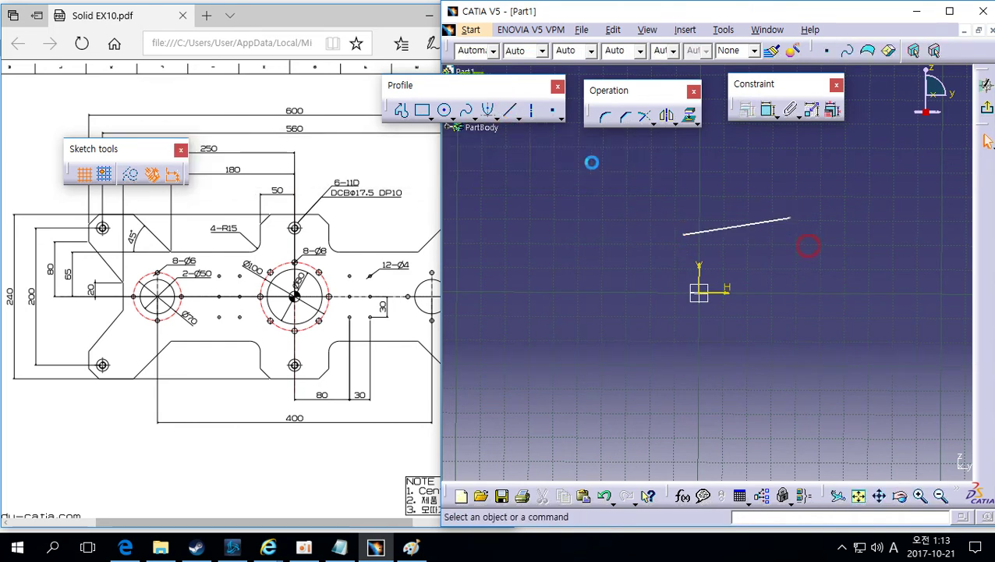
pyautogui.click(510, 110)
pyautogui.click(756, 207)
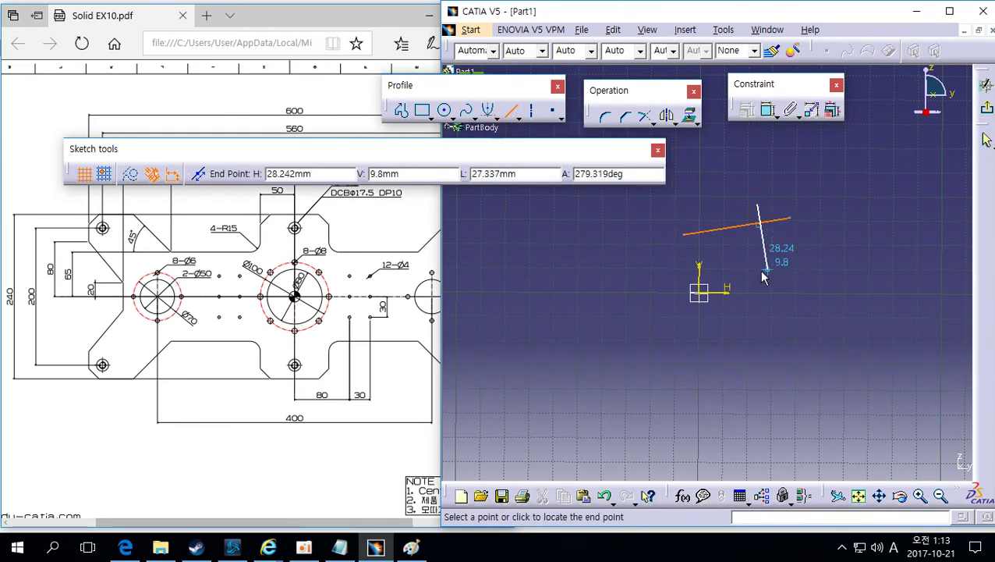
pyautogui.click(762, 274)
# Step: Shorten the slightly rising line with Trim so that it ends just short of the steep line
pyautogui.click(646, 118)
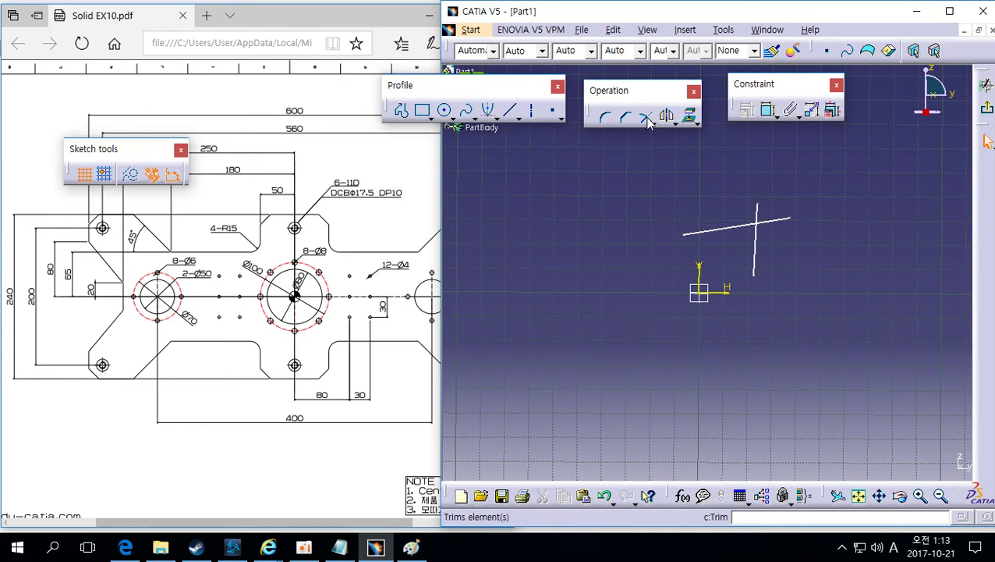
pyautogui.click(646, 119)
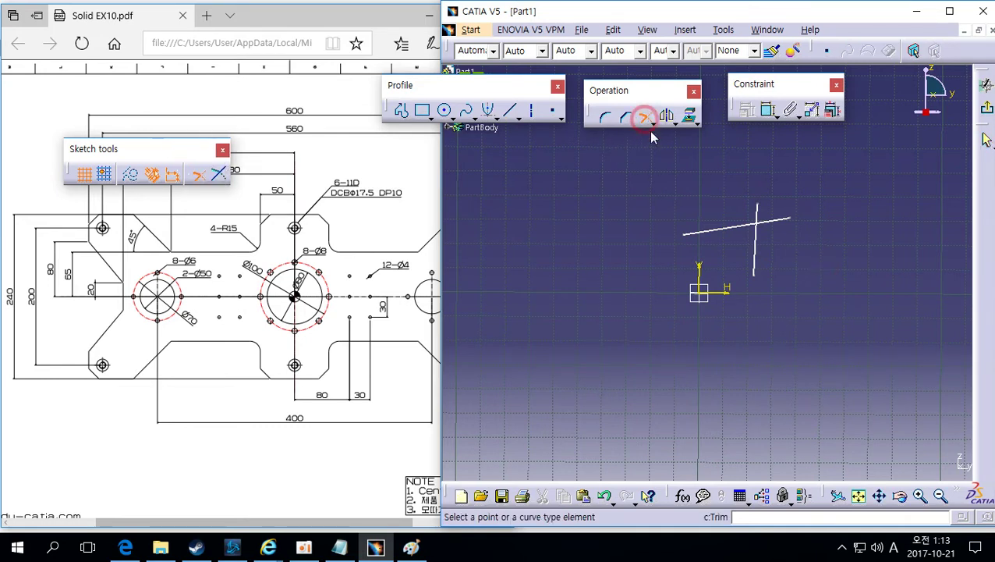
pyautogui.click(727, 230)
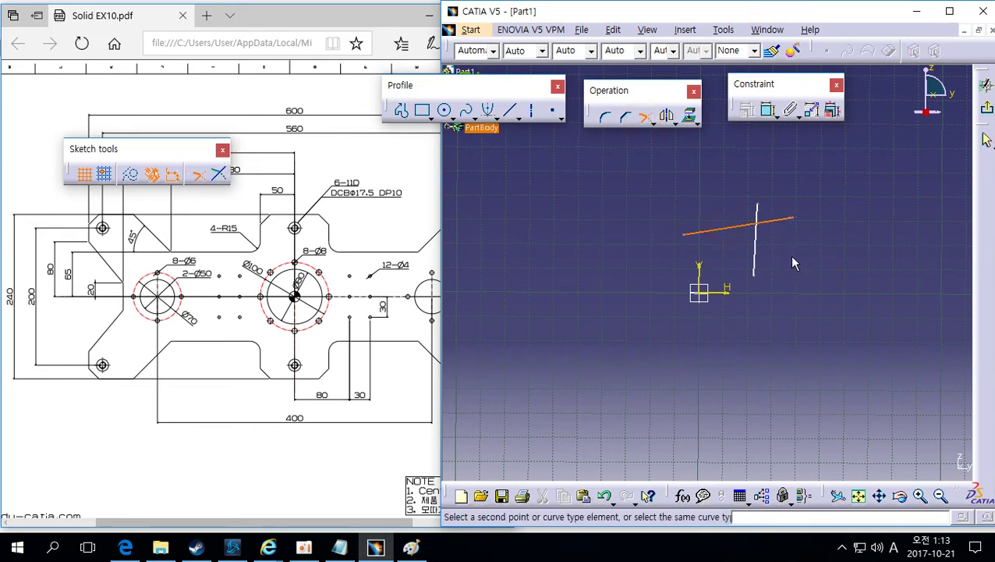
pyautogui.click(760, 259)
pyautogui.moveTo(747, 249)
pyautogui.mouseDown(button='middle')
pyautogui.moveTo(693, 270)
pyautogui.moveTo(673, 239)
pyautogui.mouseUp(button='middle')
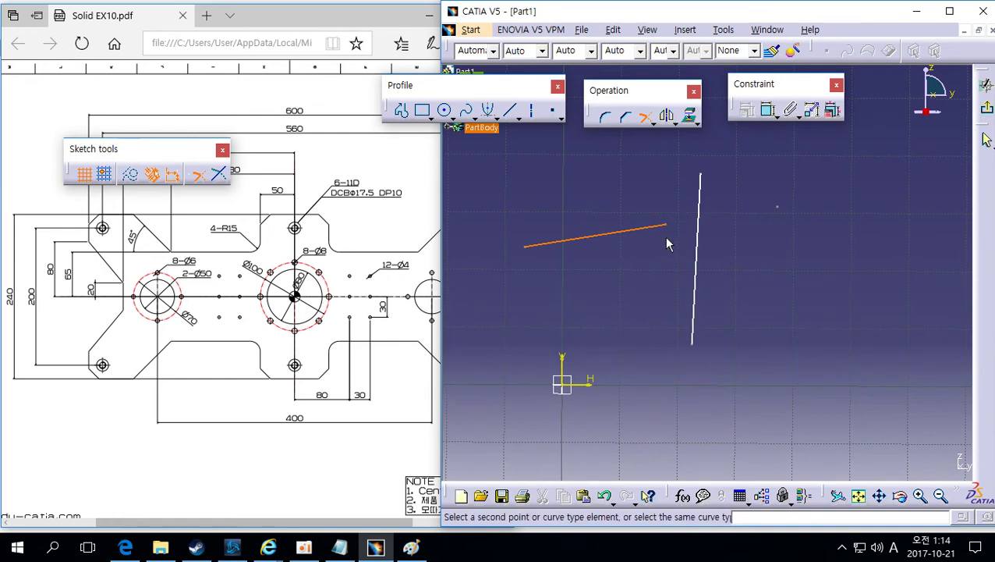
pyautogui.click(665, 238)
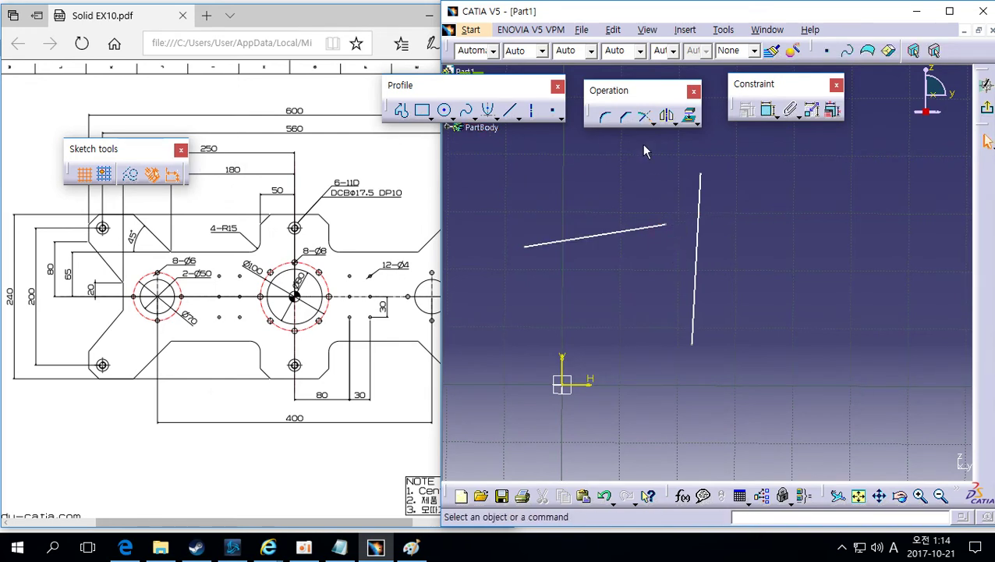
# Step: Extend the shortened line with Trim past the steep line
pyautogui.click(644, 117)
pyautogui.click(622, 236)
pyautogui.click(757, 222)
# Step: Trim both lines at their intersection into a corner, keeping the left segment and the lower segment
pyautogui.click(643, 116)
pyautogui.click(651, 228)
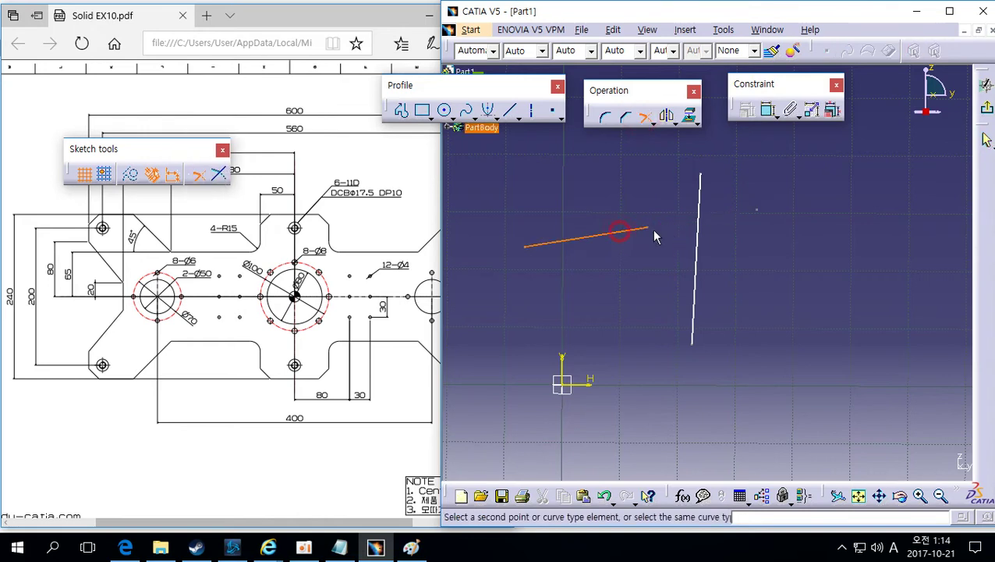
pyautogui.click(697, 251)
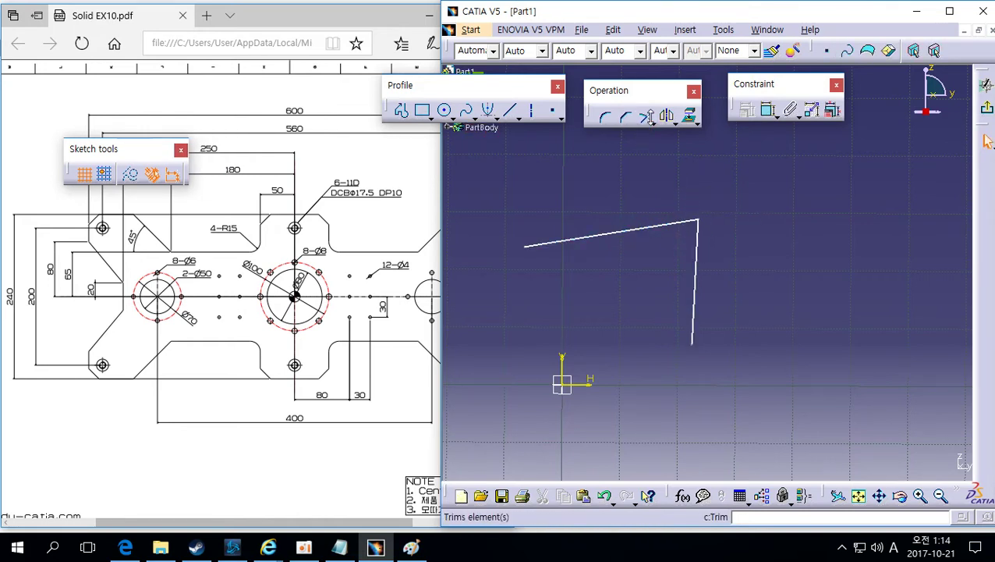
# Step: Delete the two lines that form the corner
pyautogui.moveTo(638, 198); pyautogui.dragTo(624, 234, button='middle')
pyautogui.moveTo(563, 187); pyautogui.dragTo(763, 337)
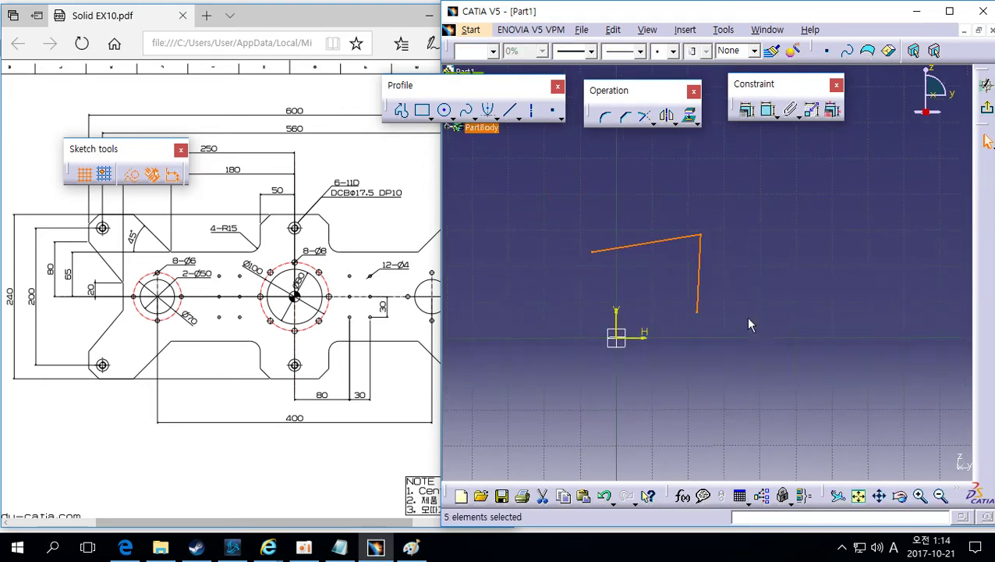
pyautogui.press('Delete')
# Step: Draw a nearly horizontal line above and right of the origin and a steep line crossing it near its right end
pyautogui.click(509, 110)
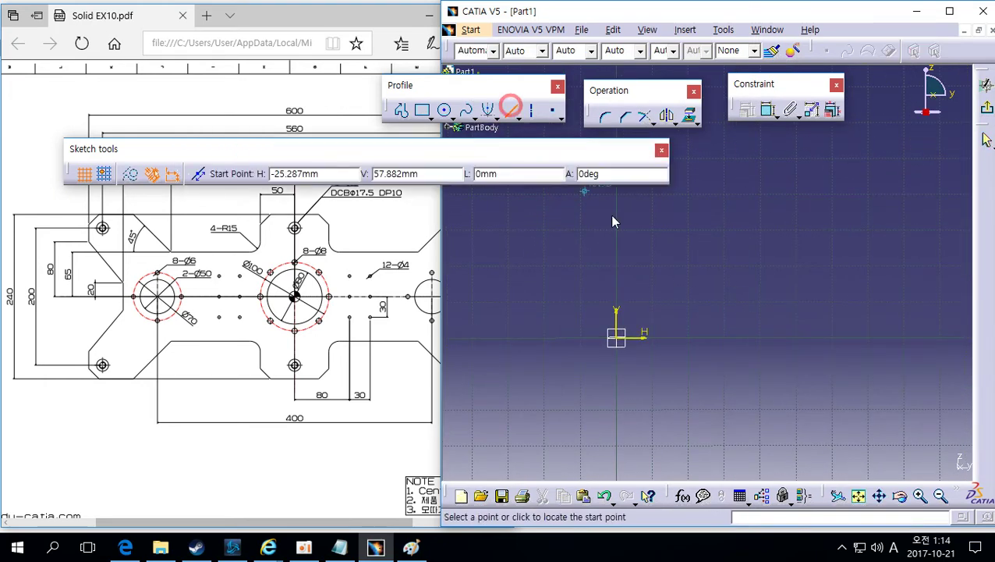
pyautogui.click(664, 246)
pyautogui.click(783, 250)
pyautogui.click(509, 110)
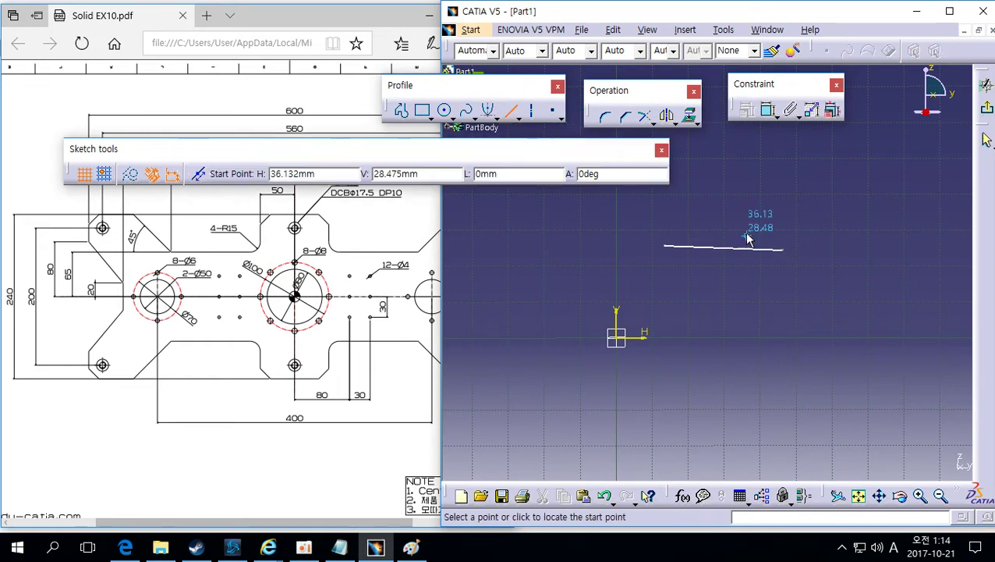
pyautogui.click(746, 235)
pyautogui.click(764, 301)
pyautogui.click(835, 303)
# Step: Remove the nearly horizontal line's short overhang right of the steep line with Quick Trim
pyautogui.click(654, 121)
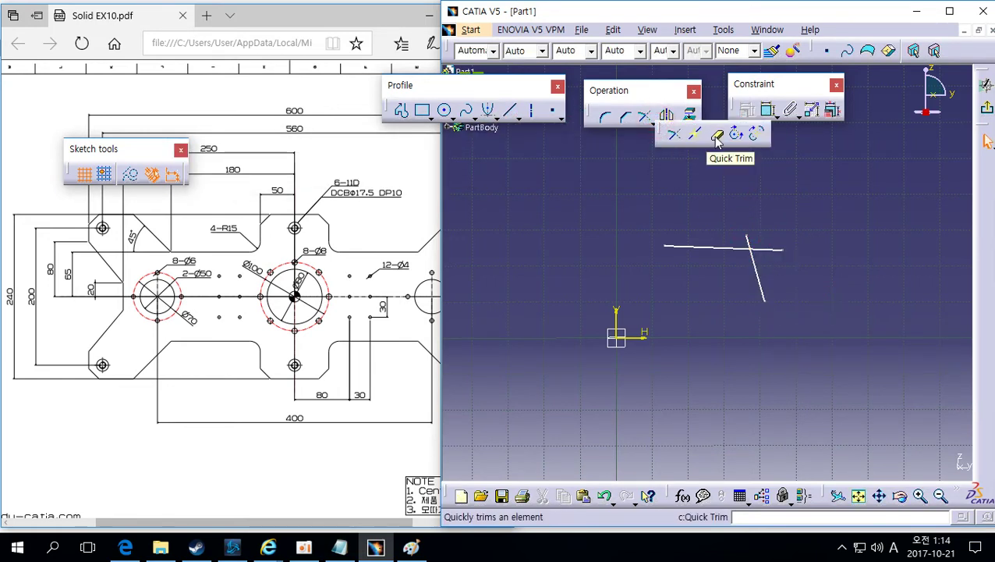
pyautogui.click(718, 136)
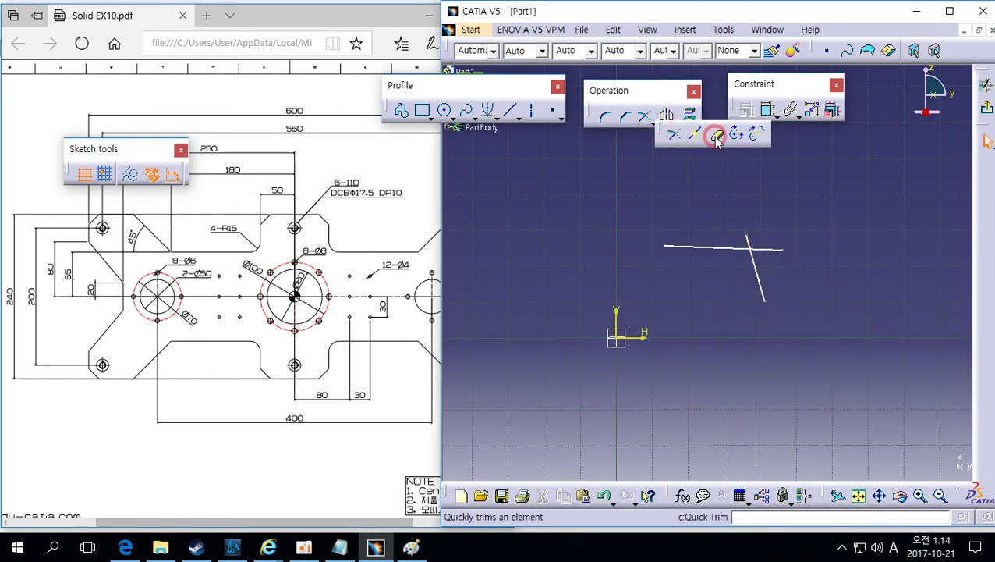
pyautogui.click(776, 254)
pyautogui.moveTo(776, 254)
pyautogui.mouseDown(button='middle')
pyautogui.moveTo(671, 284)
pyautogui.moveTo(563, 266)
pyautogui.mouseUp(button='middle')
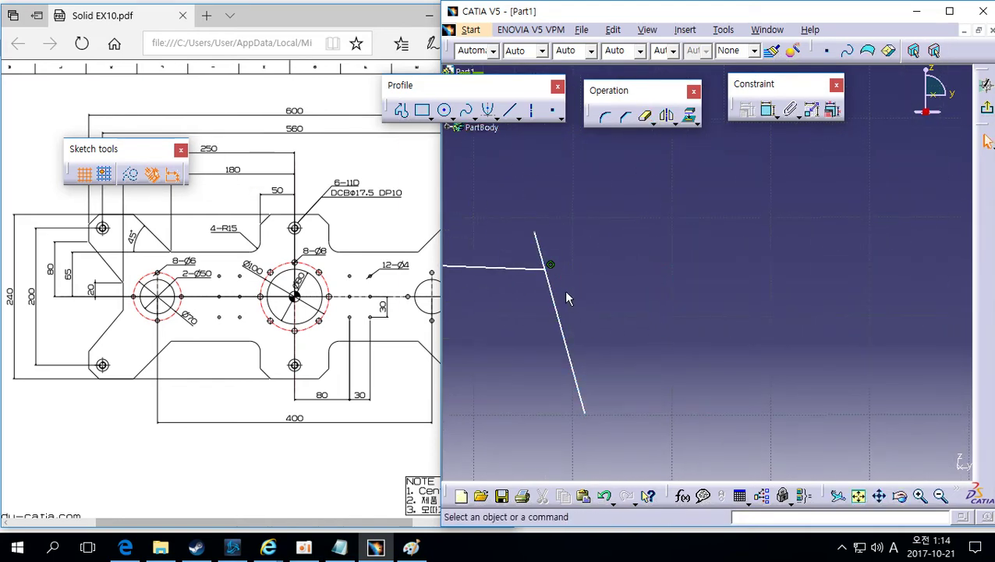
# Step: Delete the quick-trimmed line and the steep line to empty the sketch
pyautogui.moveTo(668, 292); pyautogui.dragTo(675, 351, button='middle')
pyautogui.moveTo(731, 375); pyautogui.dragTo(524, 186)
pyautogui.moveTo(651, 216)
pyautogui.mouseDown(button='middle')
pyautogui.moveTo(657, 279)
pyautogui.moveTo(671, 277)
pyautogui.moveTo(728, 349)
pyautogui.mouseUp(button='middle')
pyautogui.press('Delete')
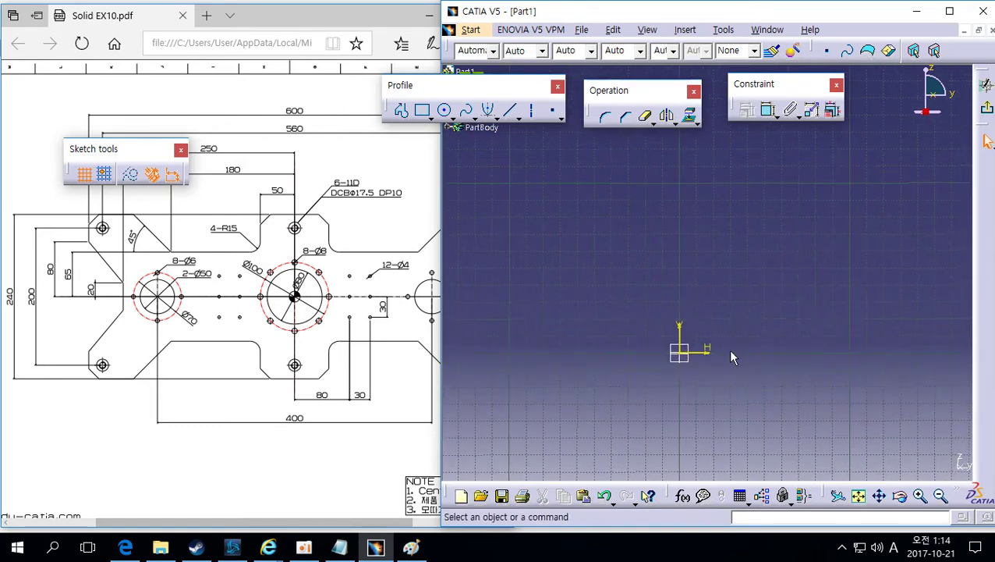
# Step: Switch the trimming tool from Quick Trim back to the standard Trim and leave the command
pyautogui.click(655, 124)
pyautogui.click(655, 123)
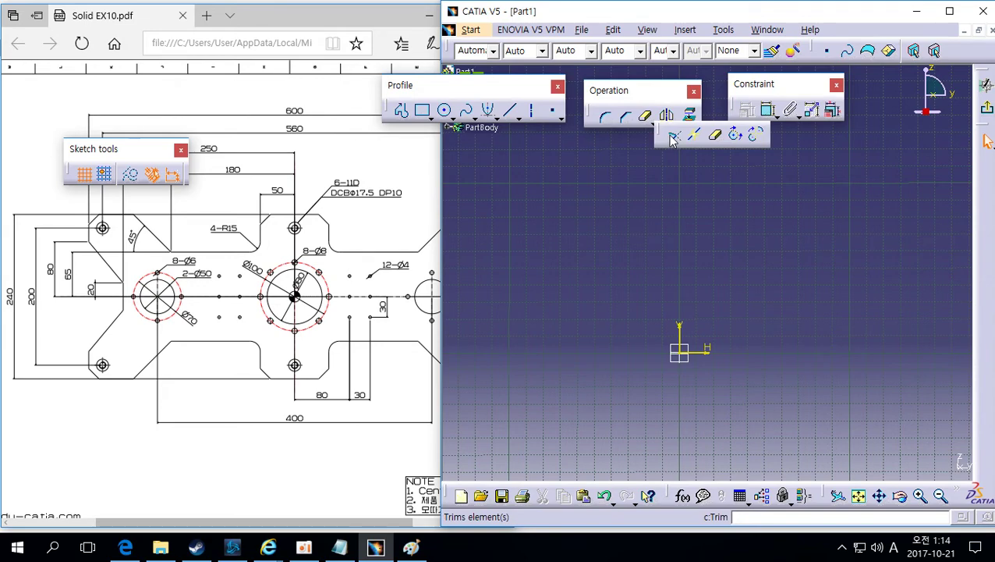
pyautogui.click(672, 138)
pyautogui.moveTo(719, 208); pyautogui.dragTo(728, 300, button='middle')
pyautogui.moveTo(723, 301)
pyautogui.mouseDown(button='middle')
pyautogui.moveTo(761, 260)
pyautogui.moveTo(734, 261)
pyautogui.moveTo(741, 226)
pyautogui.mouseUp(button='middle')
pyautogui.moveTo(766, 239); pyautogui.dragTo(720, 271, button='middle')
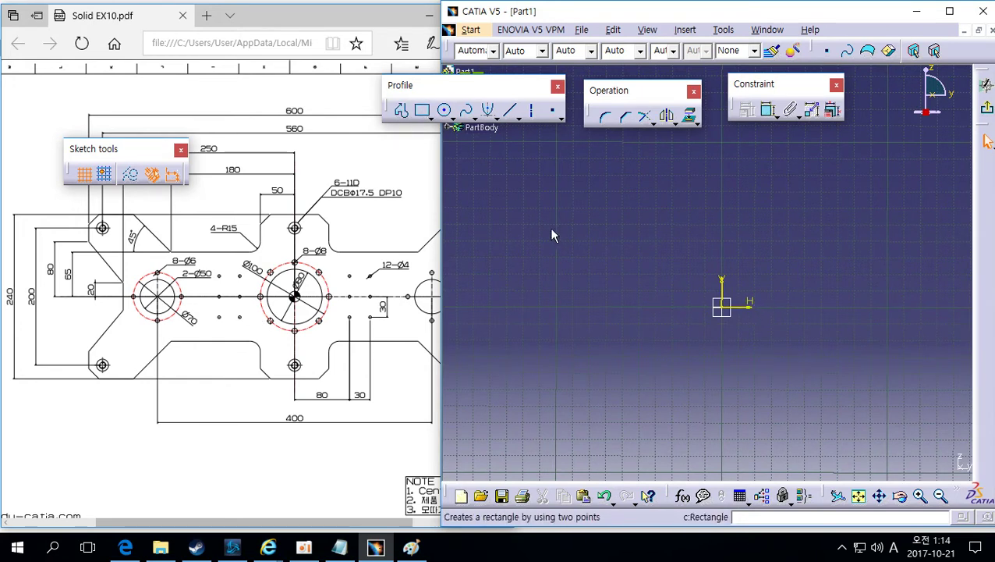
pyautogui.click(402, 110)
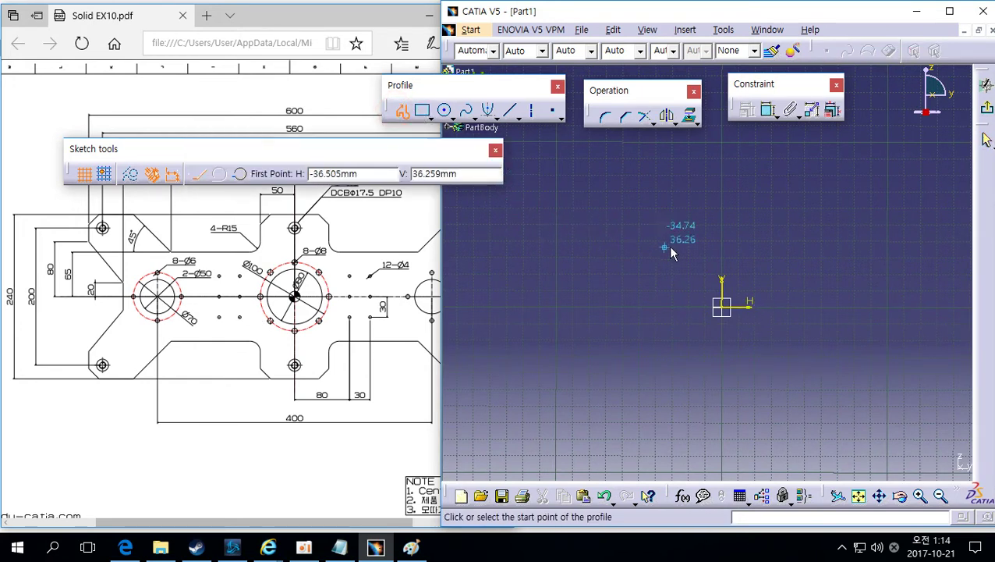
pyautogui.click(723, 176)
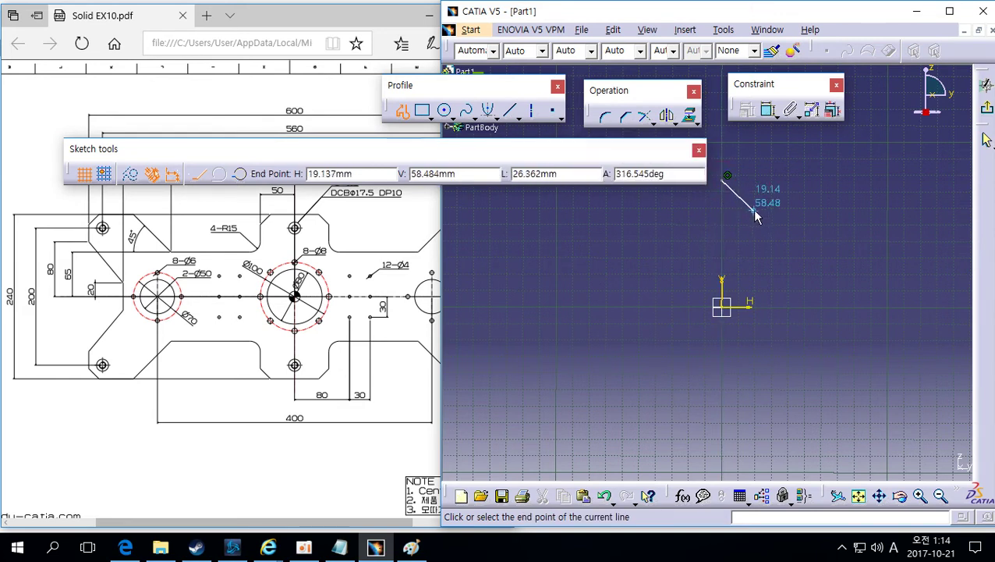
pyautogui.click(401, 112)
# Step: Start a profile above the origin: a horizontal line about 42 mm leftward, a vertical about 23 mm down and a horizontal about 51 mm leftward
pyautogui.click(401, 111)
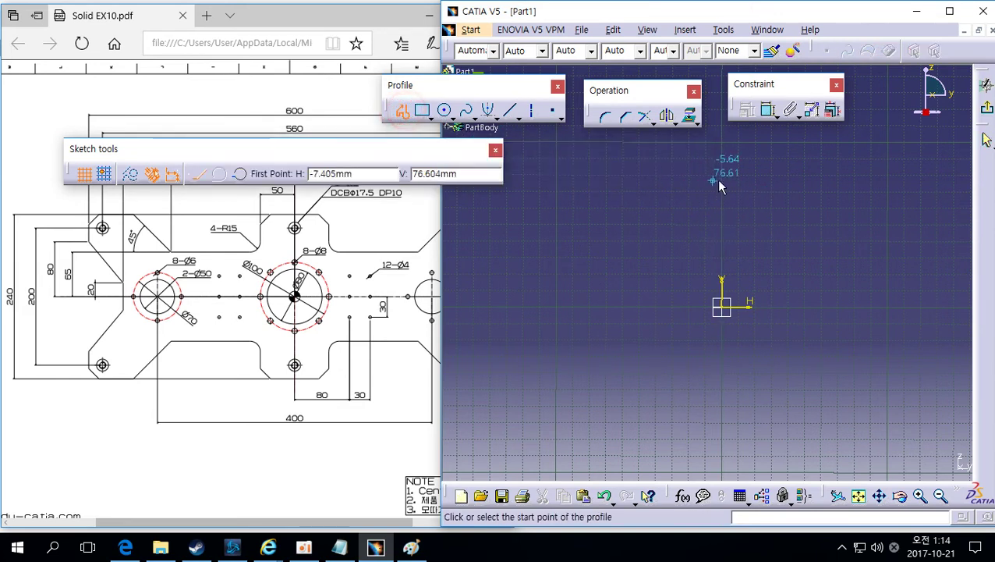
pyautogui.click(725, 199)
pyautogui.click(676, 191)
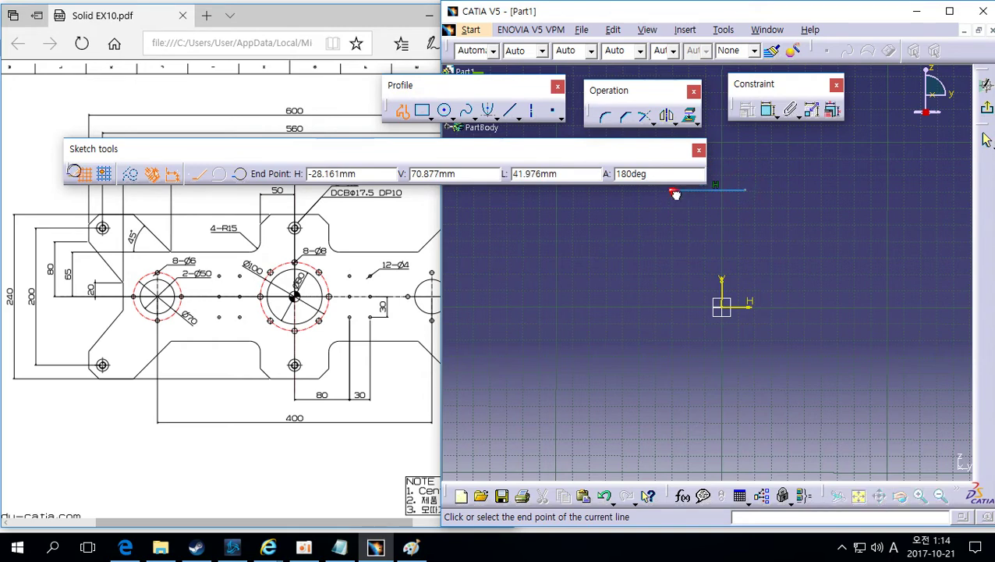
pyautogui.moveTo(673, 226); pyautogui.dragTo(680, 254, button='middle')
pyautogui.click(680, 253)
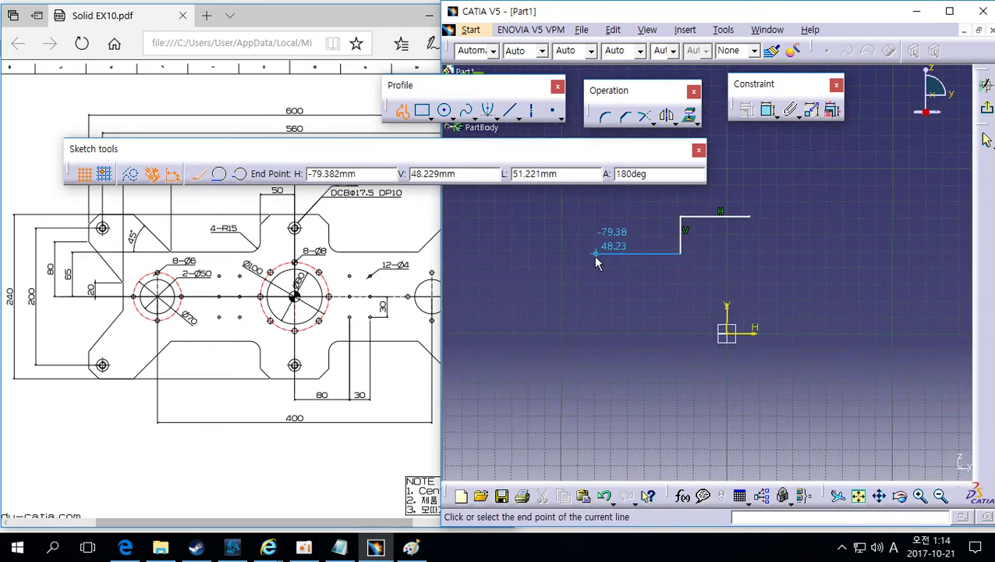
pyautogui.click(594, 253)
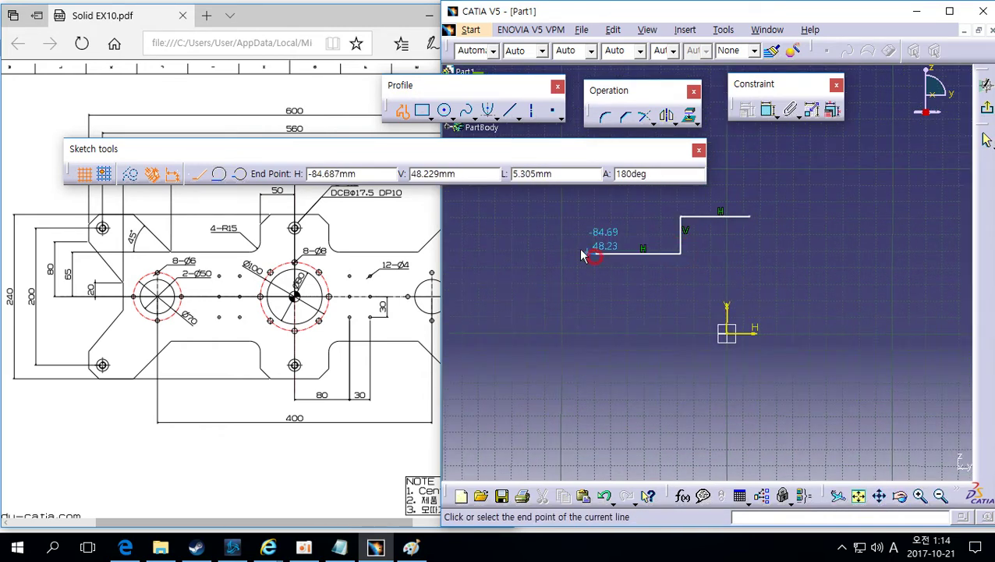
# Step: Continue the profile with a diagonal up-left, a horizontal at the first line's height, a short vertical down, an inward diagonal and a vertical about 30 mm down
pyautogui.click(557, 216)
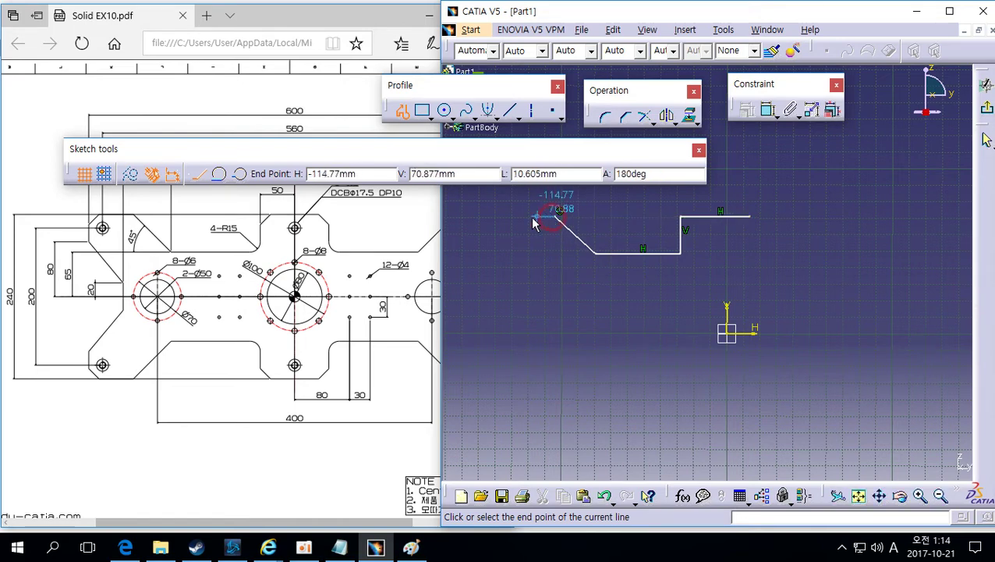
pyautogui.click(503, 246)
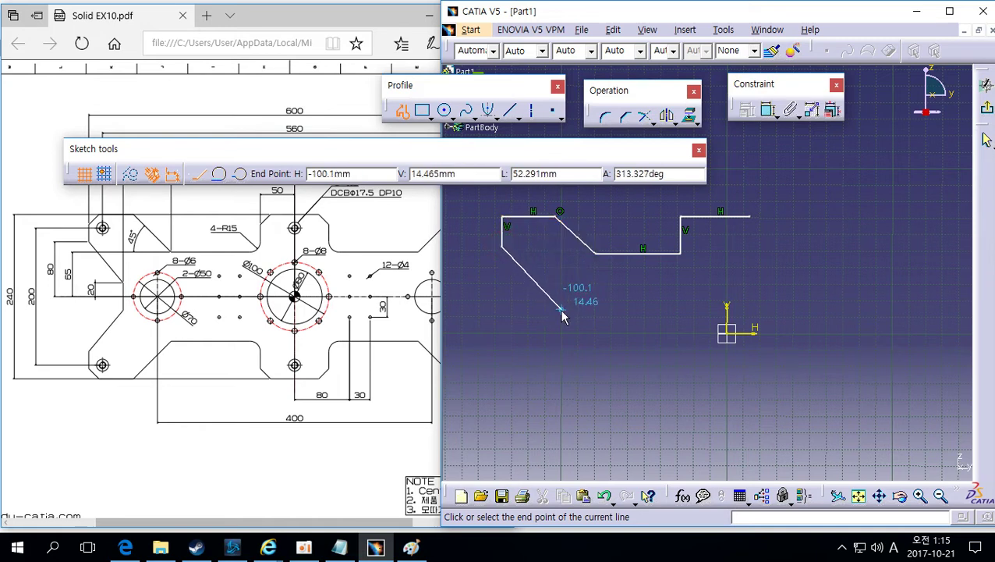
pyautogui.click(559, 310)
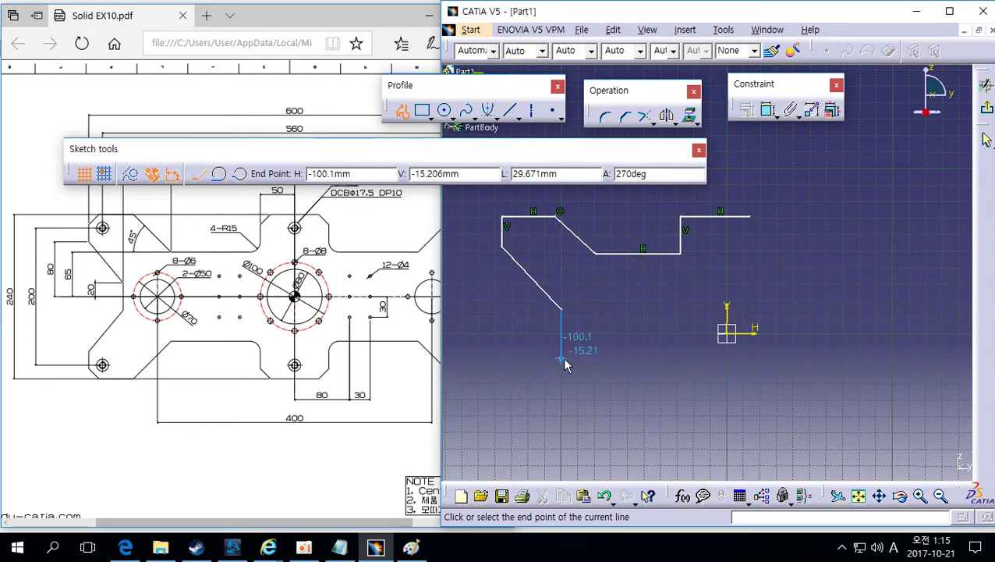
pyautogui.click(561, 357)
pyautogui.press('Escape')
# Step: Dimension the profile's top right horizontal line from the horizontal axis and set the distance to 120 mm
pyautogui.moveTo(662, 291); pyautogui.dragTo(670, 300, button='middle')
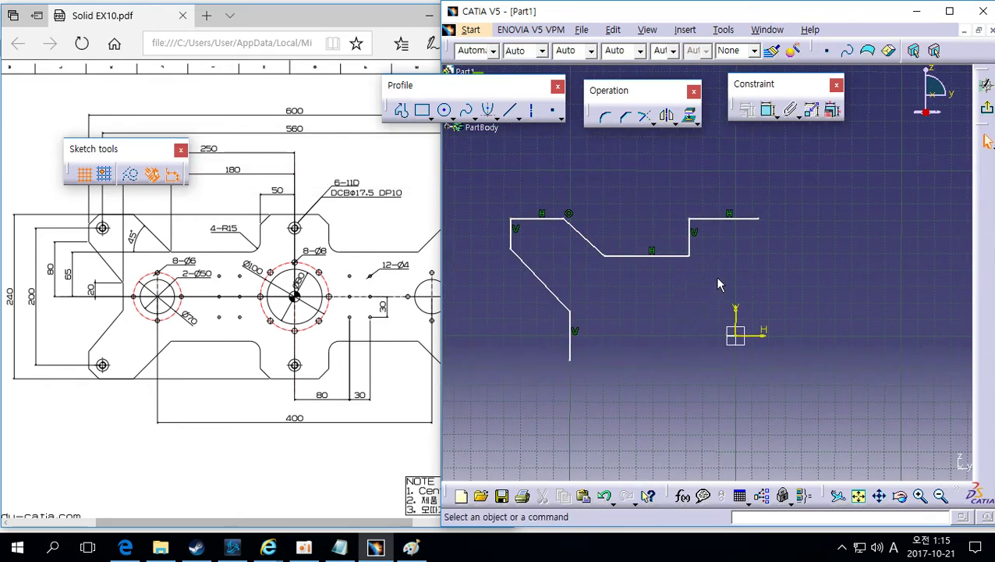
pyautogui.click(718, 221)
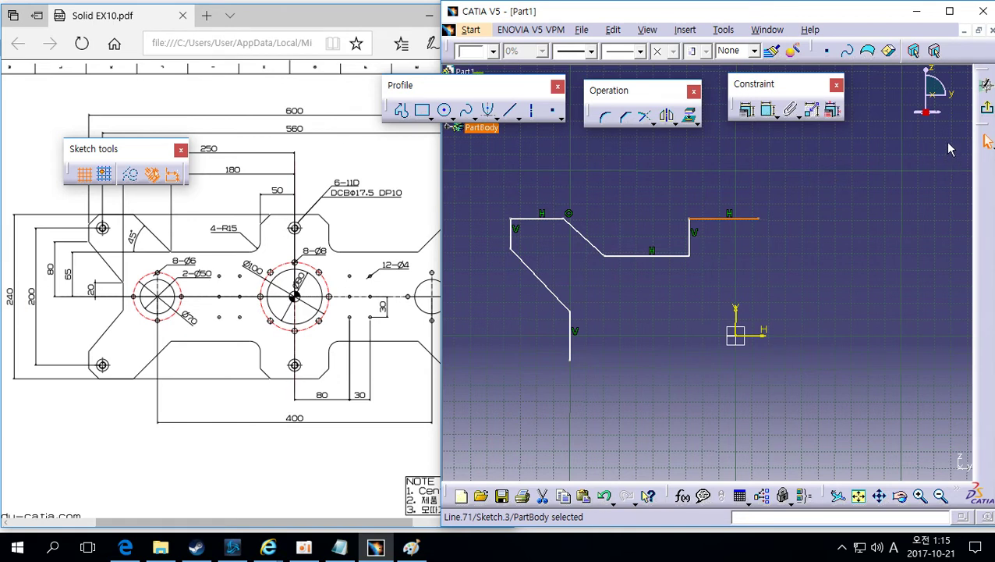
pyautogui.click(768, 110)
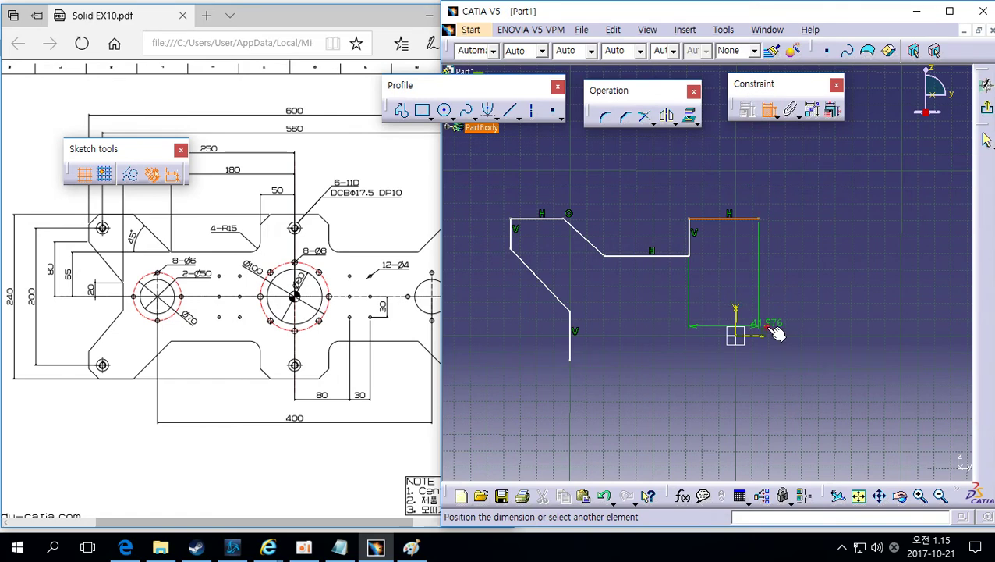
pyautogui.click(776, 333)
pyautogui.doubleClick(485, 294)
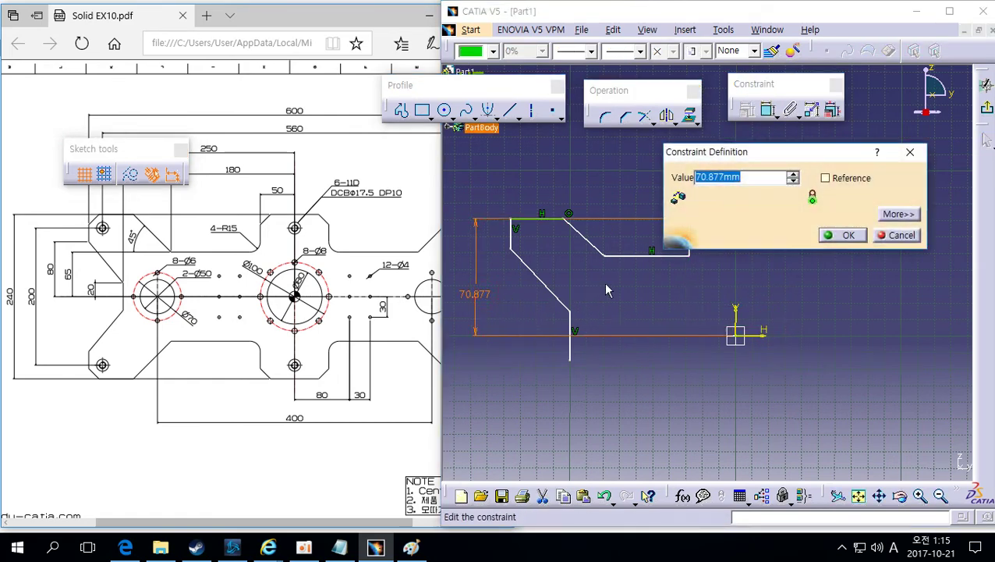
pyautogui.write('120')
pyautogui.press('Return')
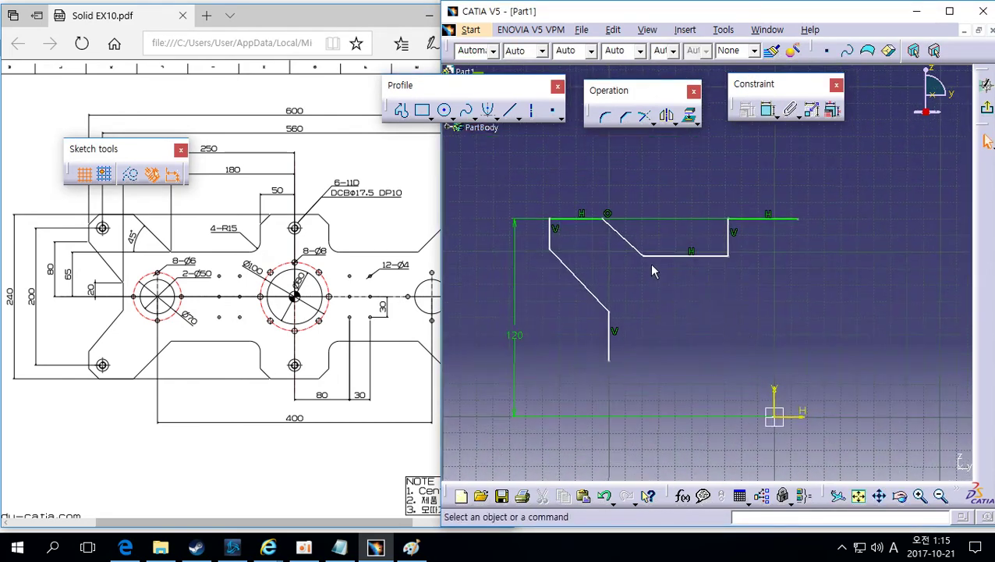
# Step: Delete the coincidence constraint at the top left horizontal line's right end and move that line above the level of the top right line
pyautogui.click(607, 213)
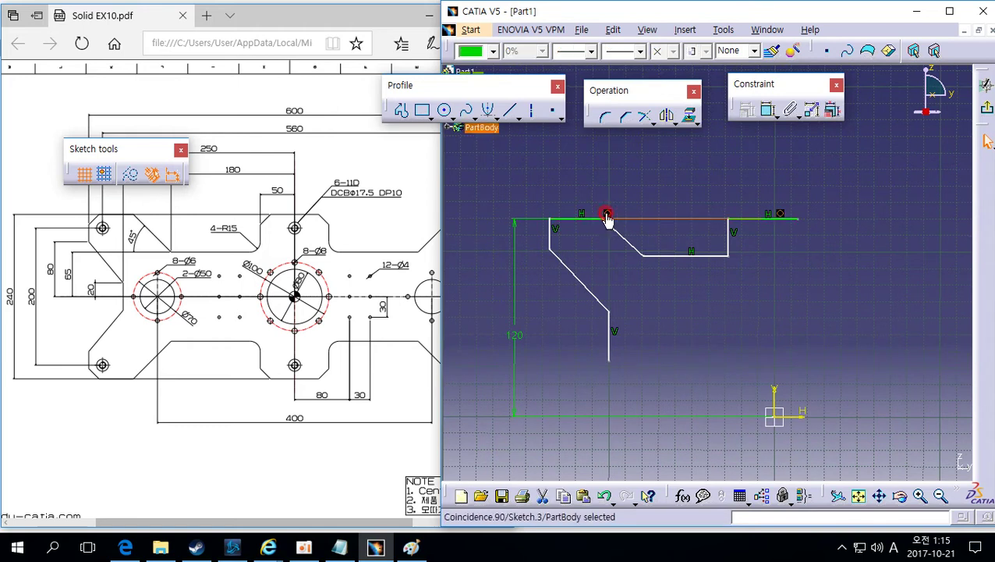
pyautogui.press('Delete')
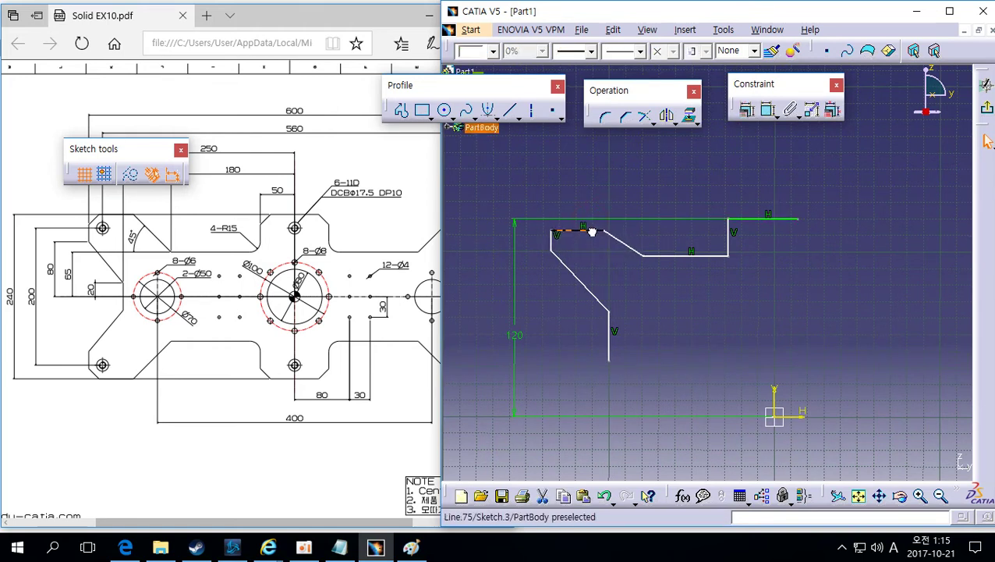
pyautogui.moveTo(586, 222); pyautogui.dragTo(592, 206)
pyautogui.click(608, 209)
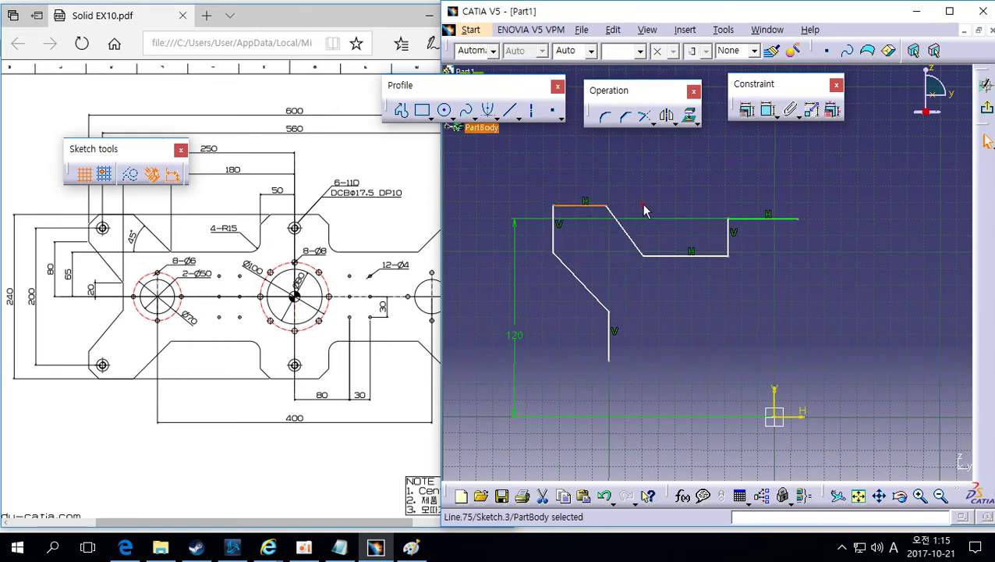
pyautogui.click(743, 220)
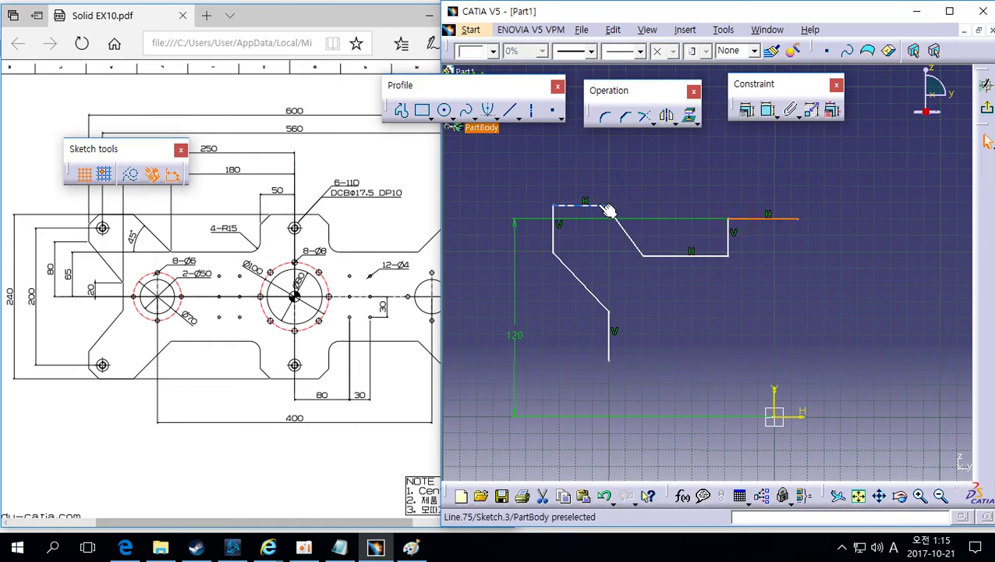
pyautogui.click(656, 208)
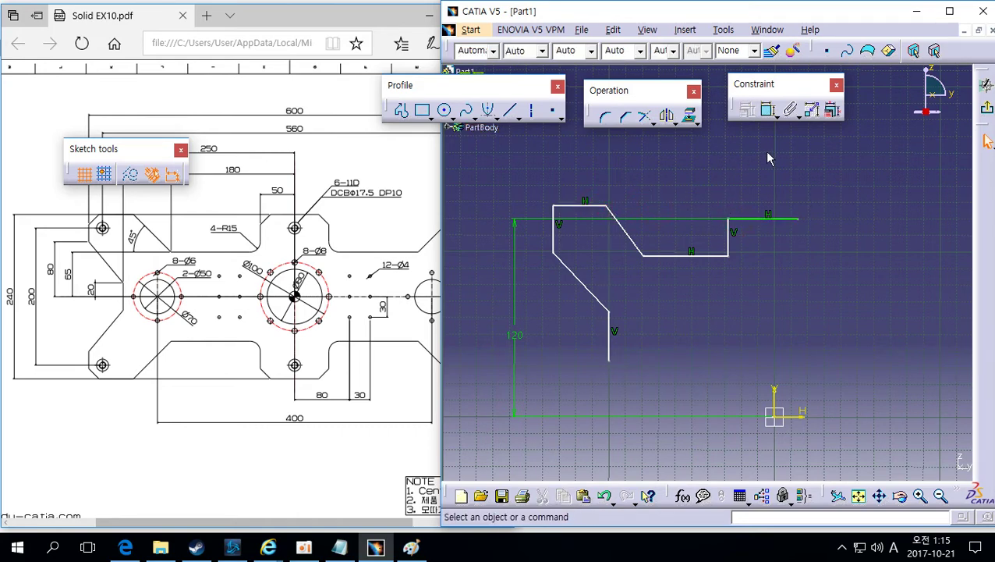
# Step: Apply a coincidence constraint between the top left and top right horizontal lines
pyautogui.click(769, 109)
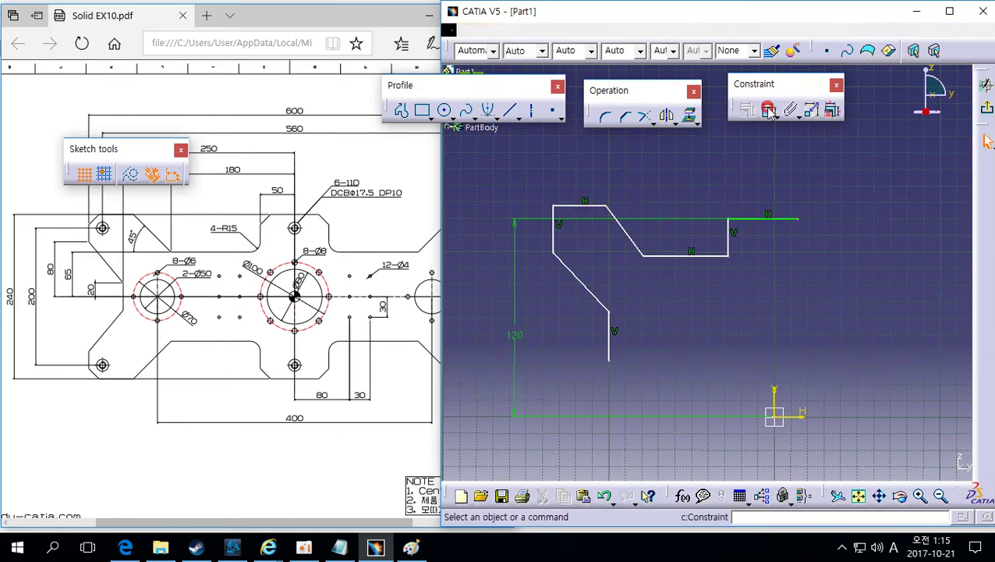
pyautogui.click(755, 218)
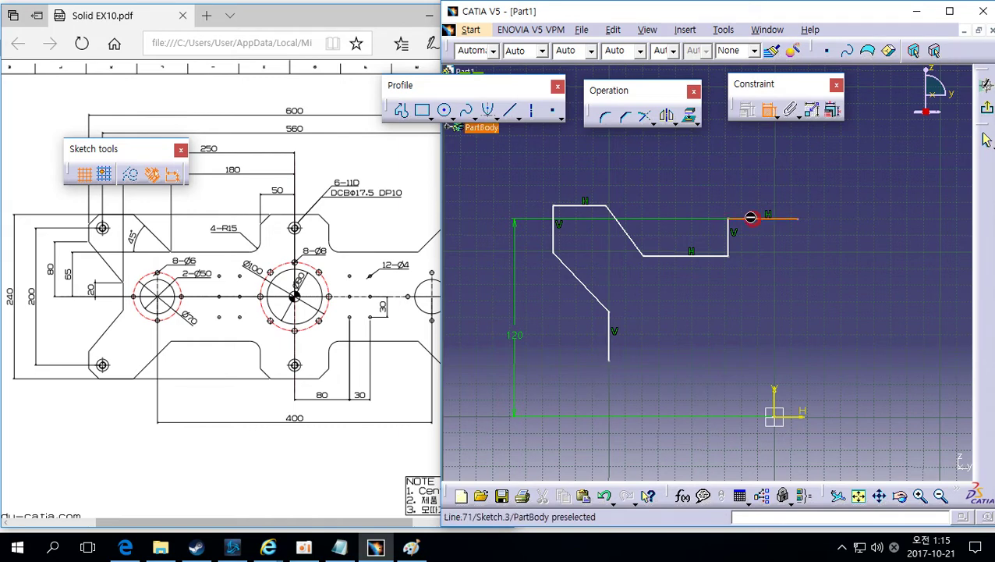
pyautogui.click(592, 203)
pyautogui.rightClick(678, 184)
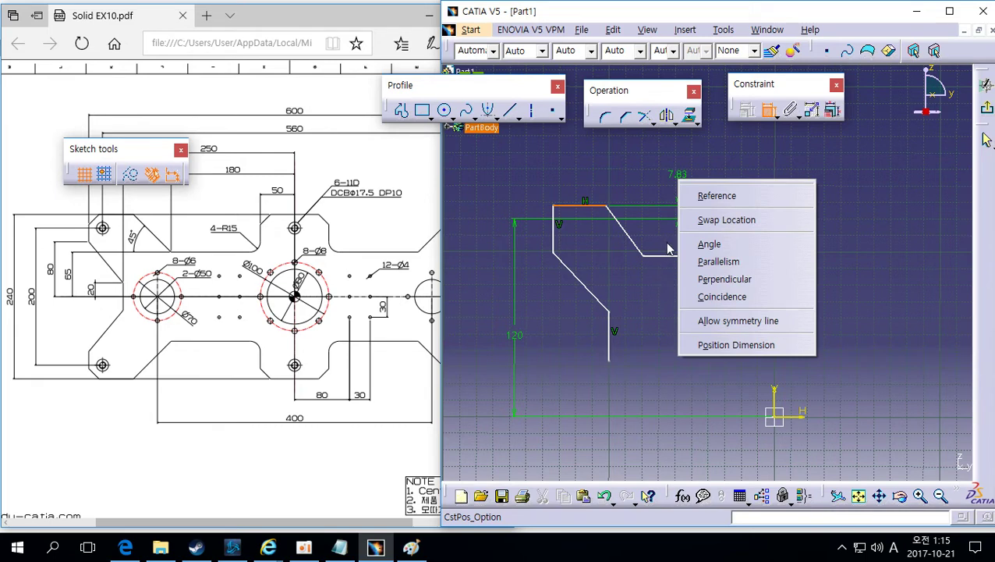
pyautogui.click(720, 298)
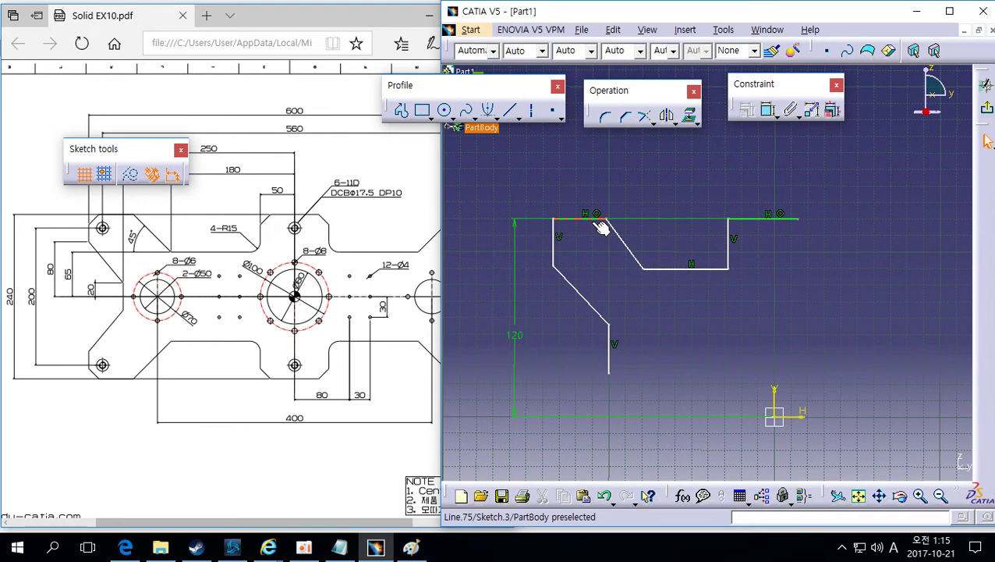
pyautogui.moveTo(681, 302)
pyautogui.mouseDown(button='middle')
pyautogui.moveTo(693, 322)
pyautogui.moveTo(719, 299)
pyautogui.moveTo(713, 334)
pyautogui.mouseUp(button='middle')
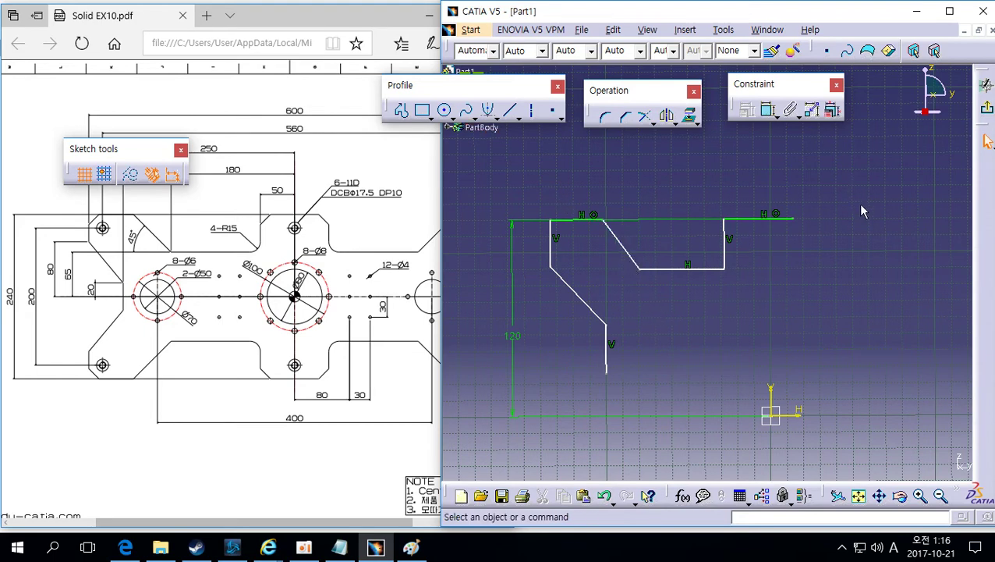
# Step: Dimension the notch's right vertical line from the vertical axis and set the distance to 50 mm
pyautogui.moveTo(803, 308); pyautogui.dragTo(786, 313, button='middle')
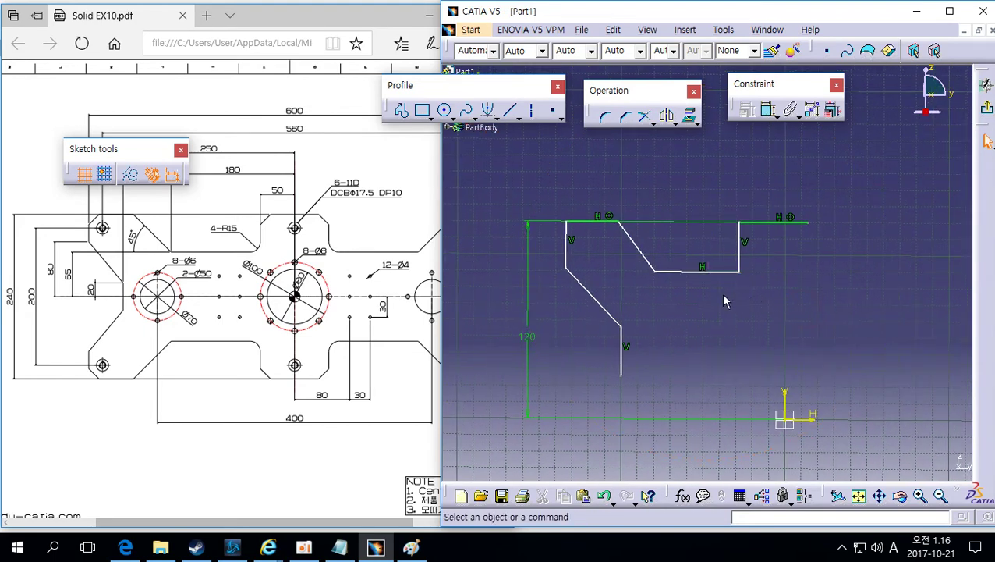
pyautogui.click(739, 243)
pyautogui.click(765, 112)
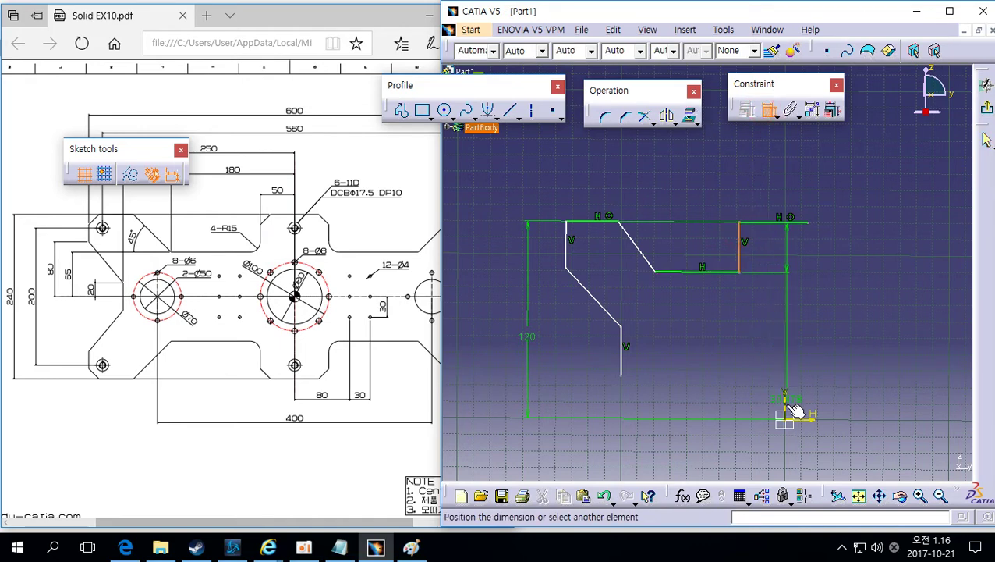
pyautogui.click(784, 402)
pyautogui.doubleClick(772, 196)
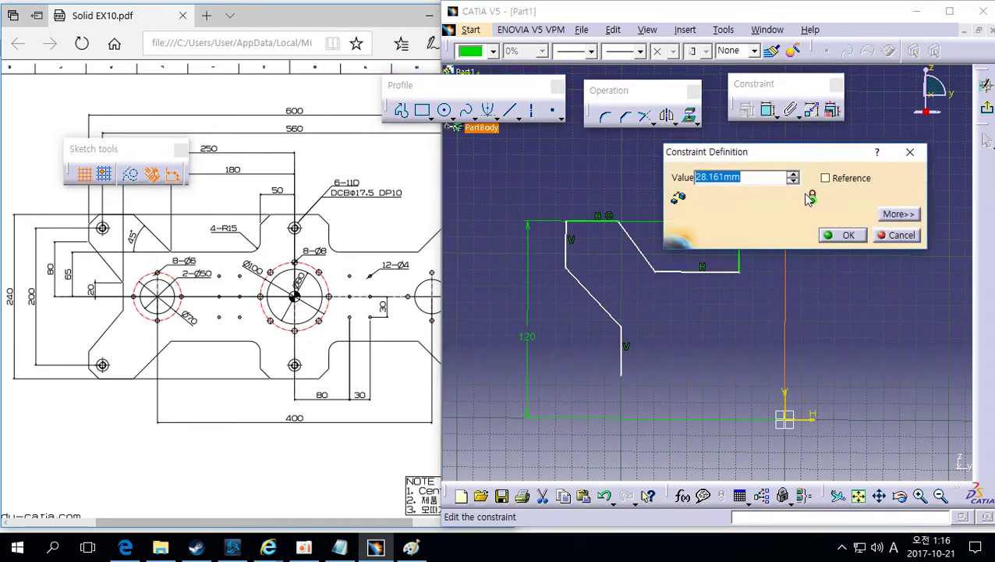
pyautogui.write('50')
pyautogui.press('Return')
pyautogui.click(838, 183)
# Step: Dimension the notch's lower left corner from the vertical axis and set the distance to 180 mm
pyautogui.moveTo(717, 239); pyautogui.dragTo(769, 242, button='middle')
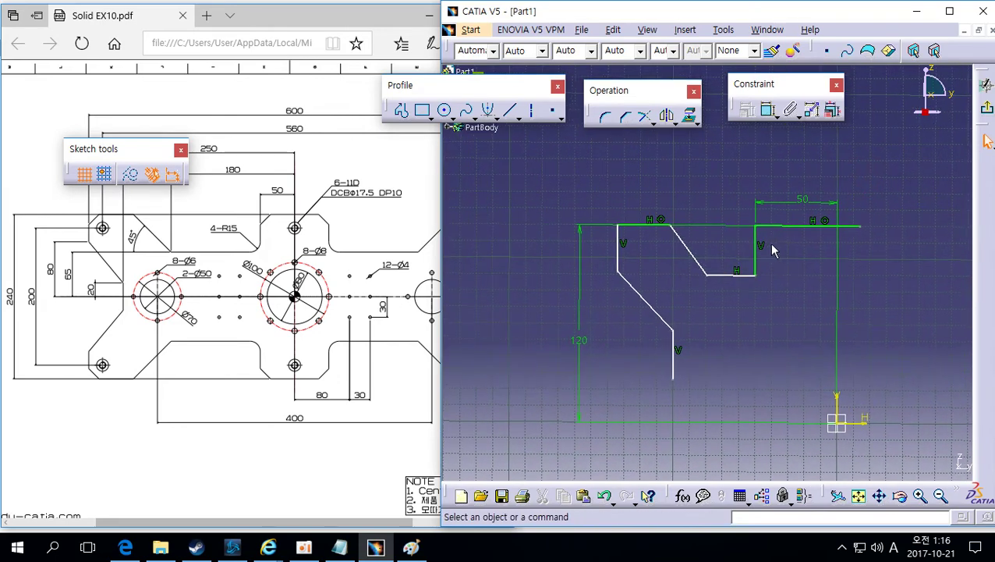
pyautogui.moveTo(719, 274); pyautogui.dragTo(703, 317, button='middle')
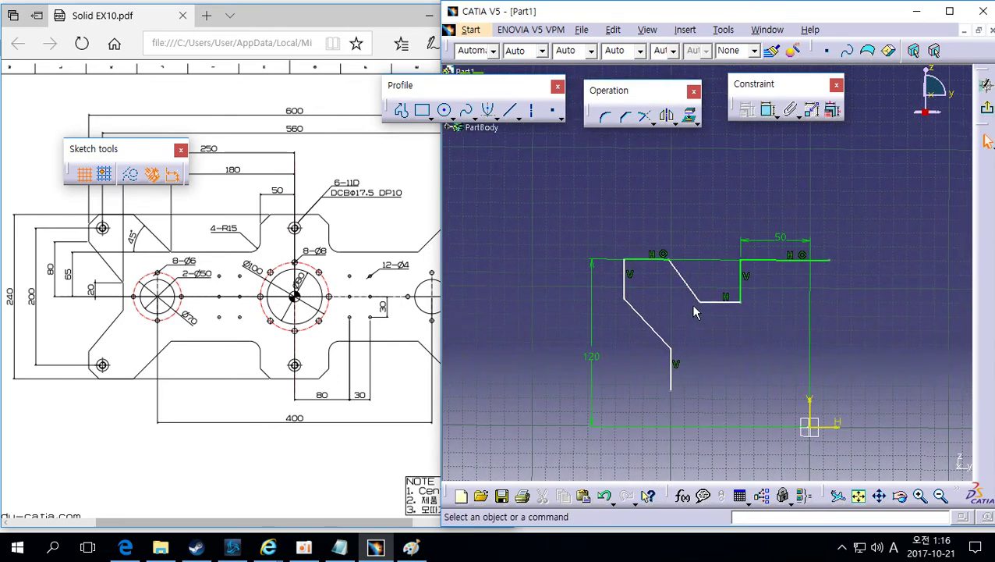
pyautogui.click(700, 302)
pyautogui.click(768, 110)
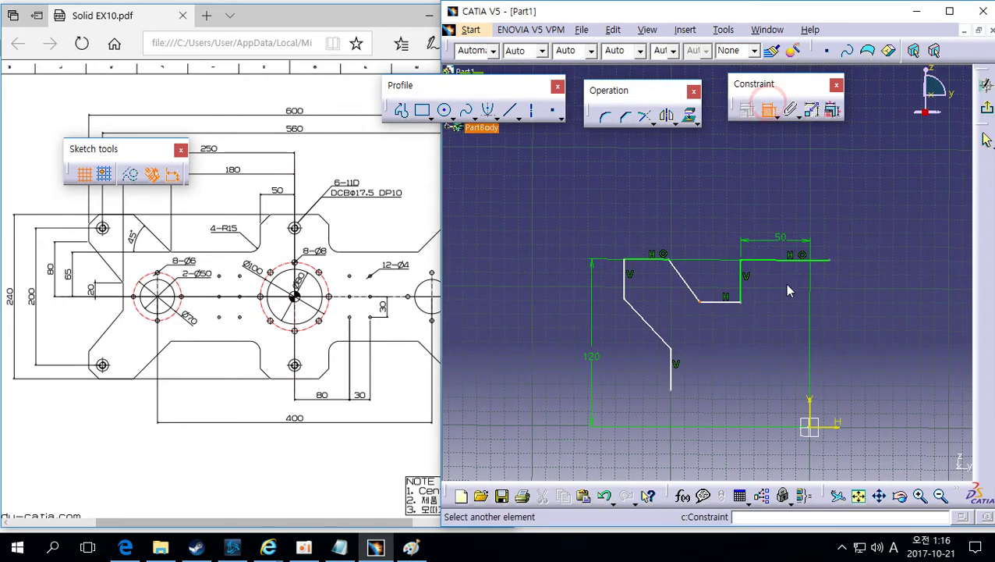
pyautogui.click(815, 411)
pyautogui.doubleClick(756, 197)
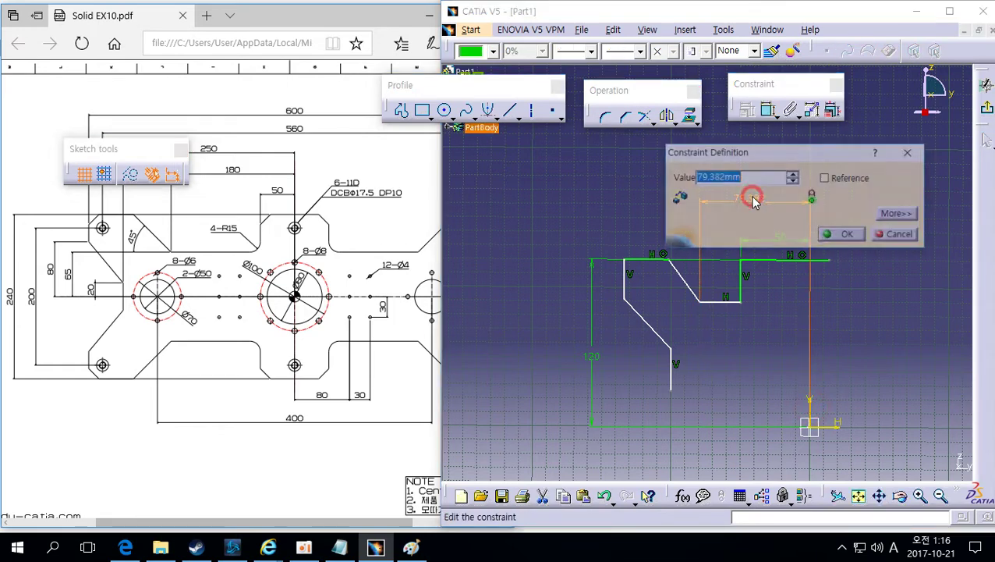
pyautogui.write('180')
pyautogui.click(656, 241)
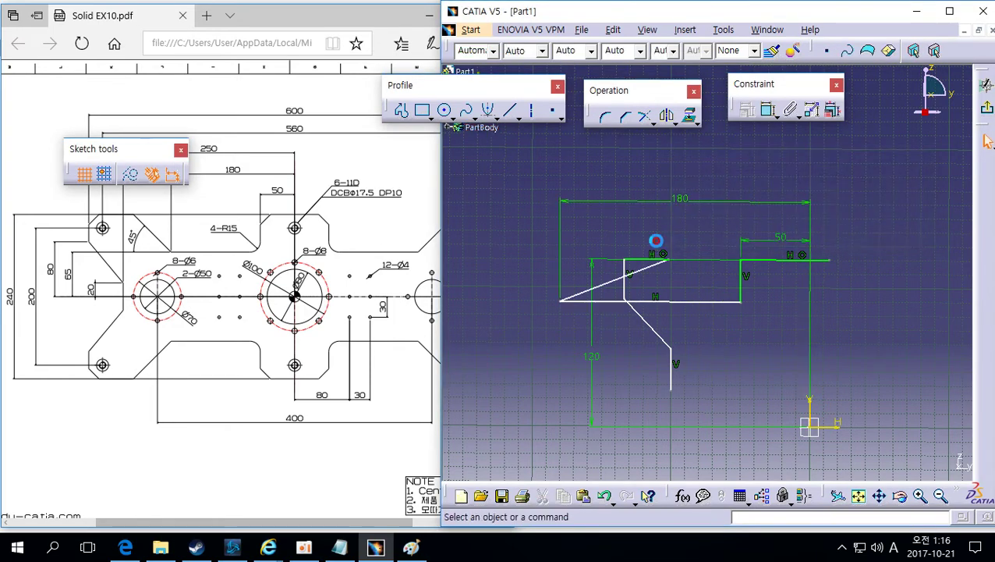
# Step: Move the outer left vertical, the top left horizontal and the lowest vertical line leftward to untangle the profile's left part
pyautogui.moveTo(628, 273); pyautogui.dragTo(493, 275)
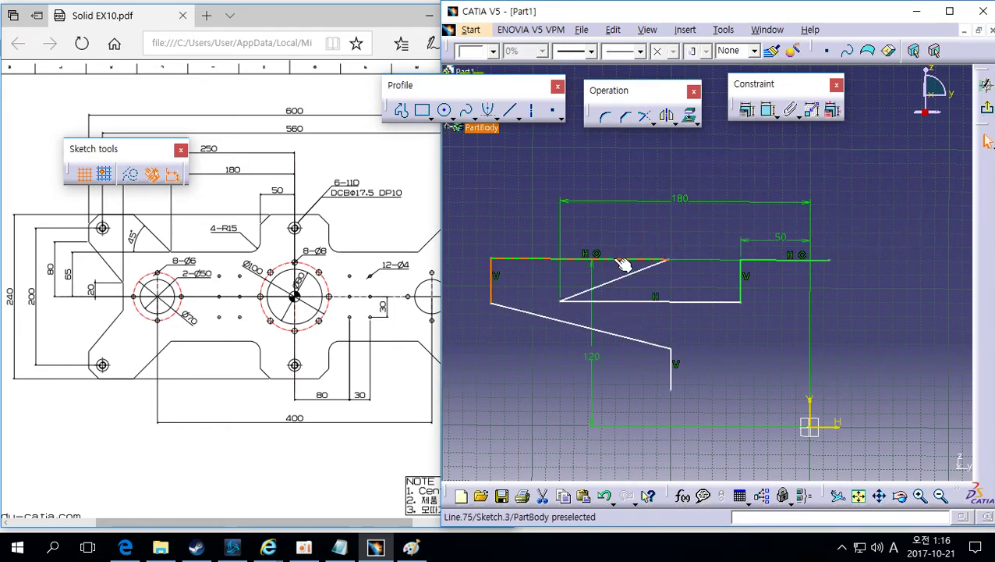
pyautogui.moveTo(625, 258); pyautogui.dragTo(489, 259)
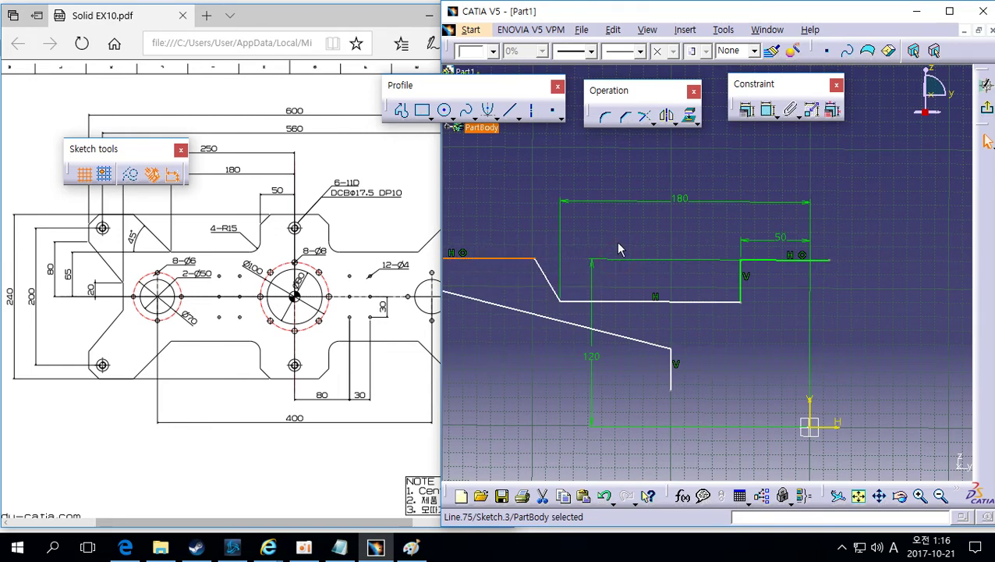
pyautogui.moveTo(619, 243)
pyautogui.mouseDown(button='middle')
pyautogui.moveTo(702, 296)
pyautogui.moveTo(772, 302)
pyautogui.mouseUp(button='middle')
pyautogui.moveTo(792, 381); pyautogui.dragTo(590, 360)
pyautogui.click(640, 333)
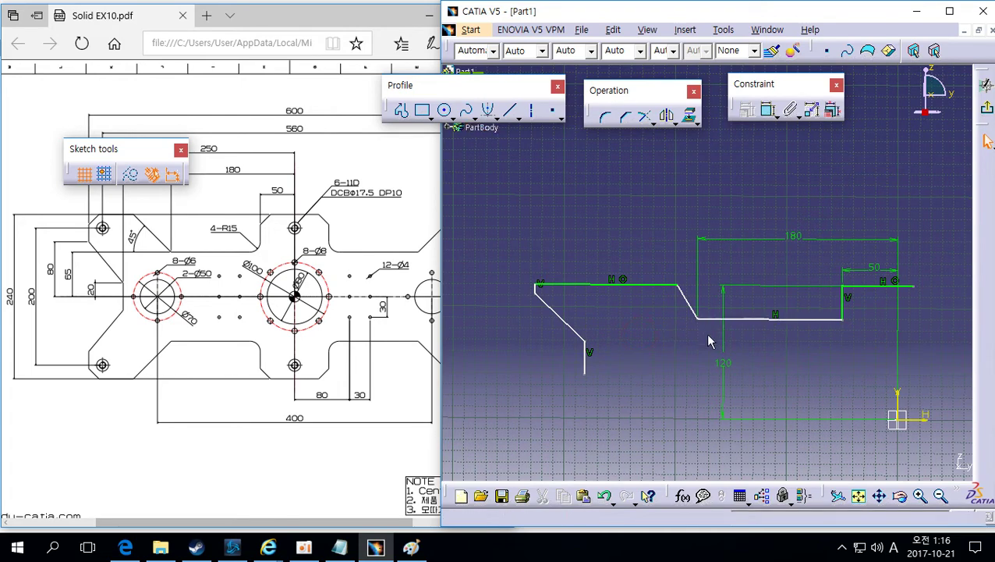
# Step: Dimension the lowest vertical line from the vertical axis and set the distance to 250 mm
pyautogui.click(154, 248)
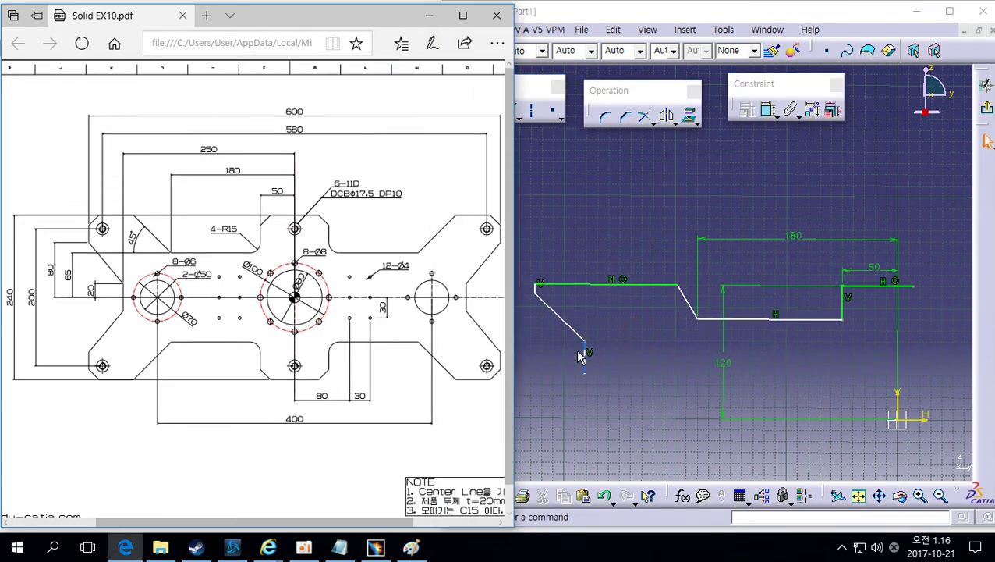
pyautogui.click(585, 361)
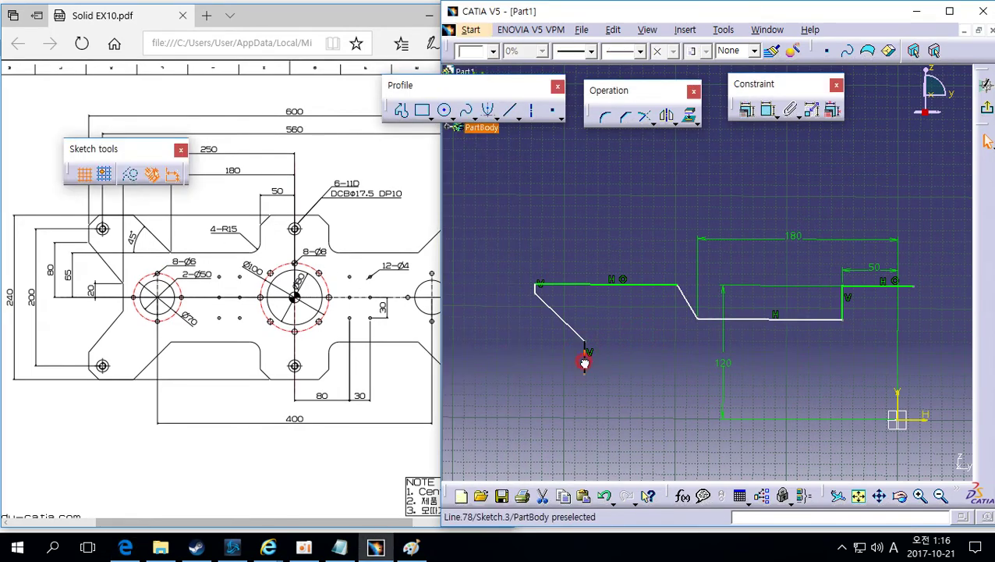
pyautogui.click(768, 110)
pyautogui.click(826, 195)
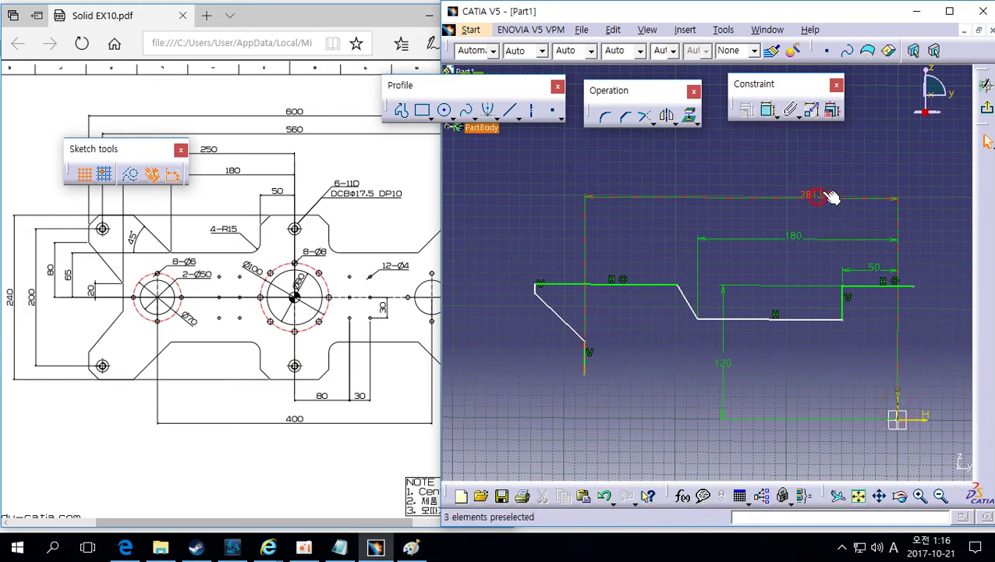
pyautogui.doubleClick(844, 189)
pyautogui.write('250')
pyautogui.press('Return')
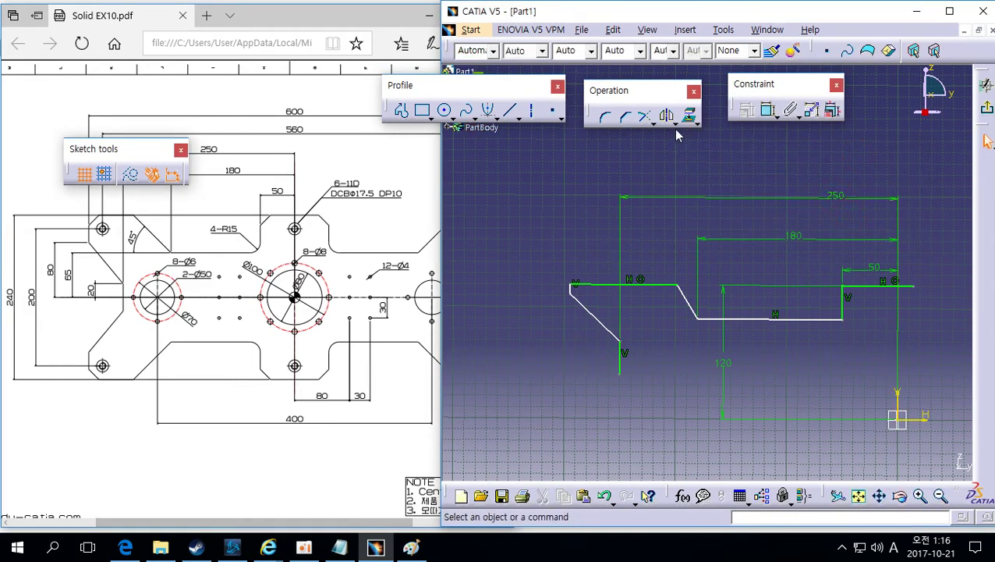
# Step: Dimension the outer left vertical line from the vertical axis and set the distance to 300 mm
pyautogui.click(767, 110)
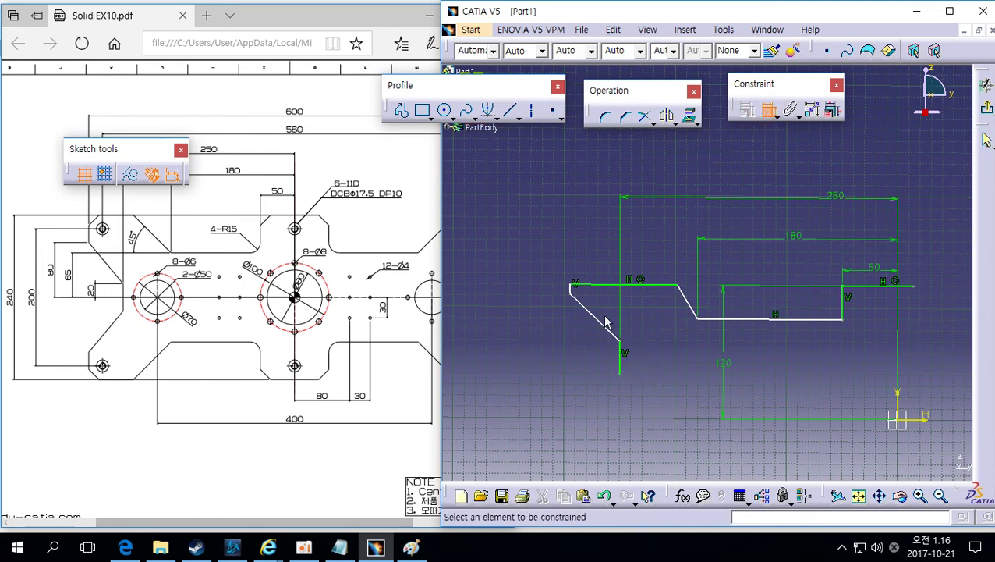
pyautogui.click(576, 290)
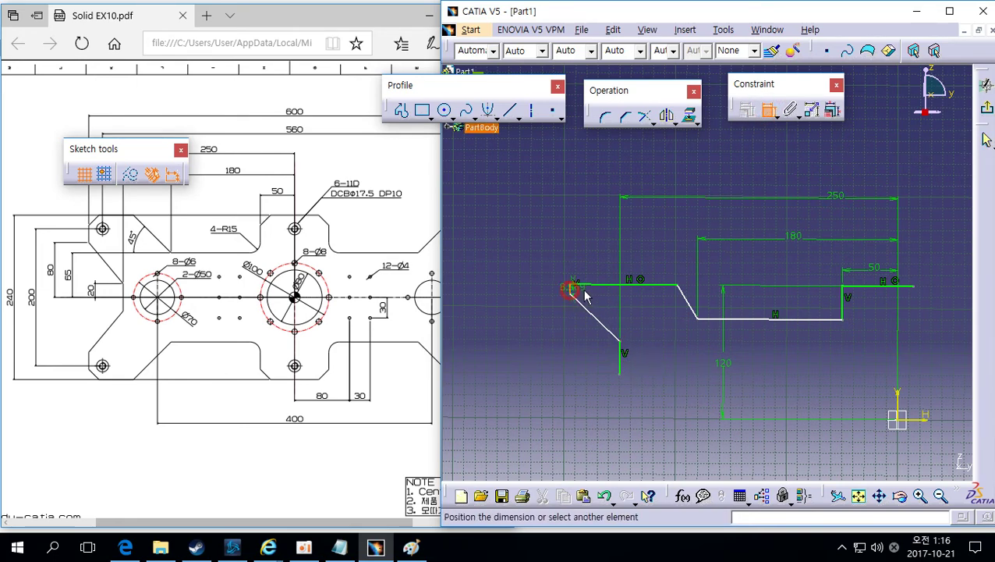
pyautogui.click(904, 401)
pyautogui.click(811, 170)
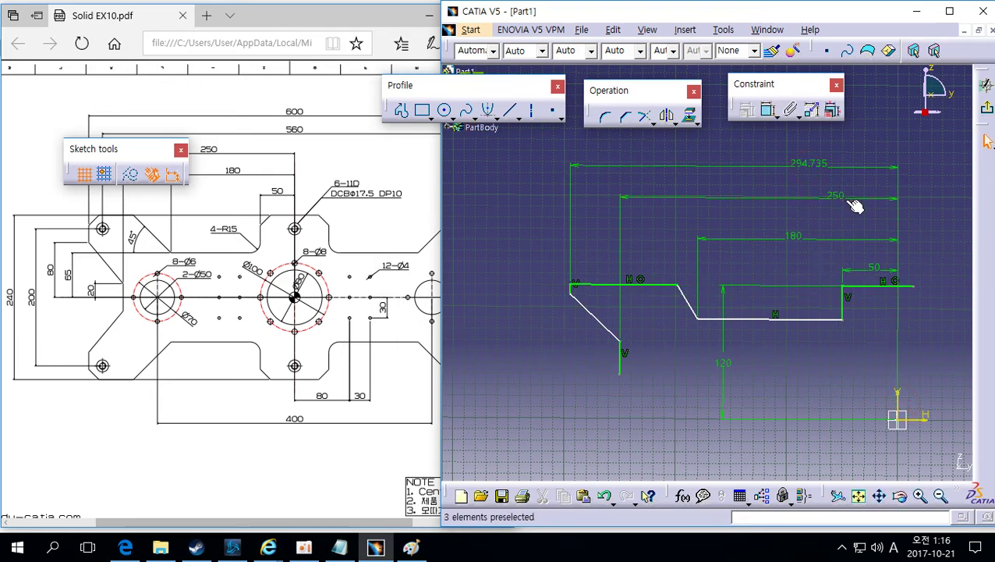
pyautogui.doubleClick(828, 164)
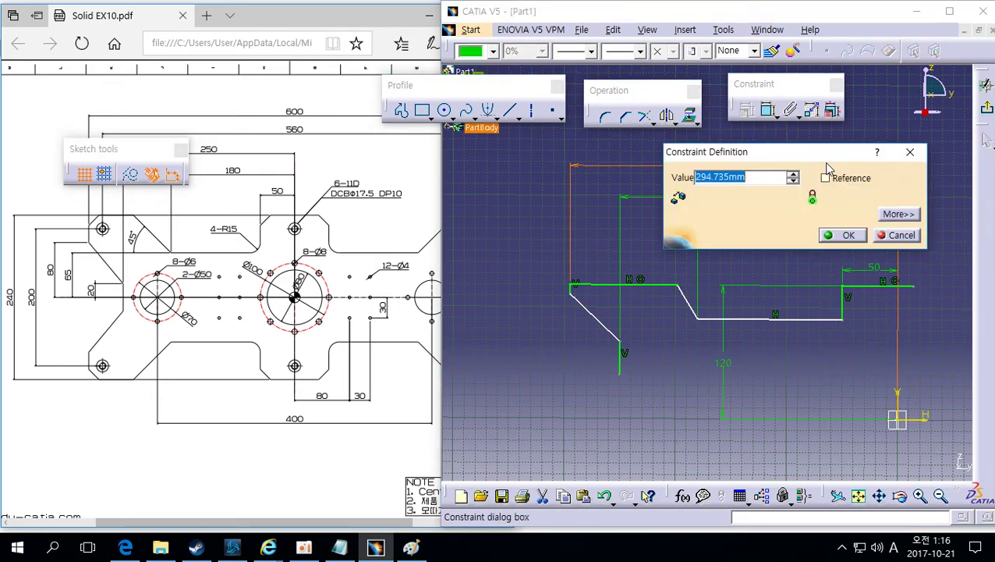
pyautogui.write('300')
pyautogui.press('Return')
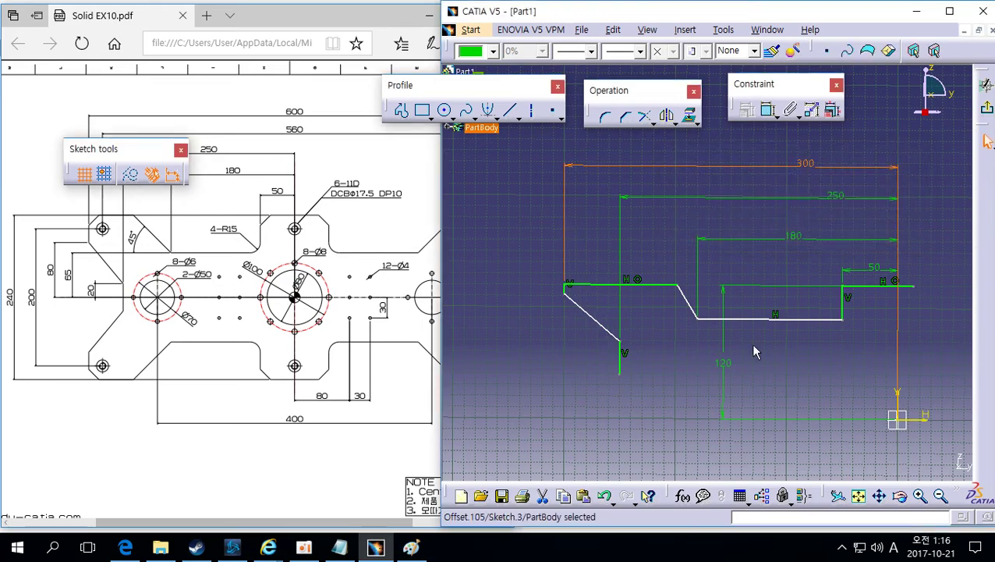
# Step: Add an angle constraint between the notch's slanted line and its bottom horizontal line, and set it to 45 degrees
pyautogui.moveTo(684, 370)
pyautogui.mouseDown(button='middle')
pyautogui.moveTo(755, 349)
pyautogui.moveTo(765, 318)
pyautogui.mouseUp(button='middle')
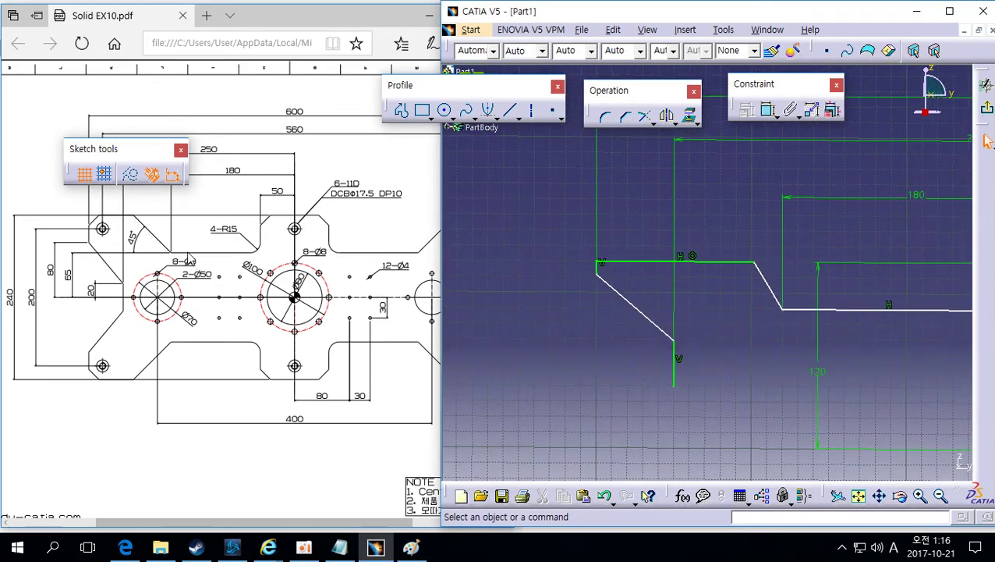
pyautogui.moveTo(829, 302); pyautogui.dragTo(727, 314, button='middle')
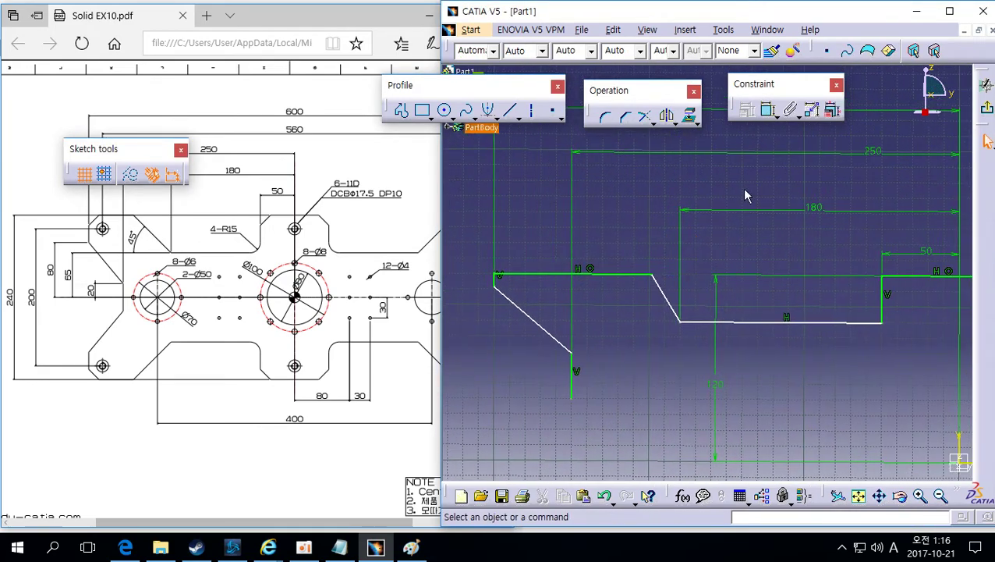
pyautogui.click(767, 110)
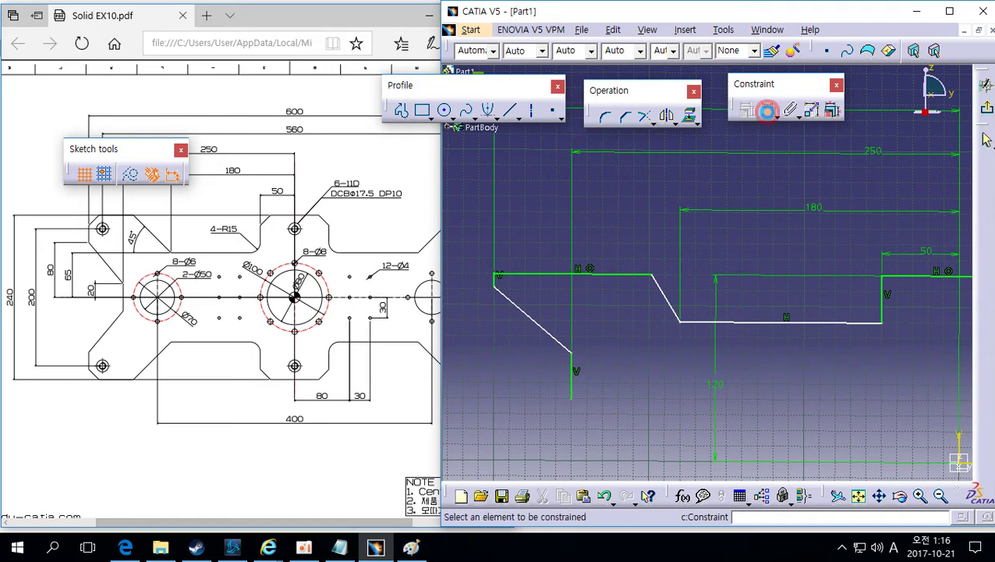
pyautogui.click(696, 322)
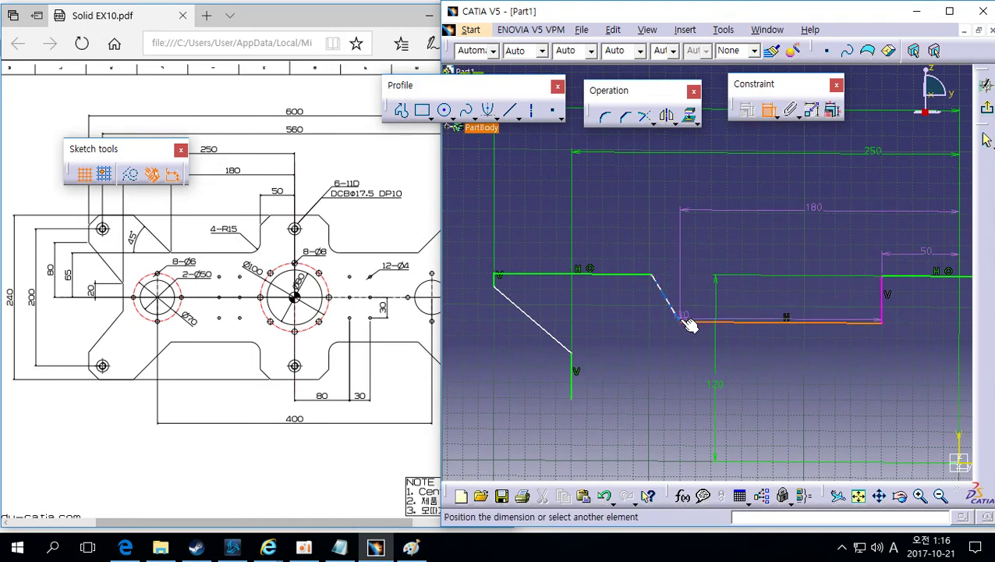
pyautogui.click(680, 317)
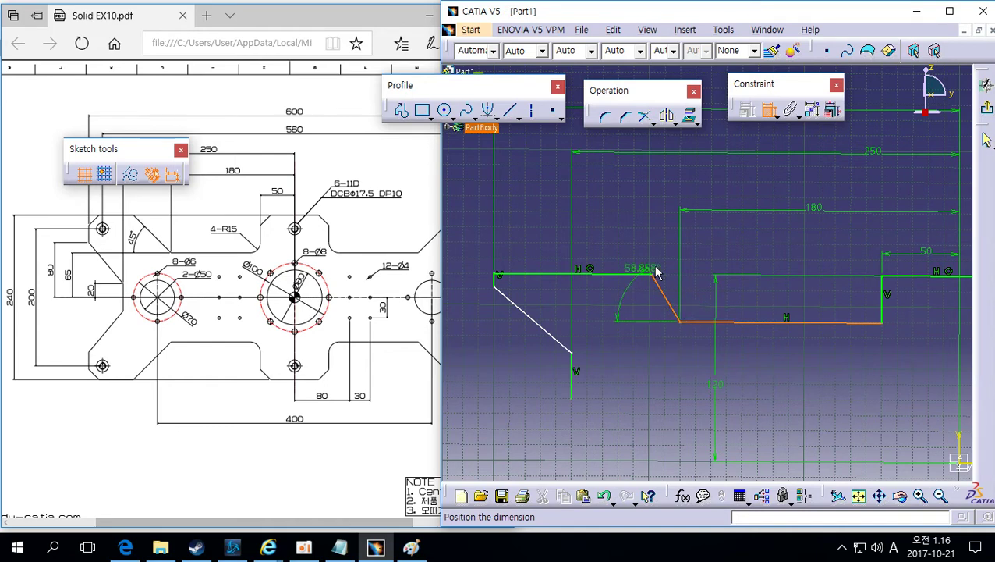
pyautogui.rightClick(705, 303)
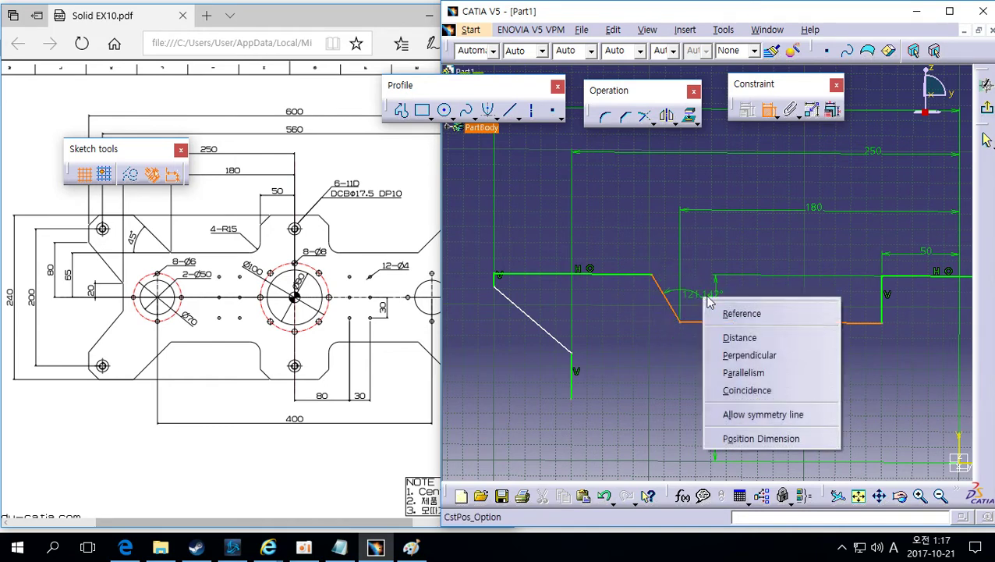
pyautogui.click(714, 343)
pyautogui.rightClick(688, 304)
pyautogui.click(713, 365)
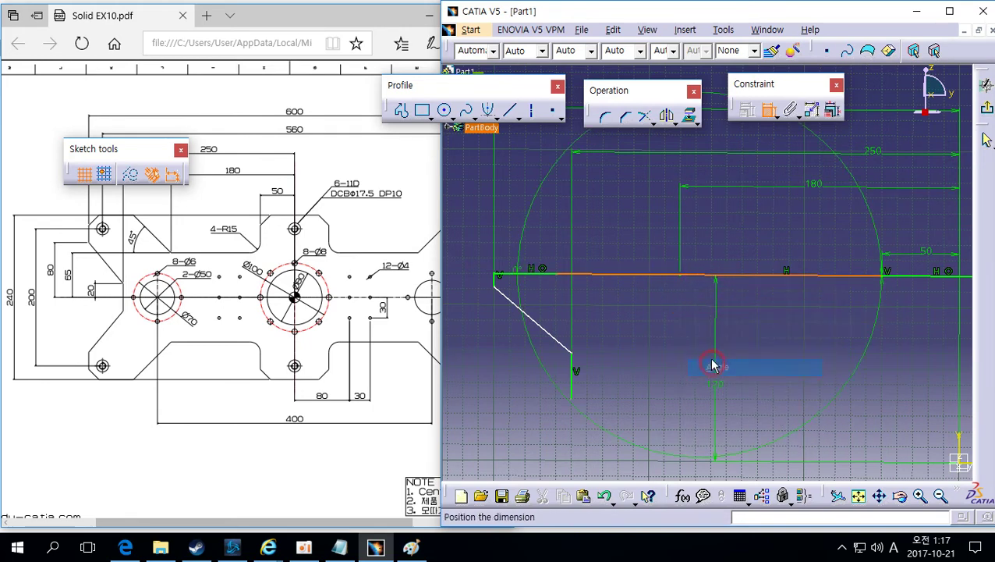
pyautogui.click(688, 319)
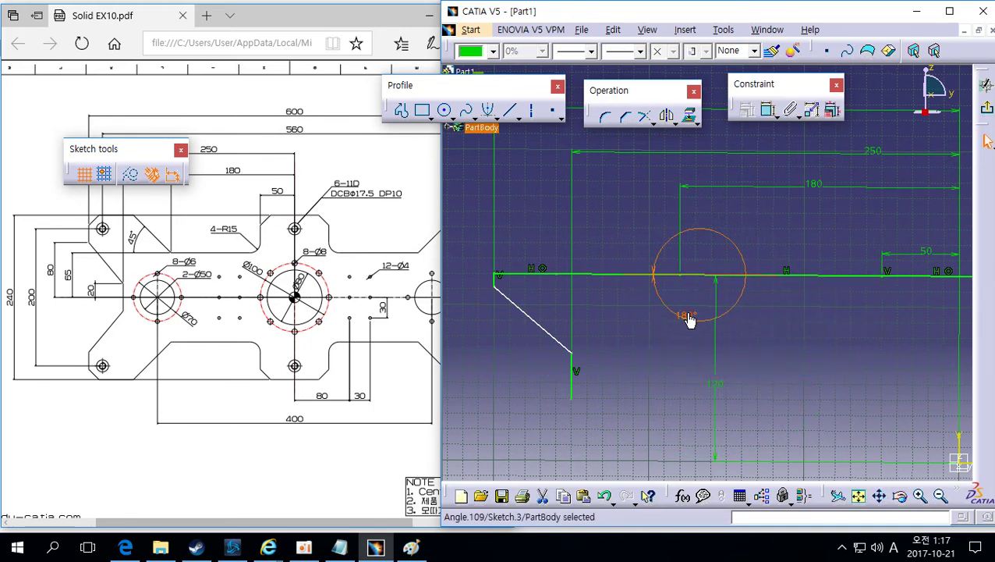
pyautogui.doubleClick(689, 318)
pyautogui.write('45')
pyautogui.press('Return')
pyautogui.click(799, 335)
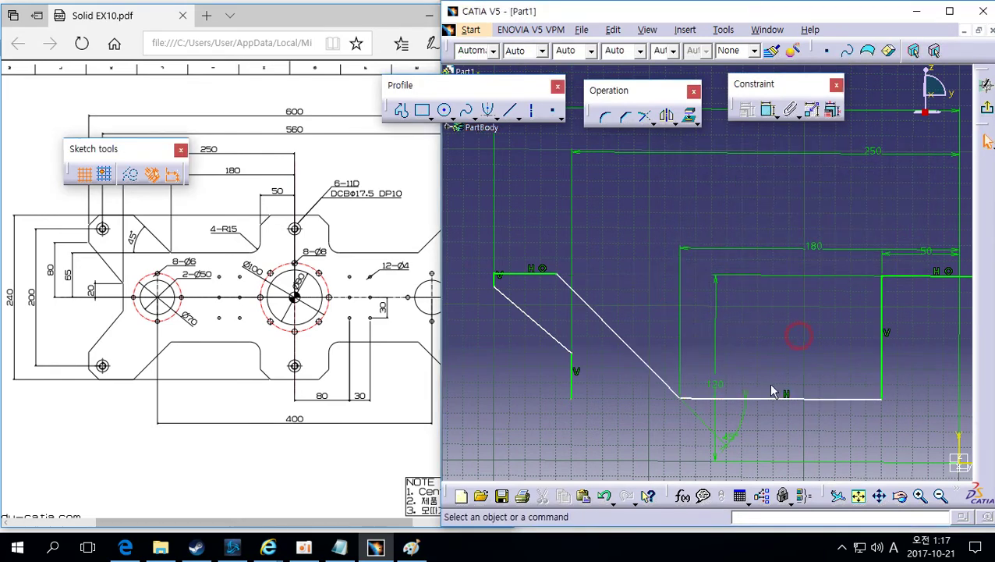
# Step: Reposition the 45° angle dimension beside the notch's slanted line, outside the notch
pyautogui.moveTo(730, 439); pyautogui.dragTo(636, 290)
pyautogui.keyDown('ctrl'); pyautogui.moveTo(676, 379); pyautogui.dragTo(653, 344, button='middle'); pyautogui.keyUp('ctrl')
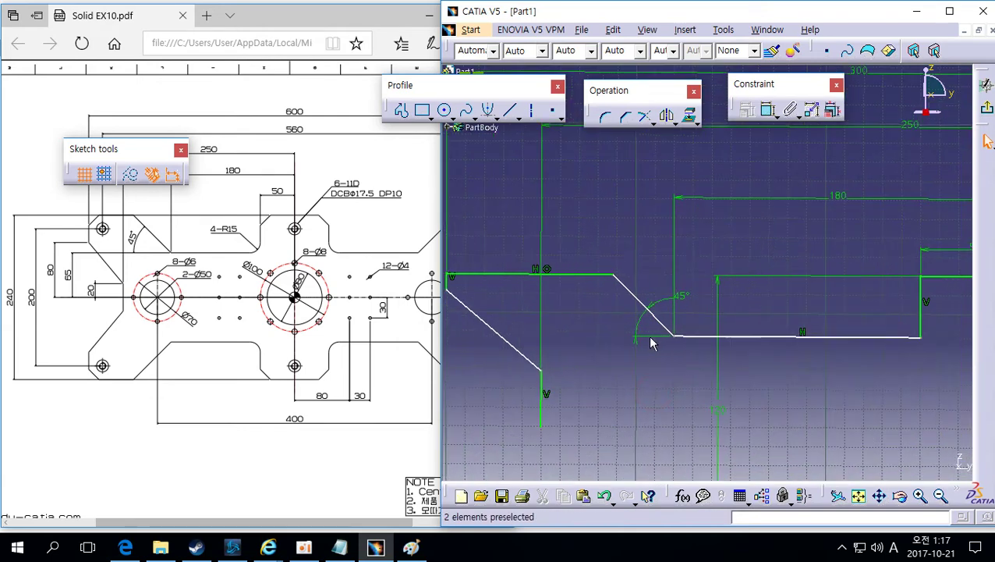
pyautogui.moveTo(683, 295); pyautogui.dragTo(636, 319)
pyautogui.click(657, 282)
pyautogui.keyDown('ctrl'); pyautogui.moveTo(658, 282); pyautogui.dragTo(660, 296, button='middle'); pyautogui.keyUp('ctrl')
pyautogui.moveTo(660, 296); pyautogui.dragTo(677, 303, button='middle')
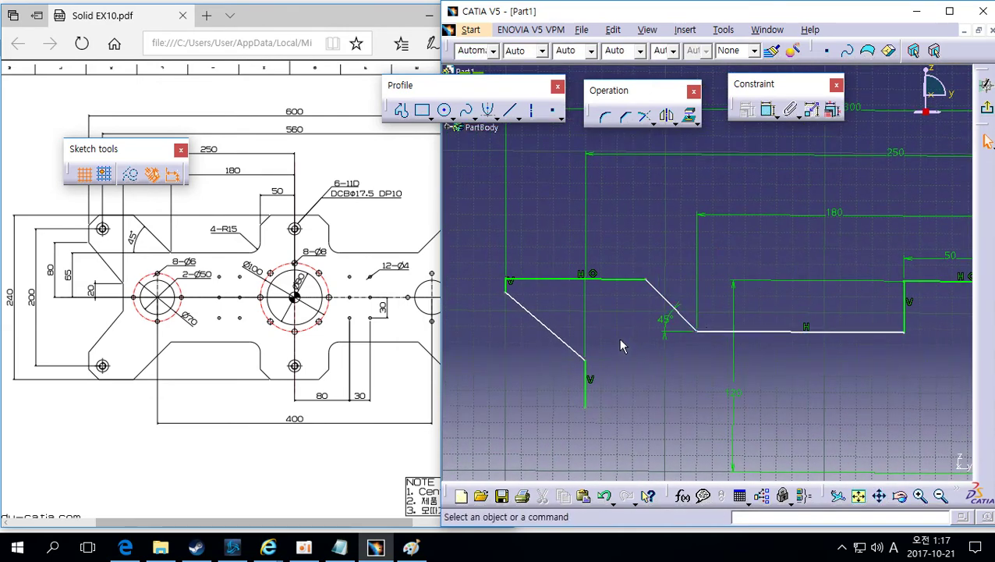
# Step: Move the lower left slanted line downward to lengthen the outer left vertical line
pyautogui.moveTo(532, 314)
pyautogui.mouseDown()
pyautogui.moveTo(542, 348)
pyautogui.moveTo(571, 341)
pyautogui.moveTo(554, 336)
pyautogui.mouseUp()
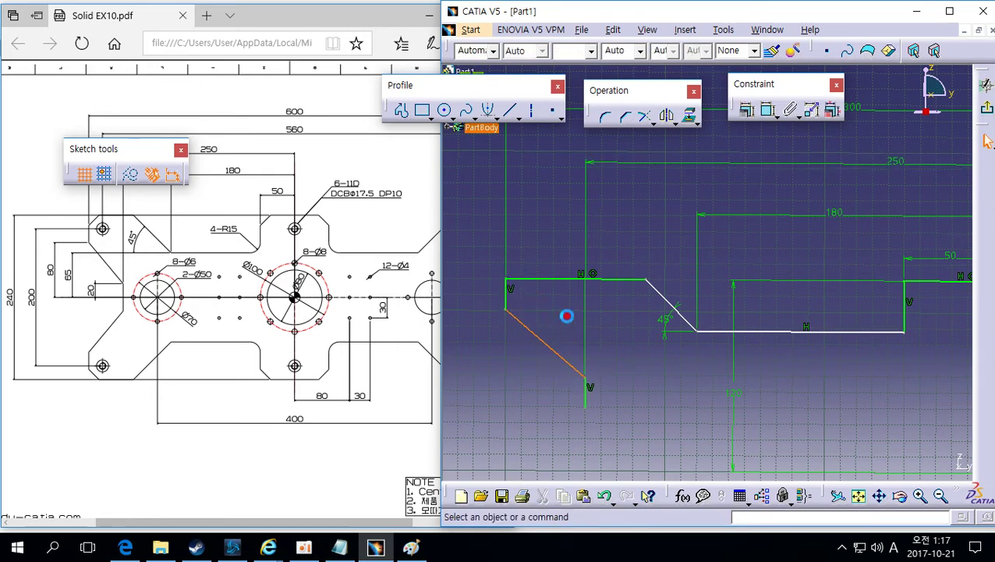
pyautogui.click(567, 316)
pyautogui.click(588, 380)
pyautogui.click(671, 364)
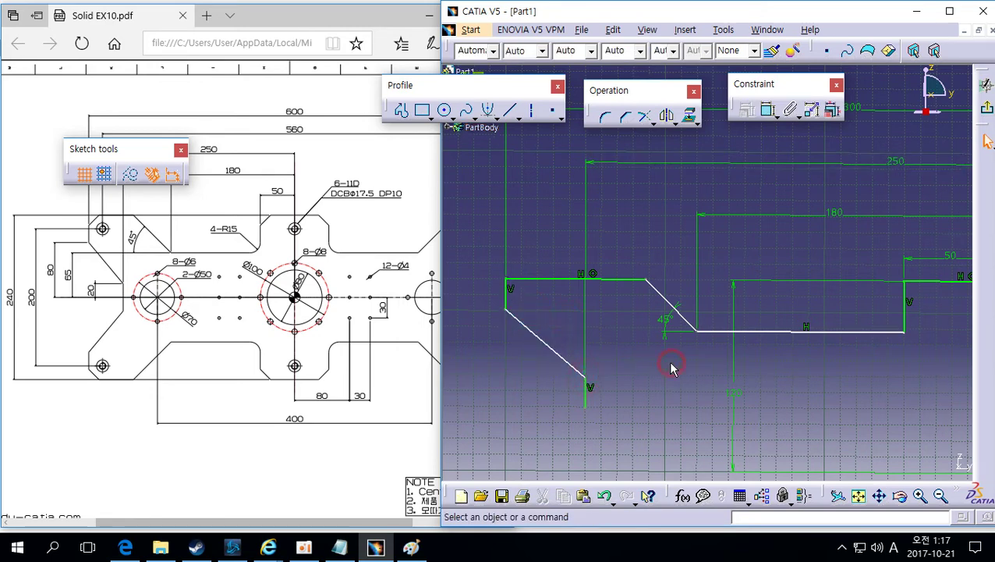
# Step: Dimension the lowest vertical line's upper endpoint from the horizontal axis and set the distance to 20 mm
pyautogui.moveTo(640, 376); pyautogui.dragTo(630, 324, button='middle')
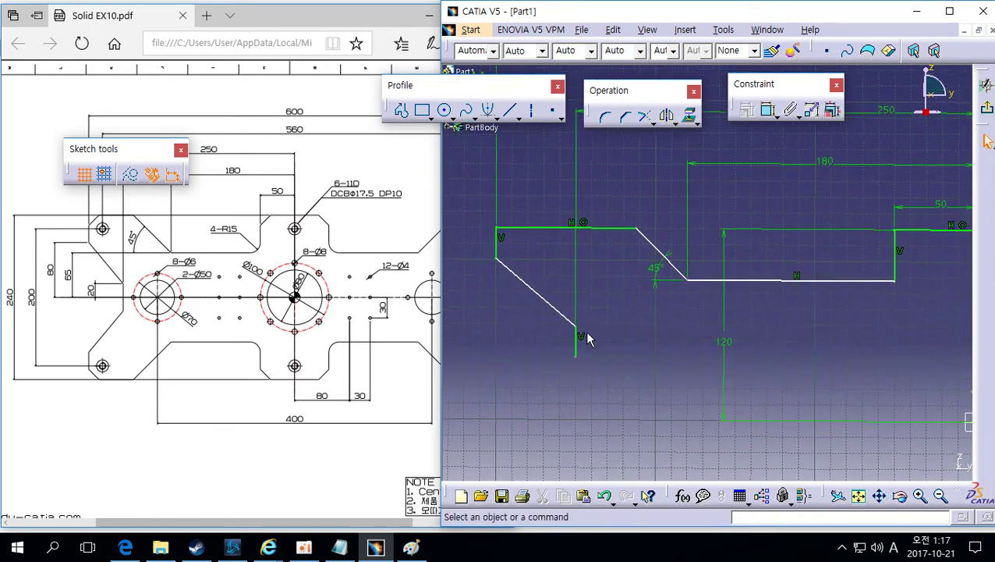
pyautogui.click(578, 328)
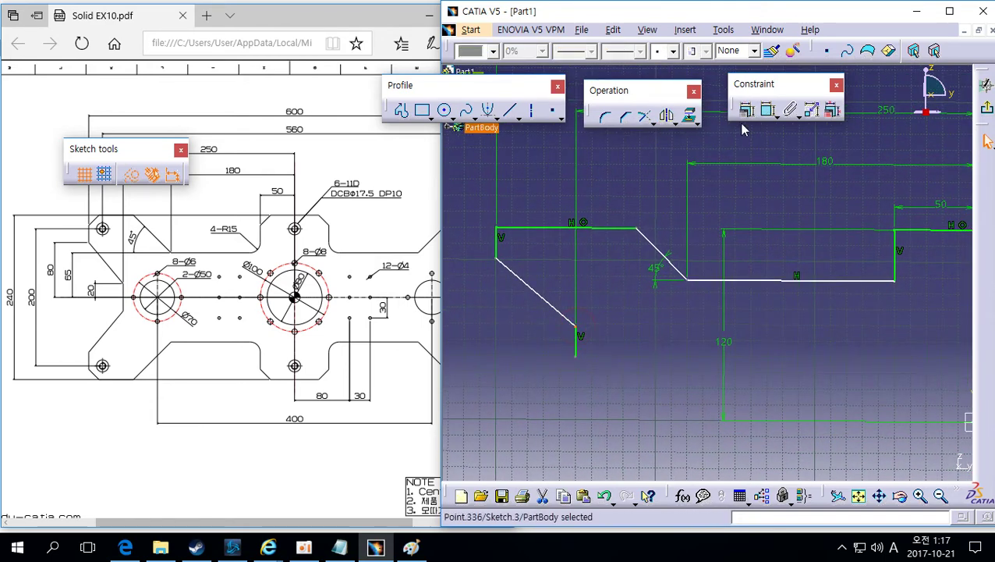
pyautogui.click(767, 110)
pyautogui.moveTo(822, 348); pyautogui.dragTo(804, 381, button='middle')
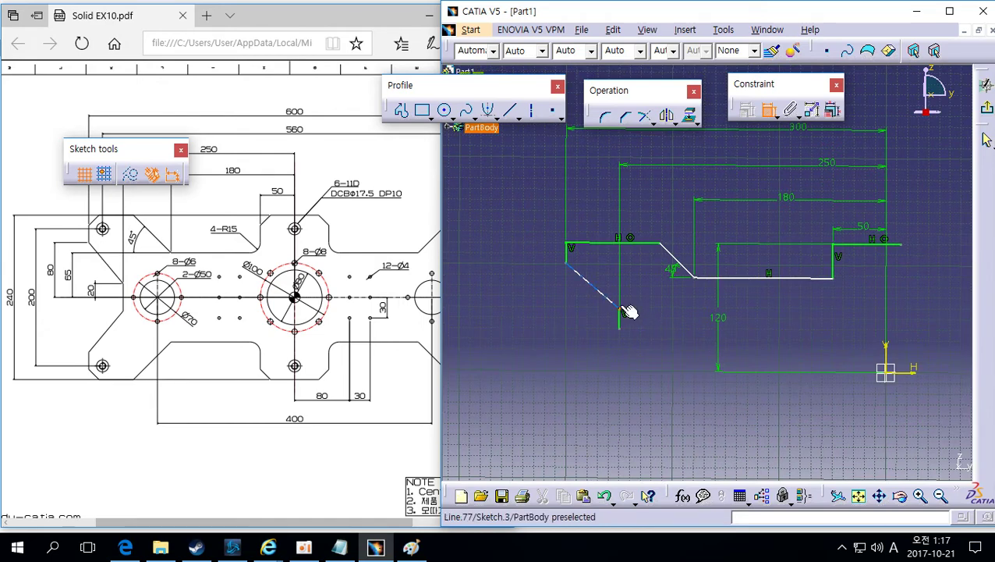
pyautogui.click(922, 373)
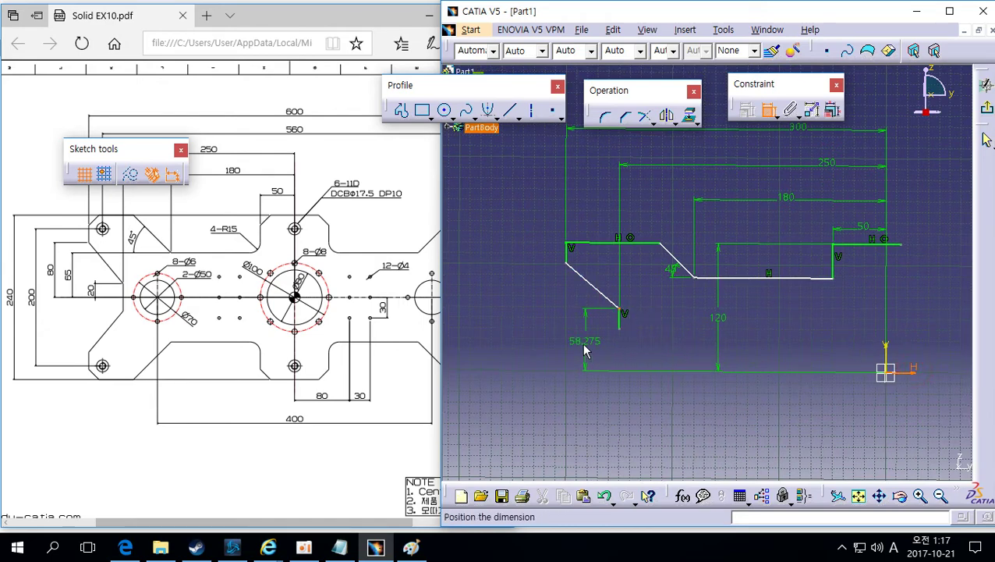
pyautogui.click(586, 343)
pyautogui.doubleClick(599, 338)
pyautogui.write('2')
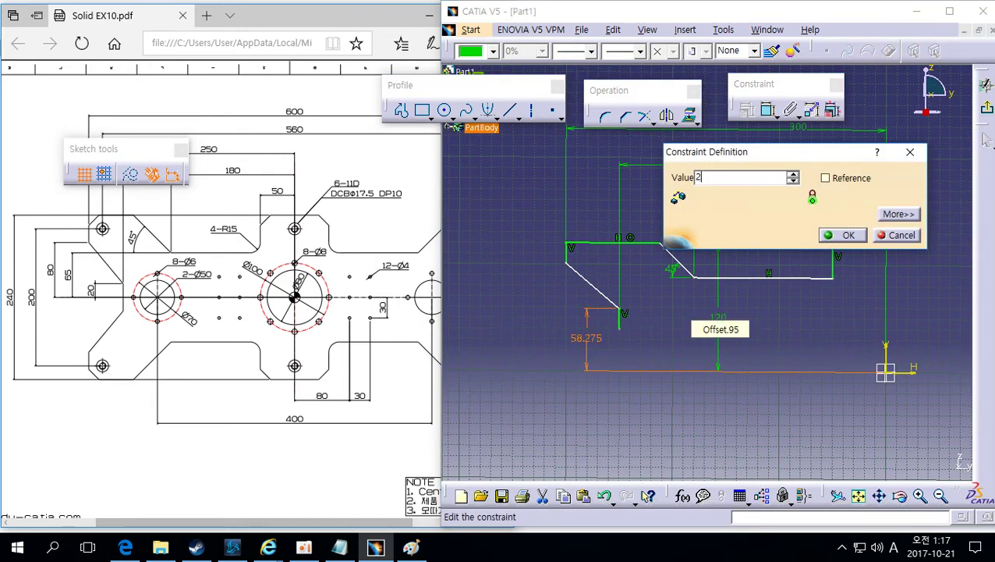
pyautogui.write('0')
pyautogui.press('Return')
# Step: Extend the lowest vertical line's free end just past the horizontal axis and move the outer left vertical's lower endpoint downward
pyautogui.click(620, 327)
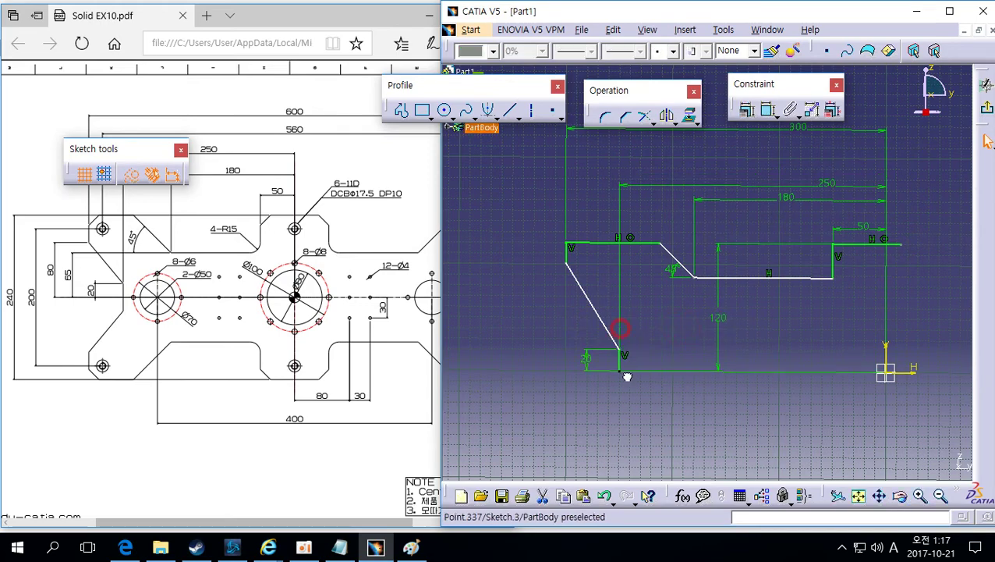
pyautogui.click(672, 349)
pyautogui.moveTo(675, 351)
pyautogui.keyDown('ctrl'); pyautogui.mouseDown(button='middle')
pyautogui.moveTo(680, 333)
pyautogui.moveTo(745, 333)
pyautogui.mouseUp(button='middle'); pyautogui.keyUp('ctrl')
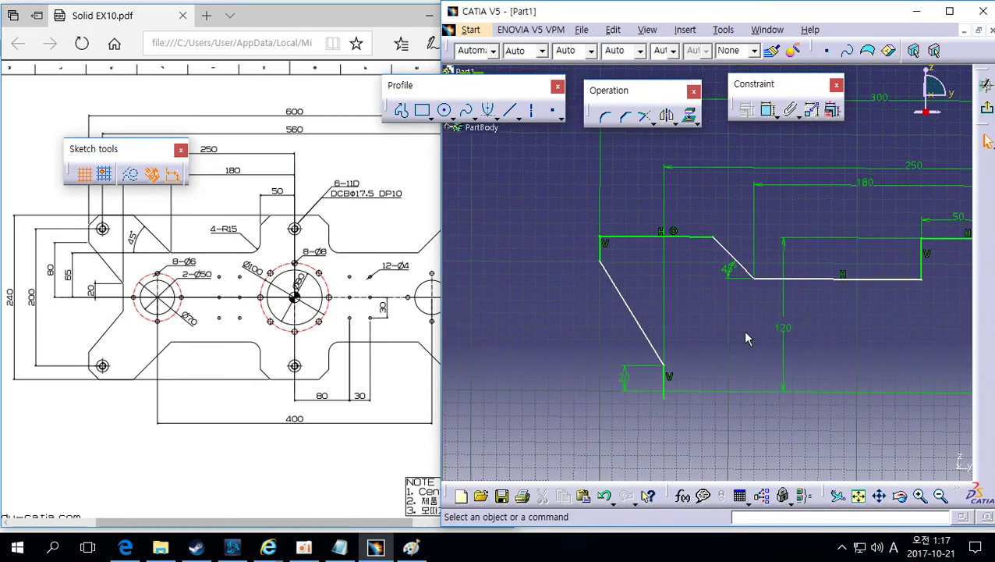
pyautogui.moveTo(601, 259); pyautogui.dragTo(605, 292)
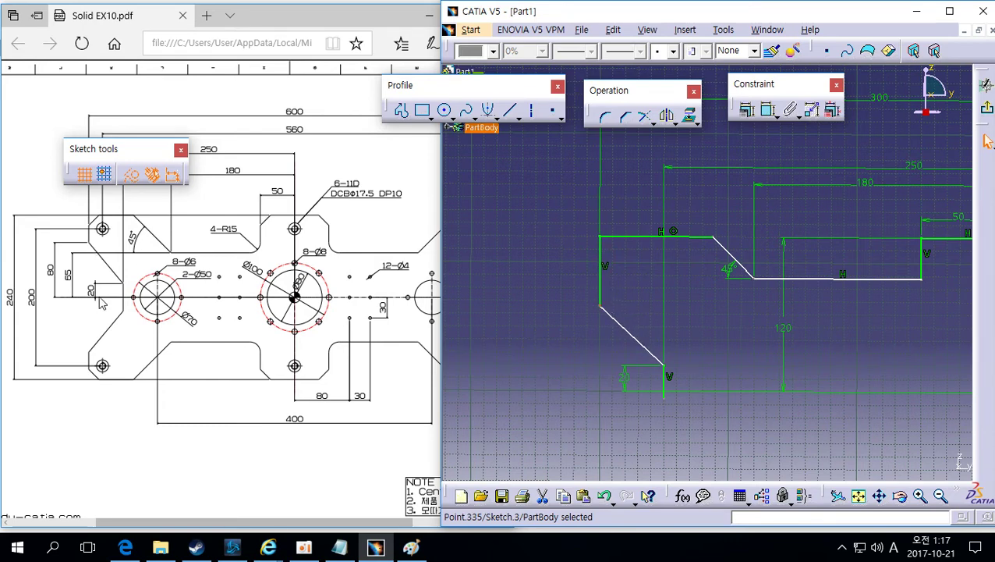
# Step: Dimension the outer left vertical's lower endpoint from the horizontal axis and set the distance to 80 mm
pyautogui.click(768, 112)
pyautogui.keyDown('ctrl'); pyautogui.moveTo(720, 334); pyautogui.dragTo(864, 376, button='middle'); pyautogui.keyUp('ctrl')
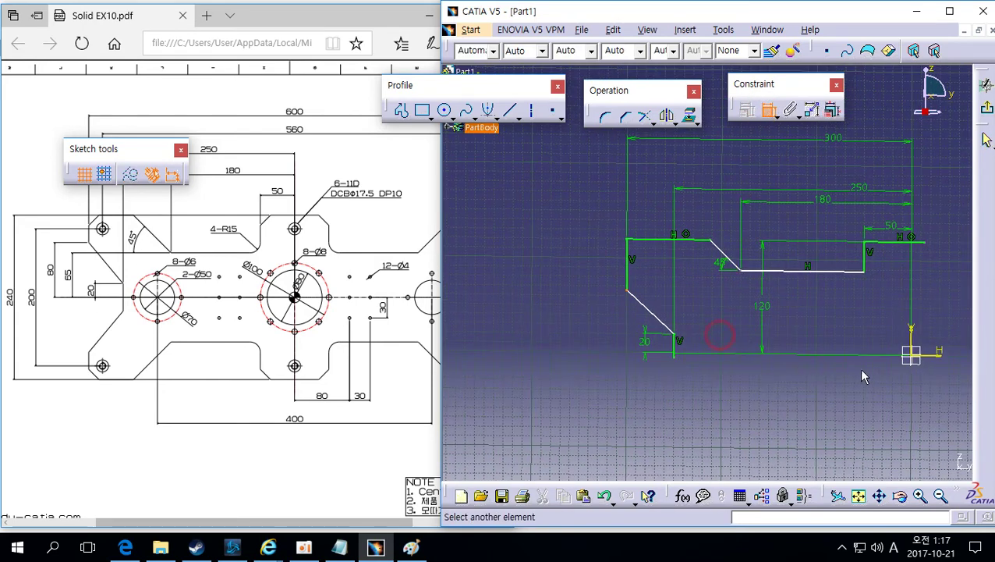
pyautogui.click(932, 352)
pyautogui.click(589, 307)
pyautogui.doubleClick(586, 307)
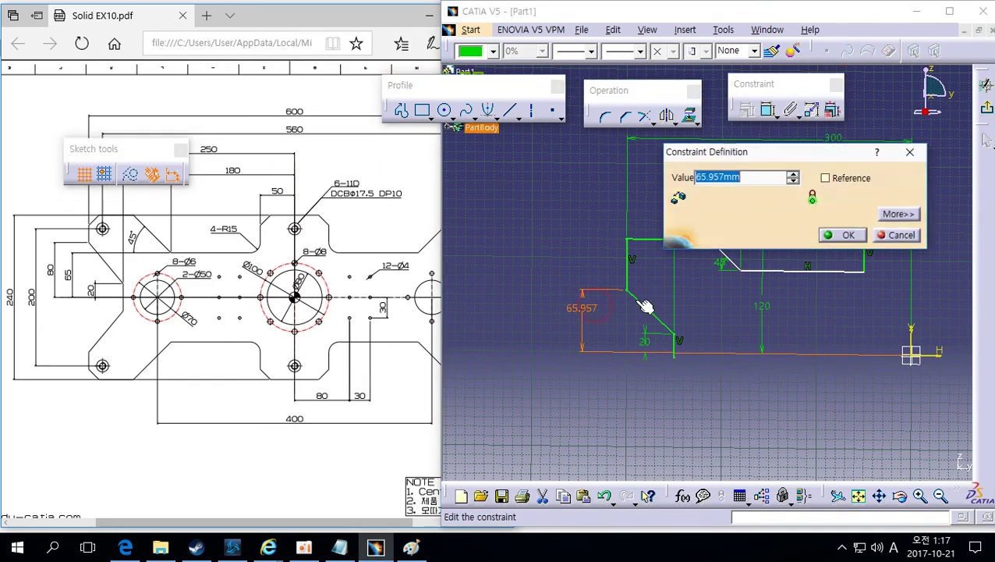
pyautogui.write('80')
pyautogui.press('Return')
# Step: Move the long recessed horizontal line at the 45° slanted line's lower end downward
pyautogui.moveTo(727, 289)
pyautogui.mouseDown(button='middle')
pyautogui.moveTo(699, 328)
pyautogui.moveTo(676, 312)
pyautogui.mouseUp(button='middle')
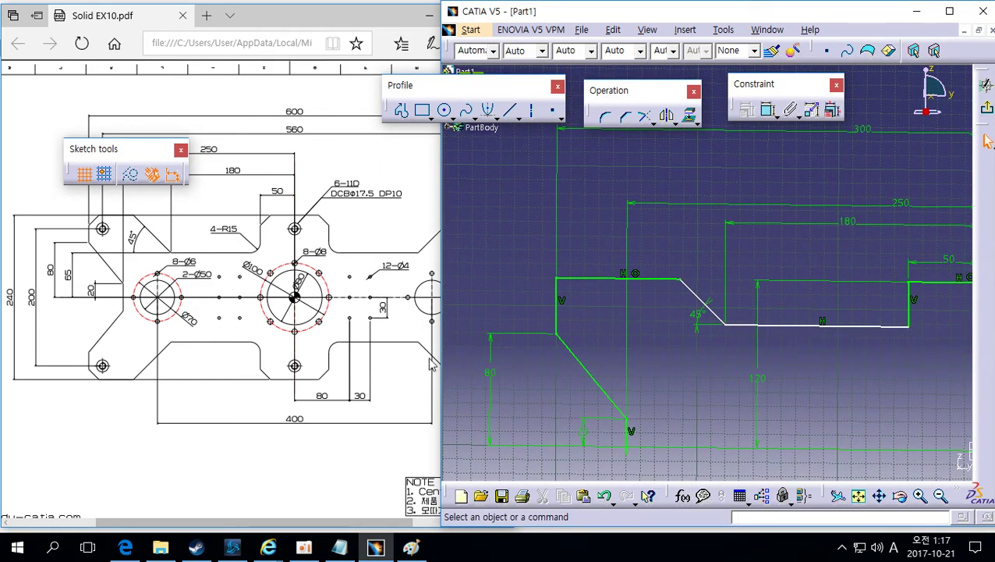
pyautogui.moveTo(349, 354)
pyautogui.mouseDown(button='middle')
pyautogui.moveTo(382, 347)
pyautogui.moveTo(349, 348)
pyautogui.mouseUp(button='middle')
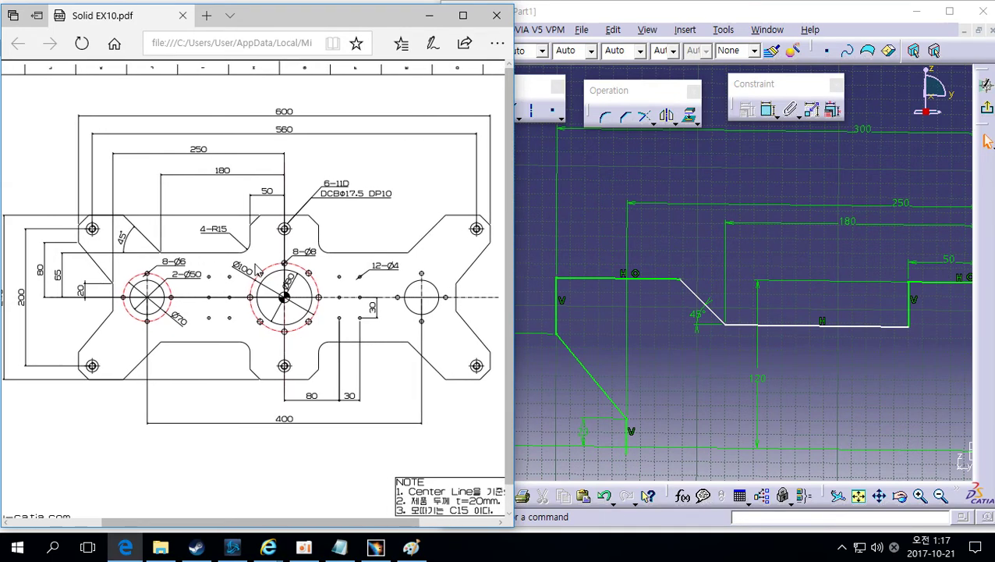
pyautogui.click(806, 321)
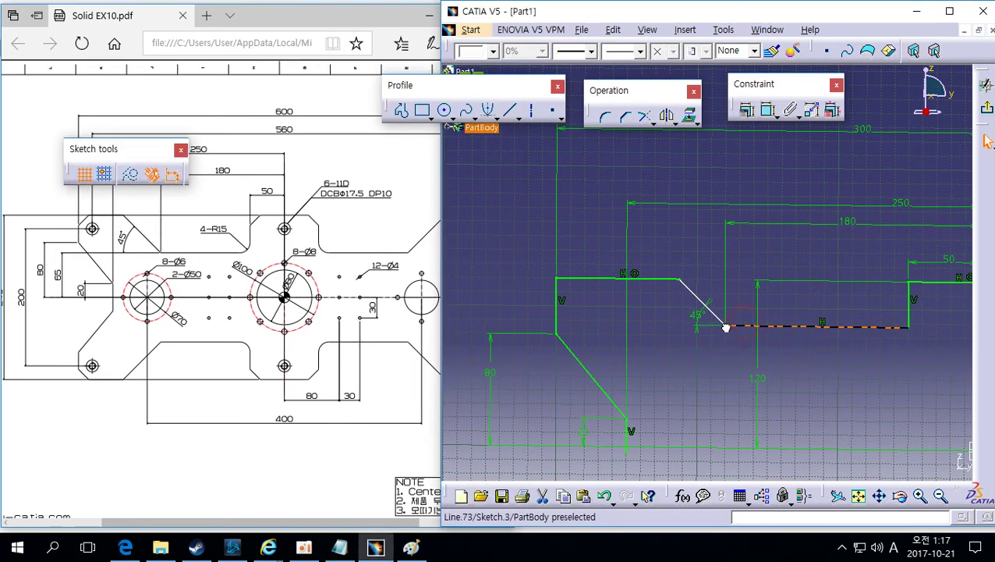
pyautogui.moveTo(724, 329)
pyautogui.mouseDown()
pyautogui.moveTo(735, 366)
pyautogui.moveTo(736, 330)
pyautogui.moveTo(731, 338)
pyautogui.moveTo(739, 327)
pyautogui.moveTo(737, 357)
pyautogui.moveTo(737, 344)
pyautogui.moveTo(755, 360)
pyautogui.moveTo(723, 354)
pyautogui.moveTo(746, 348)
pyautogui.moveTo(749, 329)
pyautogui.moveTo(750, 339)
pyautogui.mouseUp()
pyautogui.click(738, 372)
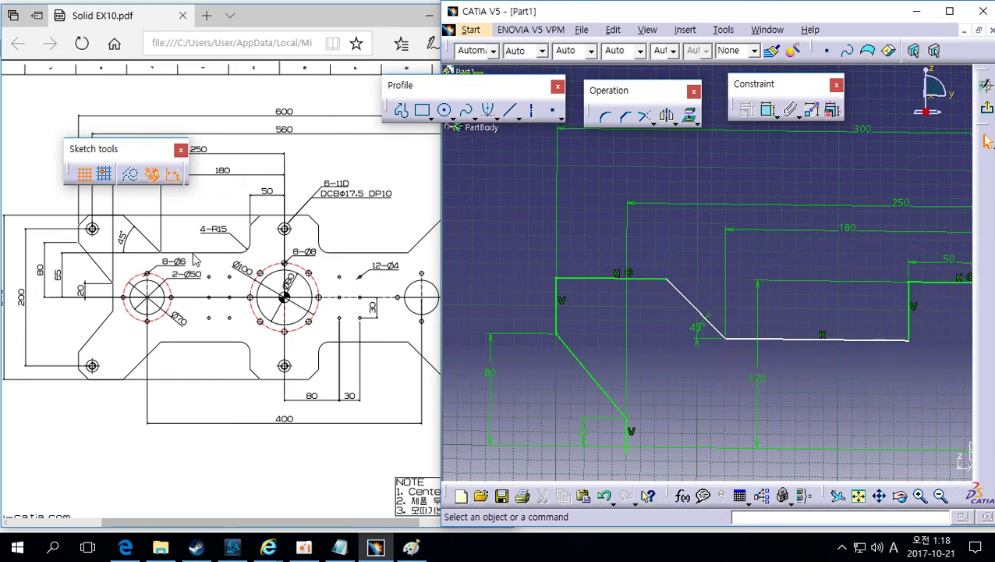
# Step: Dimension the long recessed horizontal line from the horizontal axis and set the distance to 65 mm
pyautogui.click(782, 339)
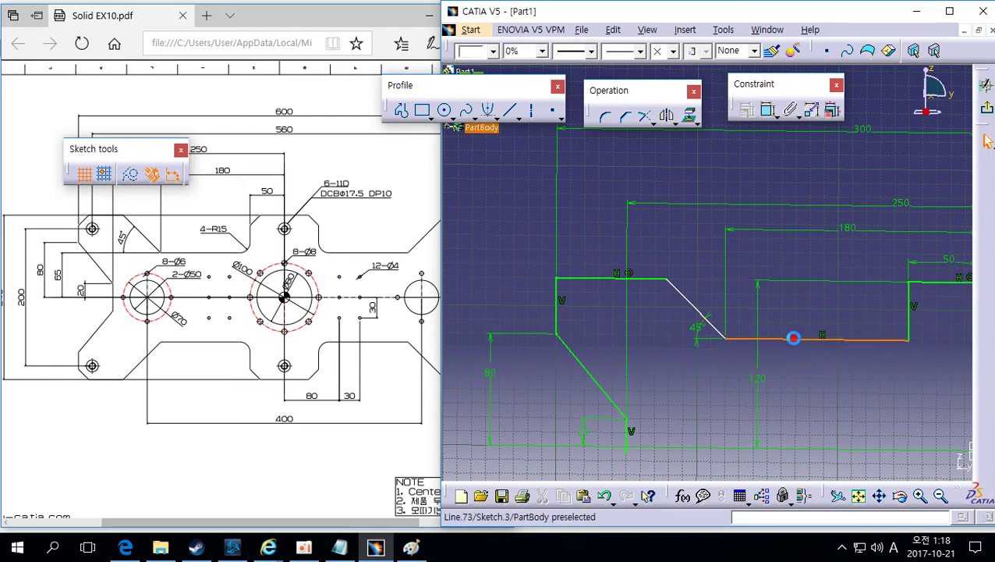
pyautogui.click(771, 114)
pyautogui.moveTo(857, 351); pyautogui.dragTo(897, 402, button='middle')
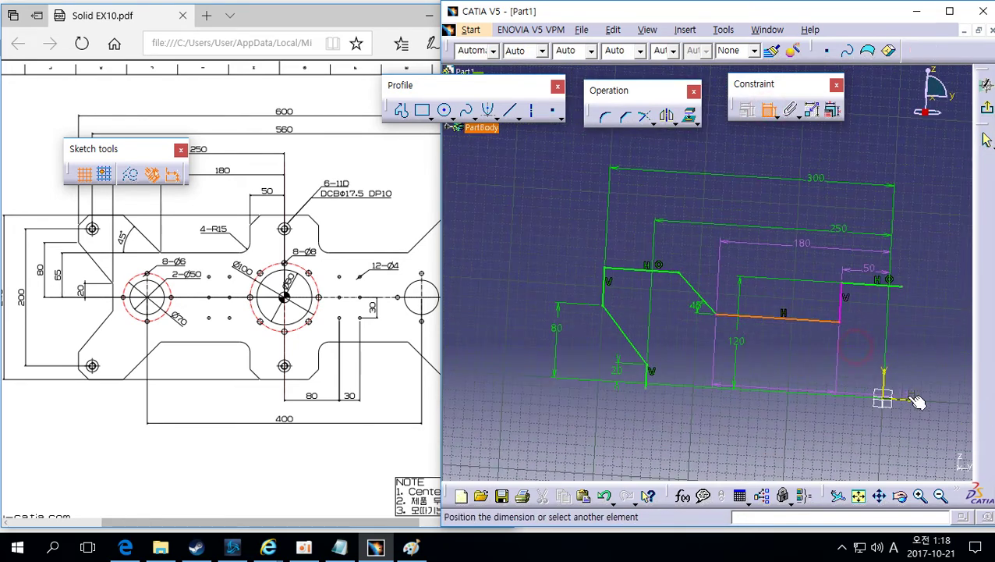
pyautogui.click(910, 400)
pyautogui.click(782, 365)
pyautogui.doubleClick(786, 356)
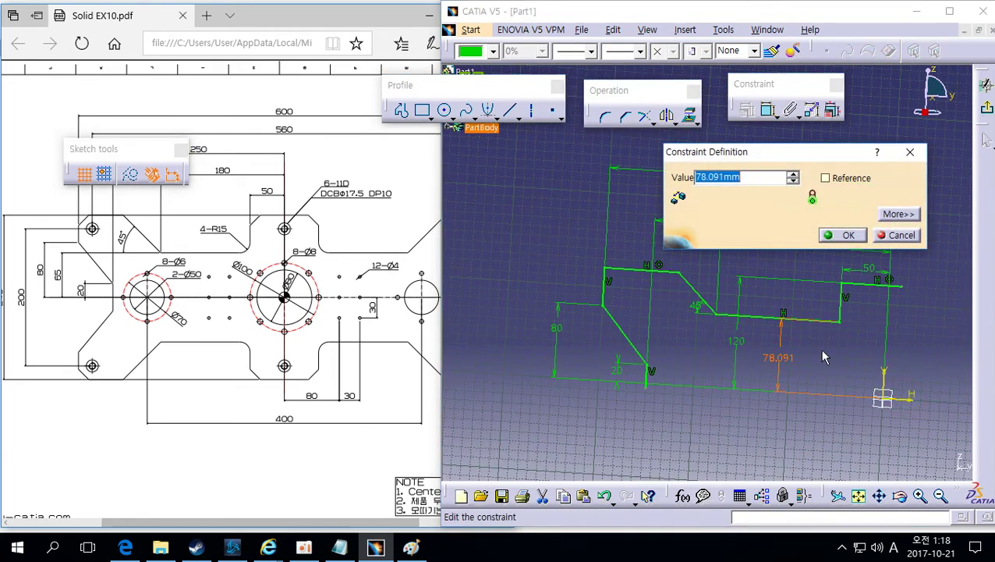
pyautogui.write('65')
pyautogui.press('Return')
pyautogui.click(821, 351)
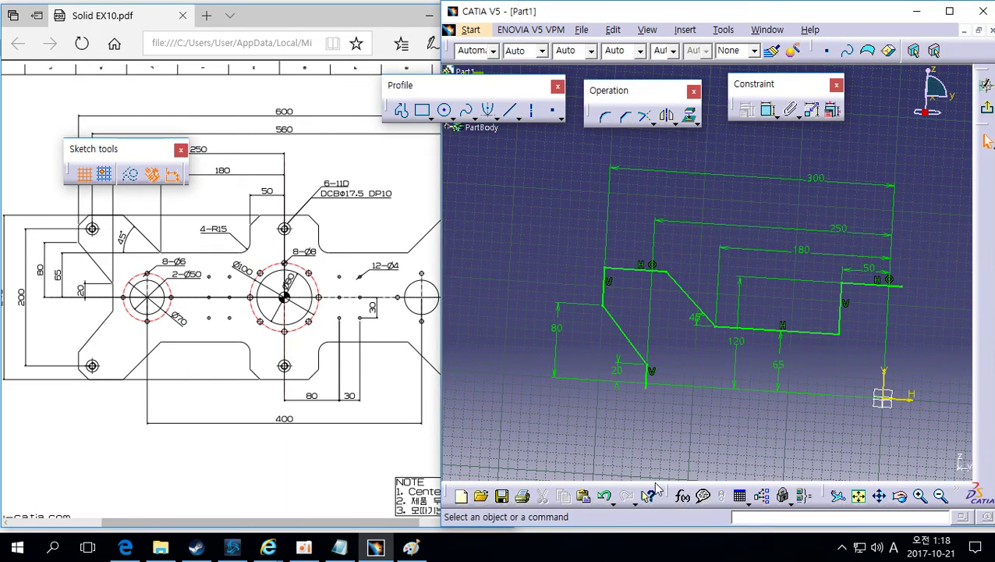
# Step: Turn the view normal to the sketch plane, keeping the reference drawing visible beside the sketch
pyautogui.moveTo(814, 414); pyautogui.dragTo(823, 416, button='middle')
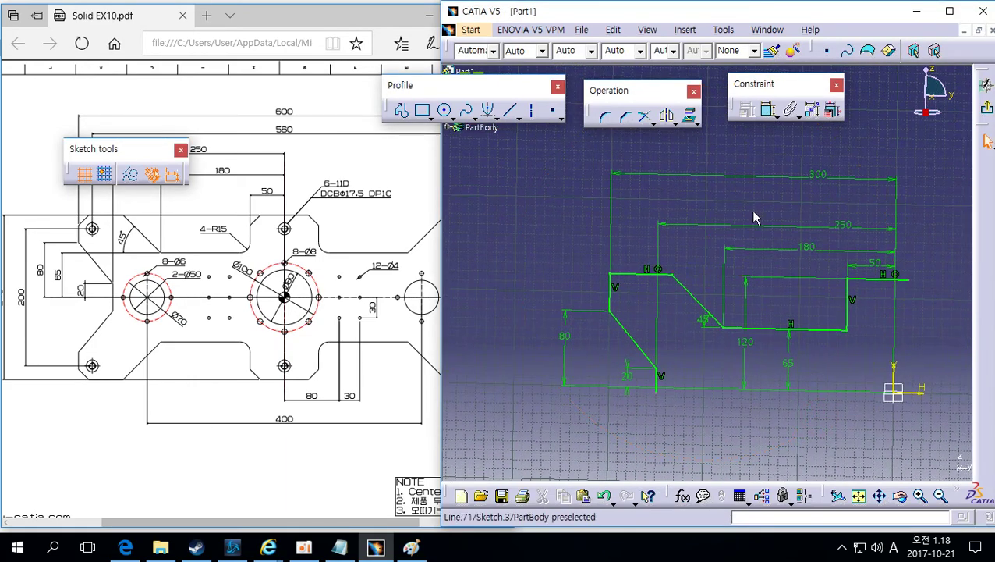
pyautogui.doubleClick(809, 11)
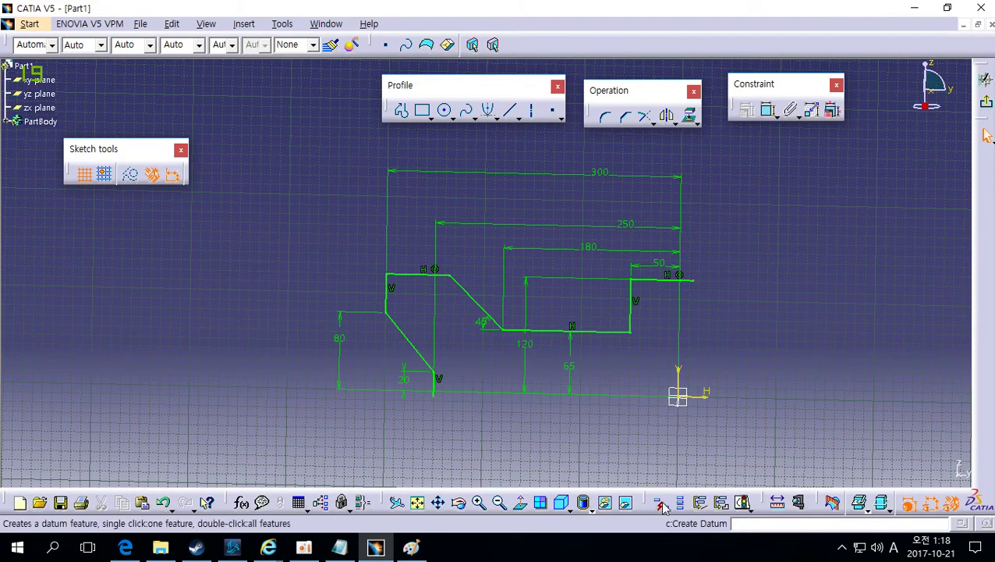
pyautogui.click(519, 503)
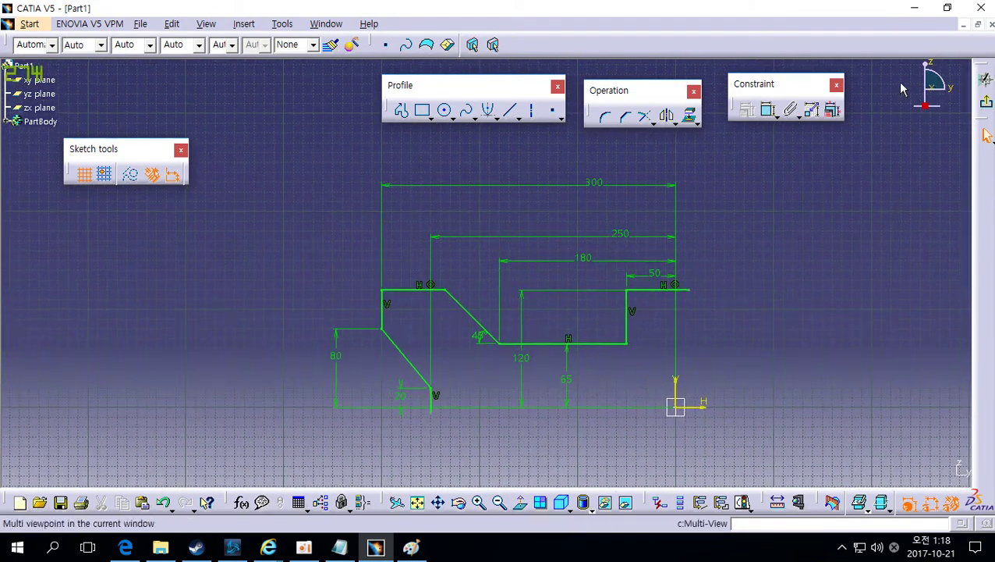
pyautogui.doubleClick(866, 8)
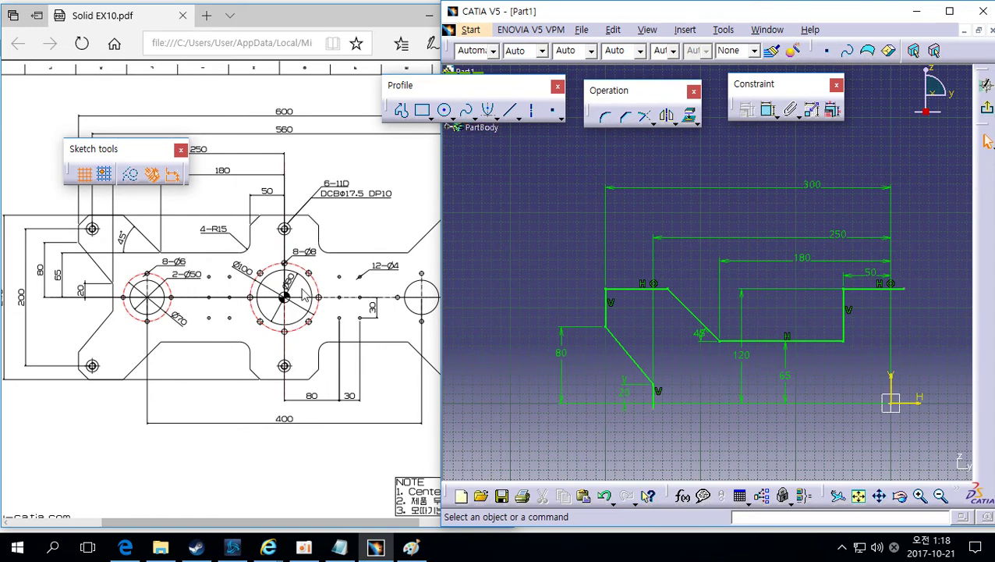
# Step: Draw a circle of about 47 mm radius centred on the sketch origin
pyautogui.click(445, 113)
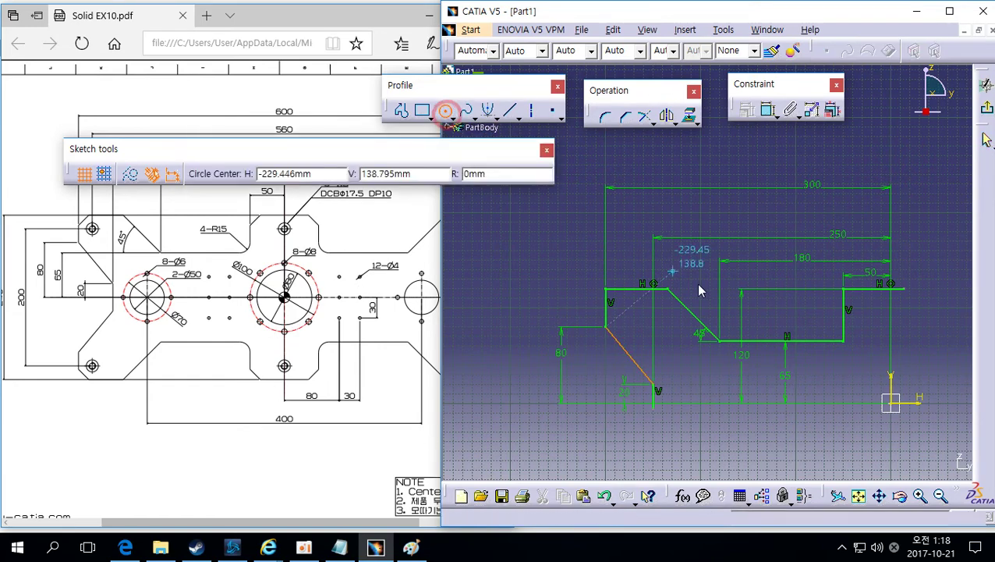
pyautogui.moveTo(810, 369); pyautogui.dragTo(714, 333, button='middle')
pyautogui.click(796, 365)
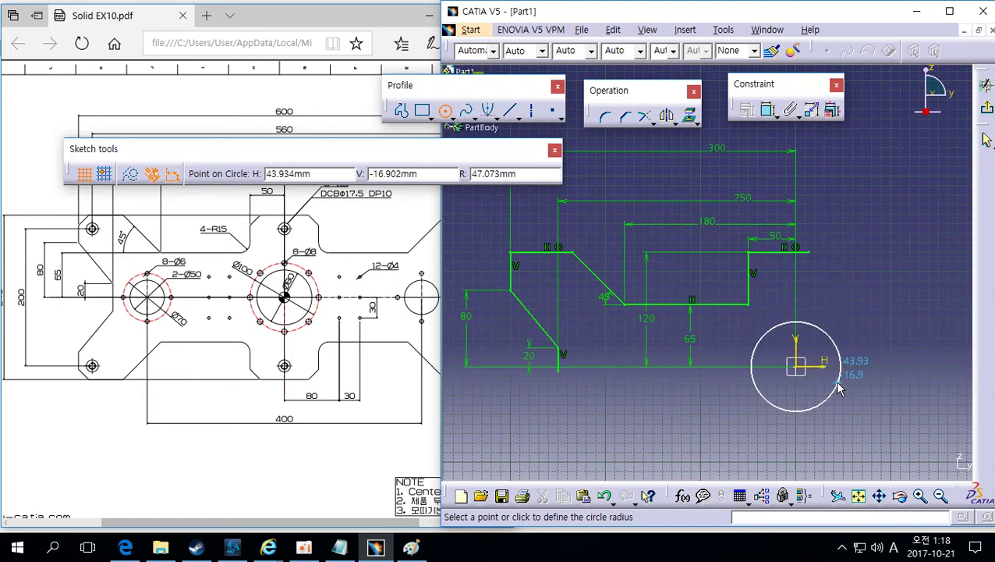
pyautogui.click(838, 388)
# Step: Dimension the origin-centred circle's diameter and set it to 100 mm
pyautogui.moveTo(877, 383); pyautogui.dragTo(766, 319, button='middle')
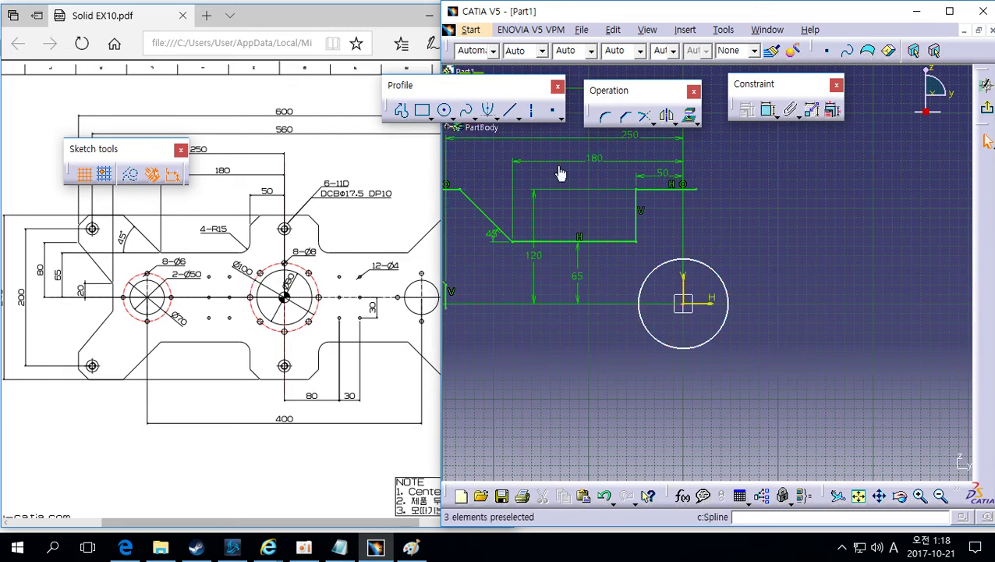
pyautogui.click(765, 109)
pyautogui.click(713, 269)
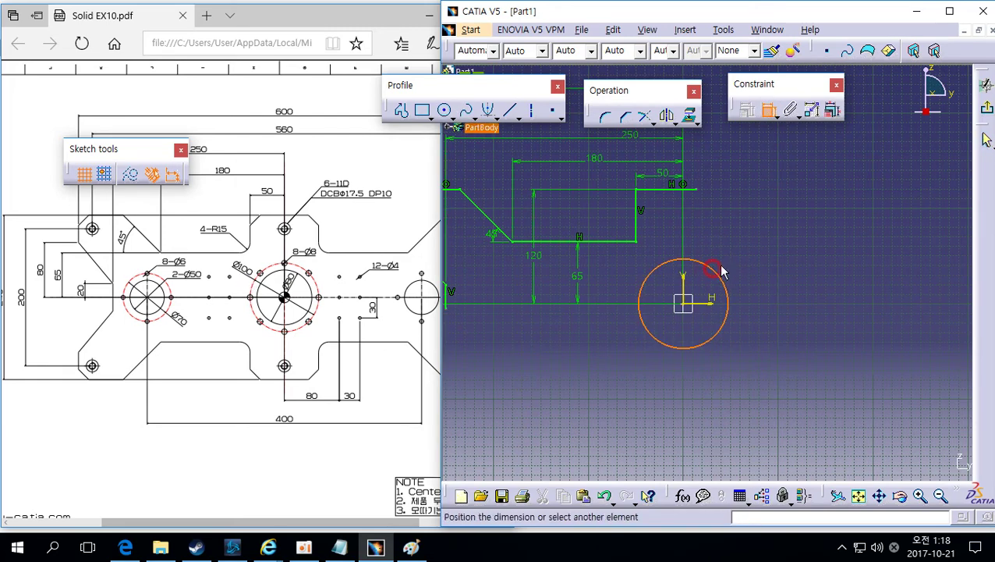
pyautogui.click(749, 268)
pyautogui.doubleClick(764, 259)
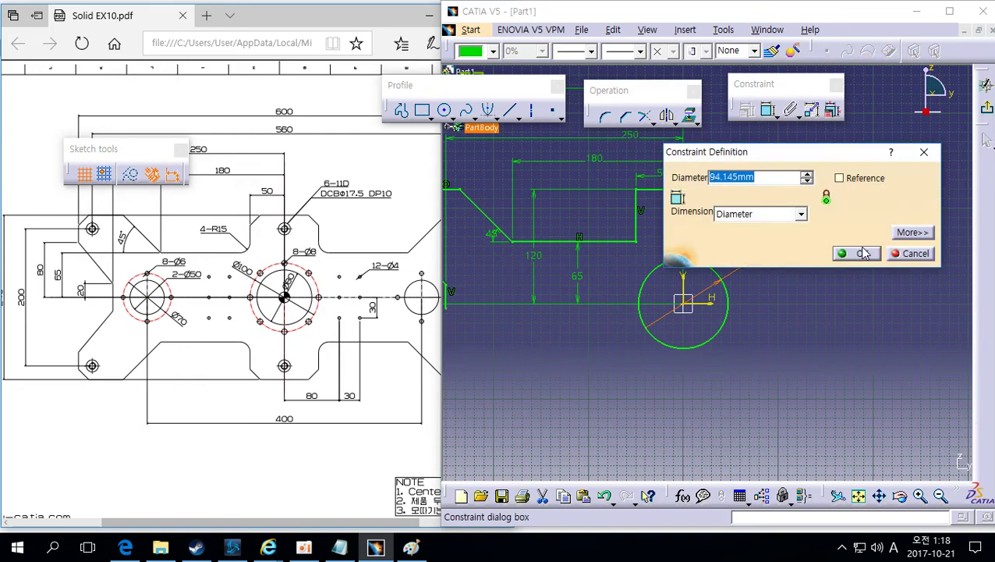
pyautogui.write('100')
pyautogui.click(858, 252)
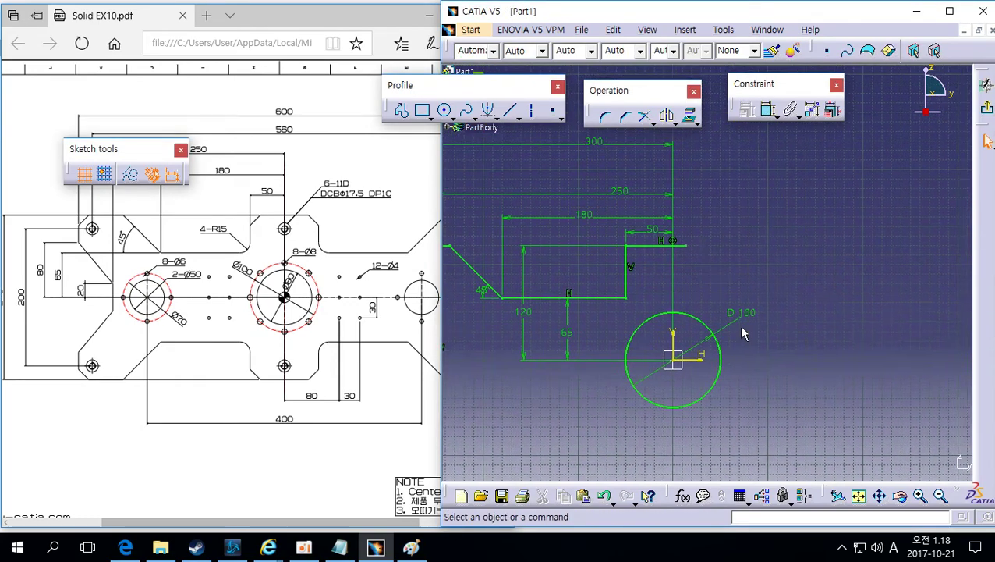
# Step: Draw a second circle of about 35 mm radius to the left of the central circle, slightly below the horizontal axis
pyautogui.moveTo(707, 309)
pyautogui.mouseDown(button='middle')
pyautogui.moveTo(771, 278)
pyautogui.moveTo(743, 280)
pyautogui.mouseUp(button='middle')
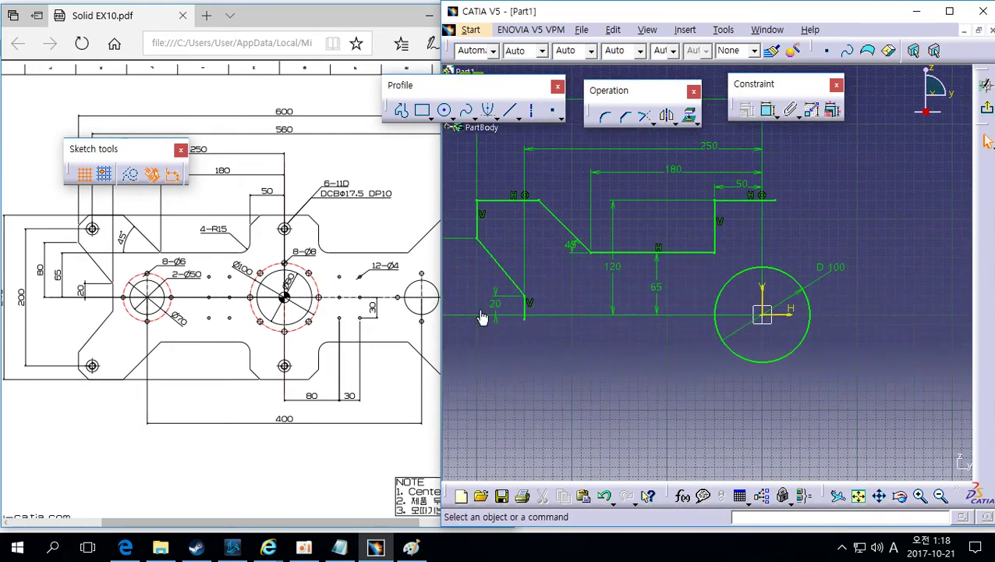
pyautogui.click(444, 110)
pyautogui.click(597, 326)
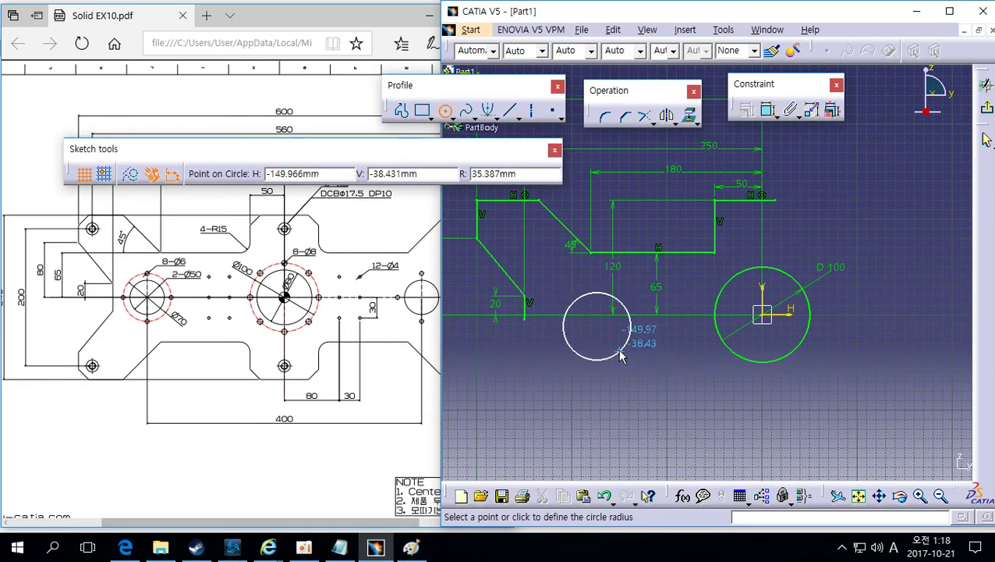
pyautogui.click(625, 348)
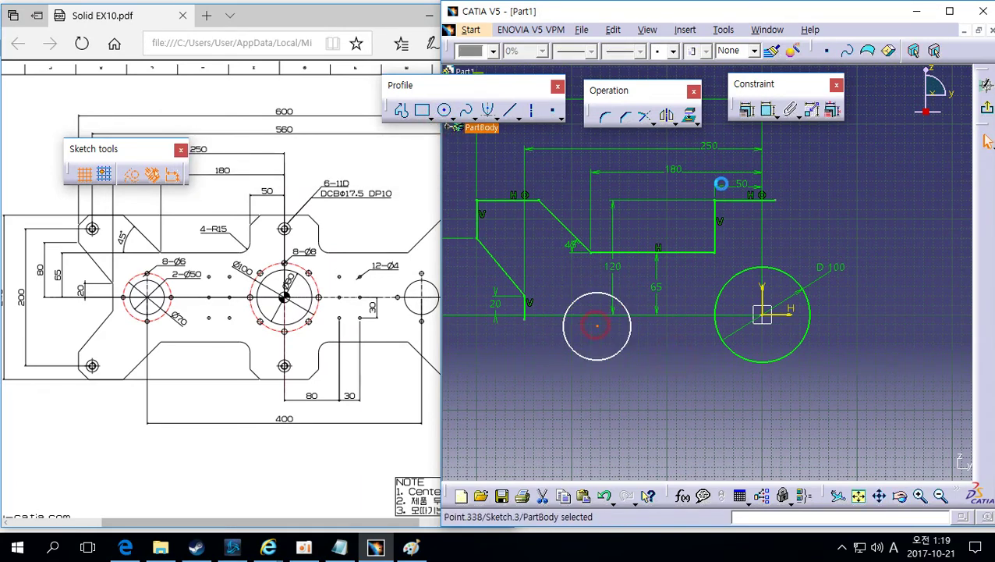
# Step: Dimension the left circle's centre from the vertical axis and set the distance to 200 mm
pyautogui.click(768, 110)
pyautogui.click(768, 308)
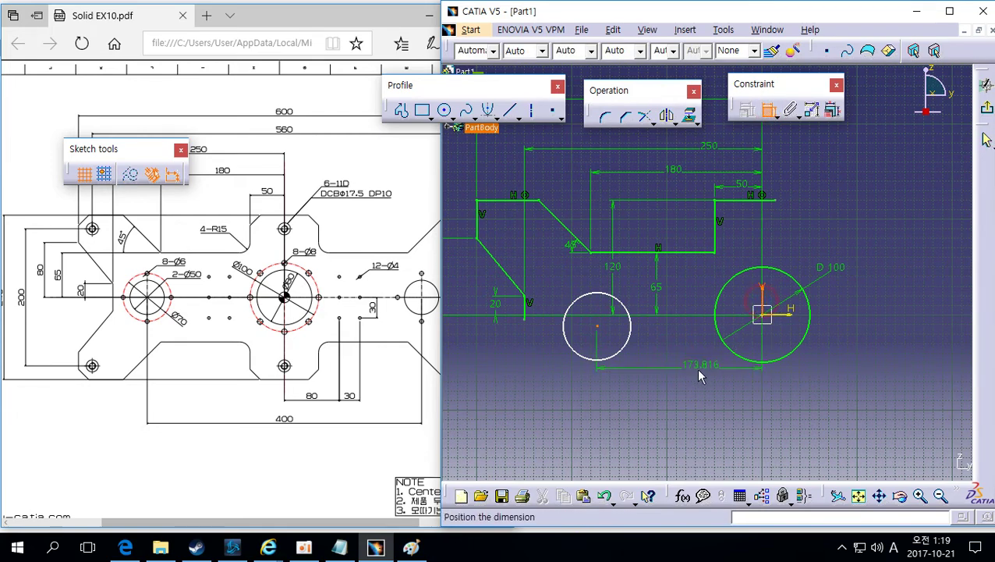
pyautogui.click(695, 376)
pyautogui.doubleClick(702, 375)
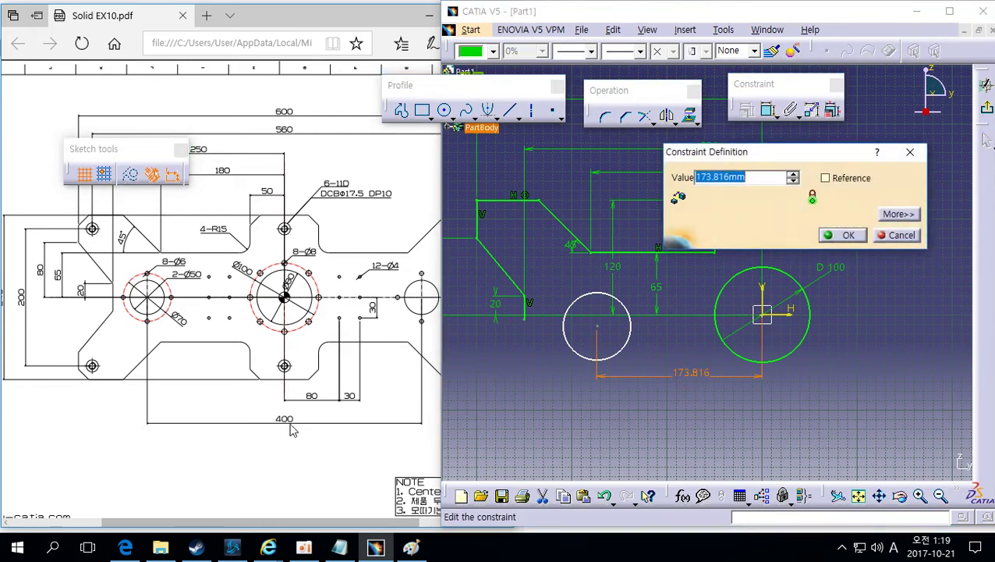
pyautogui.write('200')
pyautogui.press('Return')
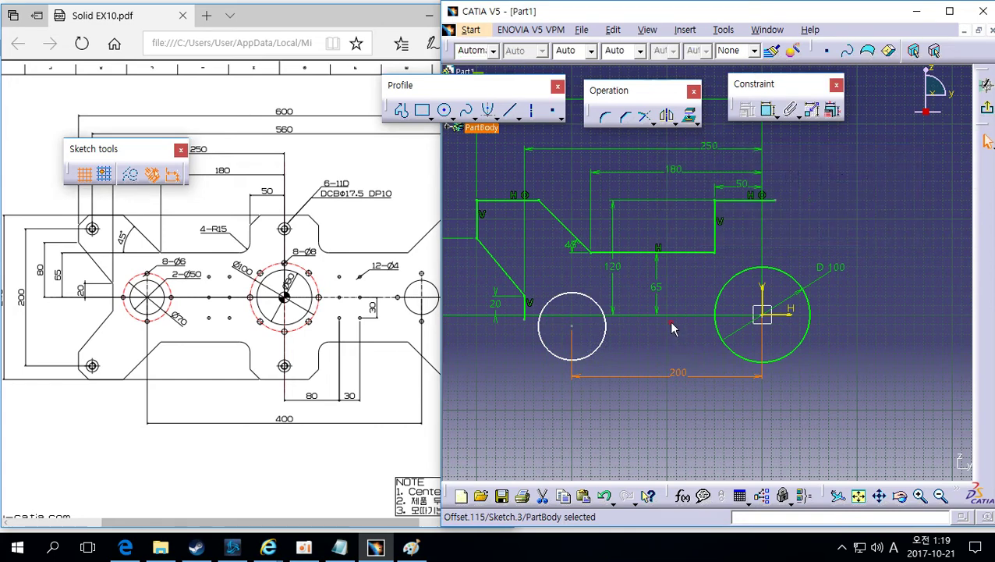
# Step: Make the left circle's centre coincident with the horizontal axis and shrink the circle freehand
pyautogui.moveTo(679, 332); pyautogui.dragTo(699, 334, button='middle')
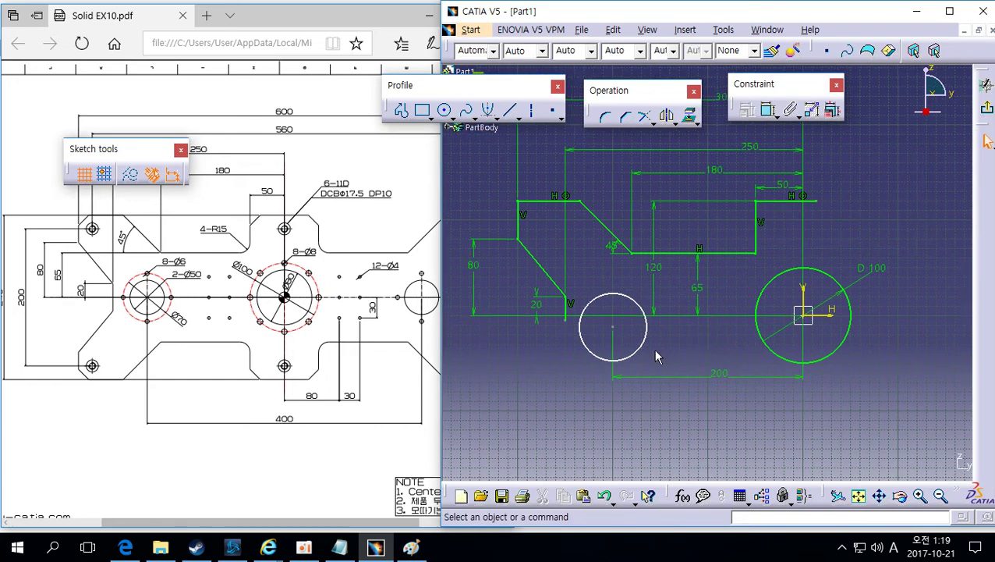
pyautogui.click(613, 328)
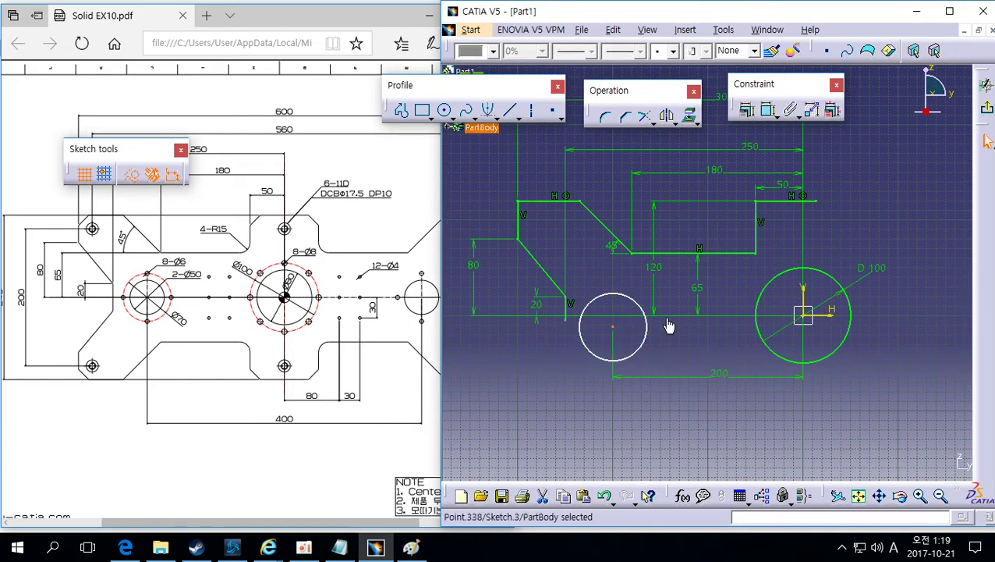
pyautogui.click(767, 110)
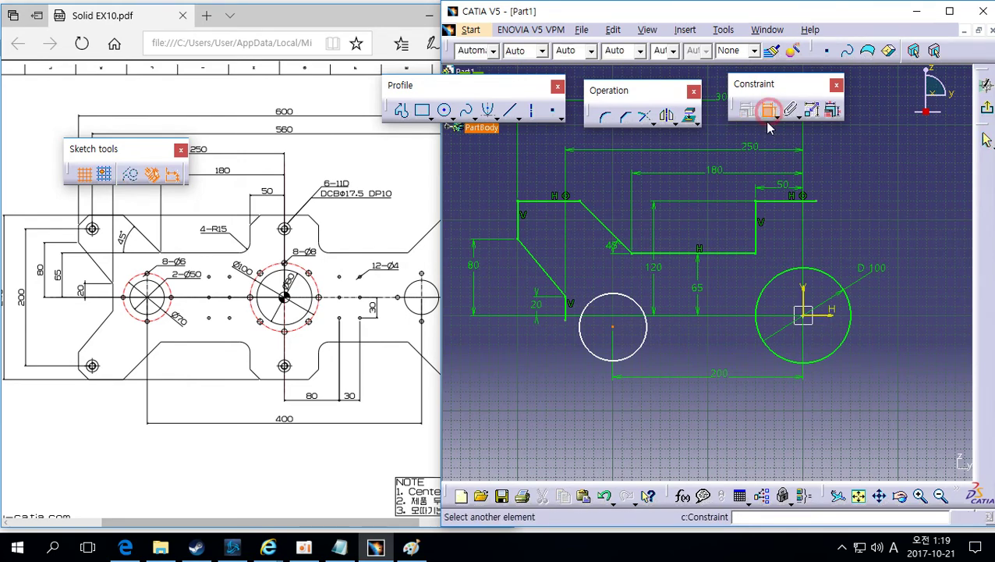
pyautogui.click(839, 318)
pyautogui.rightClick(830, 326)
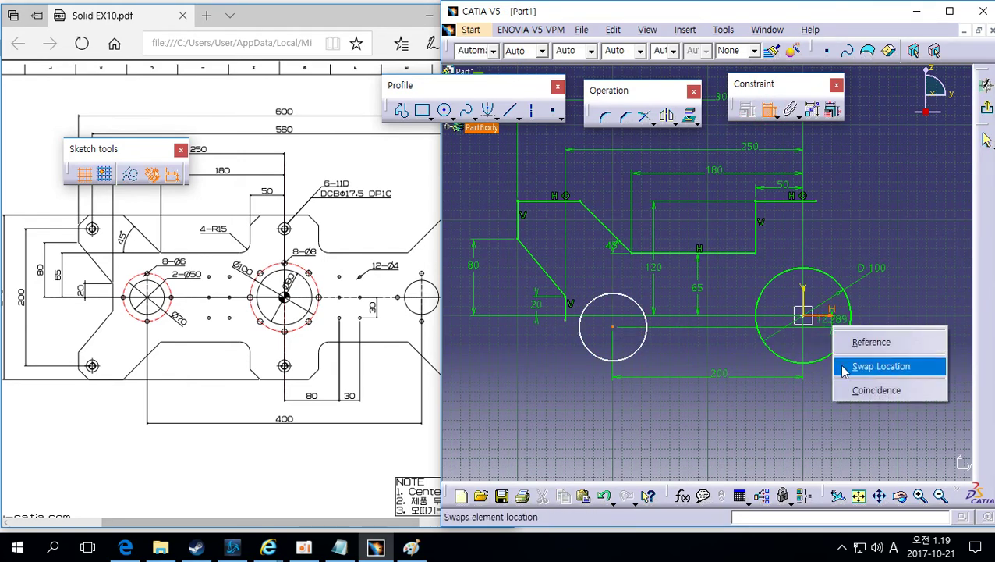
pyautogui.click(874, 389)
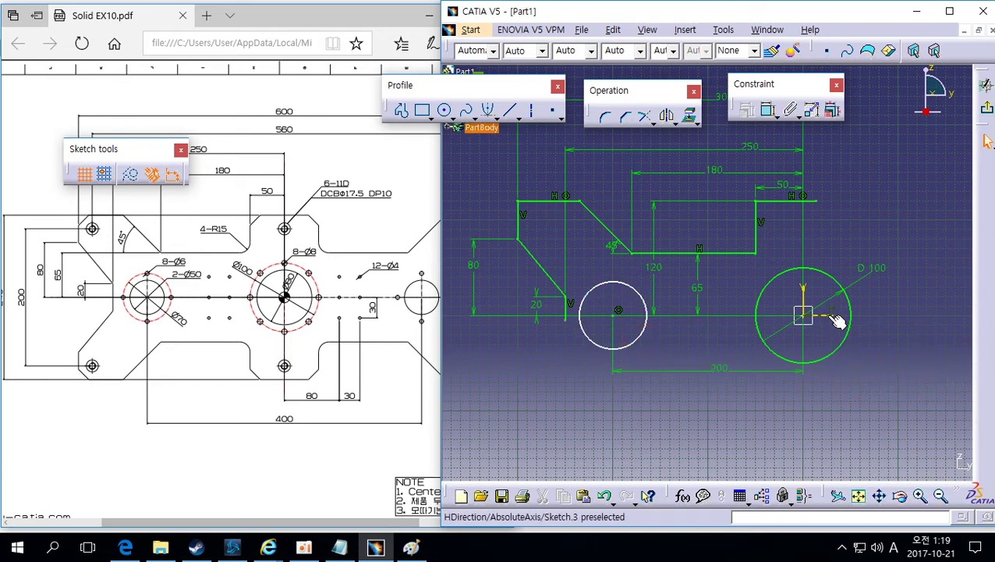
pyautogui.click(633, 335)
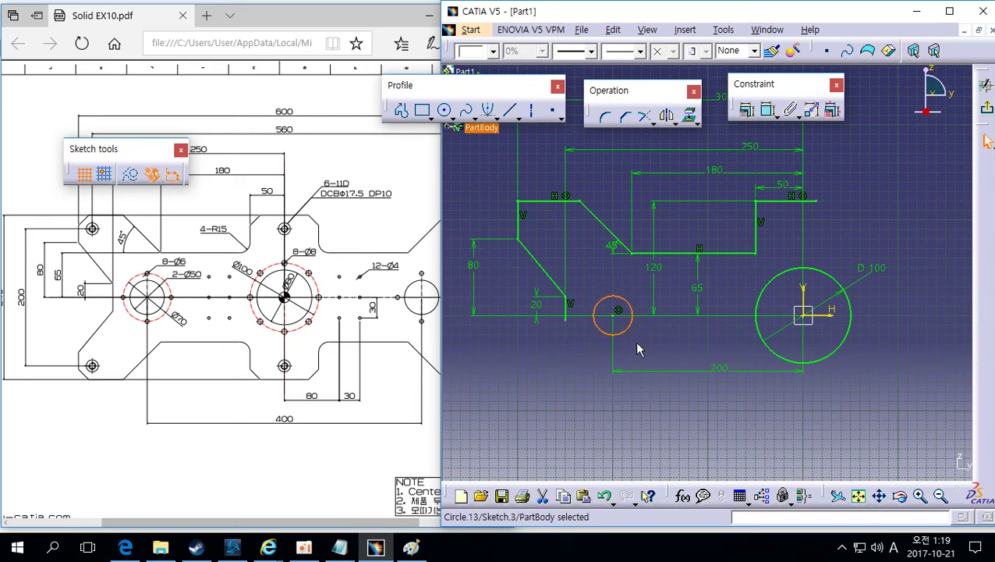
# Step: Set the central circle's diameter to 80 mm
pyautogui.doubleClick(872, 263)
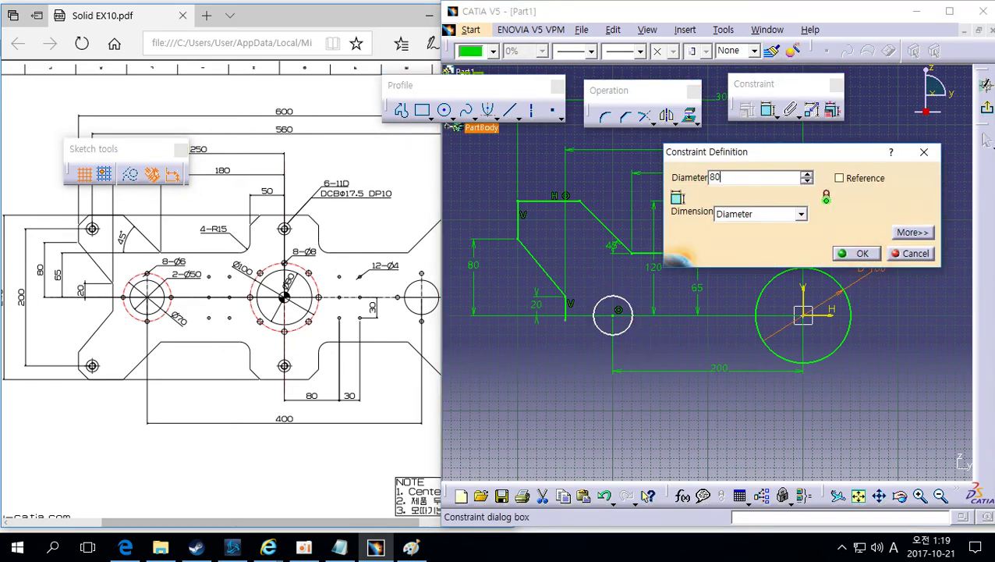
pyautogui.press('Return')
pyautogui.click(896, 321)
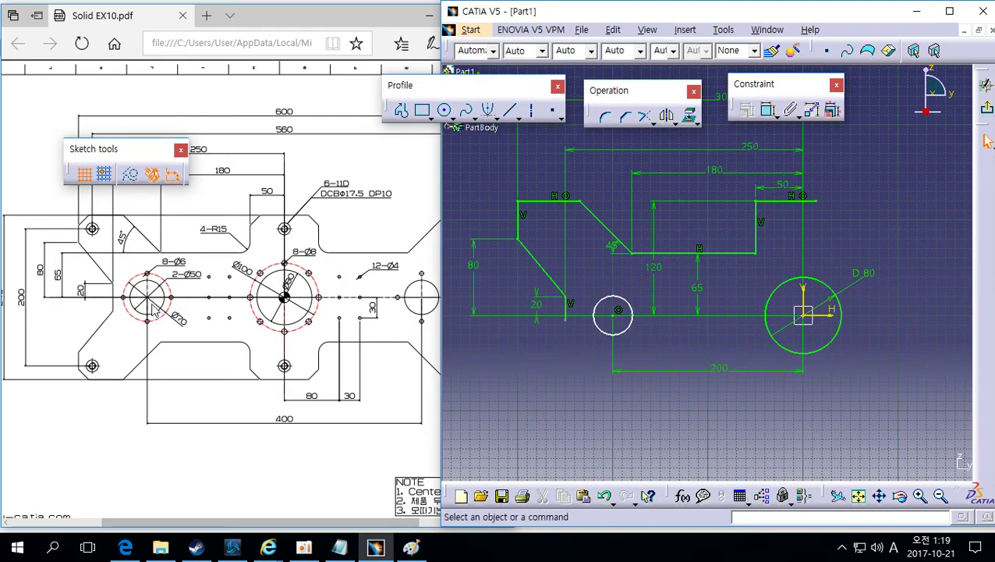
# Step: Dimension the left circle's diameter and set it to 50 mm
pyautogui.click(628, 329)
pyautogui.click(770, 111)
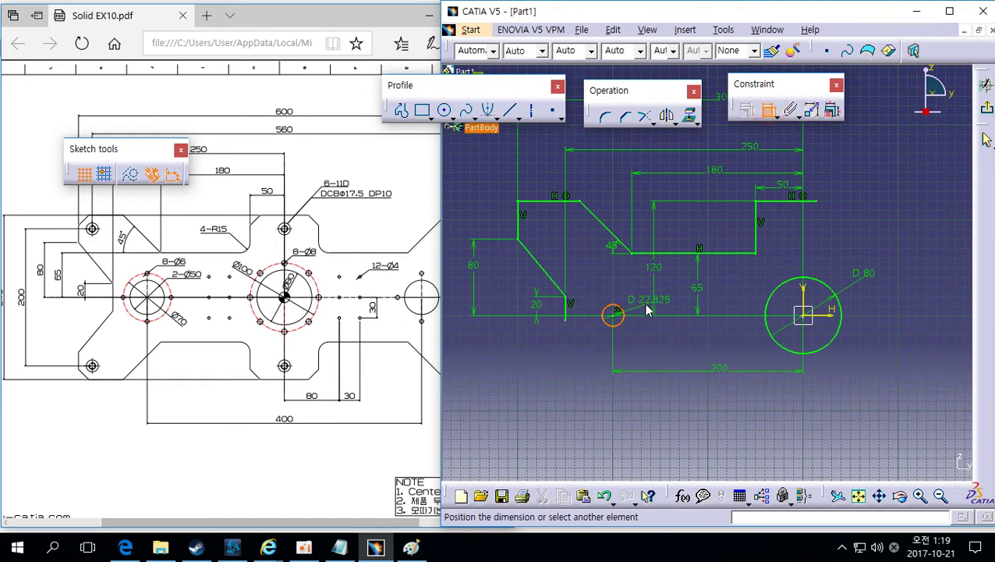
pyautogui.click(633, 287)
pyautogui.doubleClick(641, 290)
pyautogui.write('50')
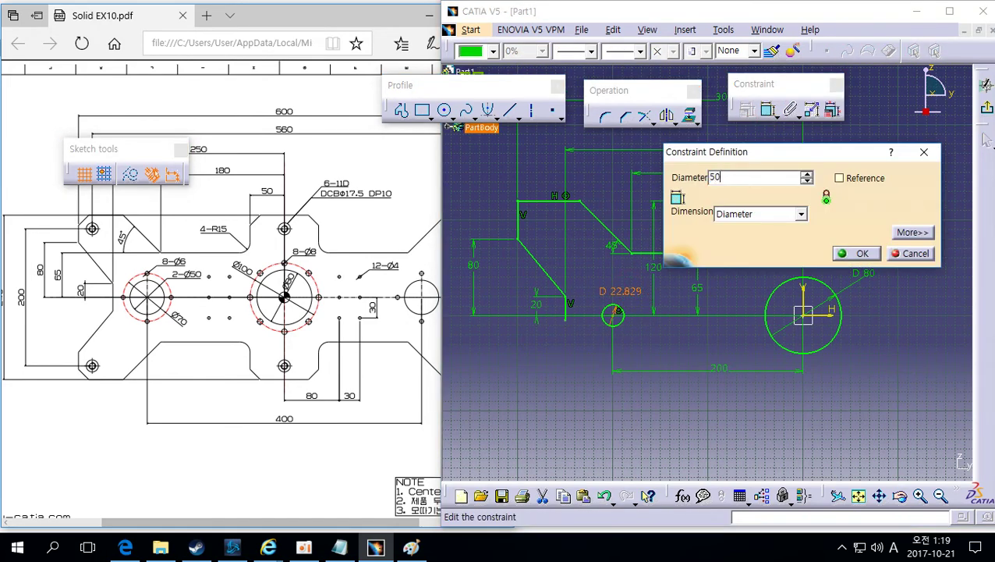
pyautogui.press('Return')
pyautogui.moveTo(766, 269)
pyautogui.mouseDown(button='middle')
pyautogui.moveTo(759, 315)
pyautogui.moveTo(701, 333)
pyautogui.moveTo(715, 289)
pyautogui.moveTo(706, 312)
pyautogui.mouseUp(button='middle')
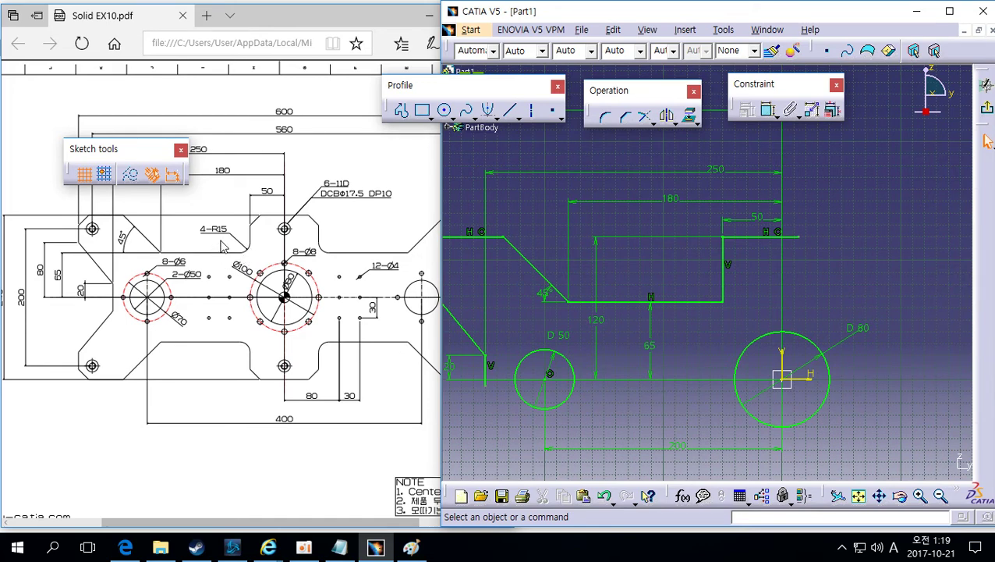
# Step: Round the inner corner between the recess's horizontal edge and the central tab's vertical edge with a 15 mm radius
pyautogui.click(605, 118)
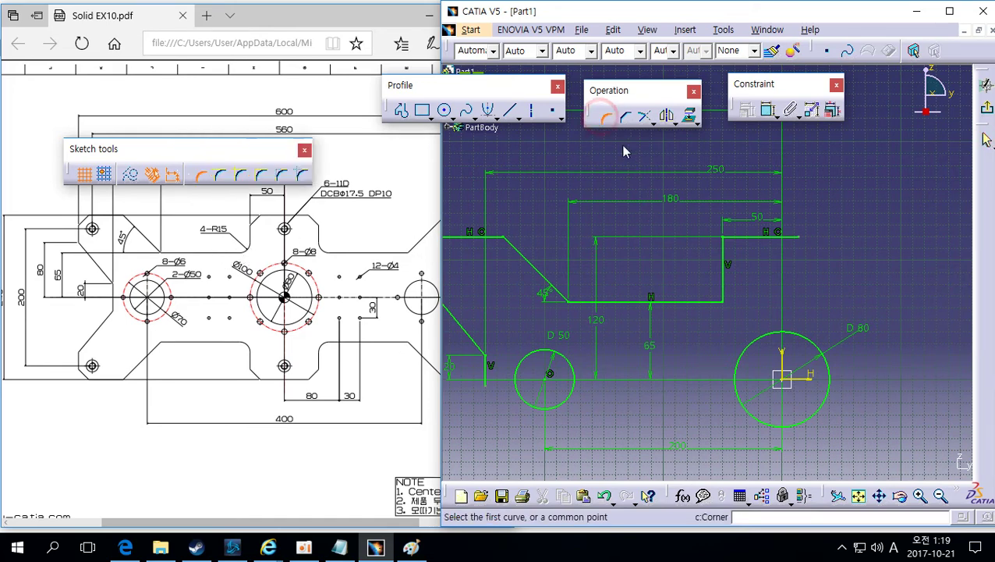
pyautogui.click(723, 303)
pyautogui.click(720, 303)
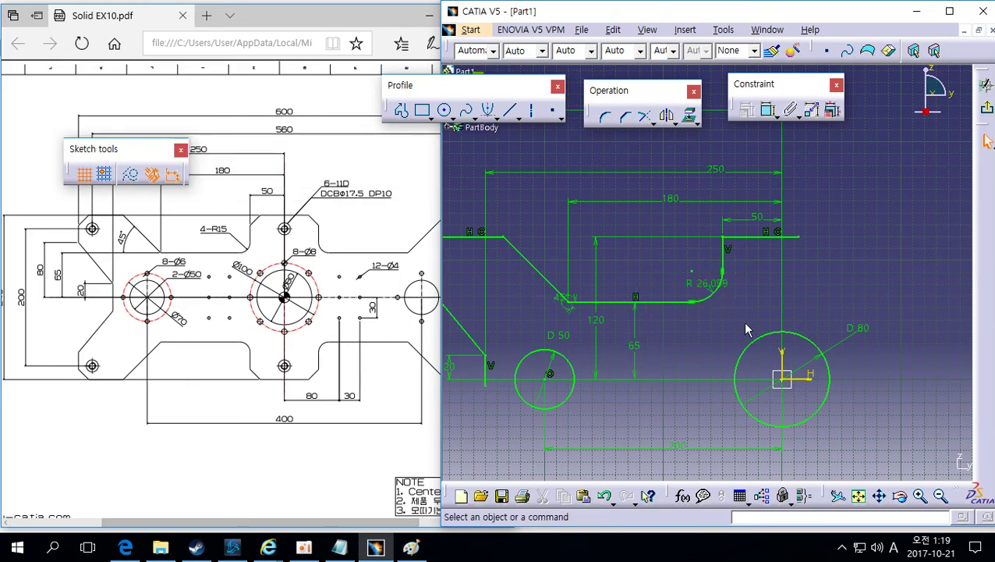
pyautogui.doubleClick(706, 283)
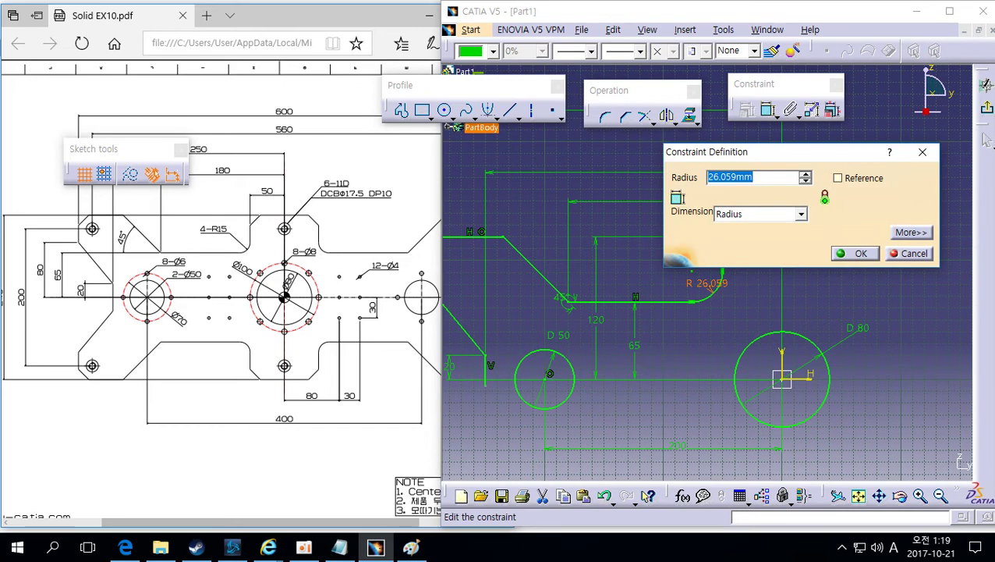
pyautogui.write('15')
pyautogui.press('Return')
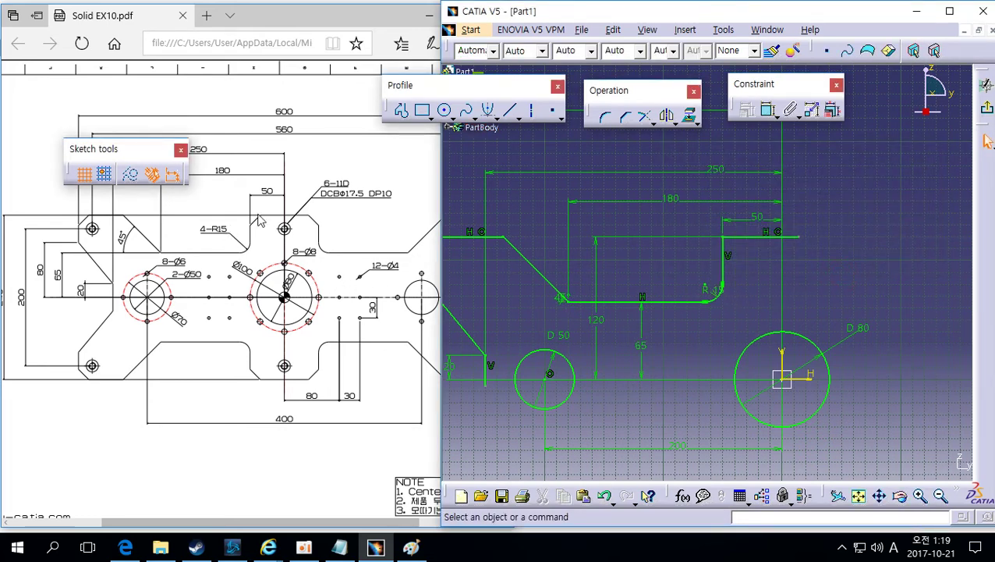
# Step: Check the chamfer note in the drawing and chamfer the central tab's upper left corner about 18.3 mm
pyautogui.moveTo(260, 243)
pyautogui.mouseDown(button='middle')
pyautogui.moveTo(322, 299)
pyautogui.moveTo(387, 291)
pyautogui.moveTo(390, 346)
pyautogui.moveTo(371, 422)
pyautogui.mouseUp(button='middle')
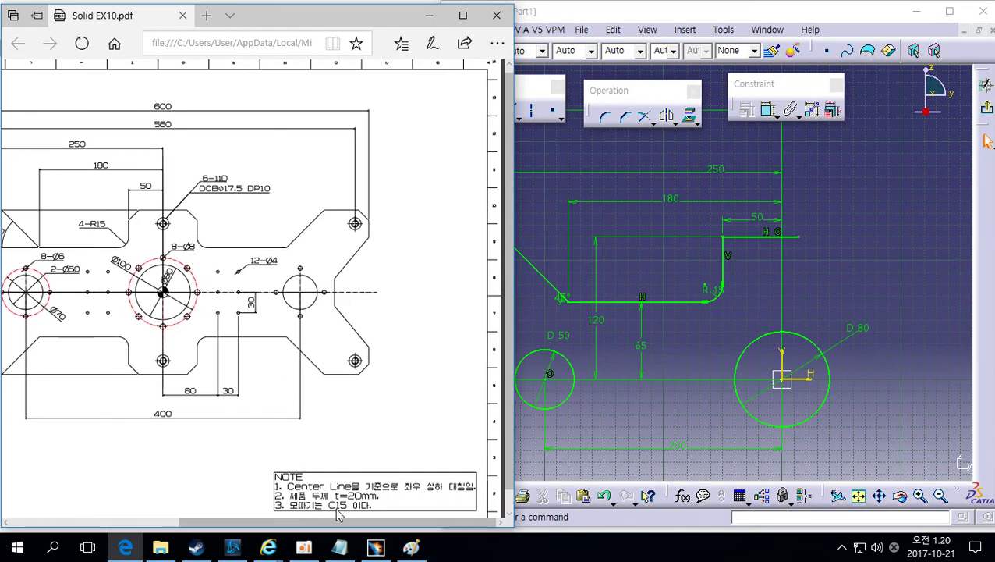
pyautogui.hscroll(-3, 356, 400)
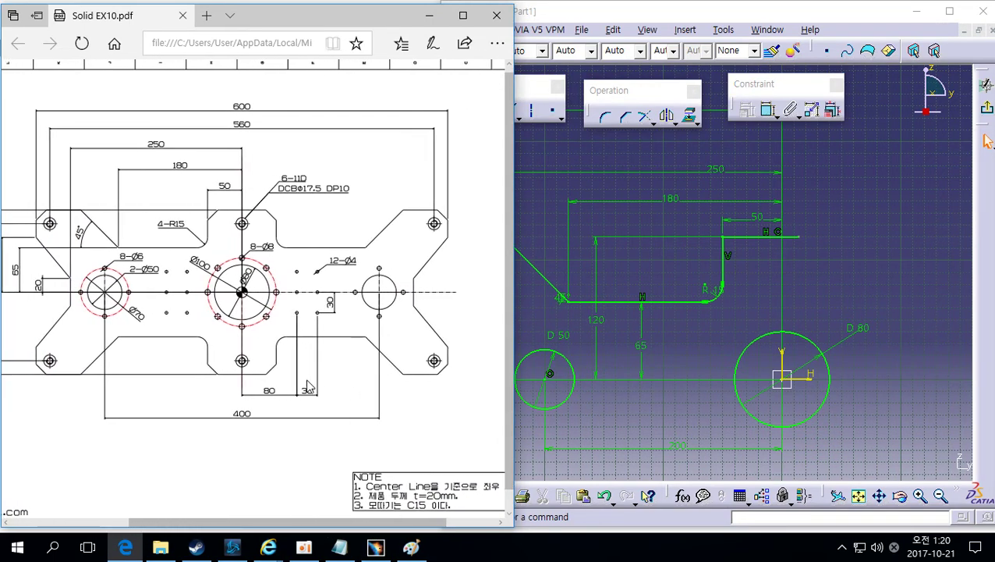
pyautogui.click(689, 266)
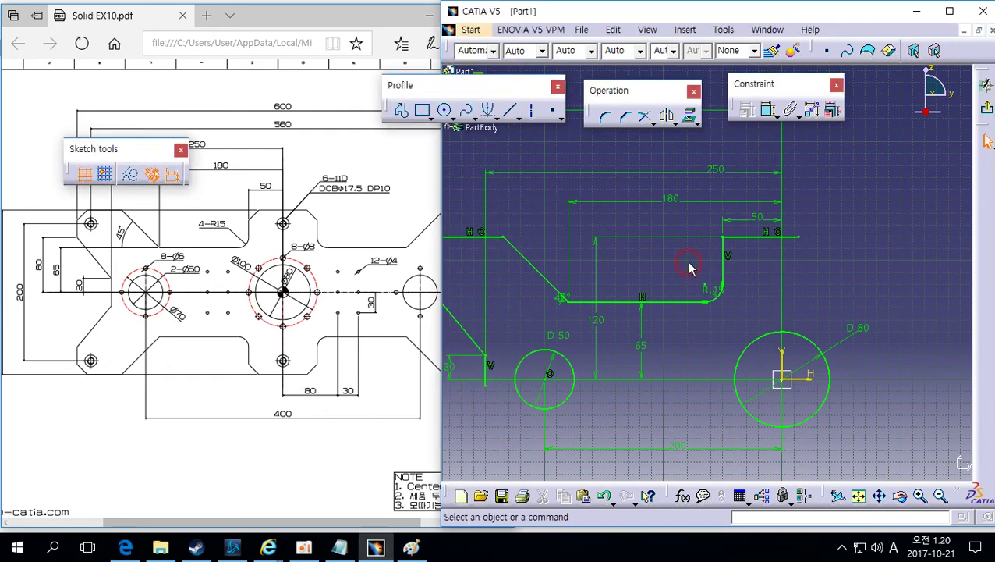
pyautogui.click(608, 119)
pyautogui.click(741, 261)
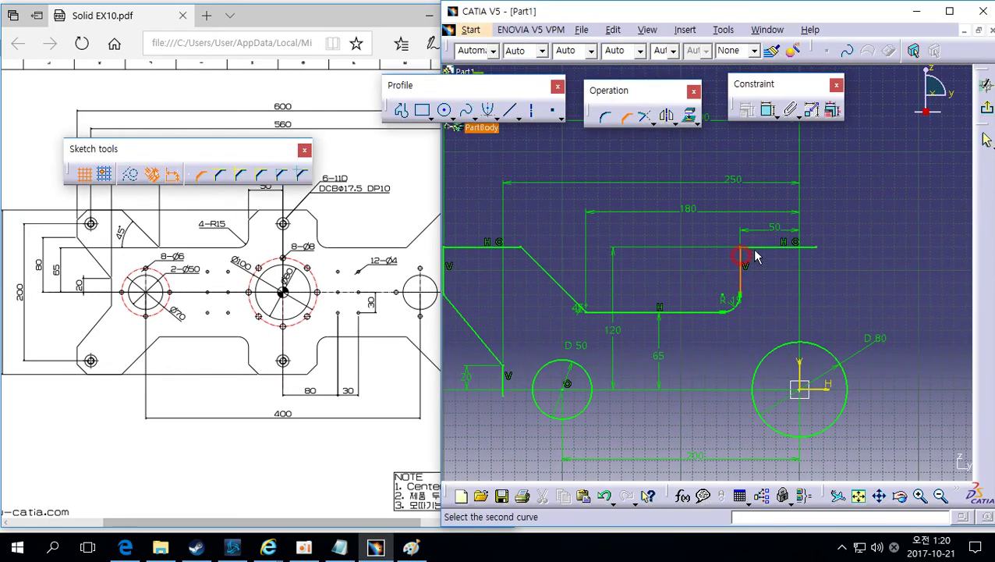
pyautogui.click(754, 250)
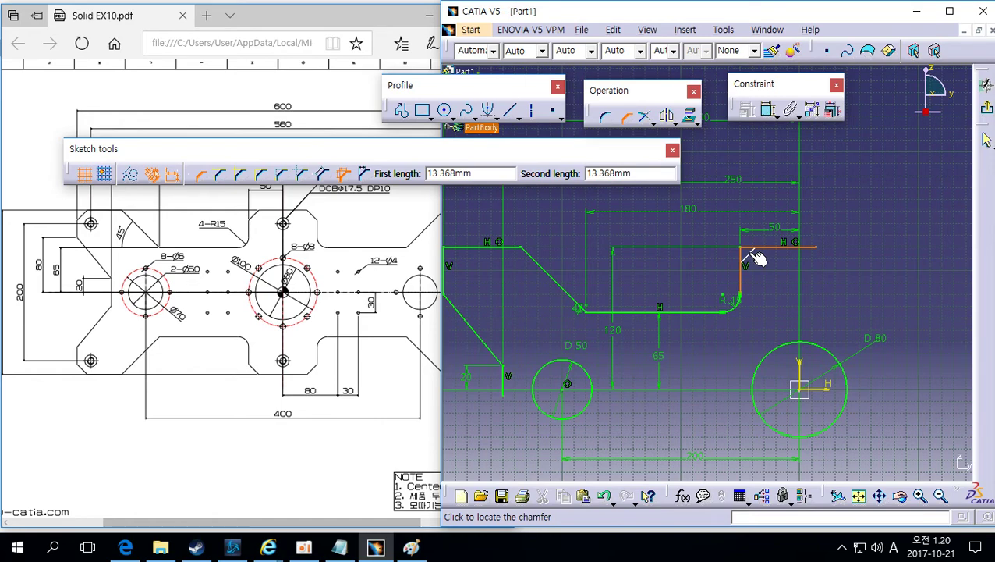
pyautogui.click(755, 258)
# Step: Set both length dimensions of the central tab's chamfer to 15 mm
pyautogui.moveTo(767, 278); pyautogui.dragTo(688, 125, button='middle')
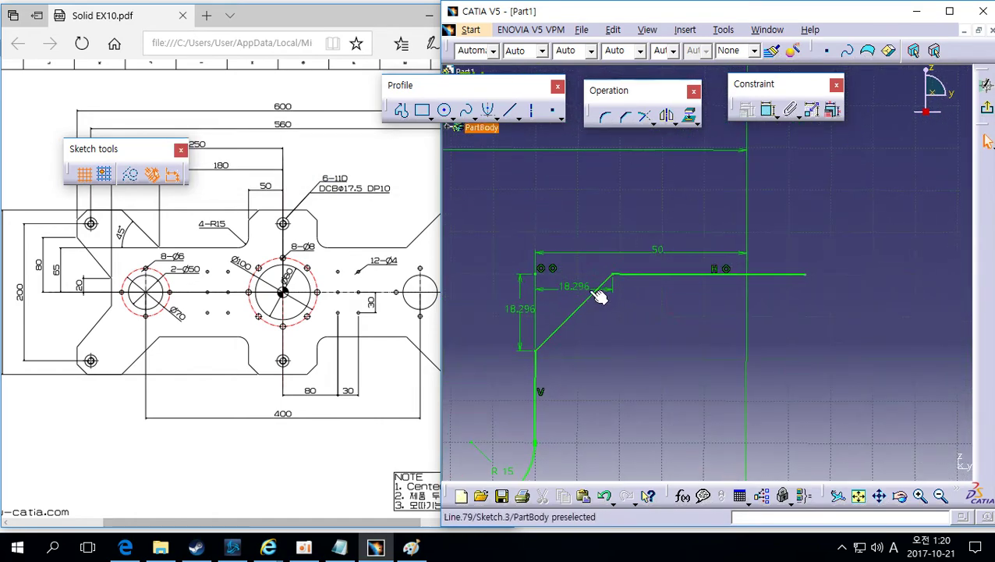
pyautogui.click(570, 275)
pyautogui.doubleClick(586, 292)
pyautogui.write('15')
pyautogui.press('Return')
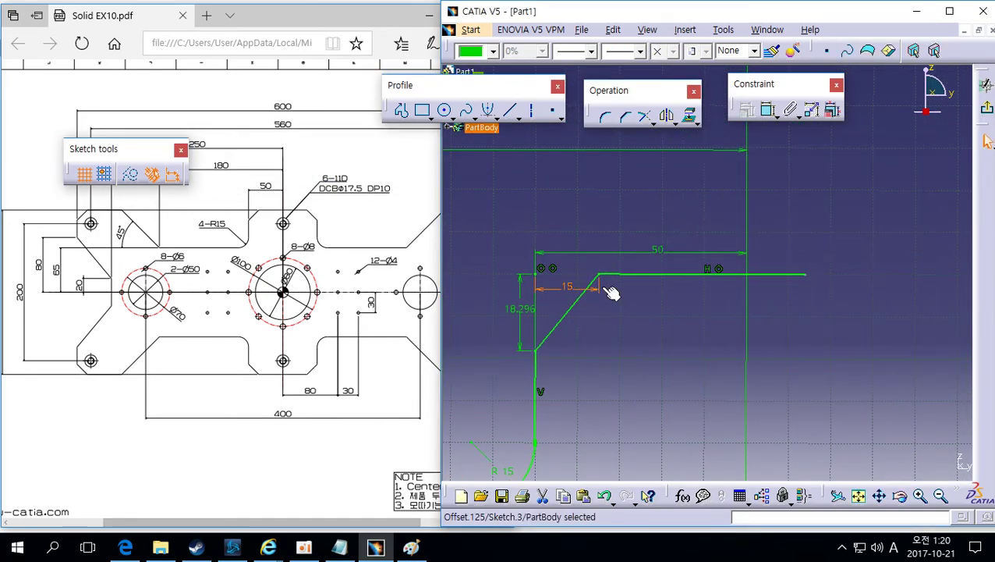
pyautogui.doubleClick(520, 305)
pyautogui.write('15mm')
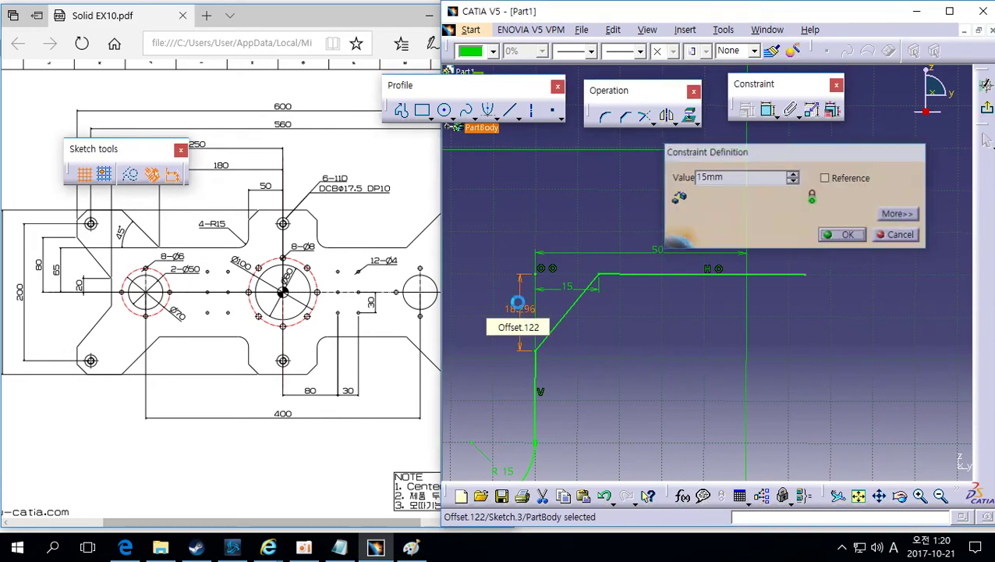
pyautogui.press('Return')
# Step: Chamfer the outline's outer upper left corner about 11.4 mm
pyautogui.moveTo(681, 336)
pyautogui.mouseDown(button='middle')
pyautogui.moveTo(686, 327)
pyautogui.moveTo(704, 358)
pyautogui.moveTo(723, 306)
pyautogui.moveTo(818, 340)
pyautogui.mouseUp(button='middle')
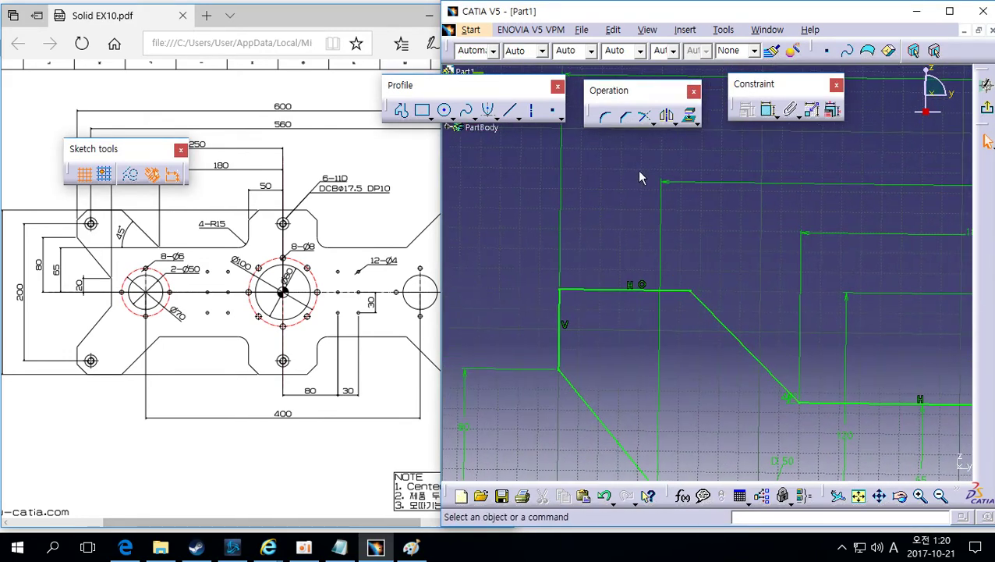
pyautogui.click(627, 119)
pyautogui.click(586, 295)
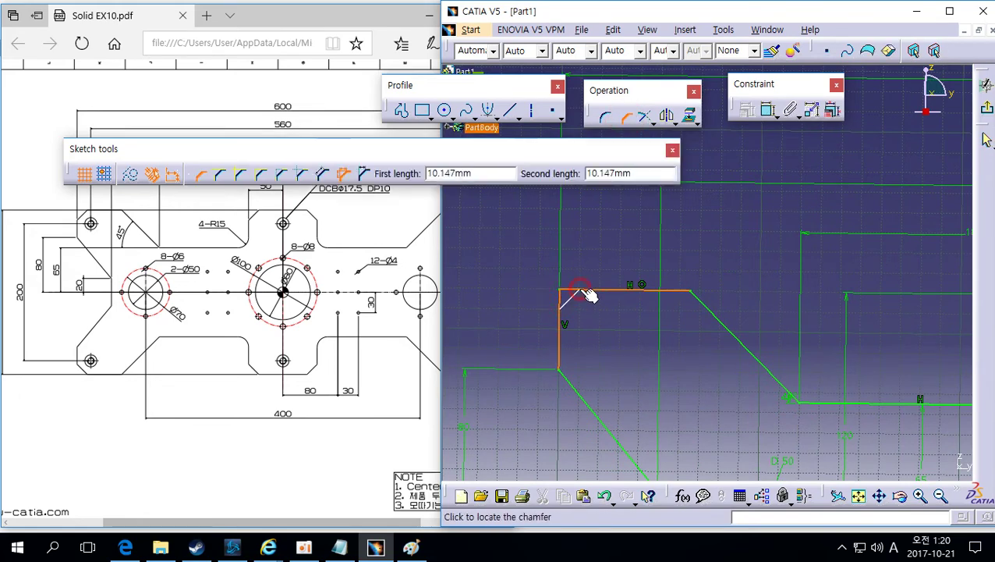
pyautogui.click(582, 305)
# Step: Set both length dimensions of the outer left corner's chamfer to 15 mm
pyautogui.doubleClick(581, 296)
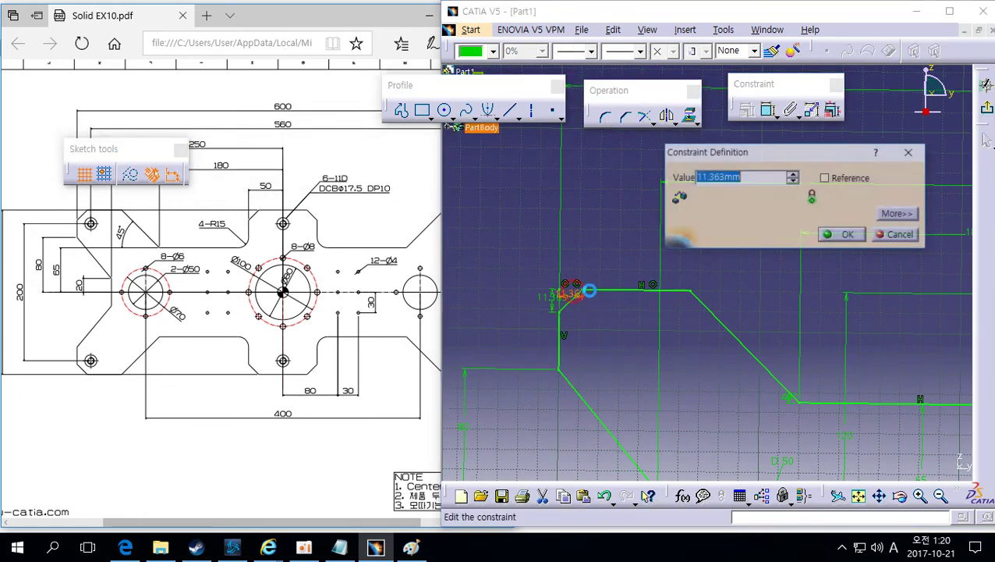
pyautogui.press('Return')
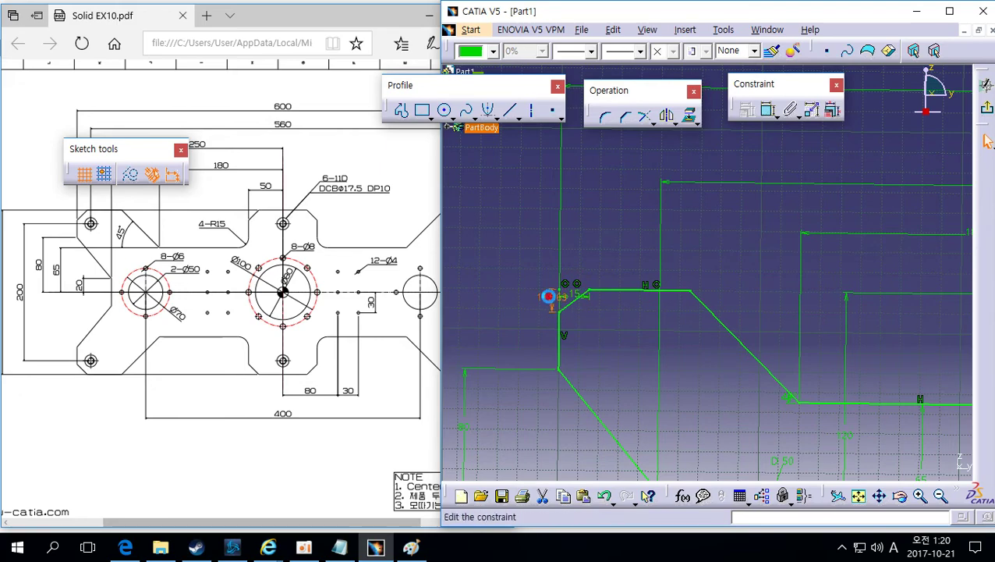
pyautogui.doubleClick(565, 294)
pyautogui.write('15')
pyautogui.press('Return')
pyautogui.click(595, 255)
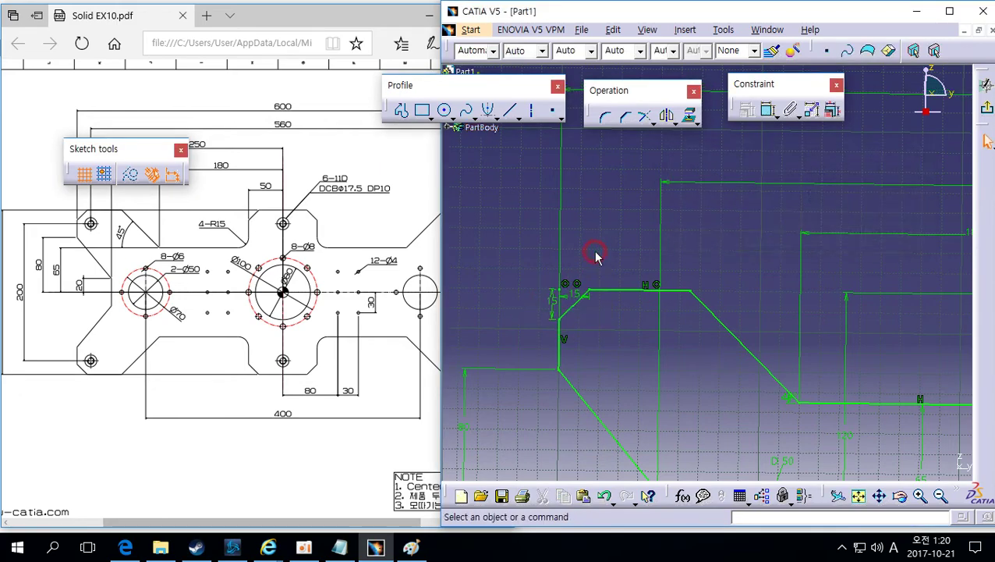
# Step: Mirror the upper left outline, without the central top line and the short left vertical line, about the vertical axis
pyautogui.scroll(-5, 667, 335)
pyautogui.scroll(-2, 709, 364)
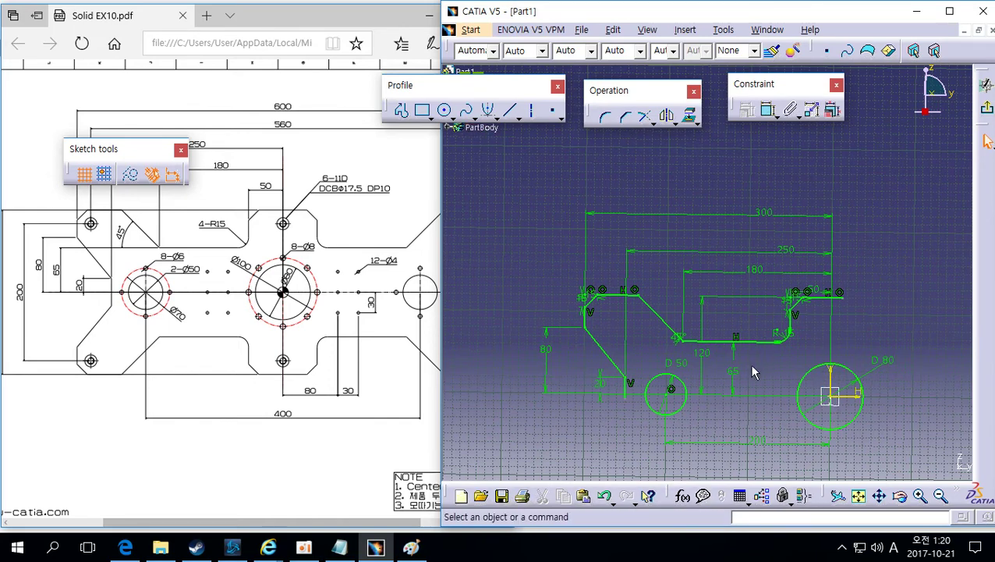
pyautogui.click(303, 269)
pyautogui.keyDown('ctrl'); pyautogui.scroll(5, 304, 273); pyautogui.keyUp('ctrl')
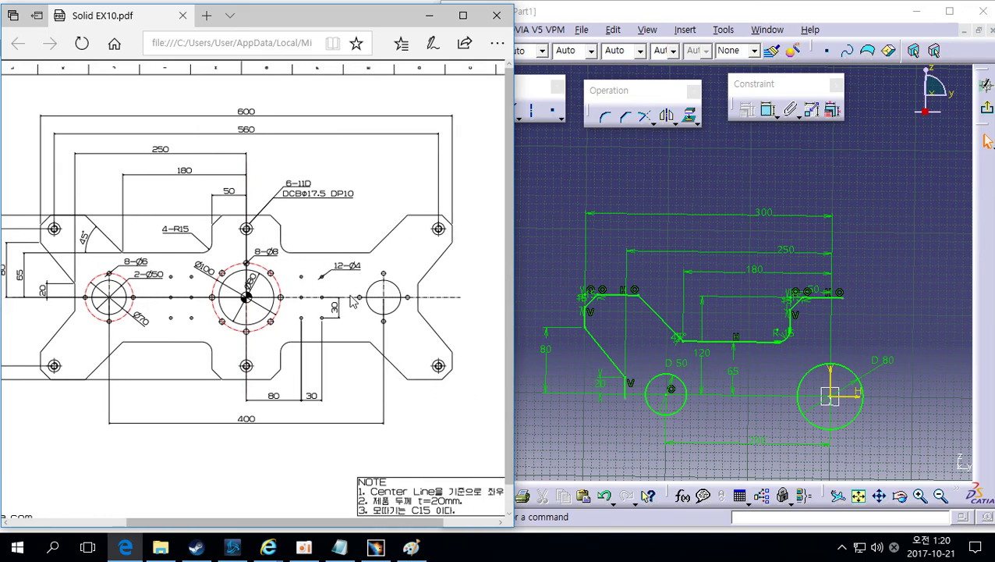
pyautogui.click(841, 316)
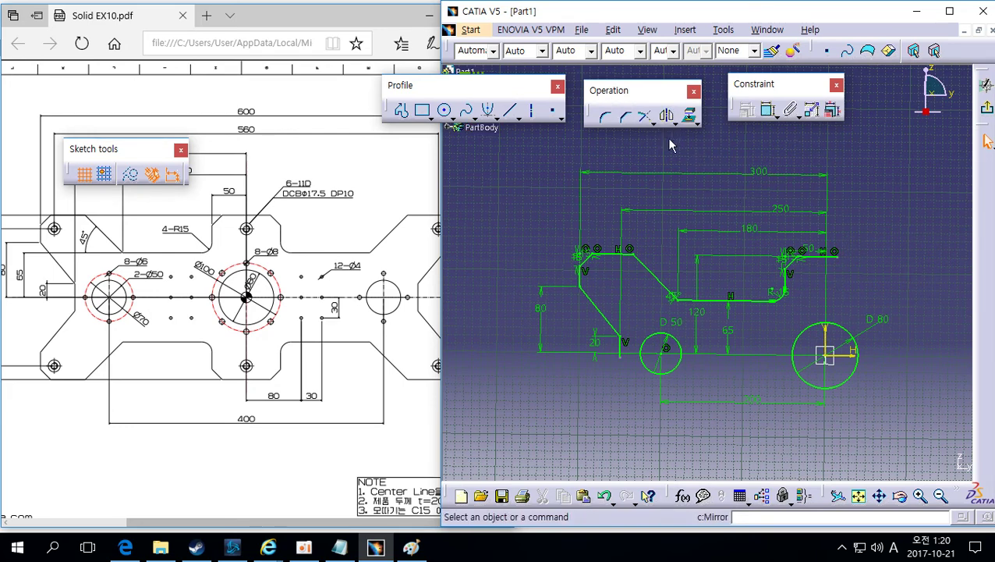
pyautogui.moveTo(659, 275); pyautogui.dragTo(682, 260, button='middle')
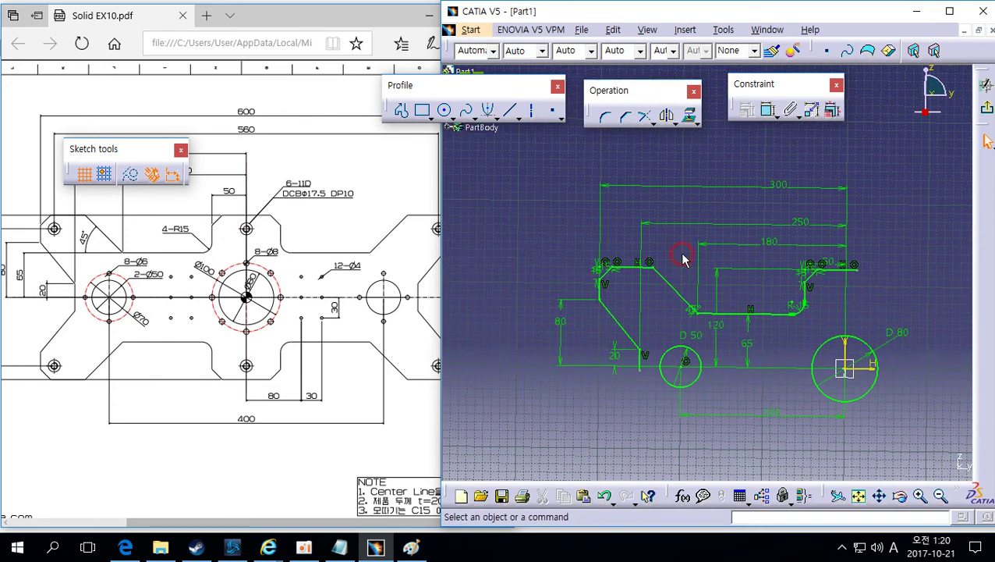
pyautogui.click(627, 268)
pyautogui.keyDown('ctrl'); pyautogui.click(604, 271); pyautogui.keyUp('ctrl')
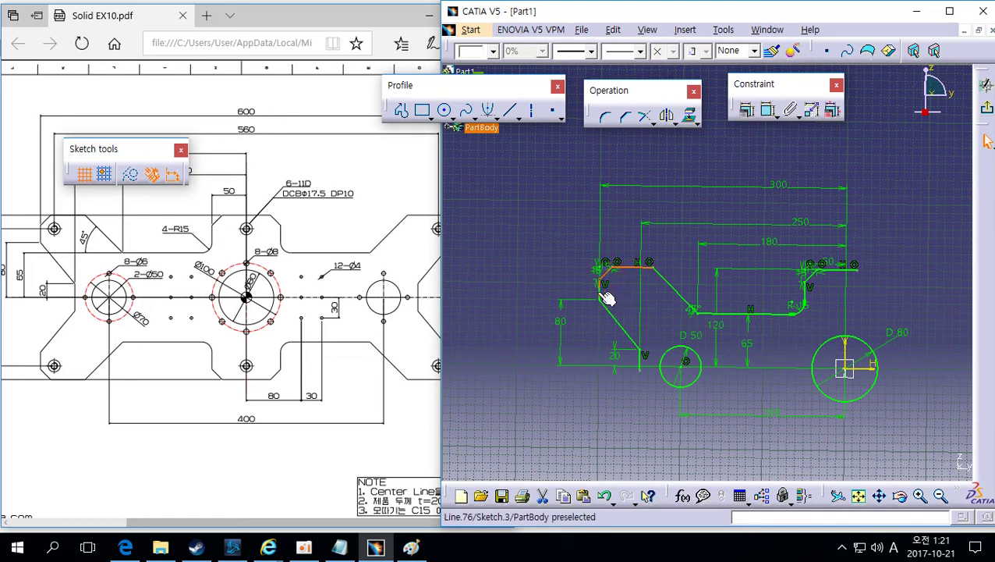
pyautogui.keyDown('ctrl'); pyautogui.click(607, 299); pyautogui.keyUp('ctrl')
pyautogui.keyDown('ctrl'); pyautogui.click(628, 326); pyautogui.keyUp('ctrl')
pyautogui.keyDown('ctrl'); pyautogui.click(676, 290); pyautogui.keyUp('ctrl')
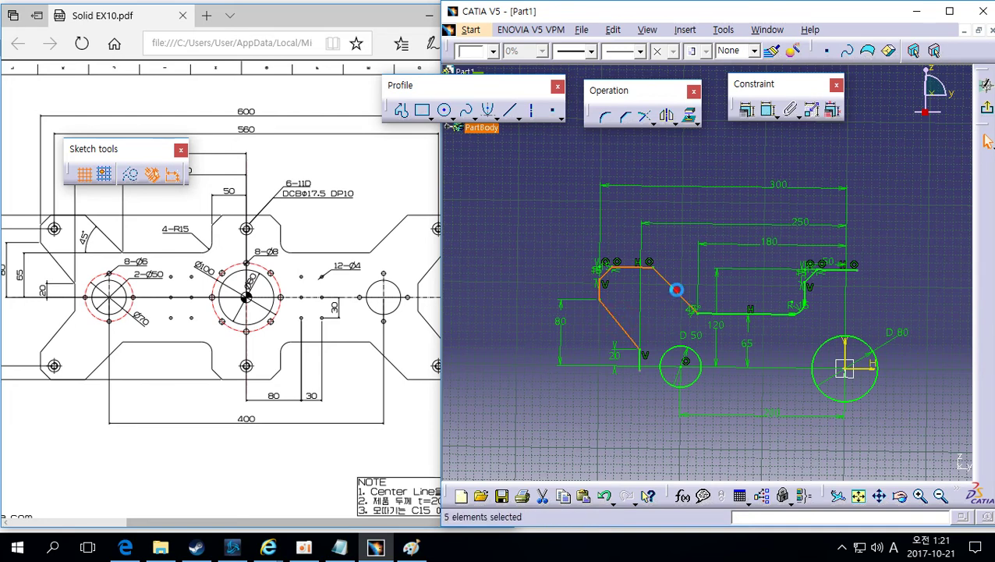
pyautogui.keyDown('ctrl'); pyautogui.click(797, 313); pyautogui.keyUp('ctrl')
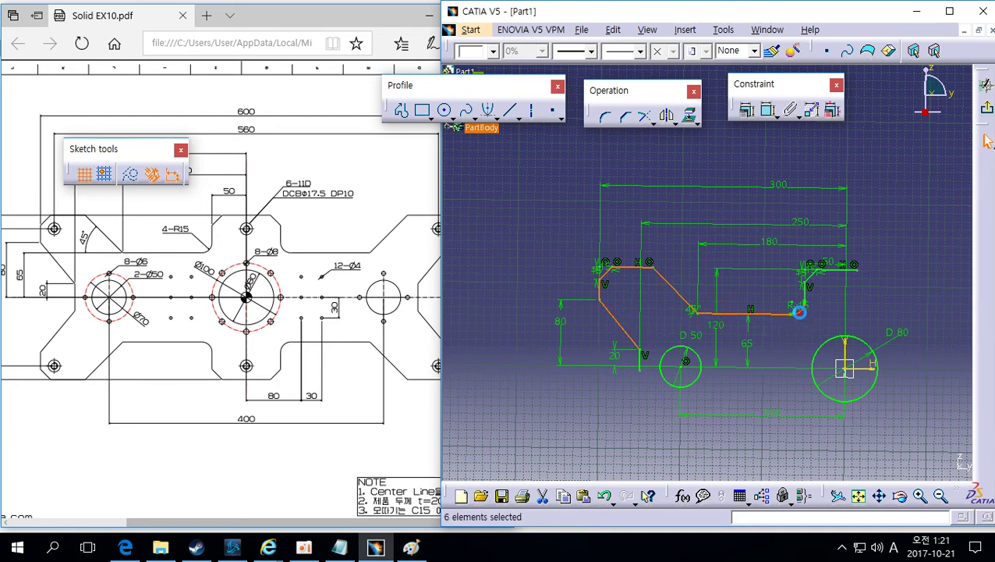
pyautogui.keyDown('ctrl'); pyautogui.click(811, 301); pyautogui.keyUp('ctrl')
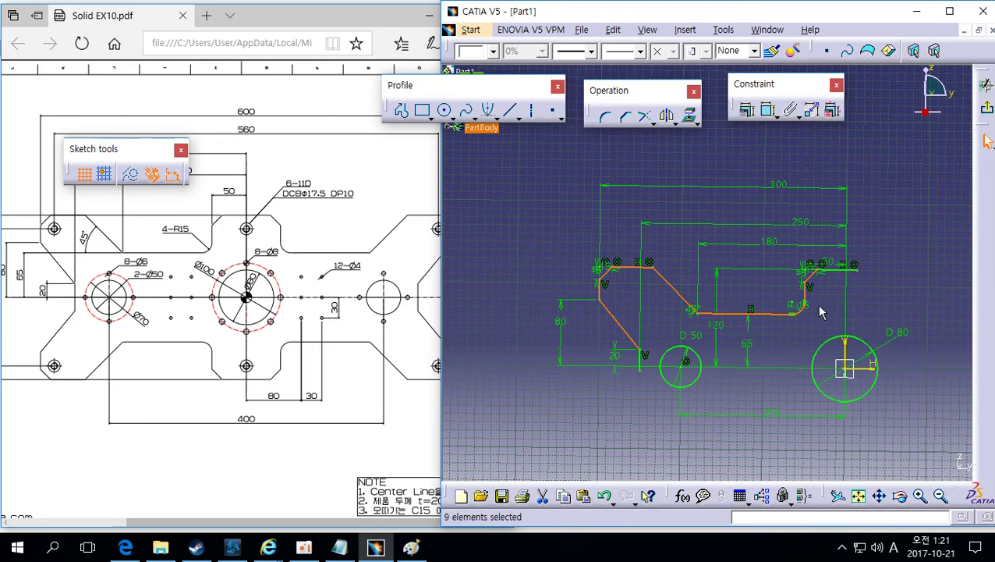
pyautogui.moveTo(736, 172); pyautogui.dragTo(634, 163, button='middle')
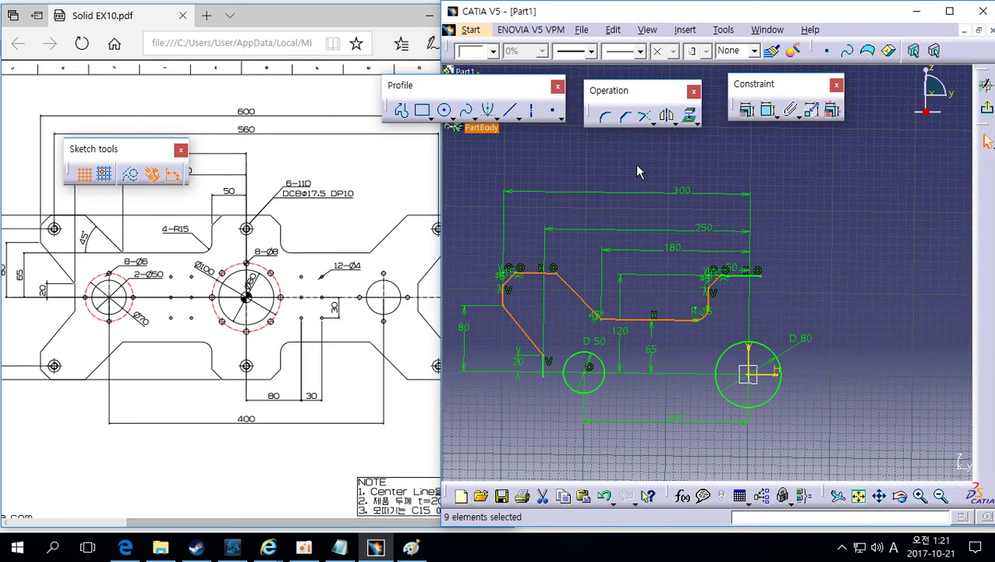
pyautogui.click(667, 118)
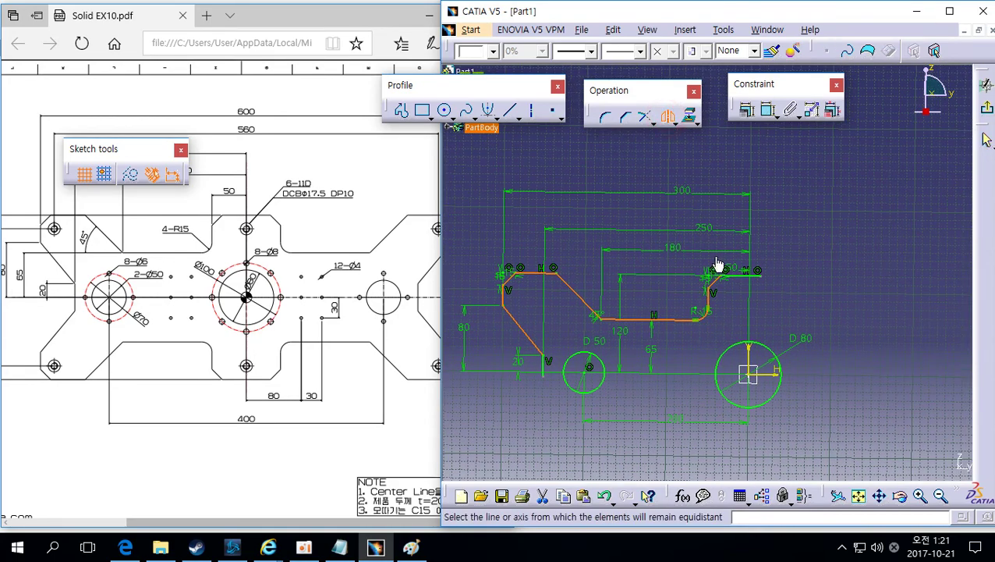
pyautogui.click(751, 353)
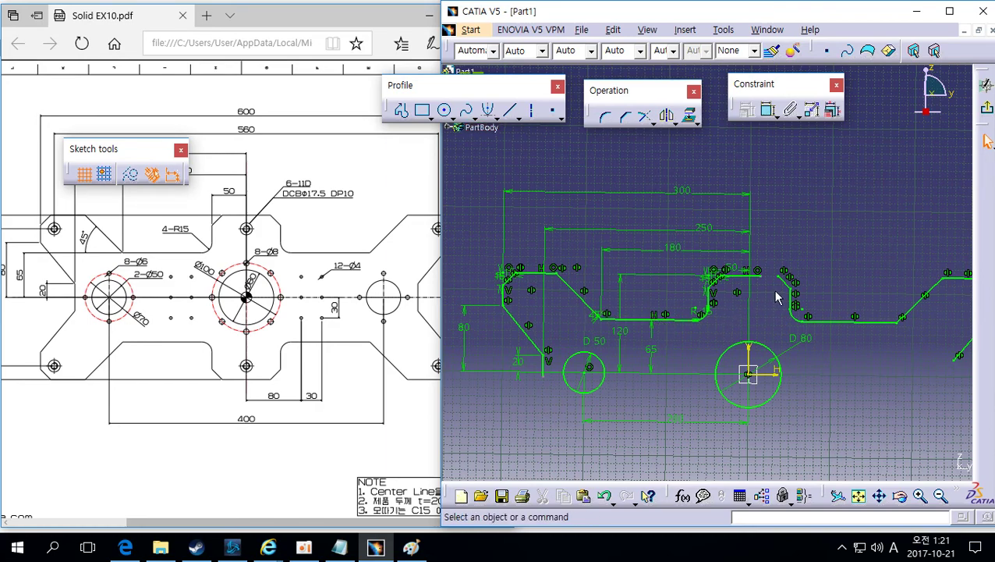
# Step: Trim the central tab's top line and the mirrored chamfer line to each other so they meet at a corner
pyautogui.moveTo(775, 290)
pyautogui.mouseDown(button='middle')
pyautogui.moveTo(675, 306)
pyautogui.moveTo(638, 296)
pyautogui.mouseUp(button='middle')
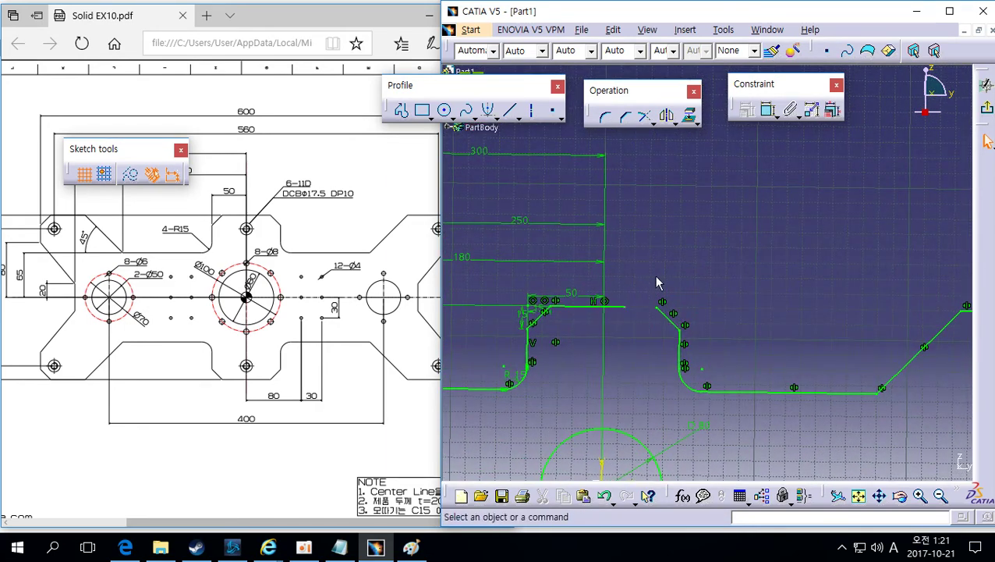
pyautogui.click(645, 118)
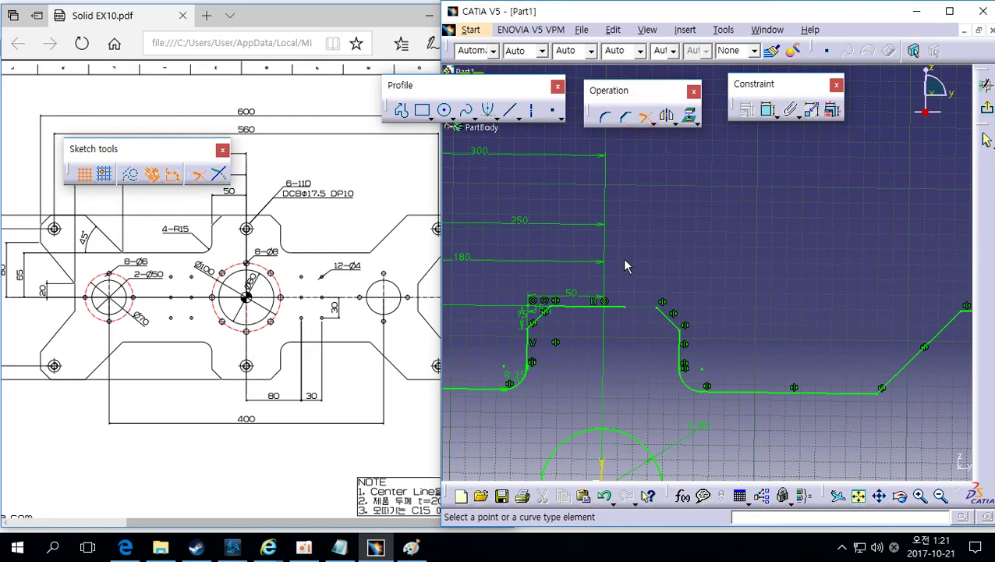
pyautogui.click(624, 311)
pyautogui.click(674, 322)
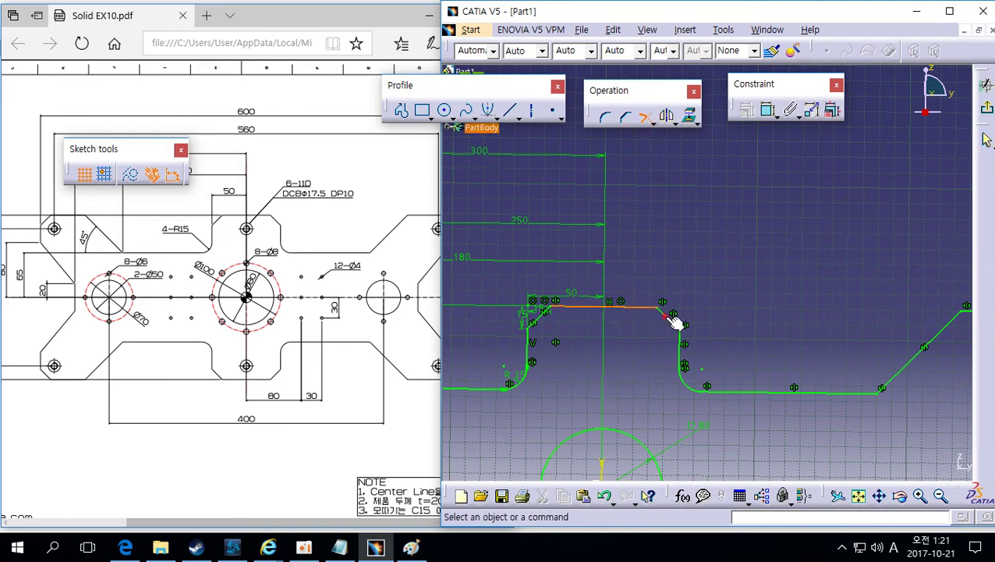
# Step: Mirror the short vertical line at the outline's lower left end about the vertical axis
pyautogui.moveTo(676, 323); pyautogui.dragTo(727, 334, button='middle')
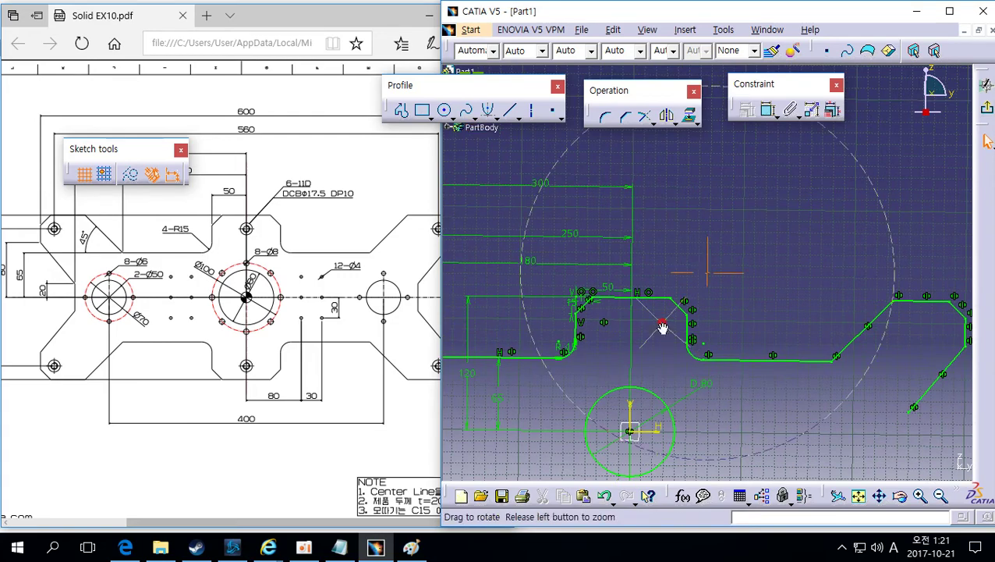
pyautogui.moveTo(660, 325); pyautogui.dragTo(665, 364, button='middle')
pyautogui.moveTo(778, 422); pyautogui.dragTo(850, 418, button='middle')
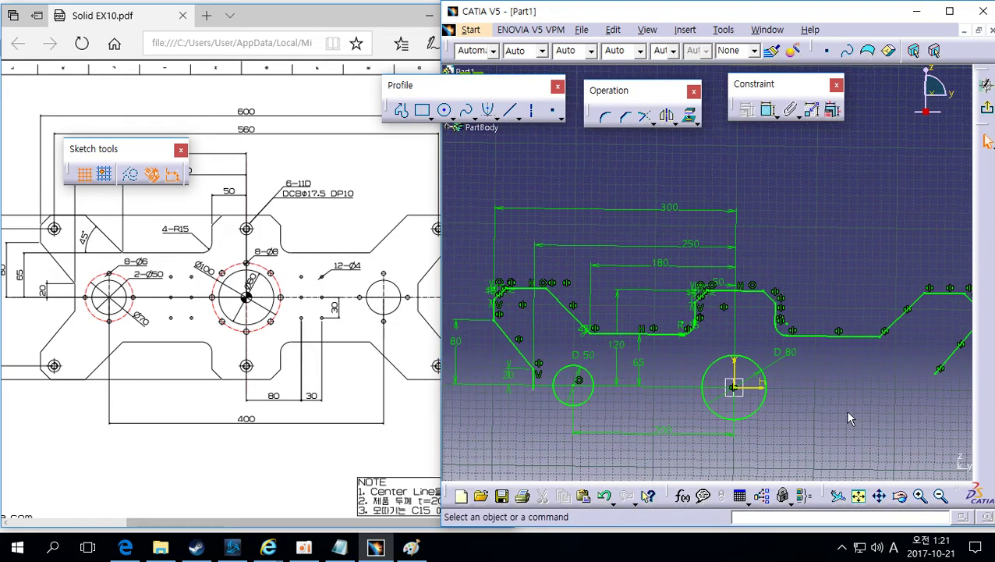
pyautogui.click(535, 380)
pyautogui.click(668, 116)
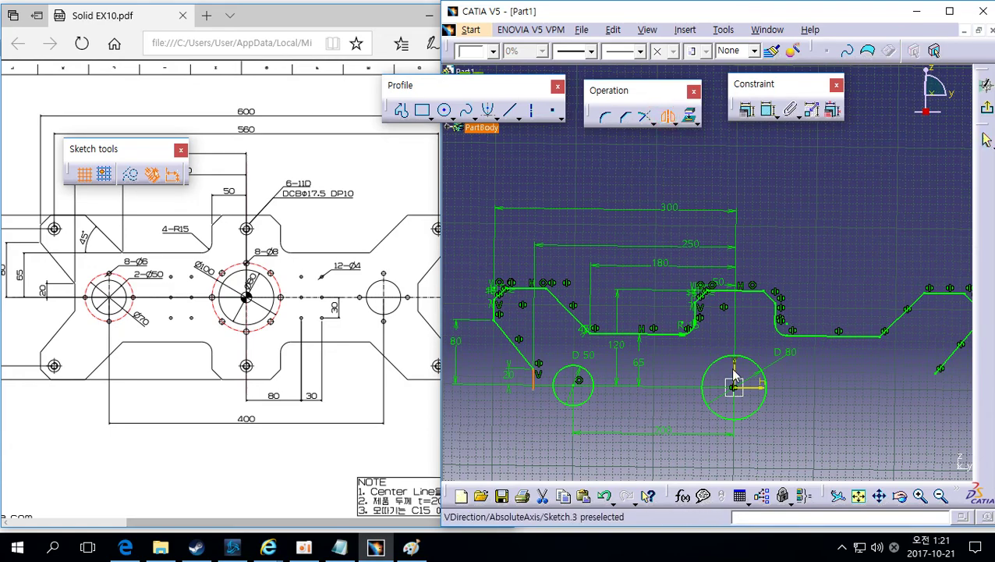
pyautogui.click(747, 378)
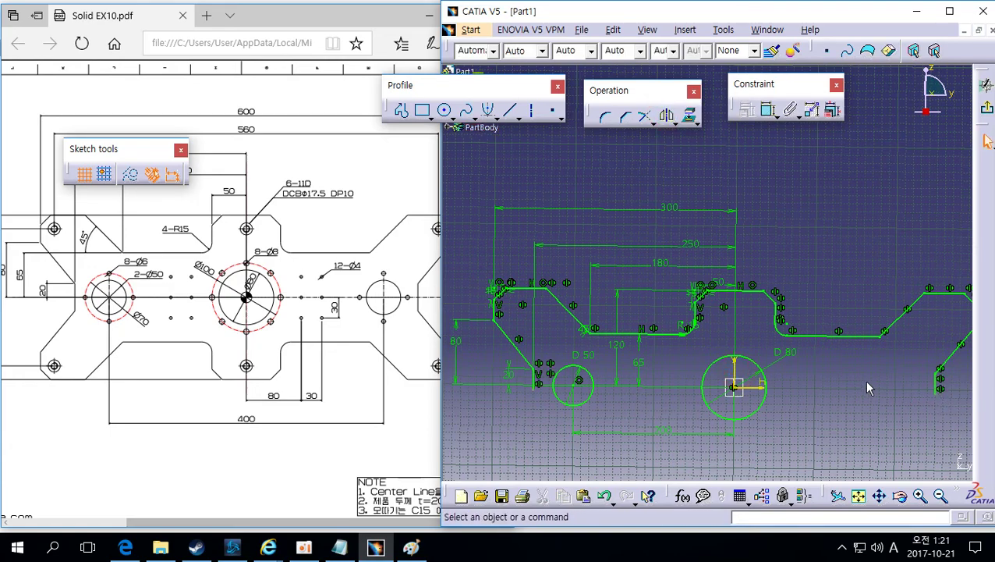
pyautogui.moveTo(865, 381); pyautogui.dragTo(846, 425, button='middle')
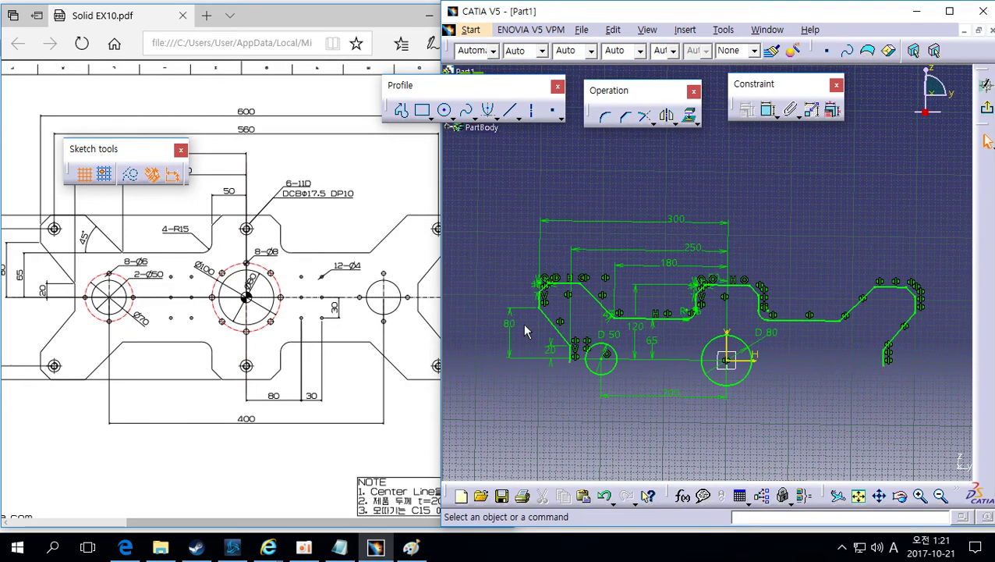
pyautogui.click(540, 303)
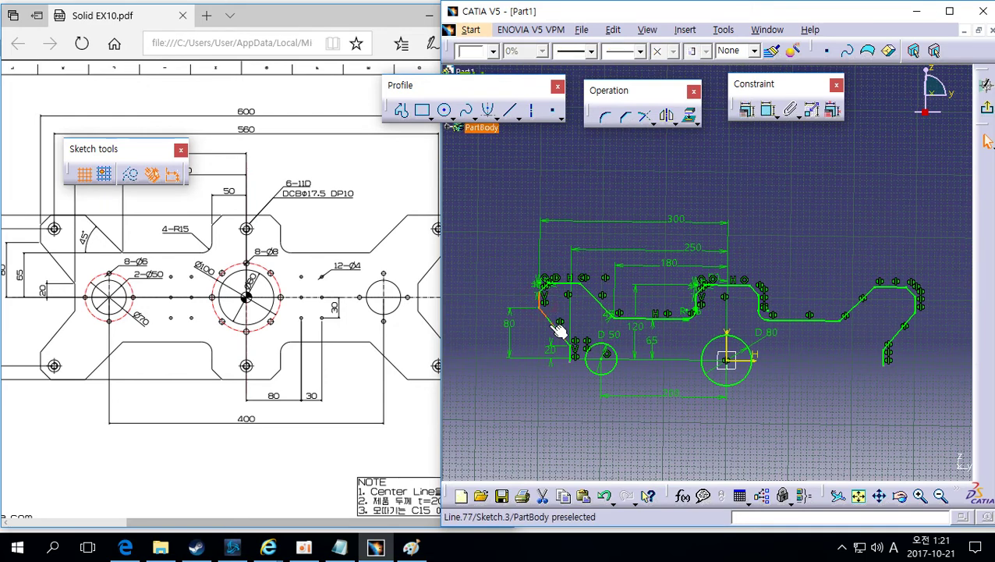
pyautogui.keyDown('ctrl'); pyautogui.click(558, 330); pyautogui.keyUp('ctrl')
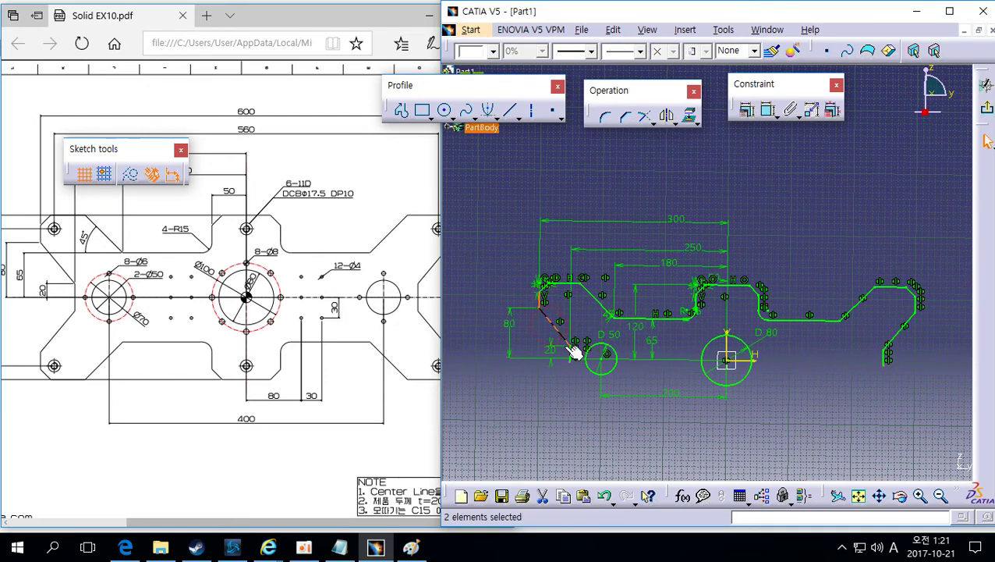
pyautogui.click(552, 308)
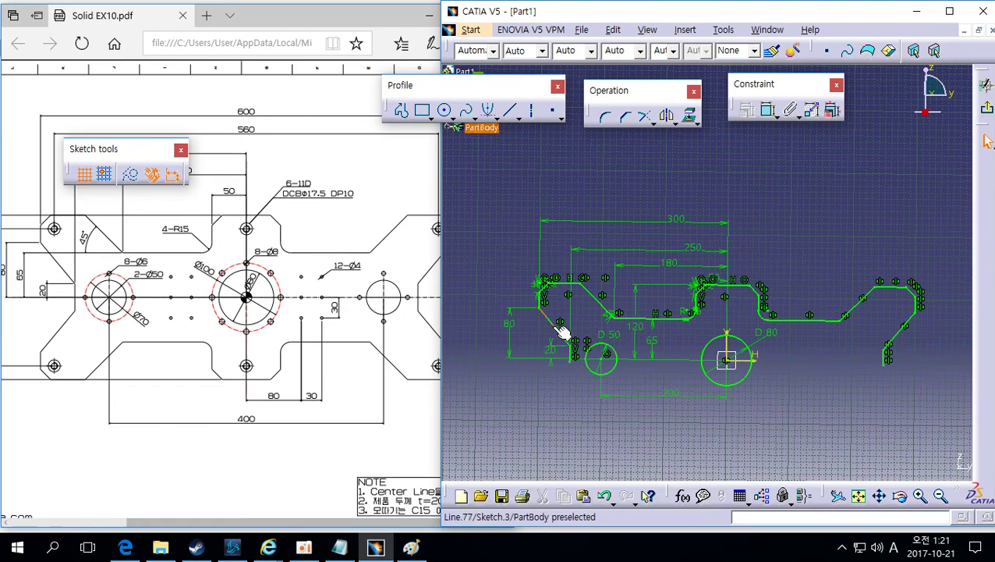
pyautogui.rightClick(560, 330)
pyautogui.press('Escape')
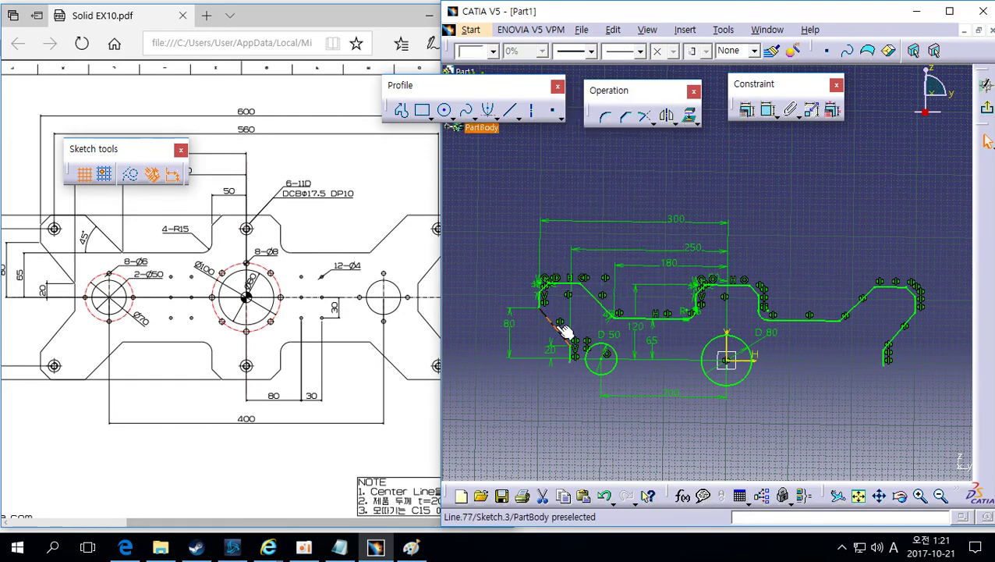
# Step: Select the entire connected upper outline with Auto Search and mirror it about the horizontal axis
pyautogui.rightClick(565, 330)
pyautogui.moveTo(624, 314)
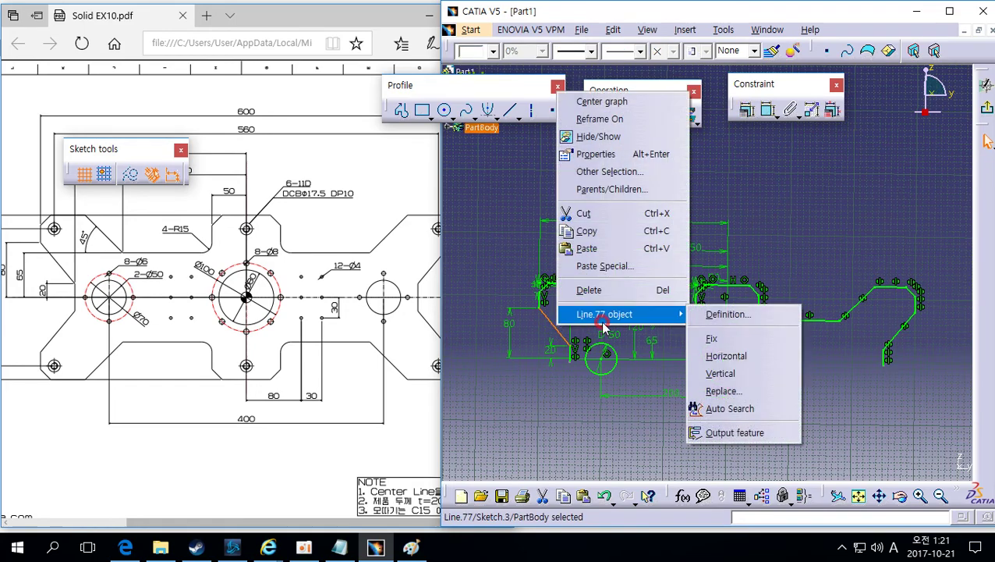
pyautogui.click(720, 409)
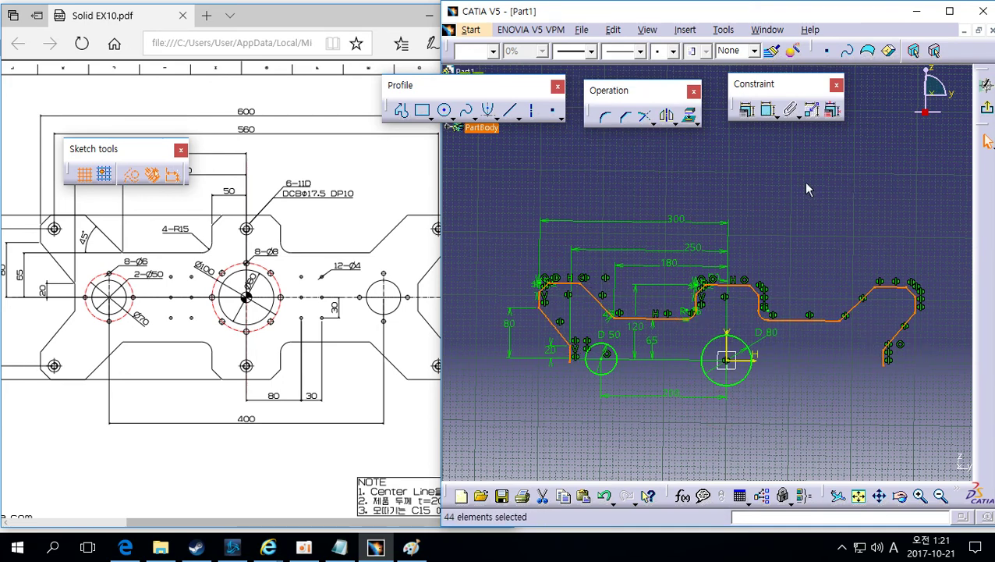
pyautogui.click(667, 115)
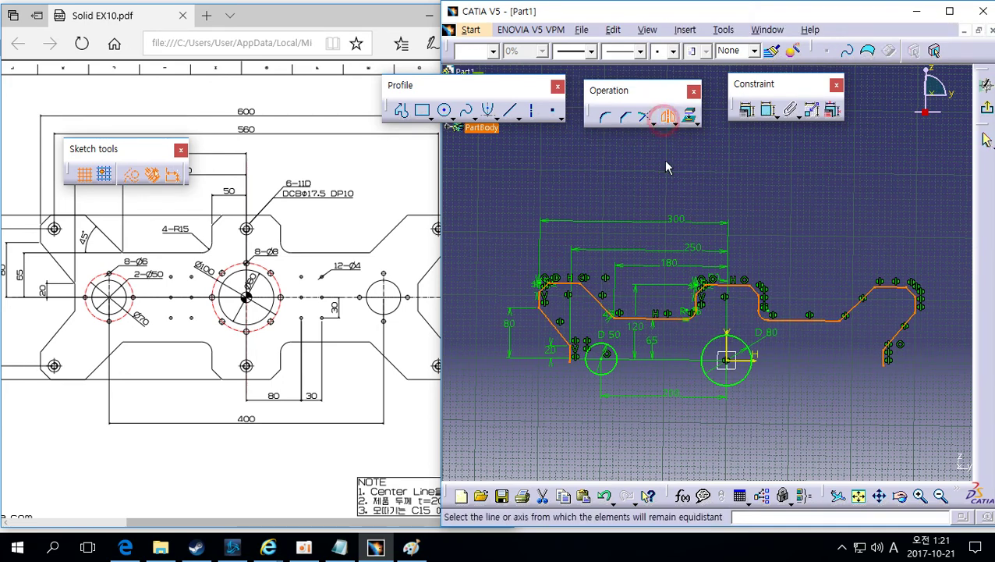
pyautogui.click(762, 359)
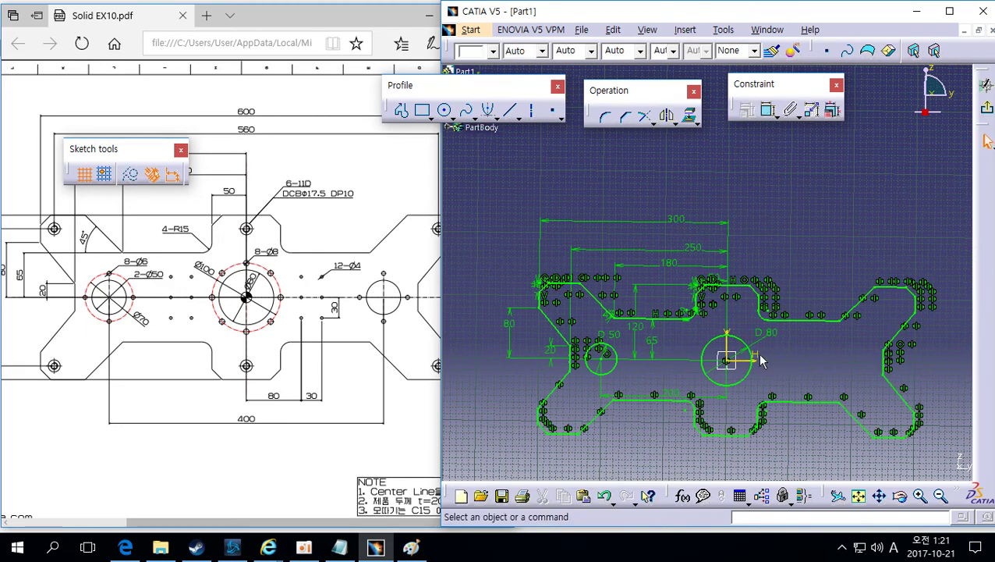
# Step: Delete the mirrored duplicate of the short vertical line at the outline's left end
pyautogui.moveTo(581, 379); pyautogui.dragTo(606, 346, button='middle')
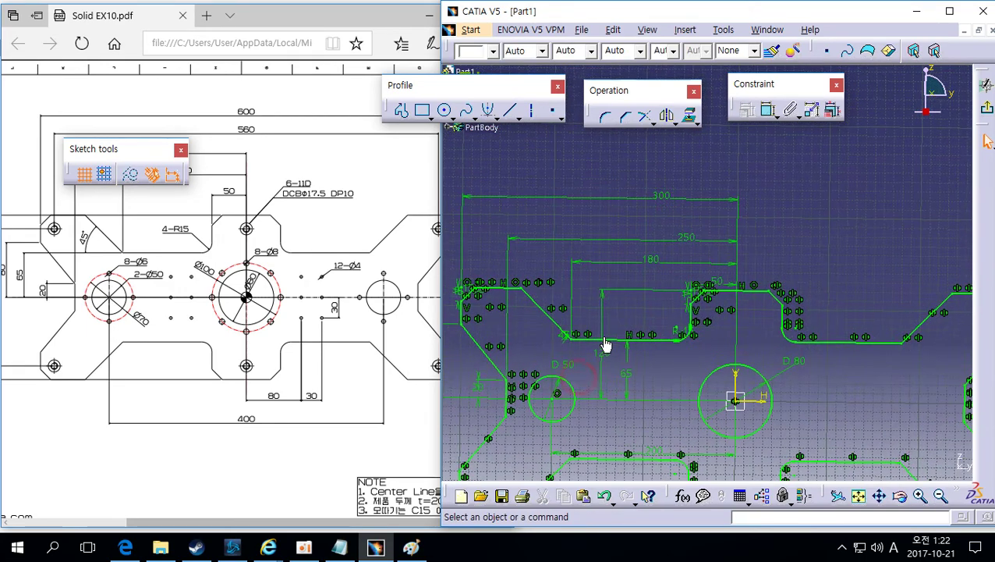
pyautogui.middleClick(543, 384)
pyautogui.moveTo(544, 385); pyautogui.dragTo(622, 307, button='middle')
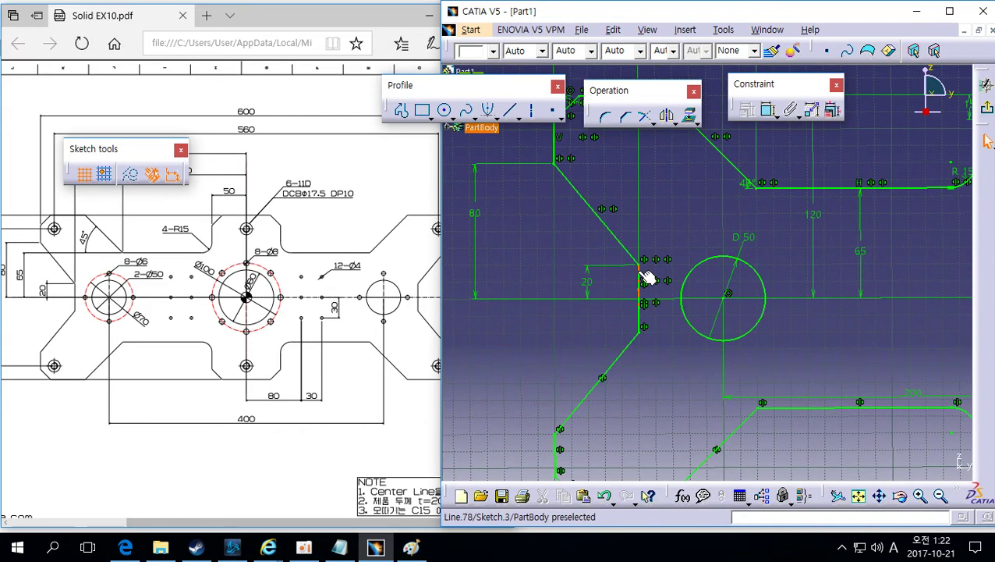
pyautogui.click(645, 276)
pyautogui.click(650, 325)
pyautogui.press('Delete')
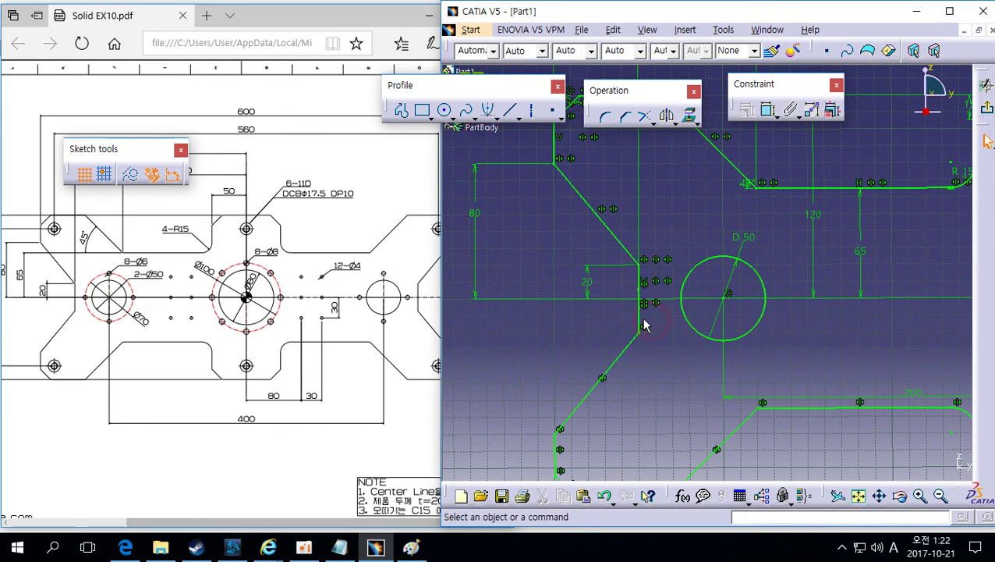
# Step: Delete the mirrored duplicate of the short vertical line at the outline's right end
pyautogui.moveTo(679, 328); pyautogui.dragTo(697, 362, button='middle')
pyautogui.moveTo(928, 337); pyautogui.dragTo(673, 328, button='middle')
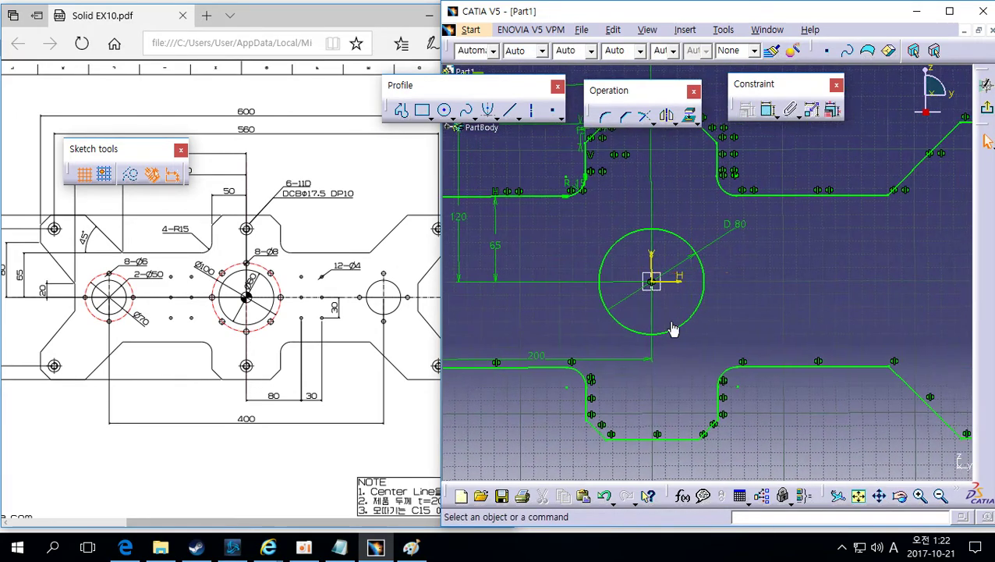
pyautogui.moveTo(936, 312); pyautogui.dragTo(655, 325, button='middle')
pyautogui.click(646, 318)
pyautogui.click(644, 320)
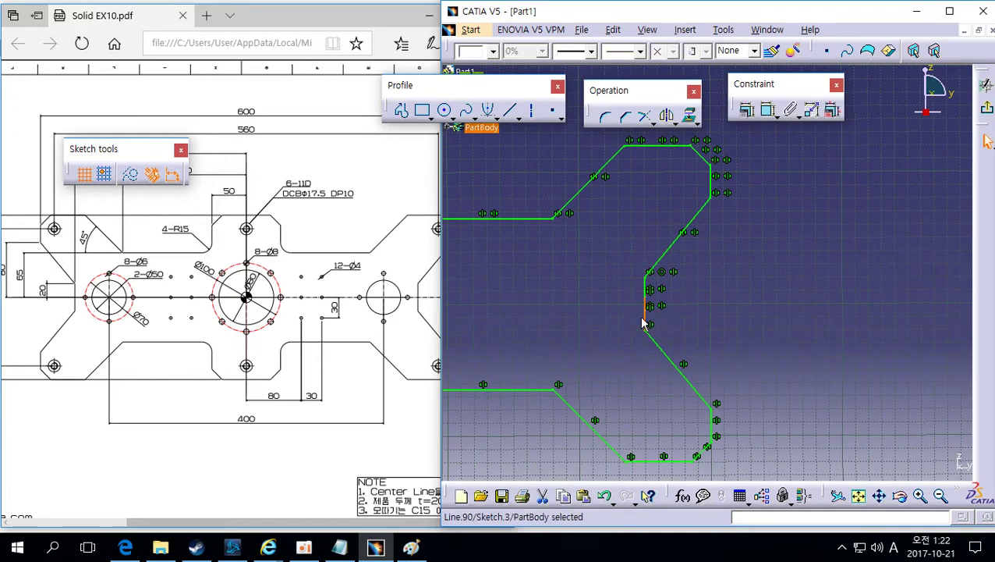
pyautogui.press('Delete')
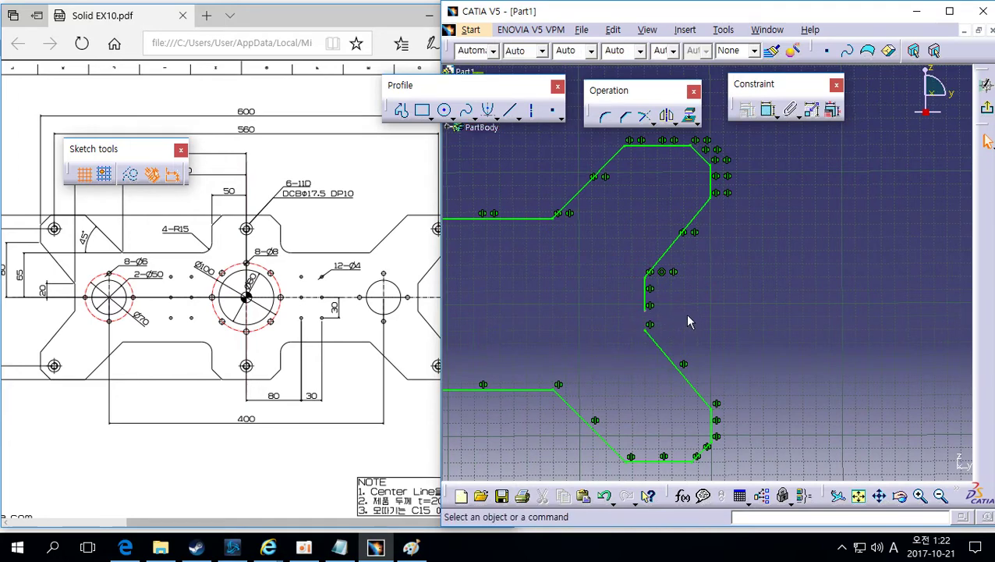
# Step: Trim the left end's short vertical line and the lower diagonal line to each other so they meet at a corner
pyautogui.moveTo(684, 316); pyautogui.dragTo(689, 362, button='middle')
pyautogui.moveTo(577, 331)
pyautogui.mouseDown(button='middle')
pyautogui.moveTo(788, 324)
pyautogui.moveTo(742, 320)
pyautogui.mouseUp(button='middle')
pyautogui.moveTo(670, 322); pyautogui.dragTo(688, 254, button='middle')
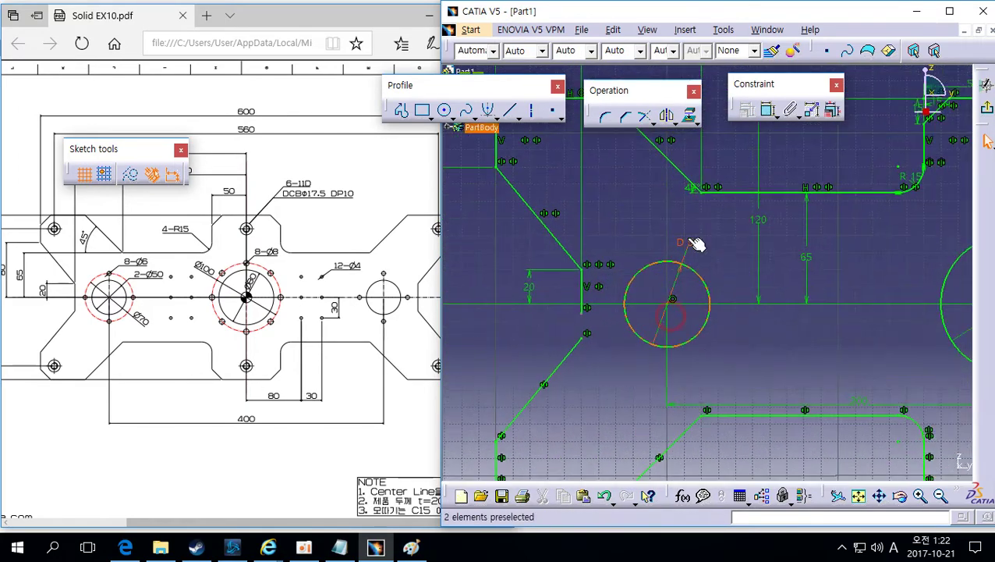
pyautogui.click(644, 117)
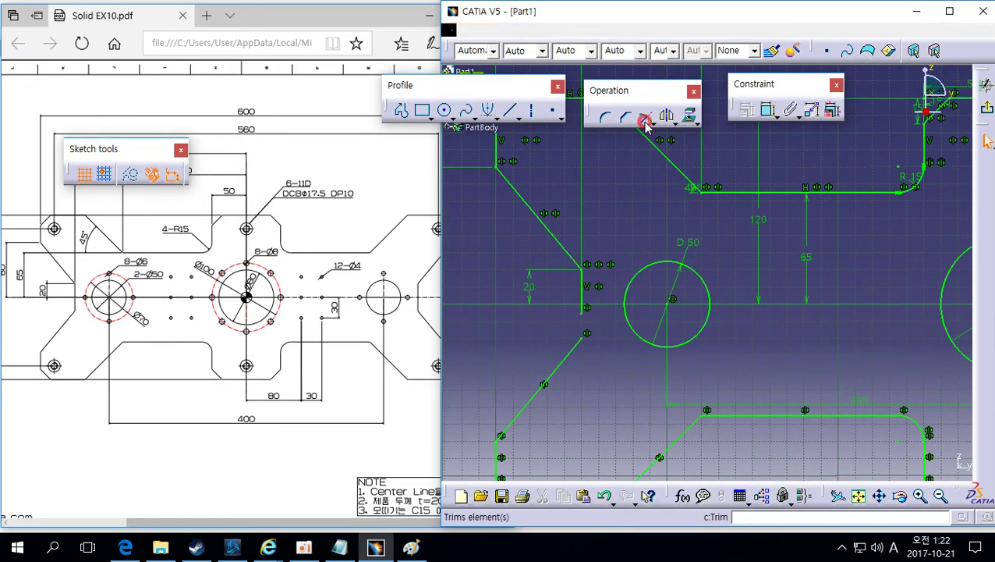
pyautogui.click(587, 306)
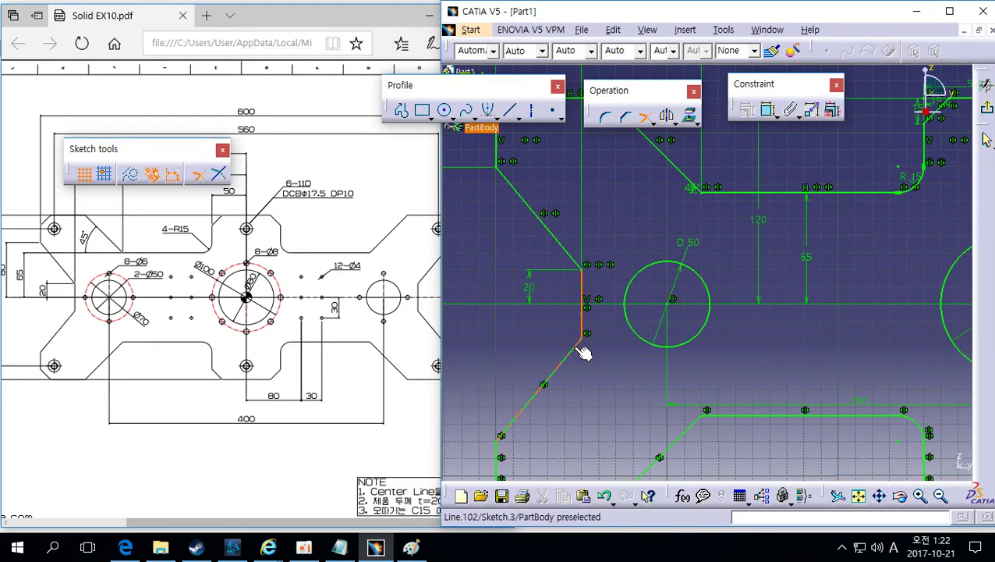
pyautogui.click(583, 349)
# Step: Trim the right end's short vertical line and the lower diagonal line to each other so they meet at a corner
pyautogui.moveTo(618, 348)
pyautogui.mouseDown(button='middle')
pyautogui.moveTo(795, 349)
pyautogui.moveTo(472, 315)
pyautogui.mouseUp(button='middle')
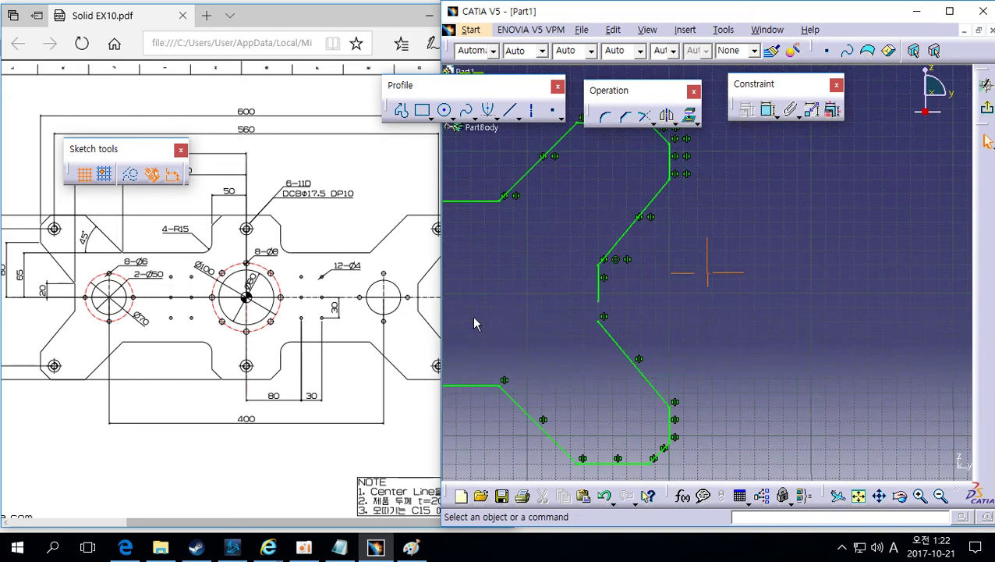
pyautogui.click(644, 117)
pyautogui.click(606, 300)
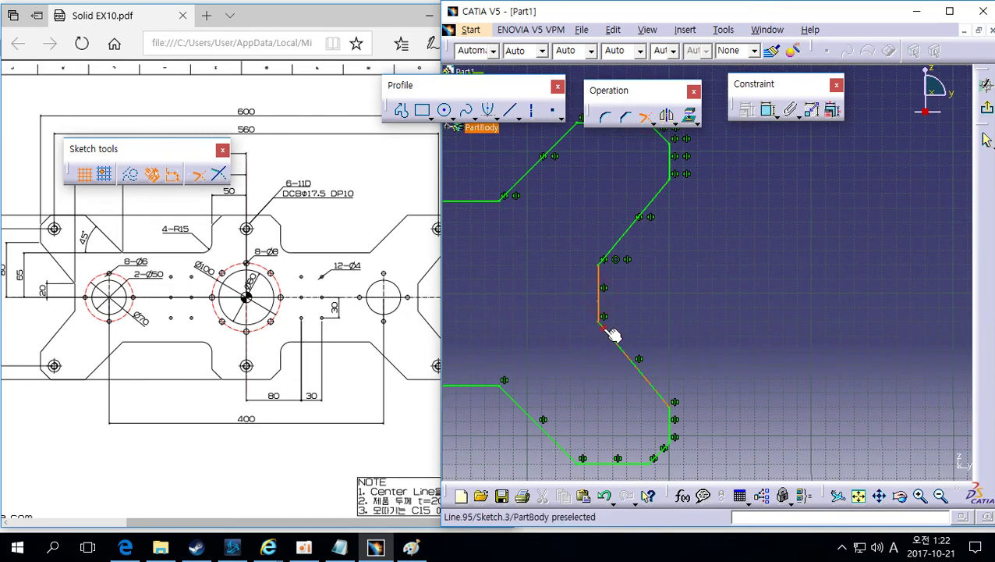
pyautogui.click(610, 333)
# Step: Mirror the 50 mm diameter circle about the vertical axis
pyautogui.moveTo(704, 312)
pyautogui.mouseDown(button='middle')
pyautogui.moveTo(637, 345)
pyautogui.moveTo(845, 362)
pyautogui.mouseUp(button='middle')
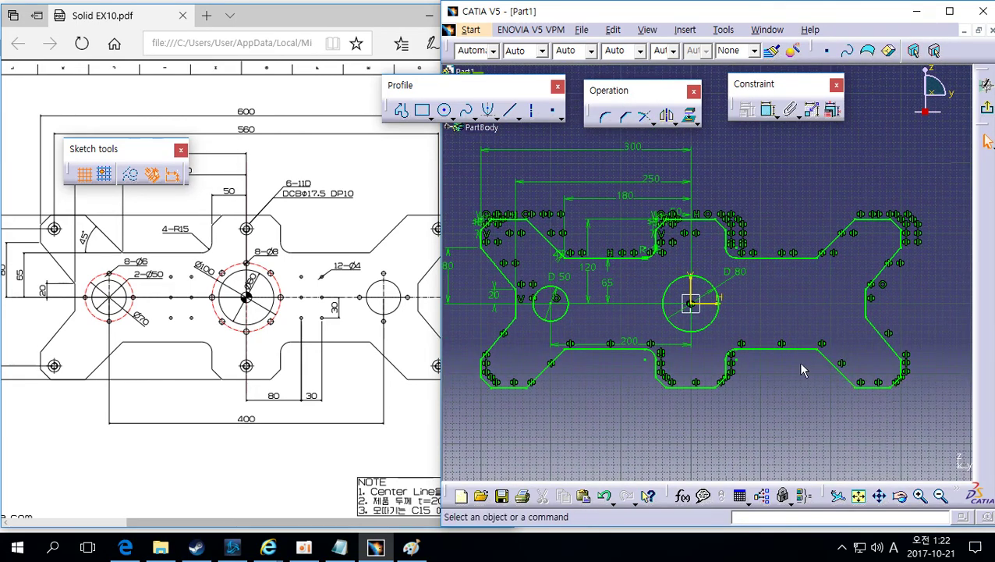
pyautogui.click(565, 317)
pyautogui.click(665, 115)
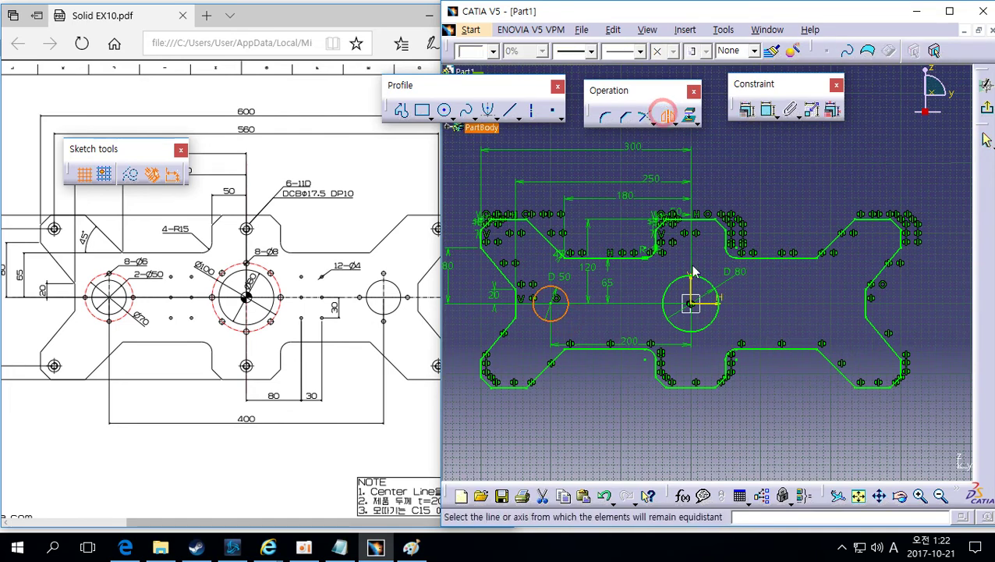
pyautogui.click(694, 293)
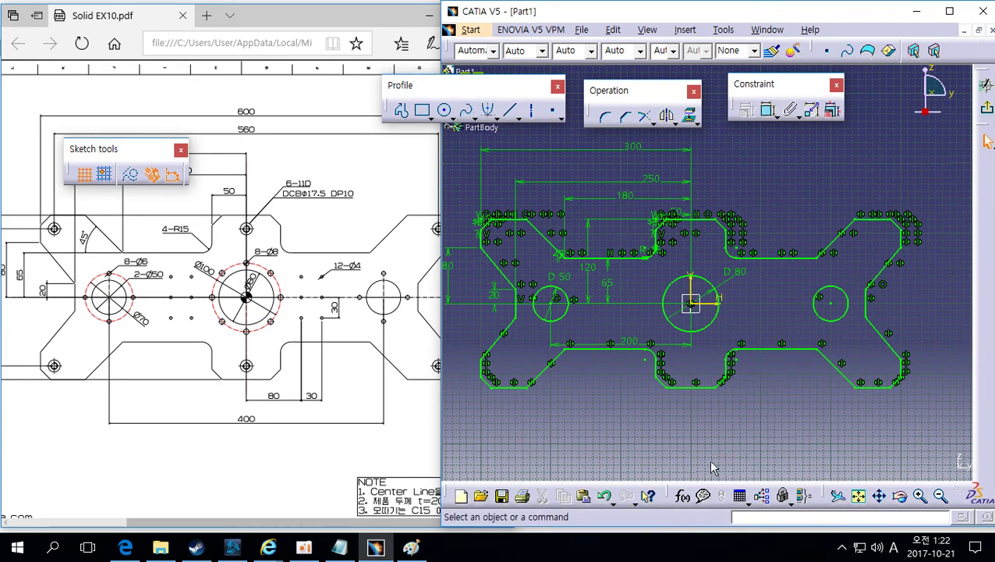
# Step: Sketch a circle about 105 mm in diameter centred on the origin around the central hole and convert it to a construction element
pyautogui.moveTo(726, 442); pyautogui.dragTo(726, 368, button='middle')
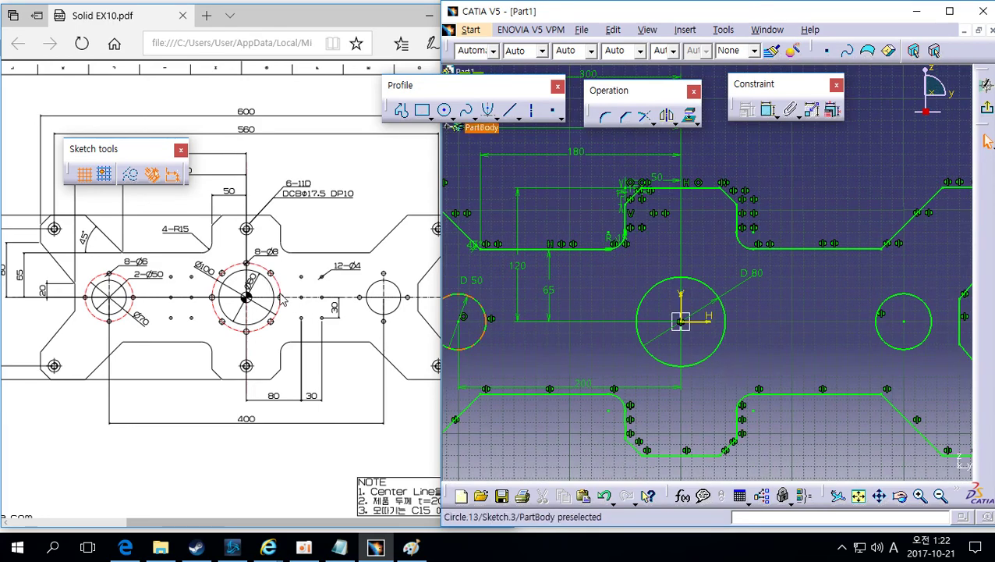
pyautogui.moveTo(822, 382); pyautogui.dragTo(850, 309, button='middle')
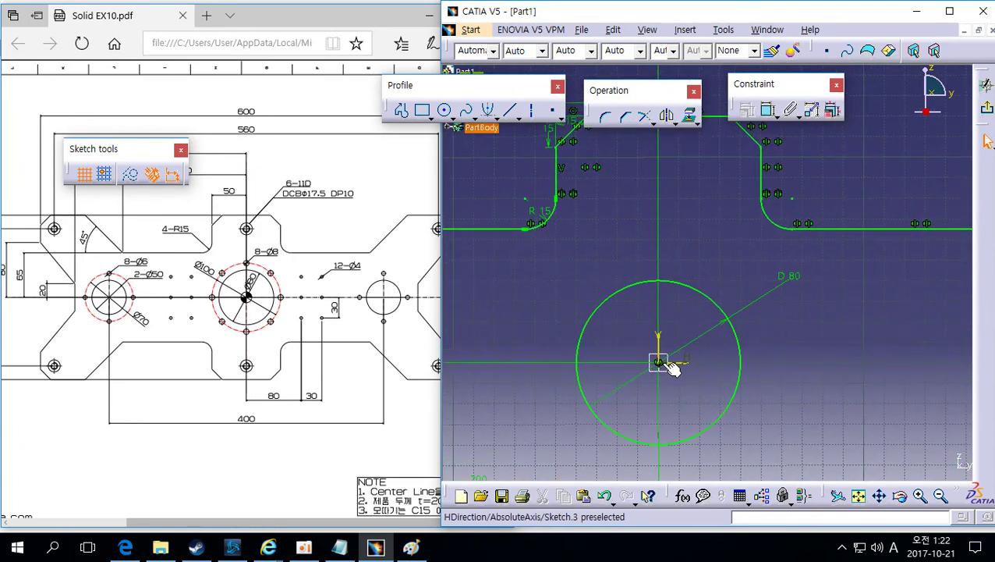
pyautogui.middleClick(657, 363)
pyautogui.moveTo(658, 361); pyautogui.dragTo(731, 365, button='middle')
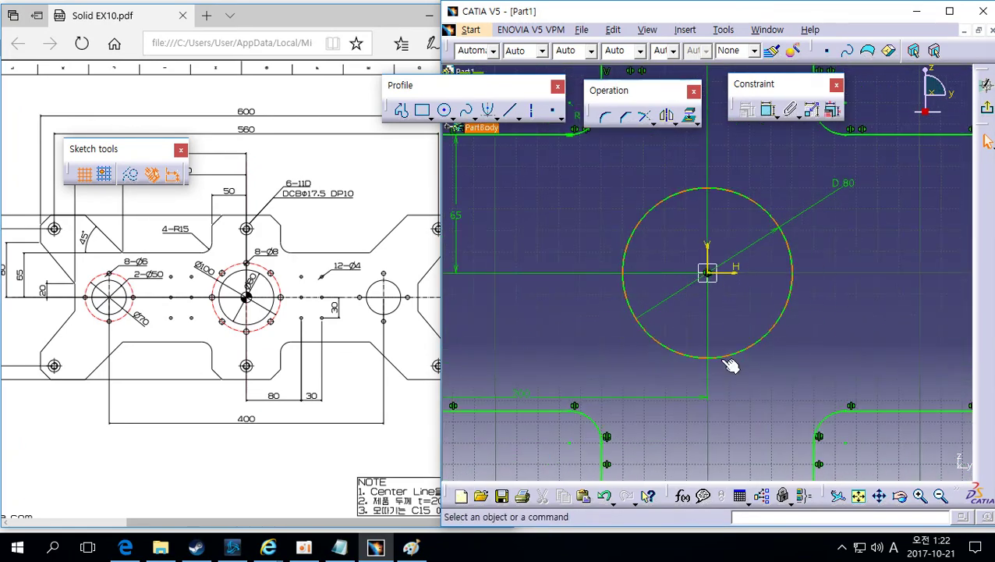
pyautogui.moveTo(736, 311); pyautogui.dragTo(743, 345, button='middle')
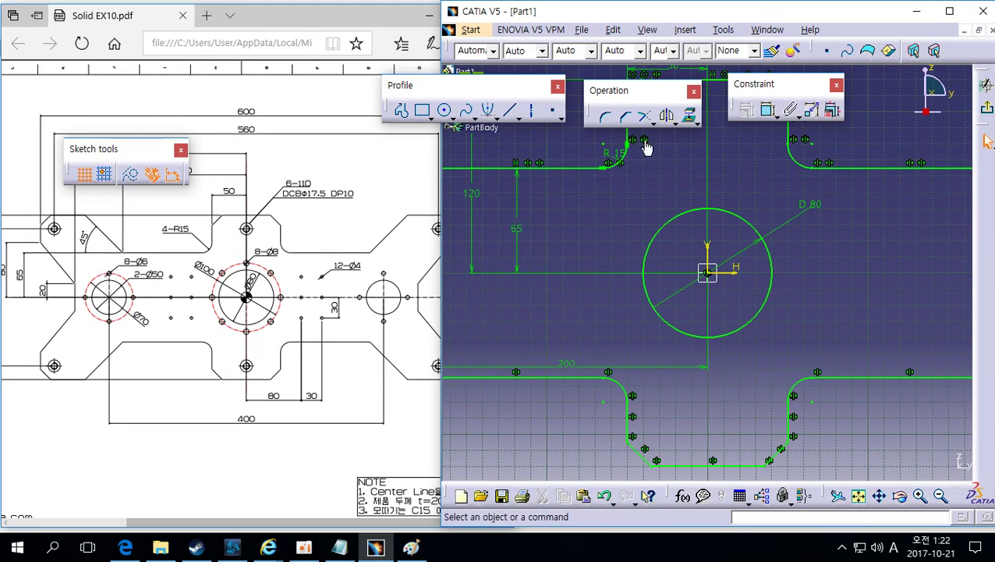
pyautogui.click(445, 110)
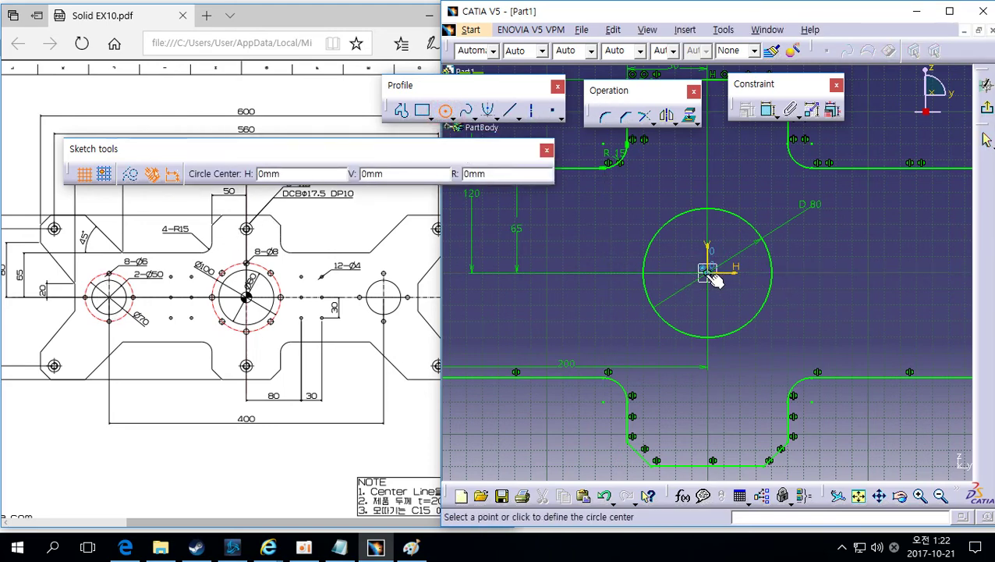
pyautogui.click(708, 273)
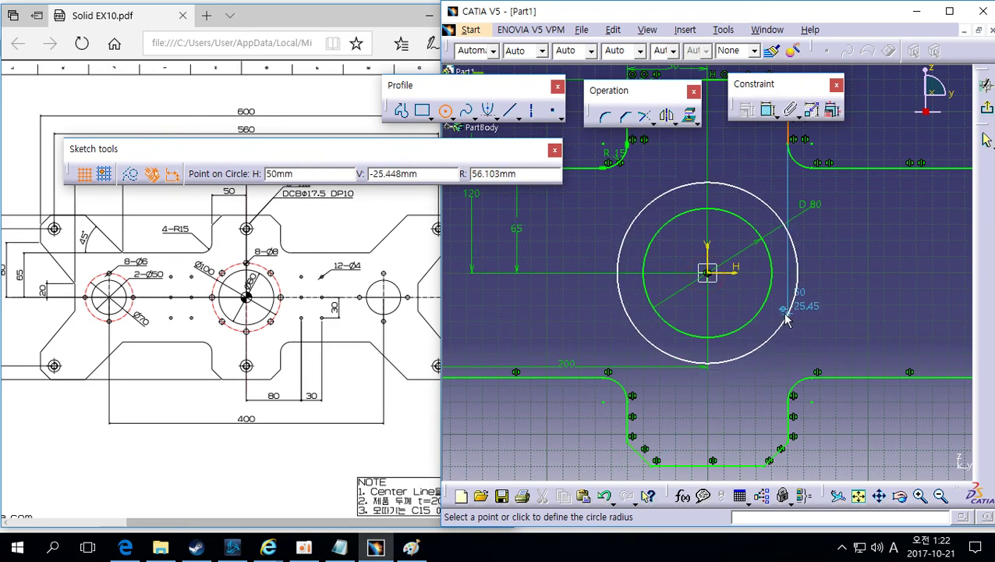
pyautogui.click(783, 323)
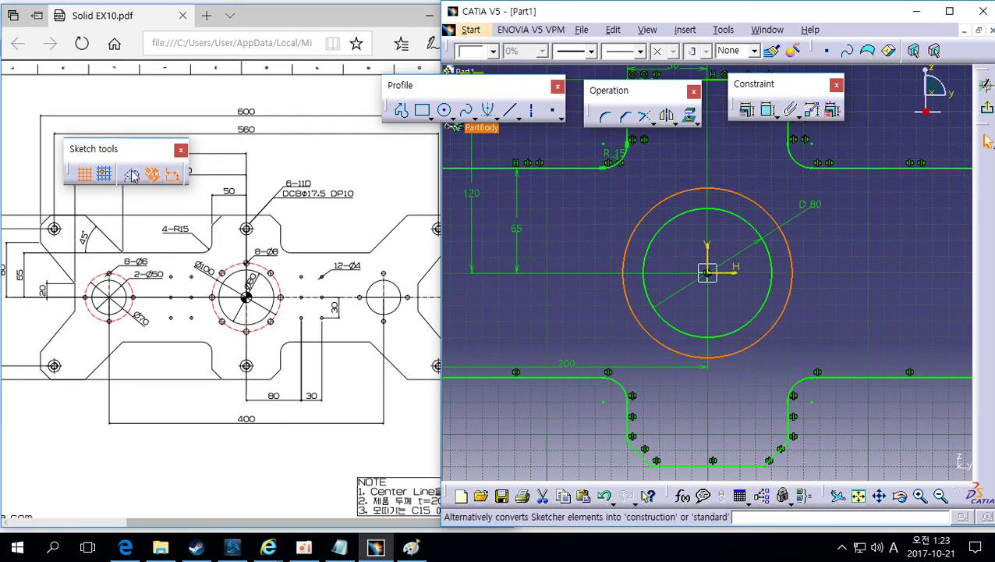
pyautogui.moveTo(138, 149)
pyautogui.mouseDown()
pyautogui.moveTo(263, 133)
pyautogui.moveTo(270, 93)
pyautogui.mouseUp()
pyautogui.click(262, 117)
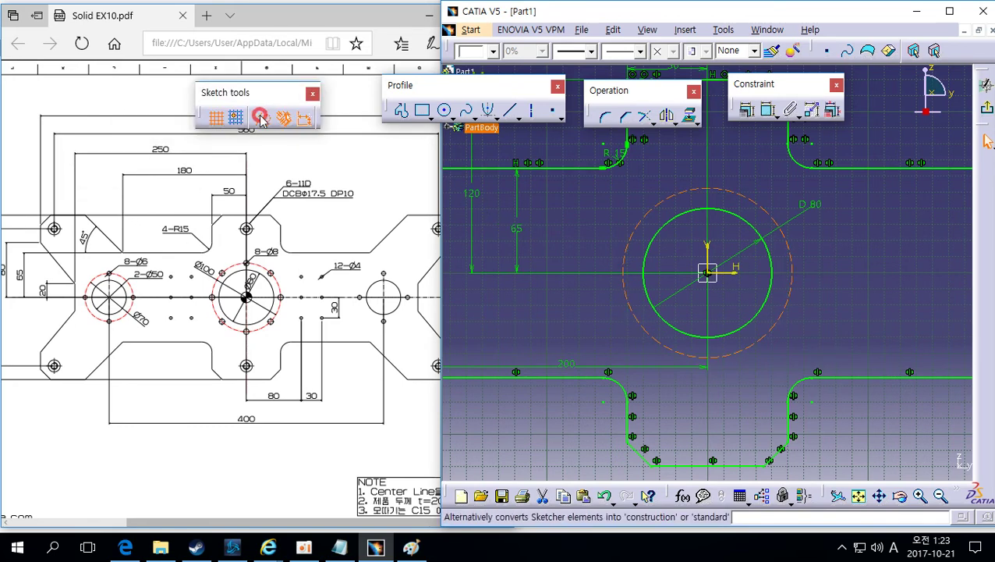
pyautogui.click(861, 295)
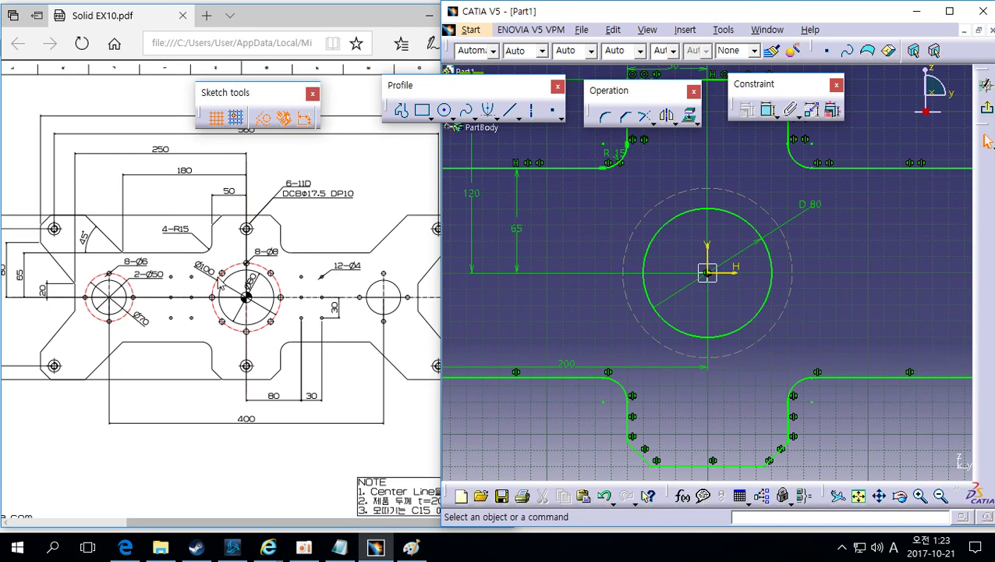
# Step: Dimension the construction circle's diameter and set it to 100 mm
pyautogui.click(794, 279)
pyautogui.press('c')
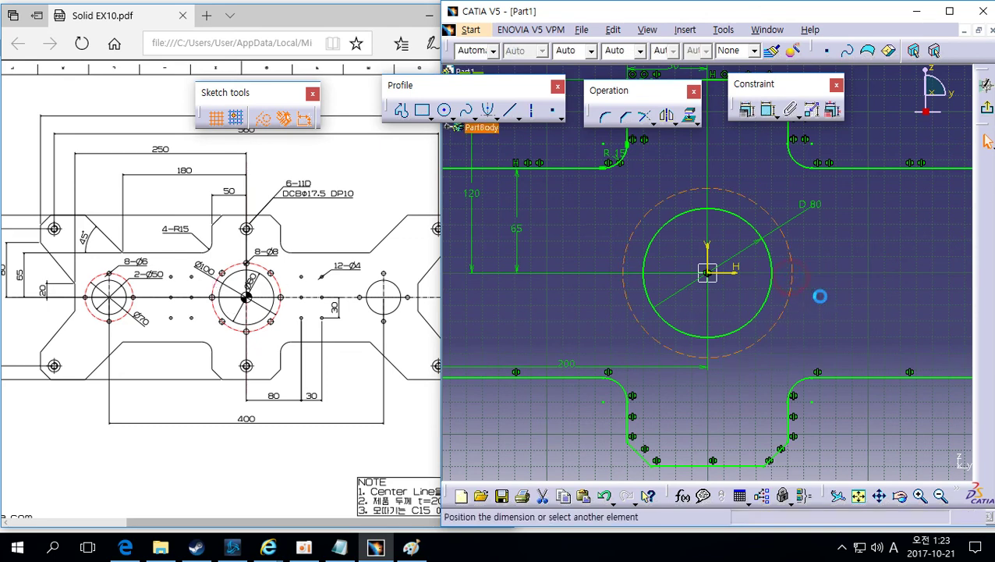
pyautogui.click(830, 298)
pyautogui.doubleClick(843, 300)
pyautogui.write('10')
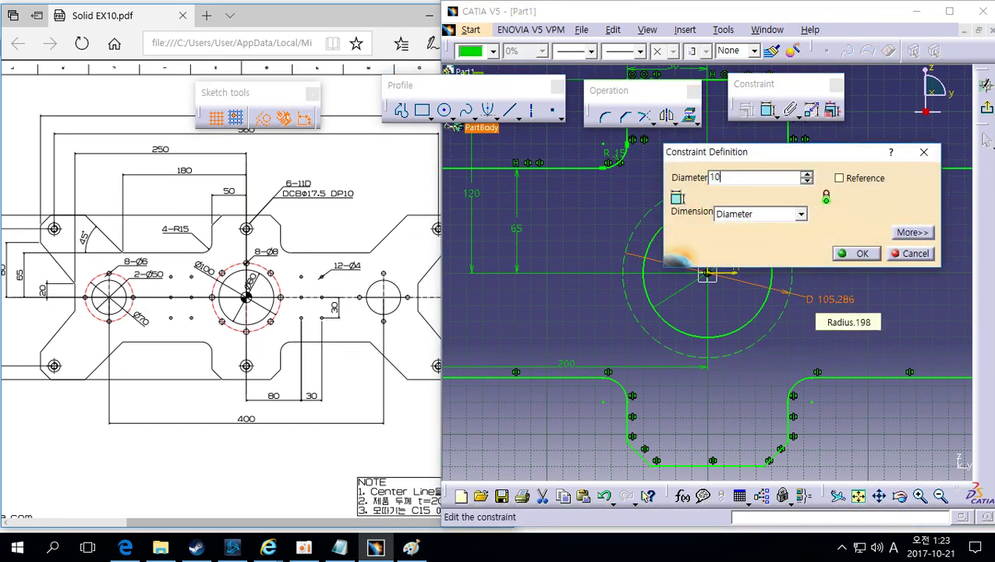
pyautogui.write('0')
pyautogui.press('Return')
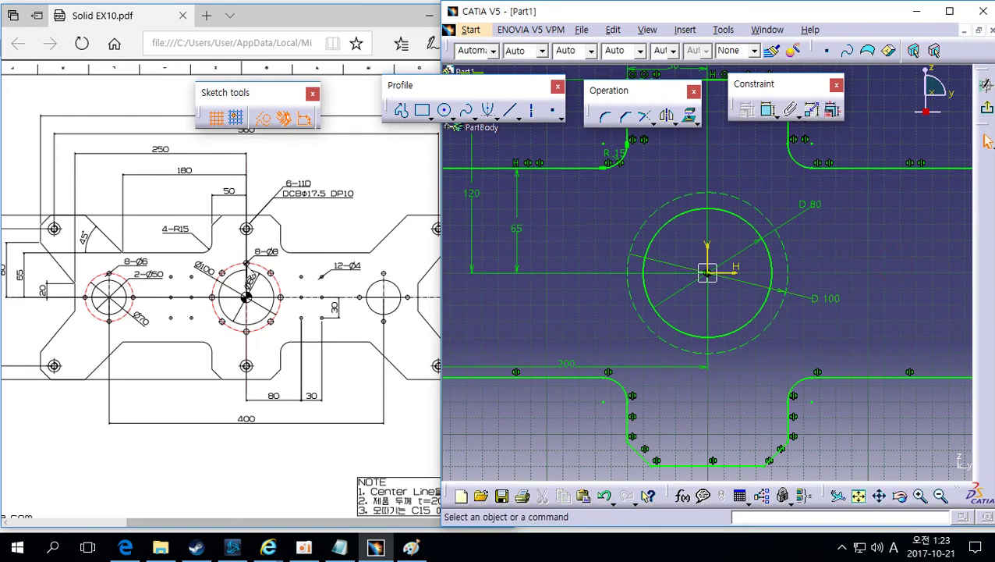
# Step: Sketch a circle about 14 mm in diameter centred where the vertical axis crosses the upper side of the 100 mm construction circle
pyautogui.click(443, 110)
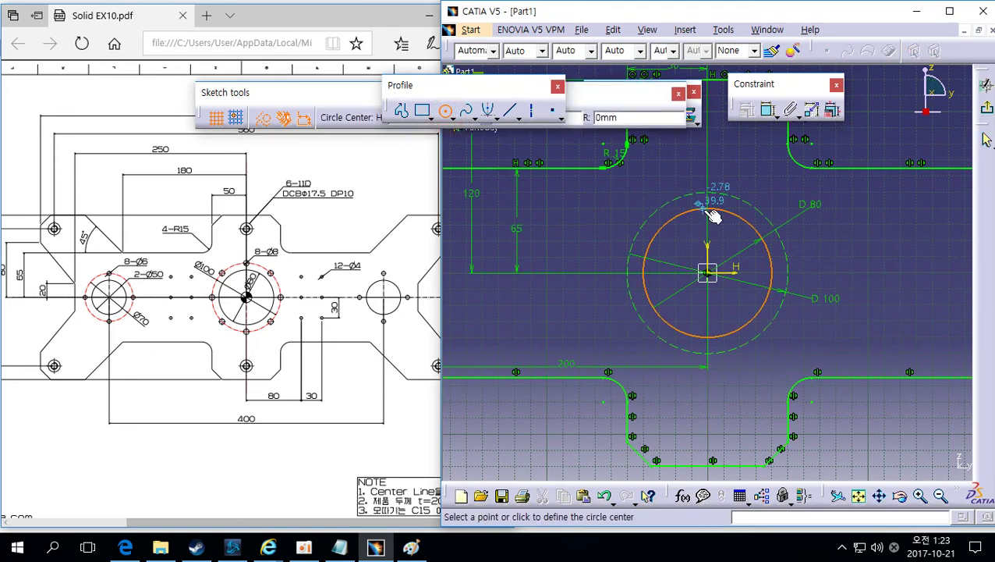
pyautogui.click(706, 190)
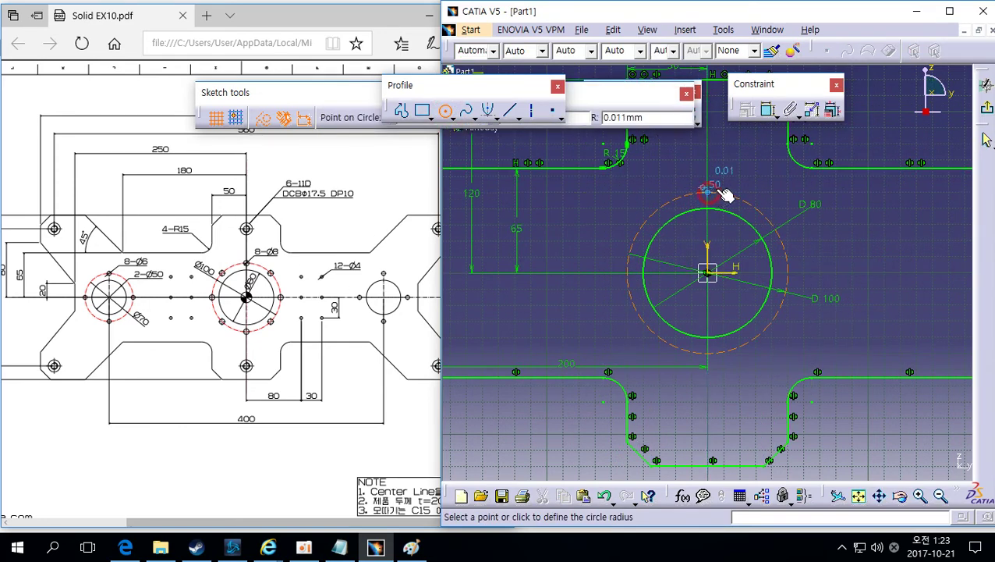
pyautogui.click(719, 194)
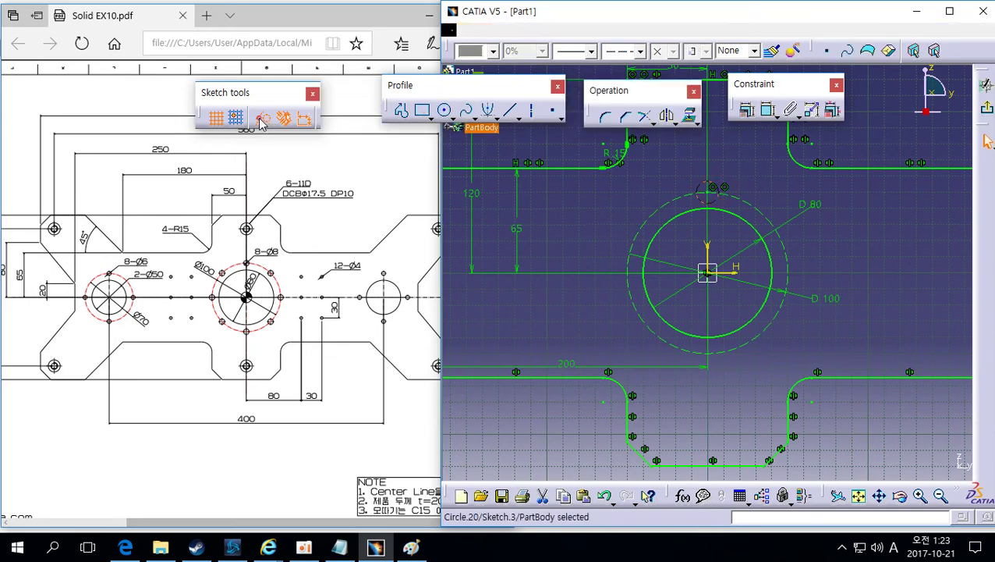
# Step: Dimension the small circle at the top of the bolt circle and set its diameter to 8 mm
pyautogui.moveTo(743, 190); pyautogui.dragTo(702, 254, button='middle')
pyautogui.click(768, 110)
pyautogui.click(693, 229)
pyautogui.doubleClick(696, 227)
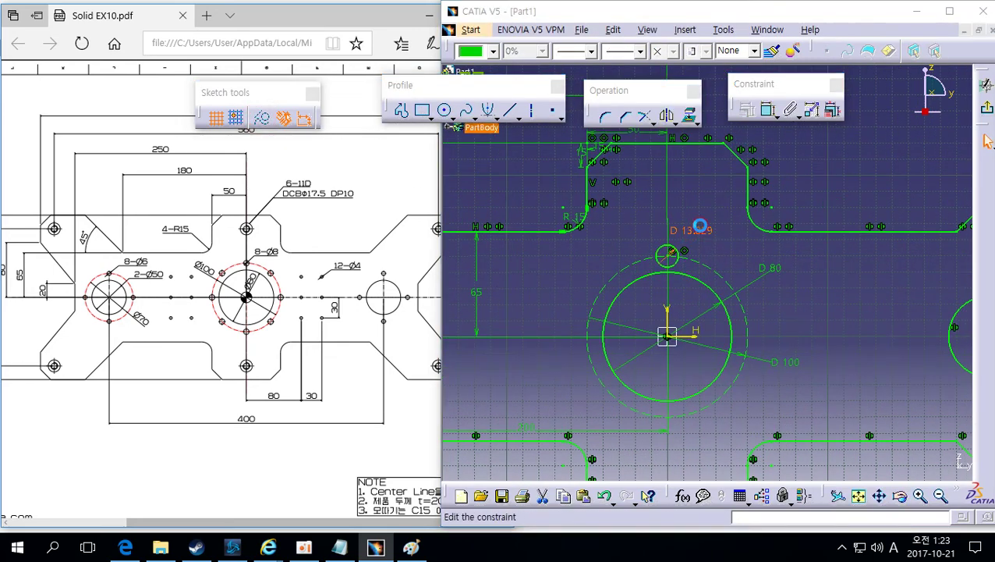
pyautogui.write('8')
pyautogui.press('Return')
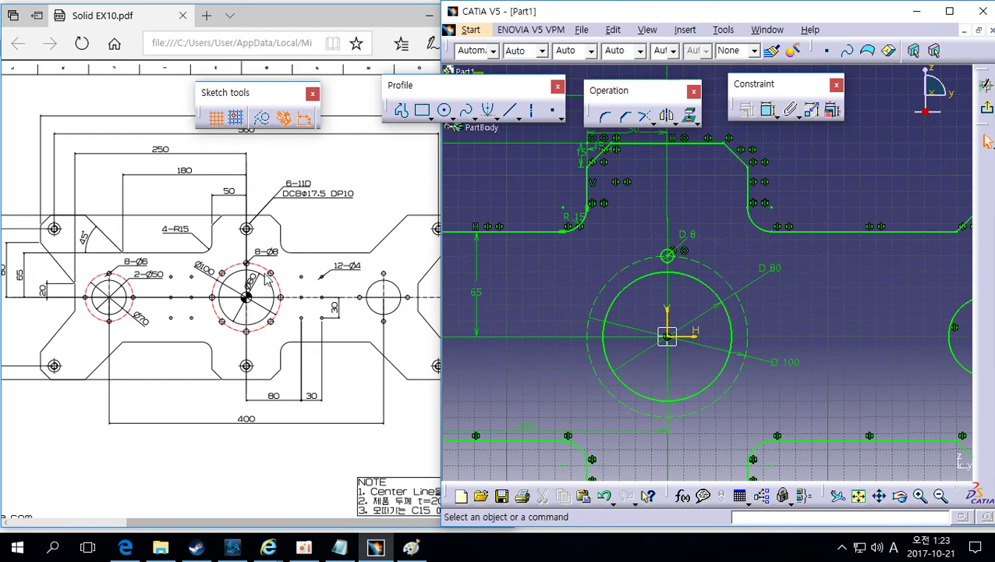
# Step: Sketch a diagonal line through the origin at about 51° to the horizontal axis, with both ends beyond the construction circle
pyautogui.click(511, 110)
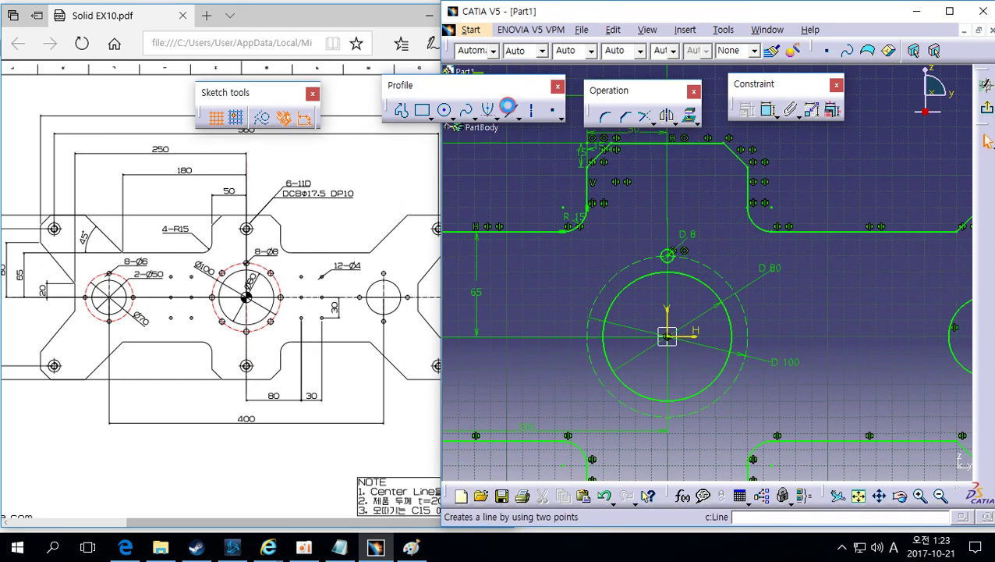
pyautogui.click(597, 427)
pyautogui.click(734, 250)
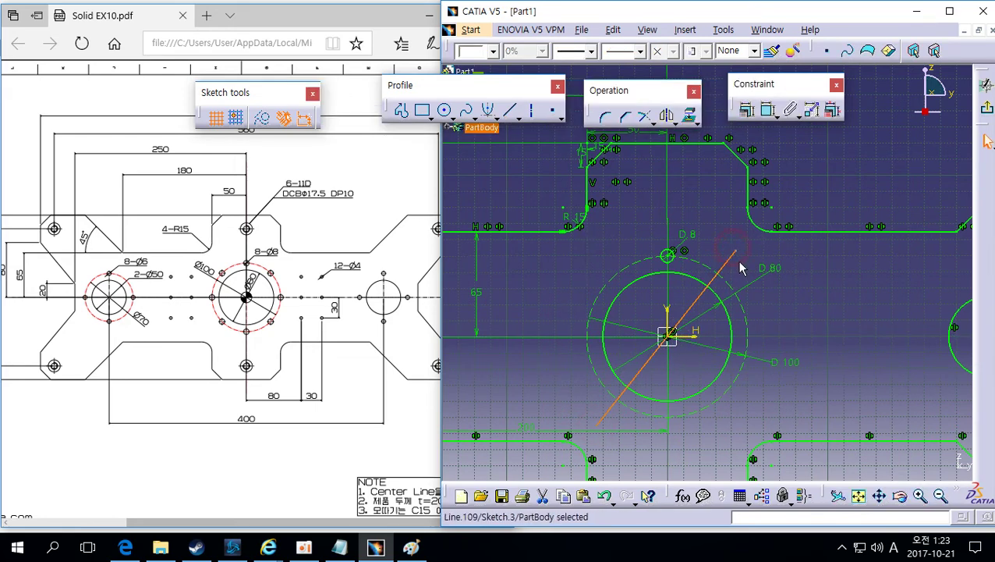
pyautogui.click(738, 262)
pyautogui.click(730, 258)
pyautogui.hotkey('alt', 'c')
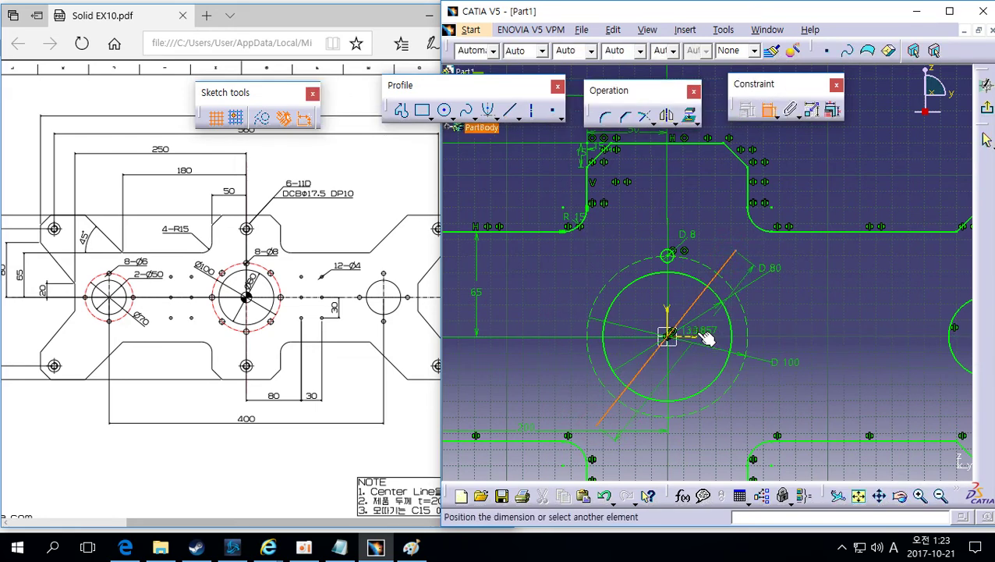
pyautogui.click(705, 335)
pyautogui.press('Escape')
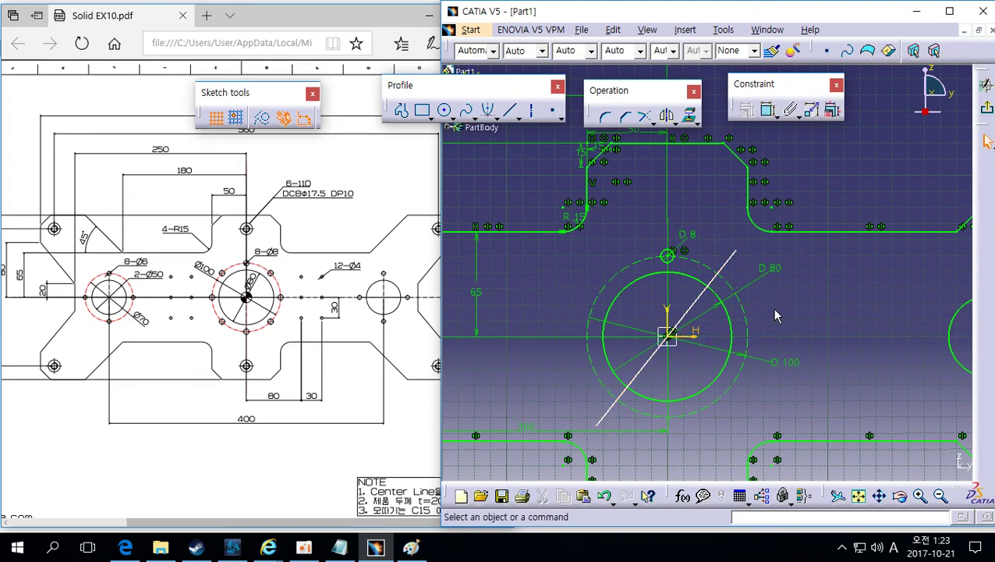
# Step: Dimension the angle between the diagonal line and the horizontal axis and set it to 45°
pyautogui.click(769, 110)
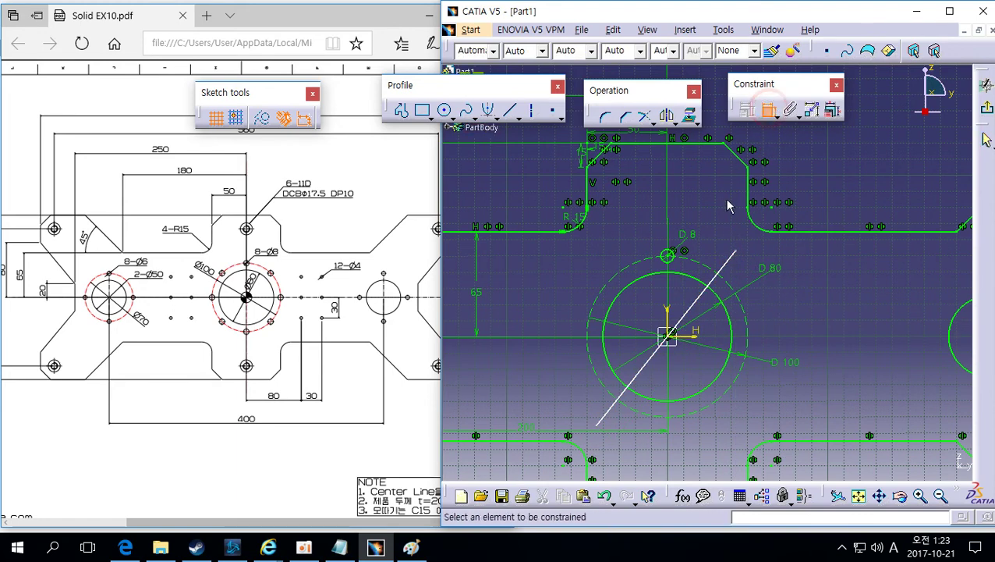
pyautogui.click(695, 303)
pyautogui.click(703, 335)
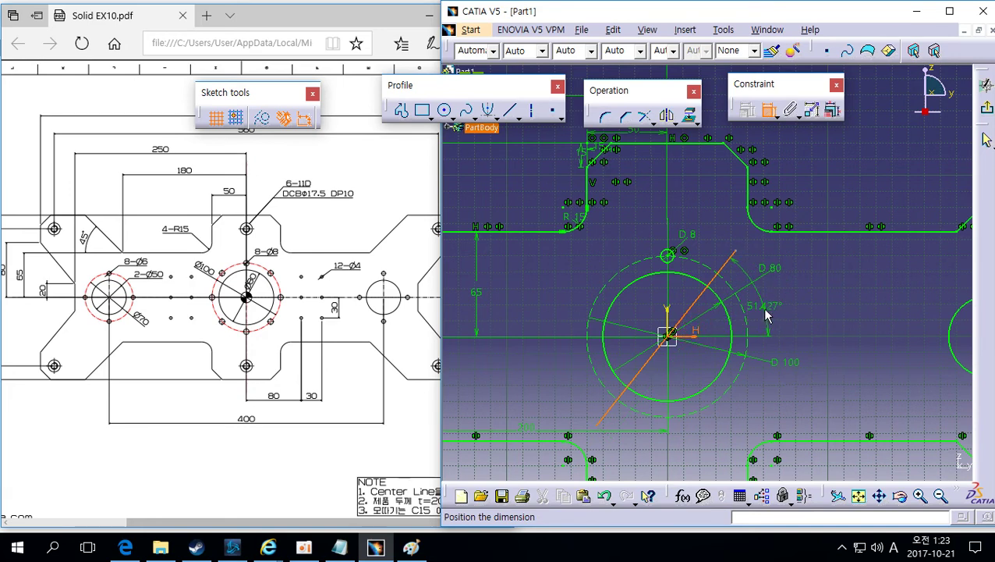
pyautogui.click(767, 315)
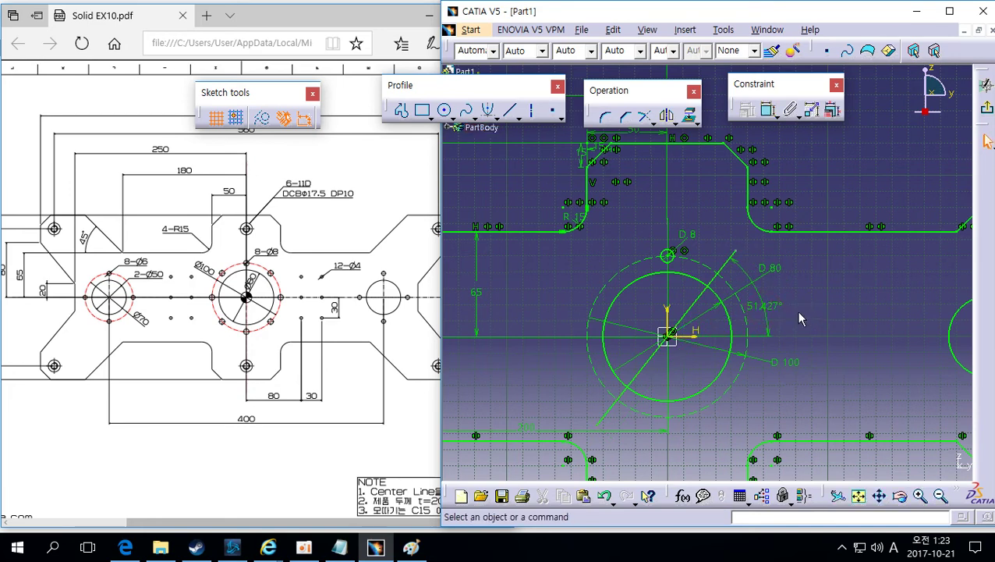
pyautogui.doubleClick(764, 305)
pyautogui.press('Return')
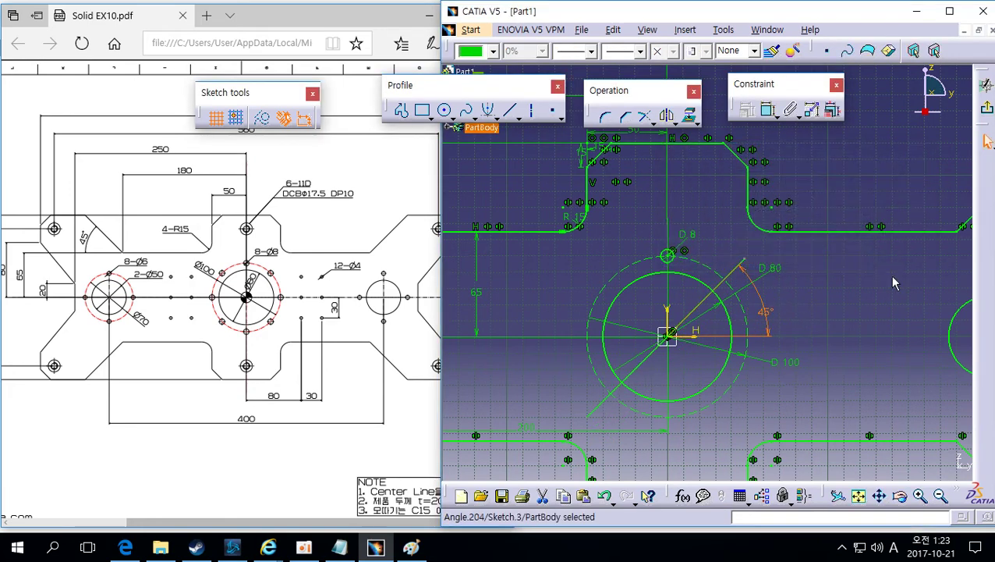
# Step: Convert the 45° diagonal line to a construction element
pyautogui.click(702, 301)
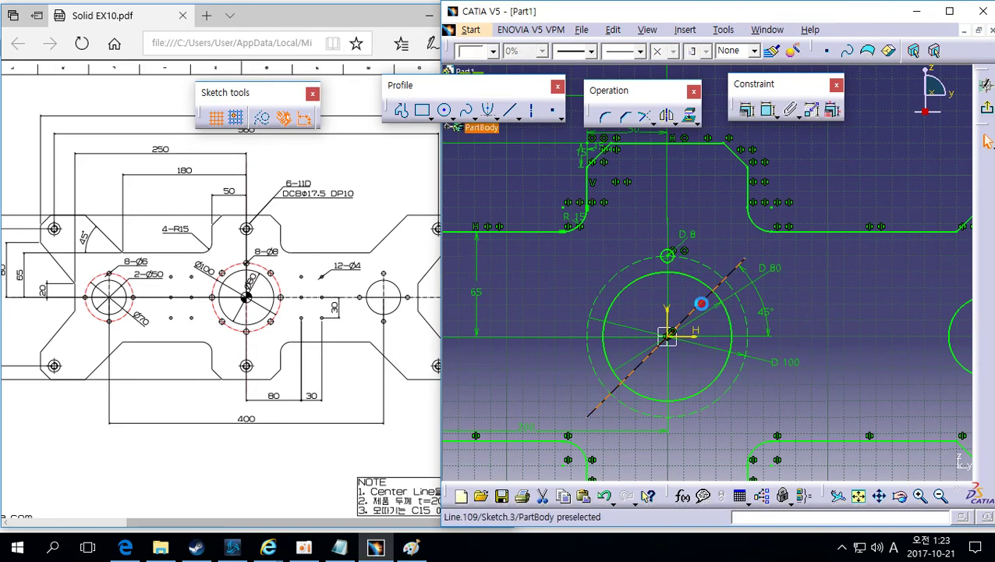
pyautogui.click(265, 121)
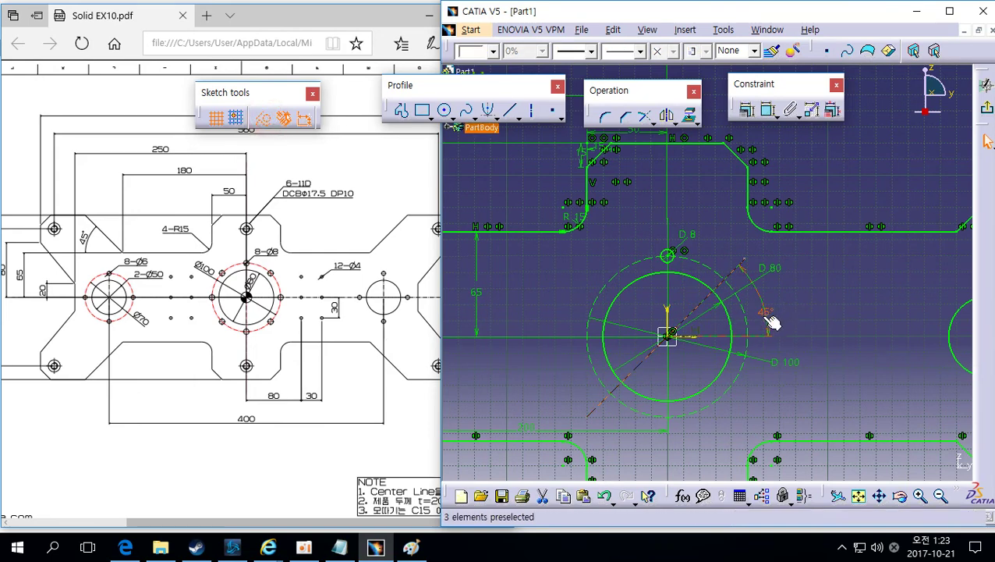
pyautogui.click(808, 308)
# Step: Sketch a circle about 12 mm in diameter at the 45° line's upper intersection with the construction circle and make it a standard element
pyautogui.moveTo(808, 302)
pyautogui.mouseDown(button='middle')
pyautogui.moveTo(726, 298)
pyautogui.moveTo(771, 285)
pyautogui.mouseUp(button='middle')
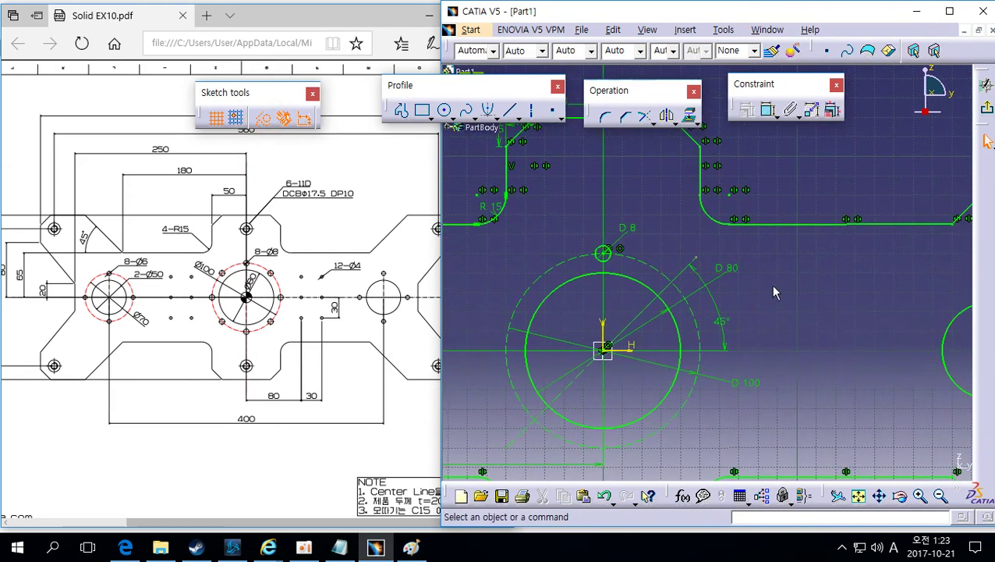
pyautogui.click(445, 112)
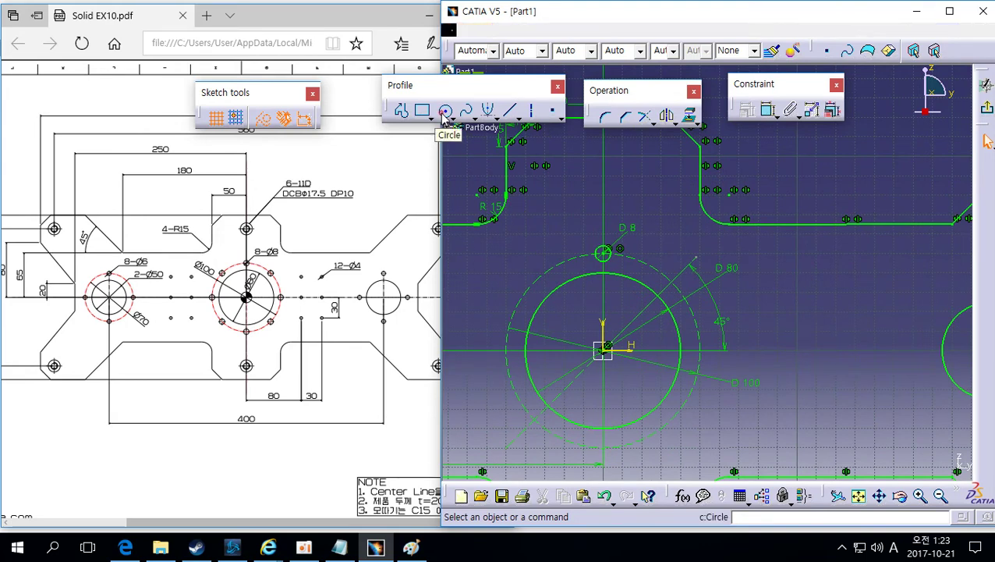
pyautogui.click(669, 279)
pyautogui.click(686, 287)
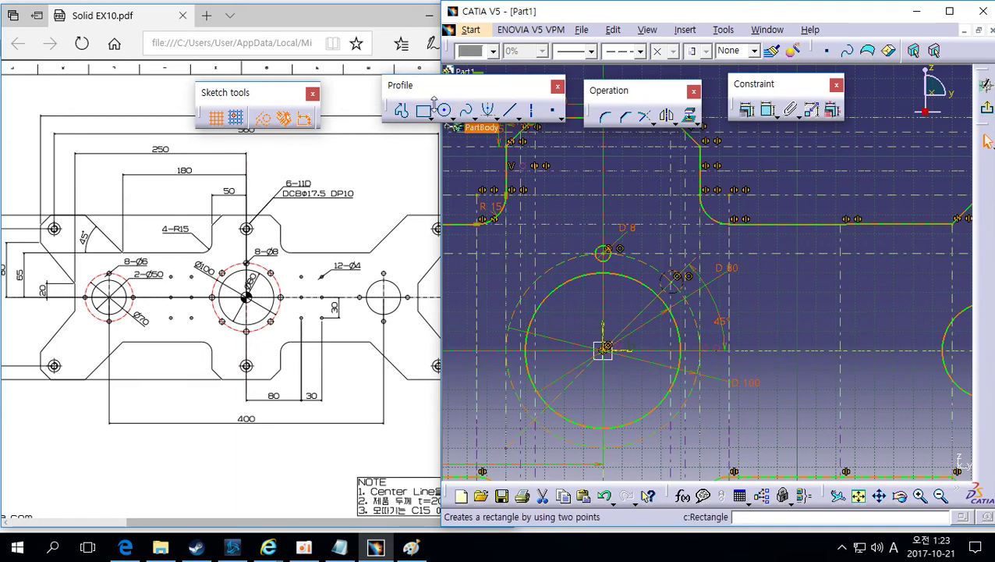
pyautogui.click(263, 118)
pyautogui.click(686, 242)
pyautogui.click(677, 275)
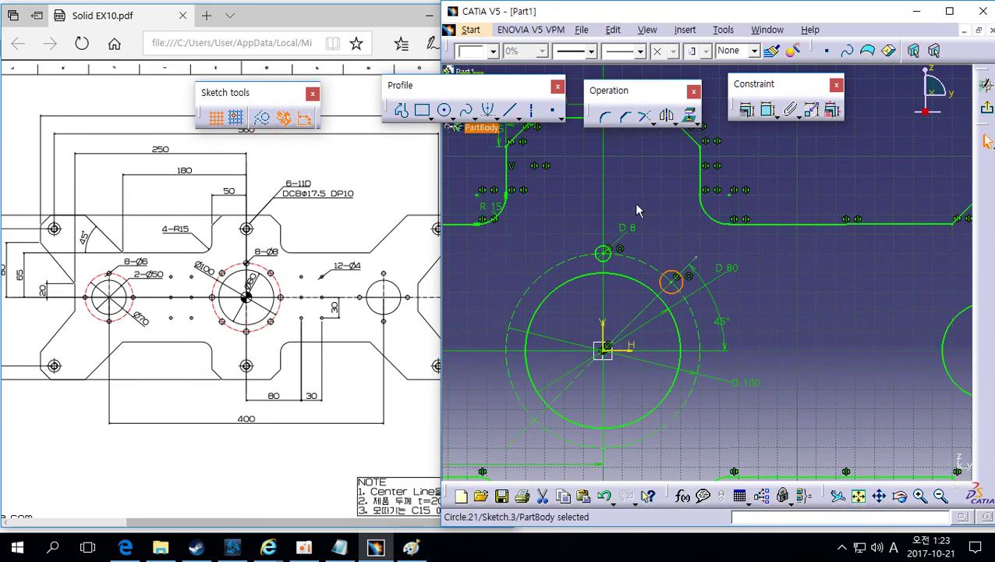
# Step: Dimension the circle on the 45° line and set its diameter to 8 mm
pyautogui.click(769, 110)
pyautogui.click(672, 262)
pyautogui.doubleClick(669, 254)
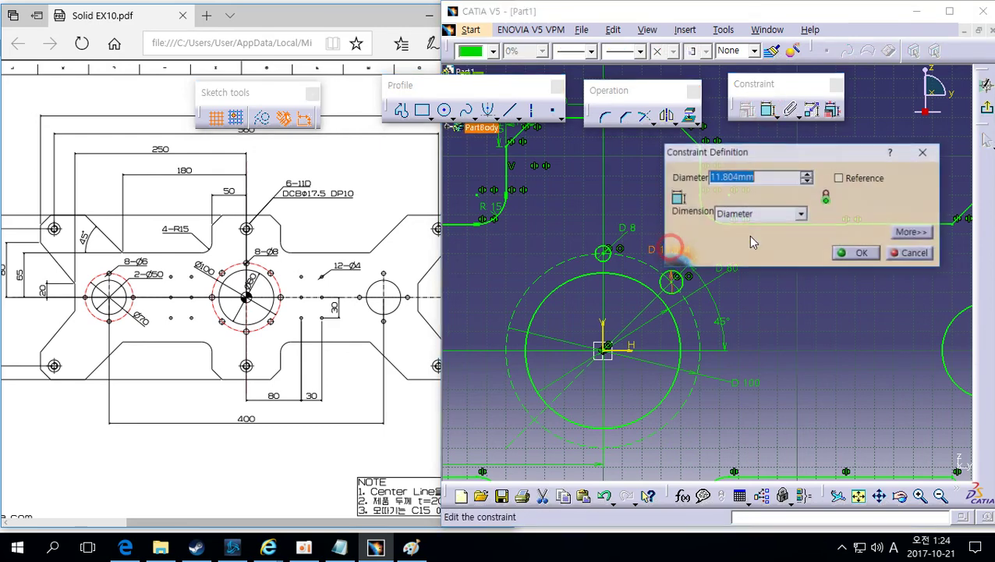
pyautogui.write('8')
pyautogui.press('Return')
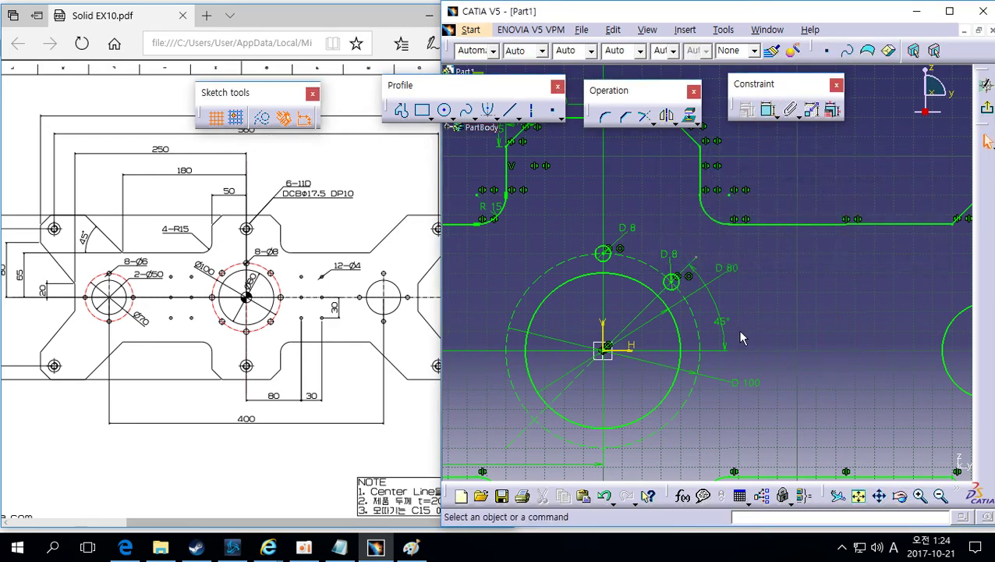
# Step: Mirror the topmost 8 mm circle about the 45° construction line
pyautogui.click(615, 257)
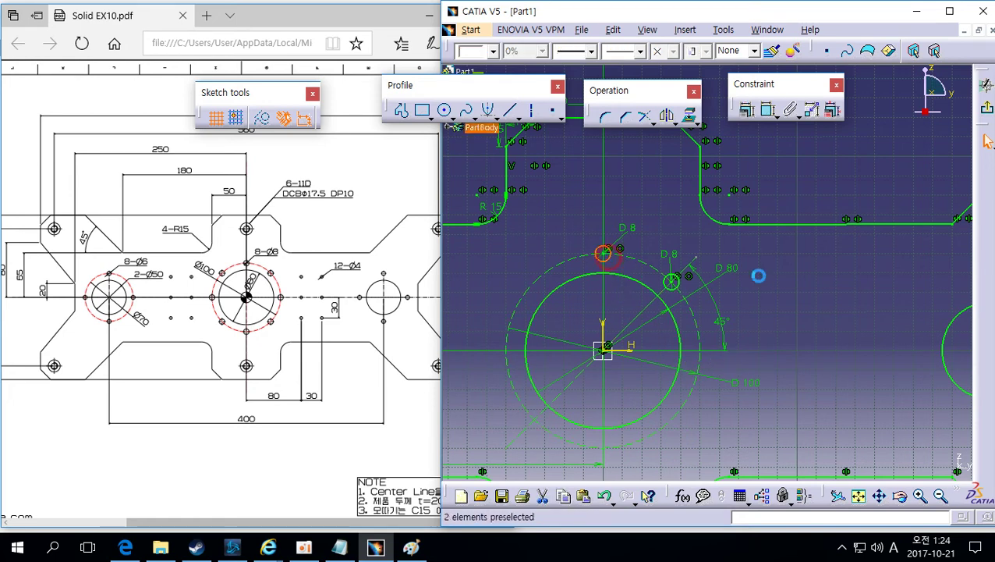
pyautogui.click(666, 116)
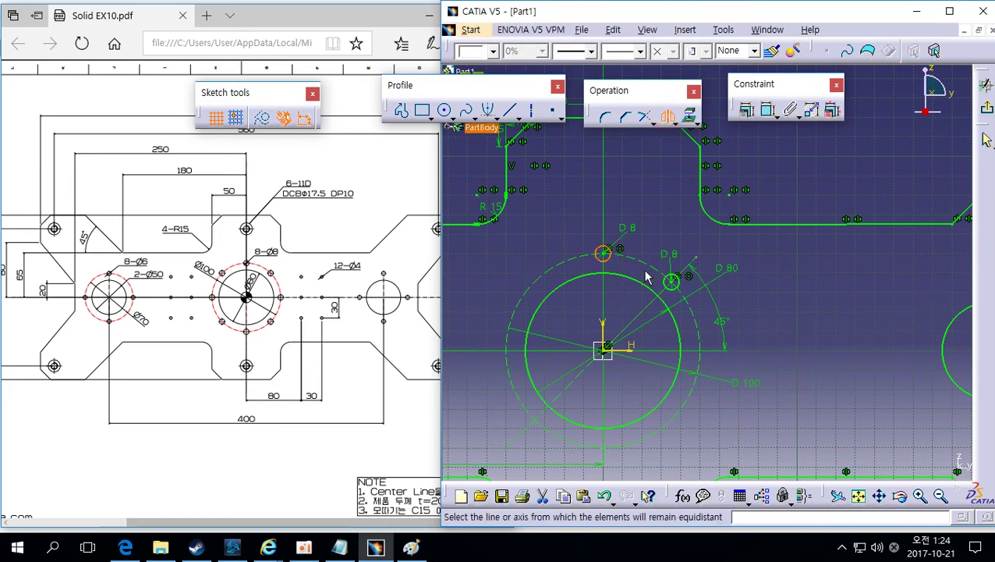
pyautogui.click(659, 309)
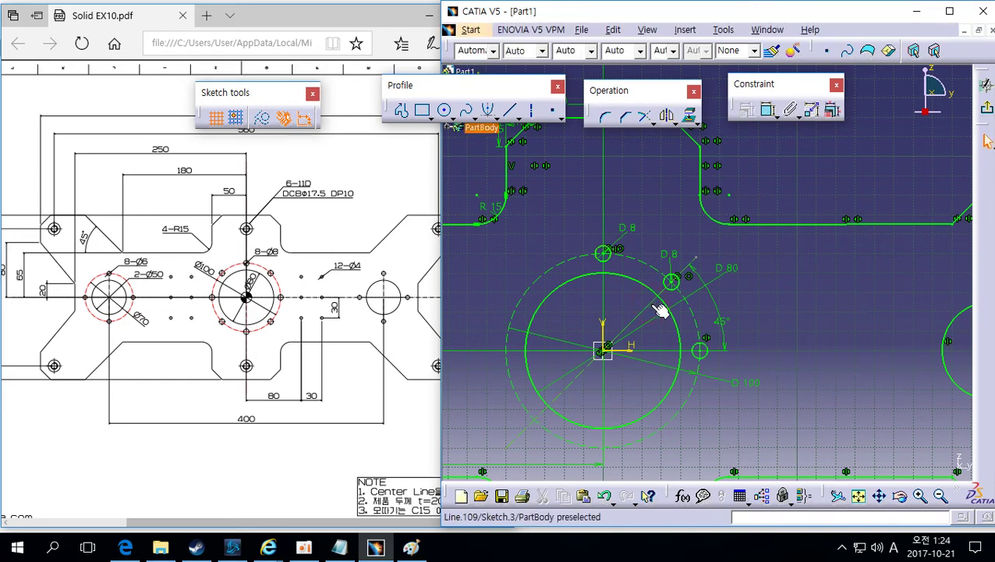
# Step: Mirror the topmost 8 mm circle and the one on the 45° line about the horizontal axis
pyautogui.click(708, 364)
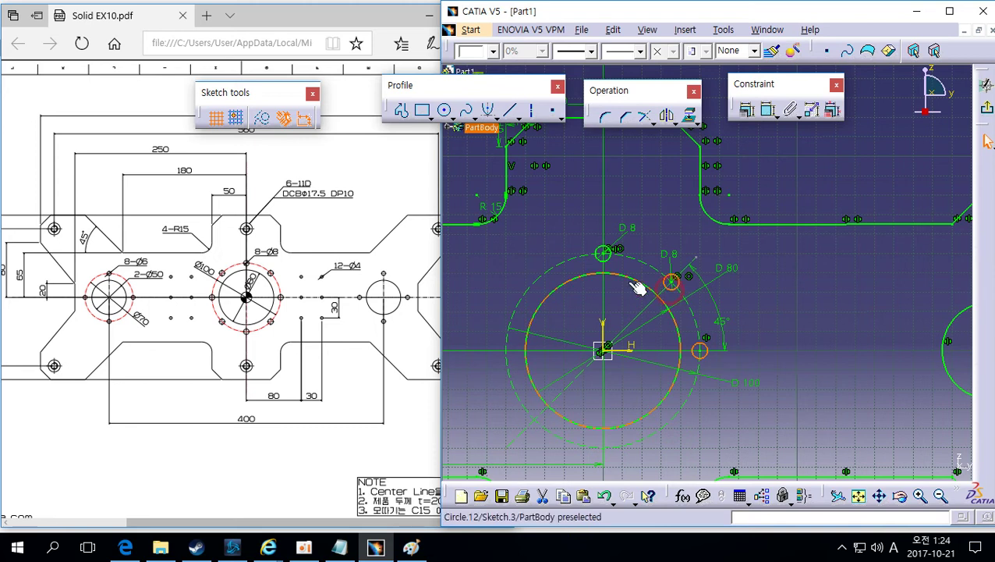
pyautogui.keyDown('ctrl'); pyautogui.click(606, 257); pyautogui.keyUp('ctrl')
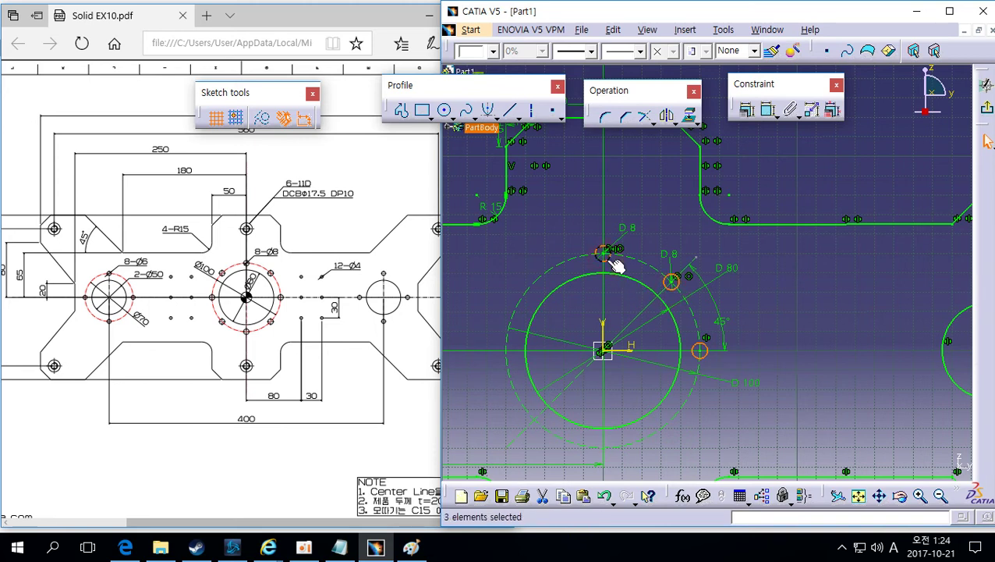
pyautogui.click(662, 282)
pyautogui.keyDown('ctrl'); pyautogui.click(616, 261); pyautogui.keyUp('ctrl')
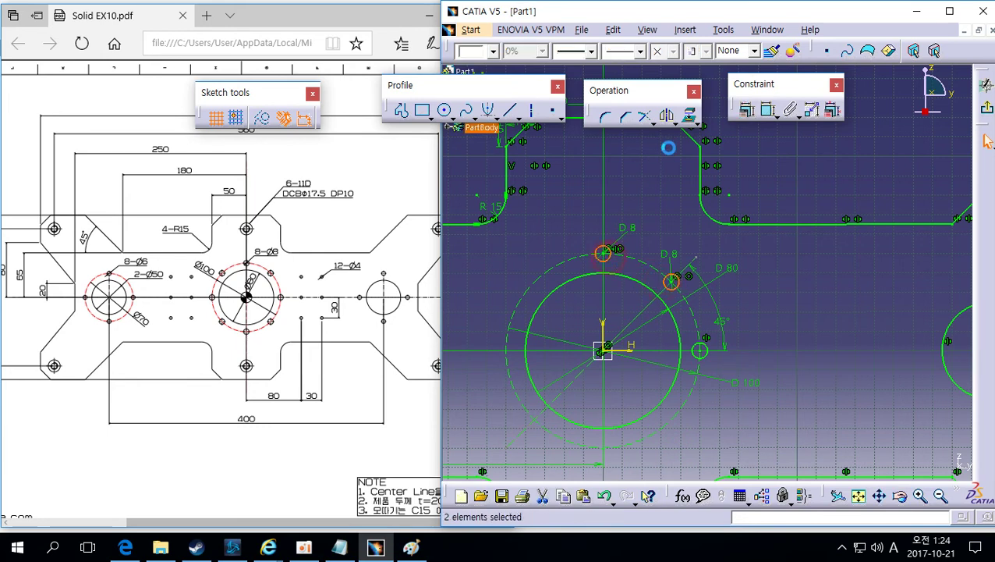
pyautogui.click(666, 116)
pyautogui.click(636, 352)
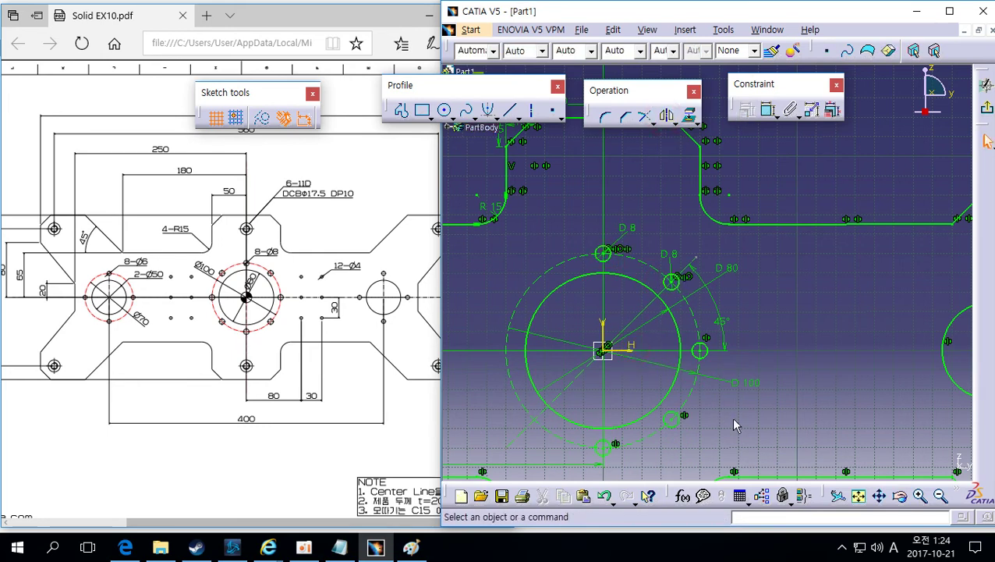
# Step: Mirror the three 8 mm circles on the right side of the bolt circle about the vertical axis
pyautogui.click(676, 425)
pyautogui.keyDown('ctrl'); pyautogui.click(704, 355); pyautogui.keyUp('ctrl')
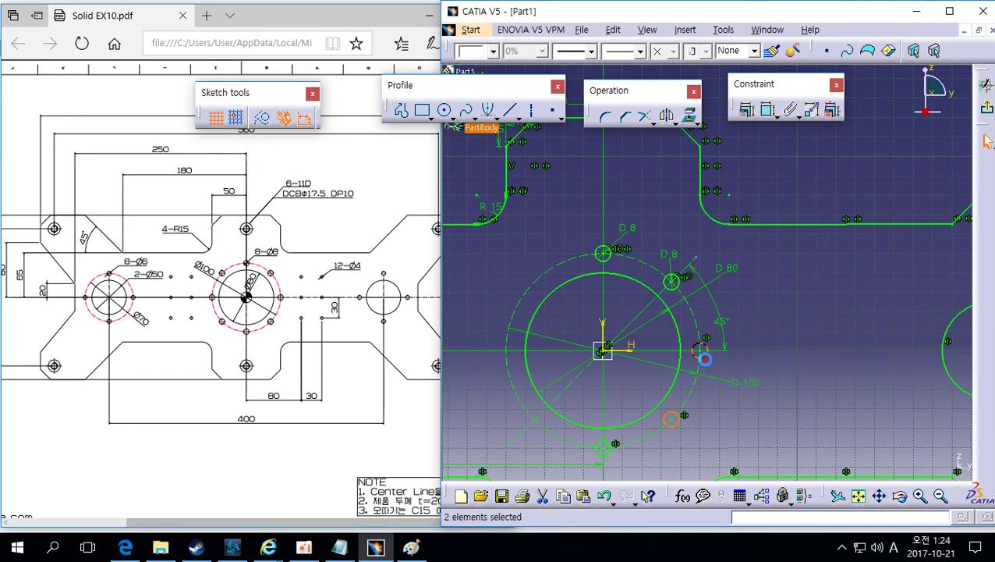
pyautogui.keyDown('ctrl'); pyautogui.click(676, 285); pyautogui.keyUp('ctrl')
pyautogui.click(666, 115)
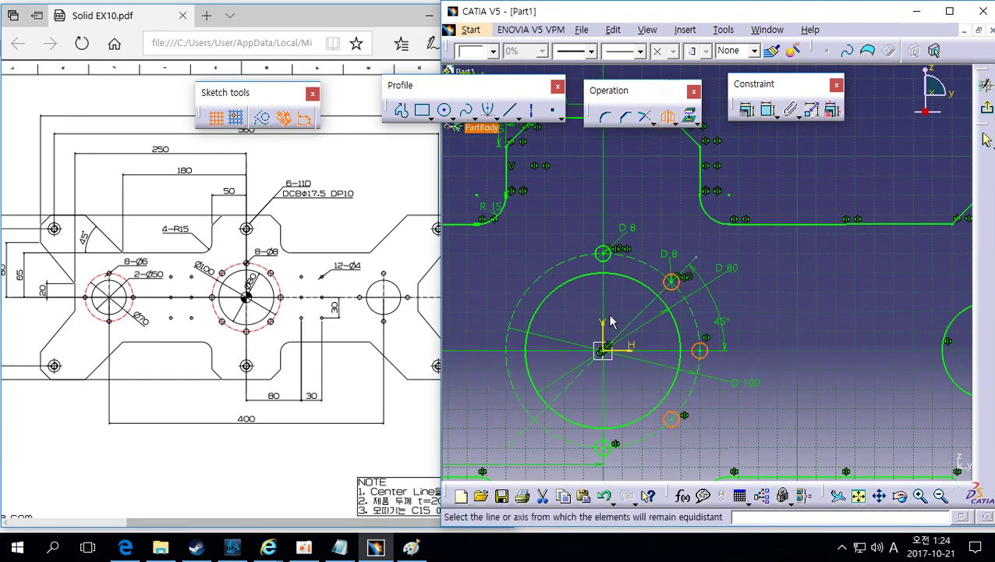
pyautogui.click(611, 334)
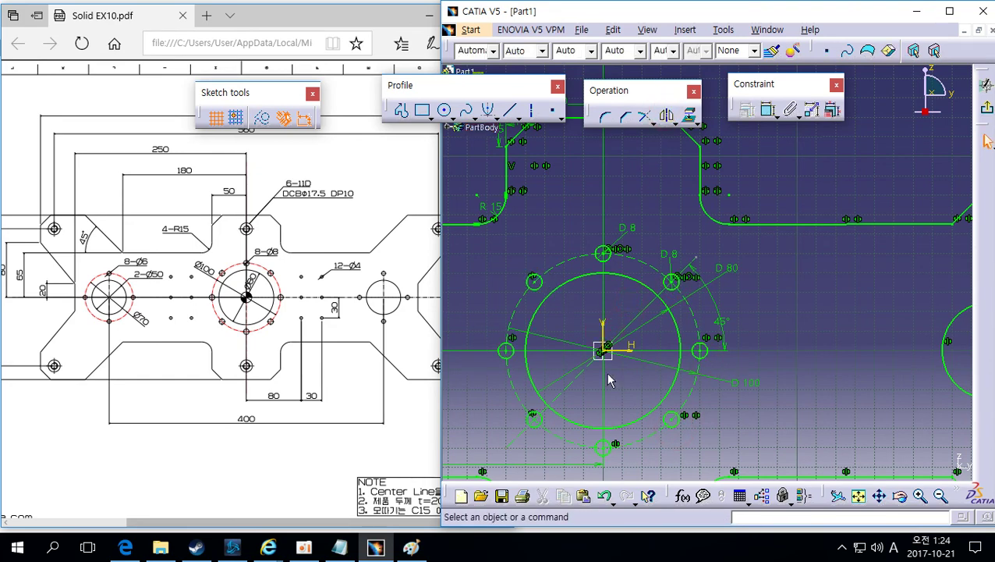
# Step: Draw two vertical construction lines across the horizontal axis, about 130 mm and 90 mm left of the origin, between the 50 mm hole and the bolt circle
pyautogui.moveTo(610, 374)
pyautogui.mouseDown(button='middle')
pyautogui.moveTo(596, 378)
pyautogui.moveTo(619, 391)
pyautogui.mouseUp(button='middle')
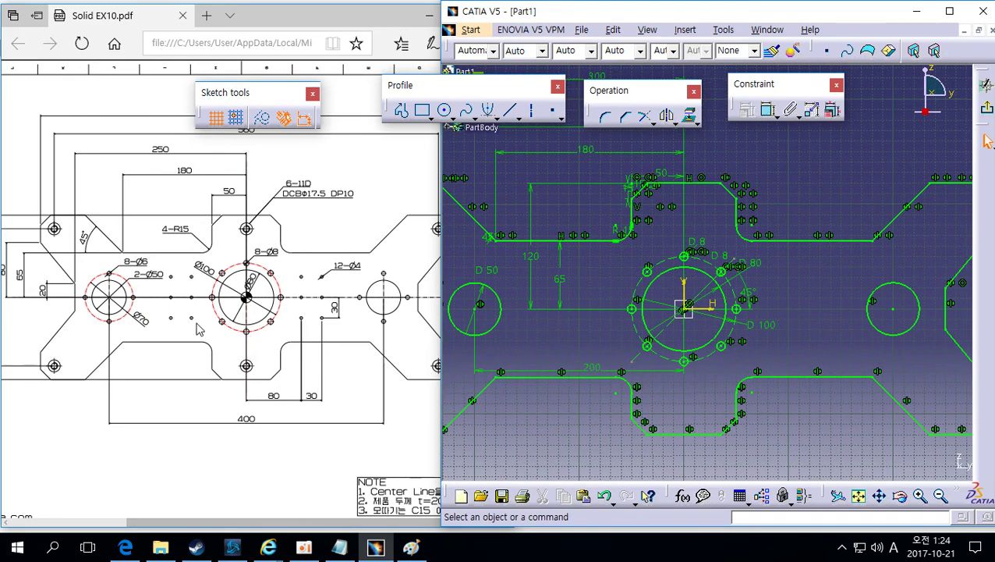
pyautogui.moveTo(707, 330); pyautogui.dragTo(782, 318, button='middle')
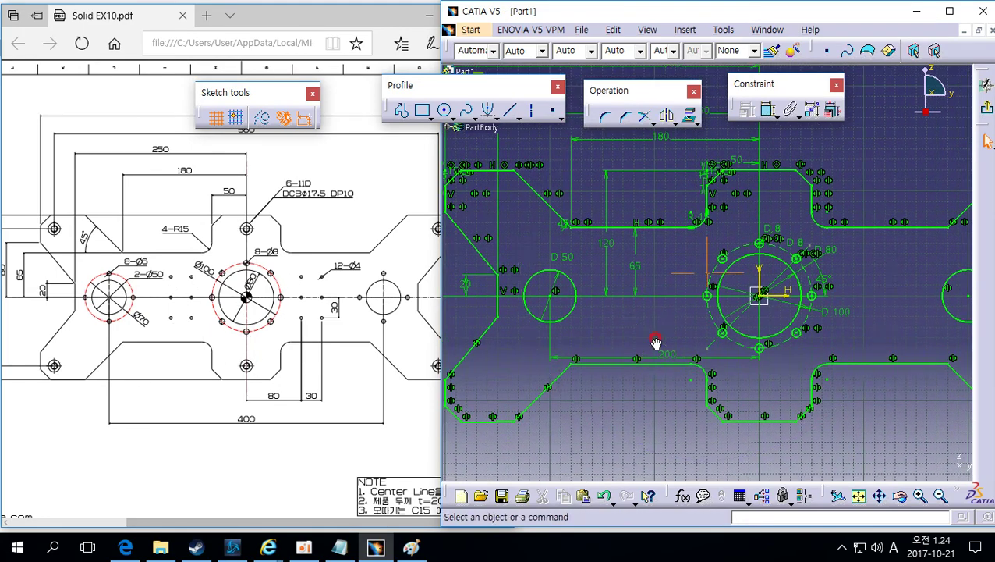
pyautogui.moveTo(655, 343); pyautogui.dragTo(660, 334, button='middle')
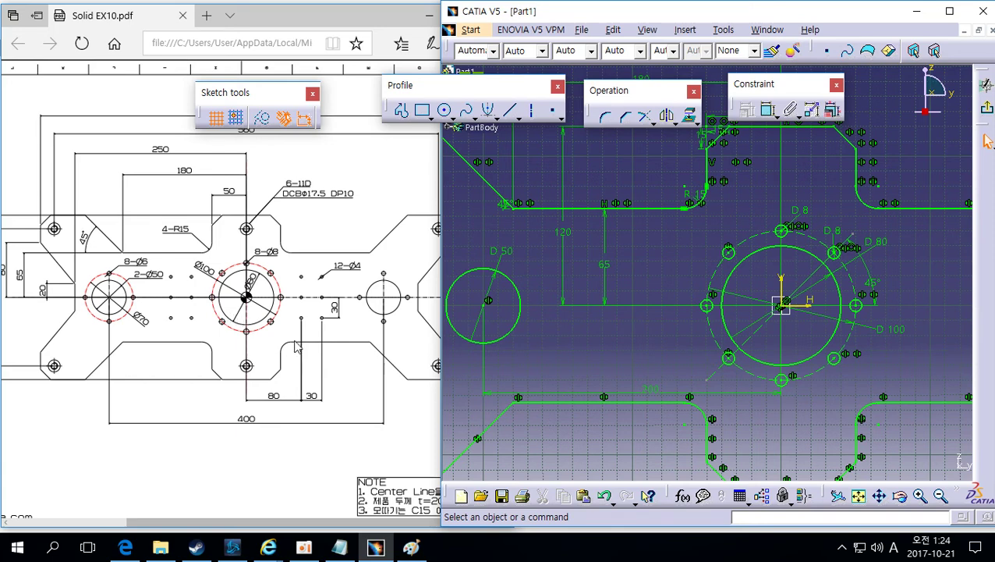
pyautogui.click(511, 110)
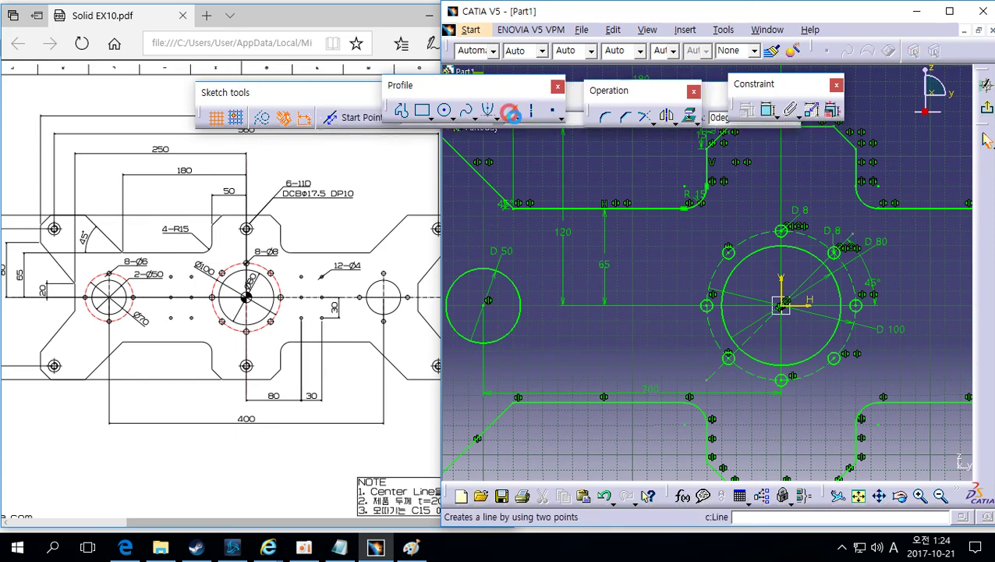
pyautogui.click(586, 239)
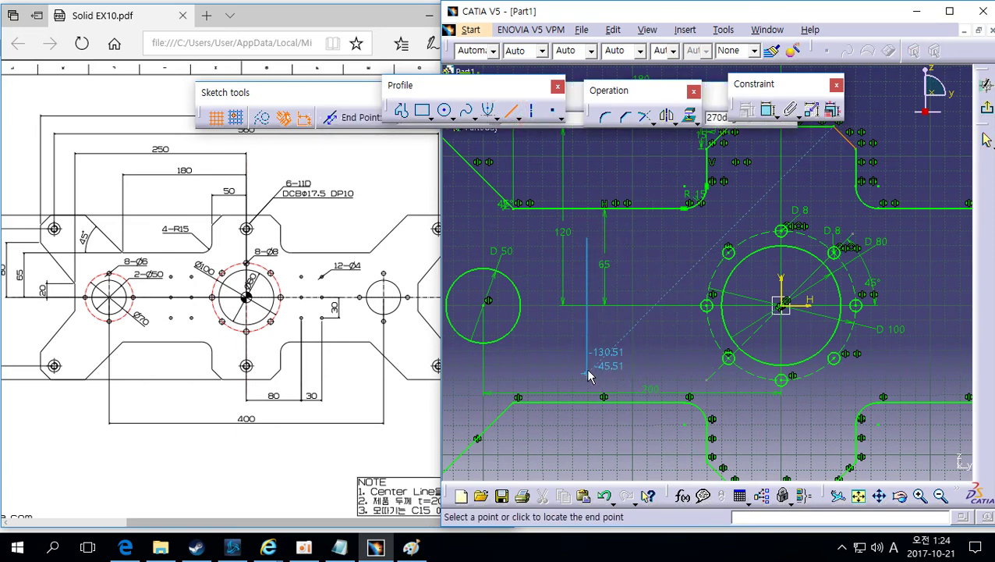
pyautogui.click(588, 373)
pyautogui.click(263, 118)
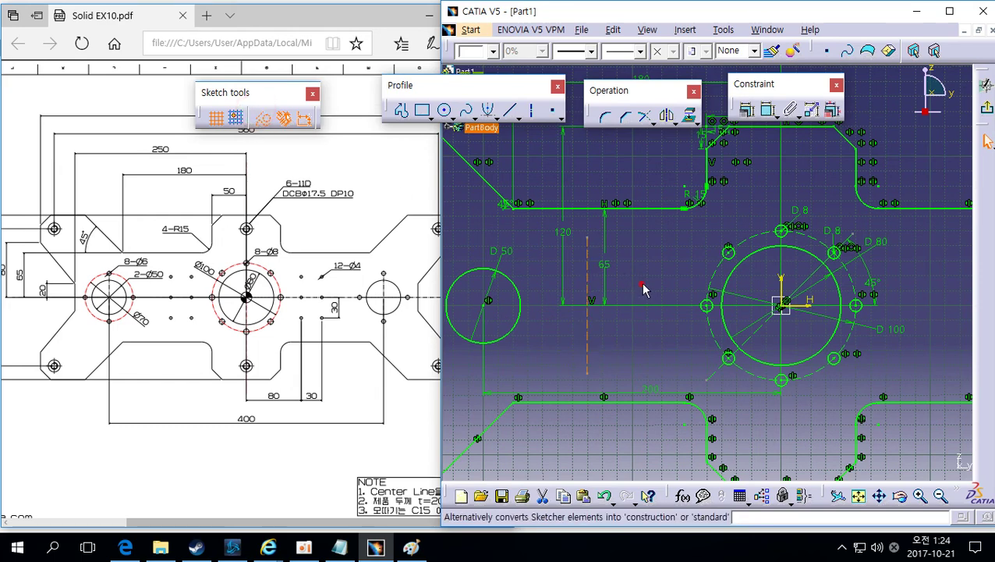
pyautogui.click(511, 110)
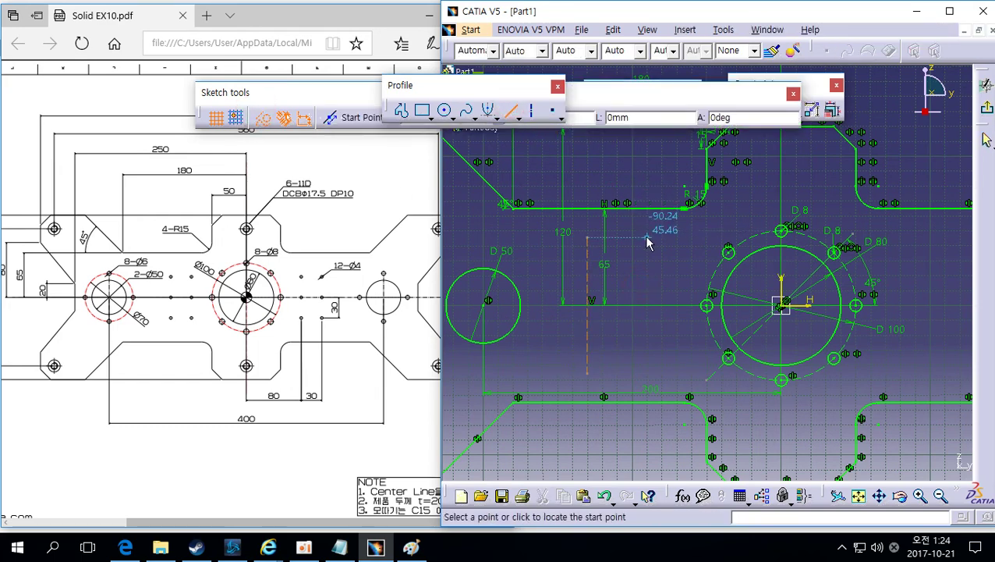
pyautogui.click(646, 240)
pyautogui.click(647, 365)
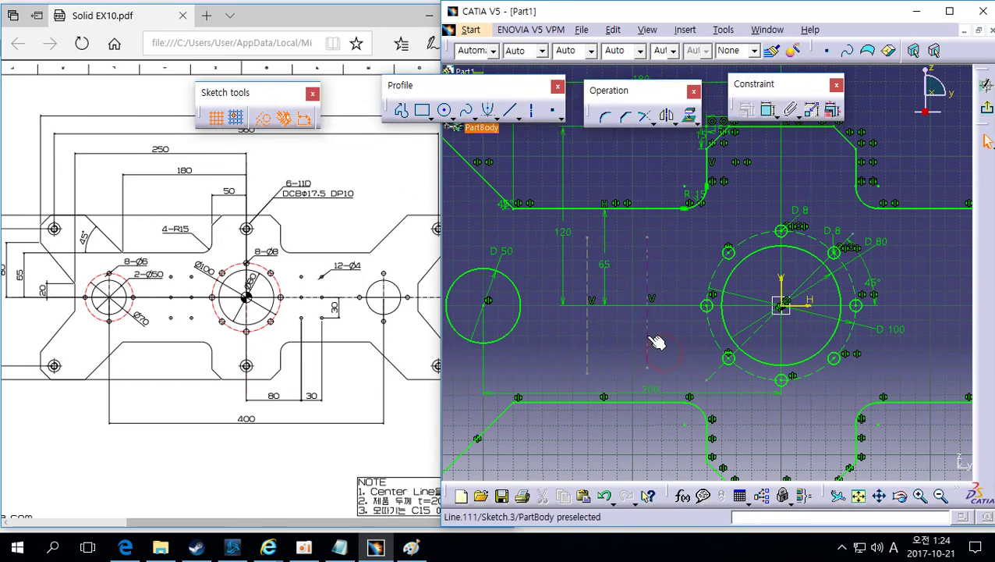
# Step: Dimension the inner vertical construction line from the vertical axis and set the distance to 80 mm
pyautogui.click(768, 109)
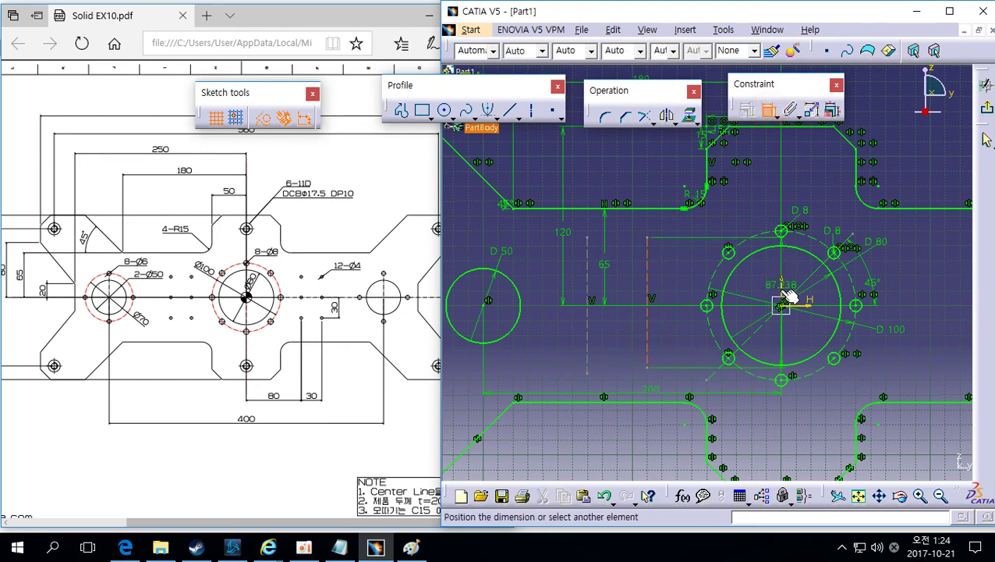
pyautogui.click(746, 230)
pyautogui.doubleClick(737, 229)
pyautogui.write('80')
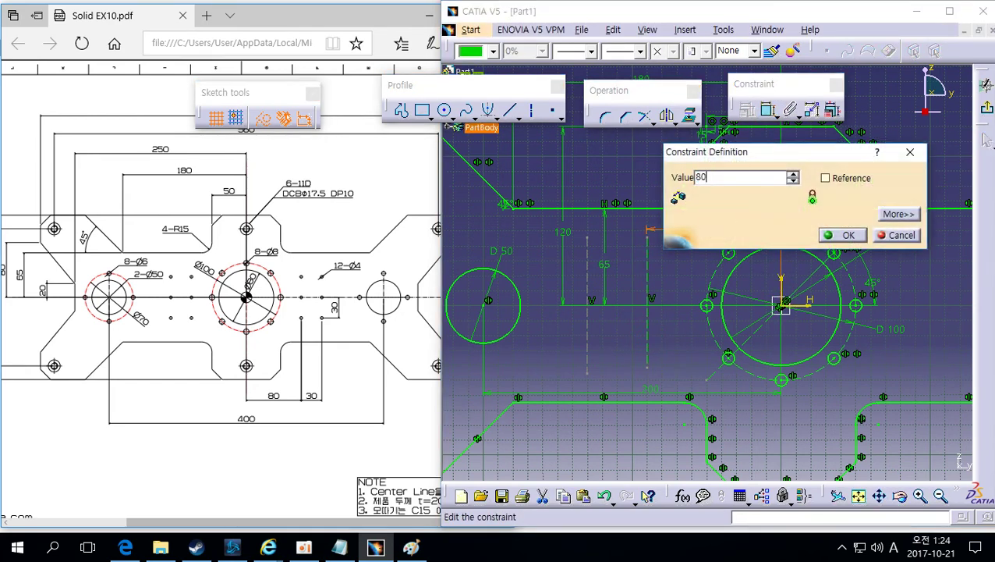
pyautogui.press('Return')
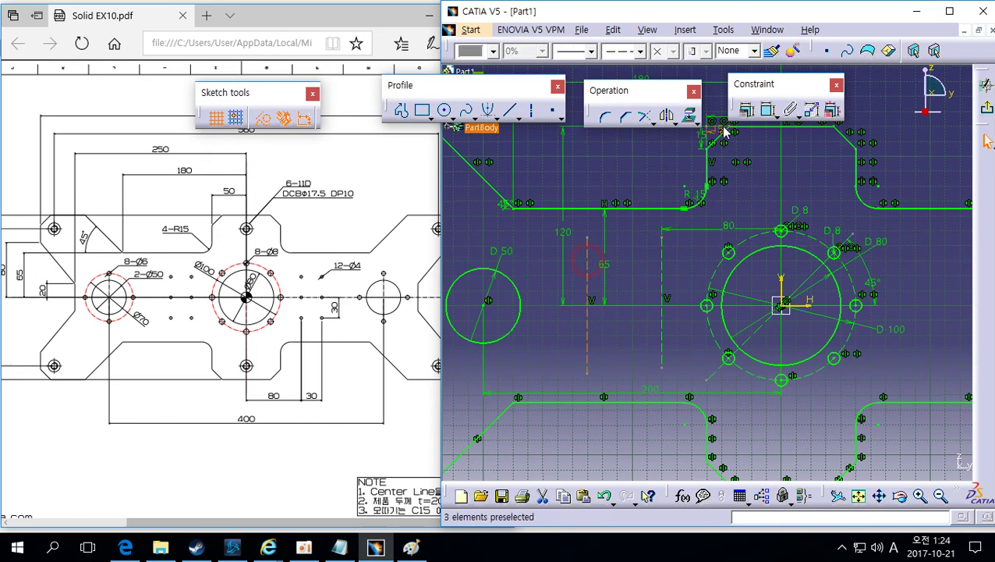
# Step: Dimension the spacing between the two vertical construction lines and set it to 30 mm
pyautogui.click(768, 110)
pyautogui.click(660, 248)
pyautogui.click(645, 227)
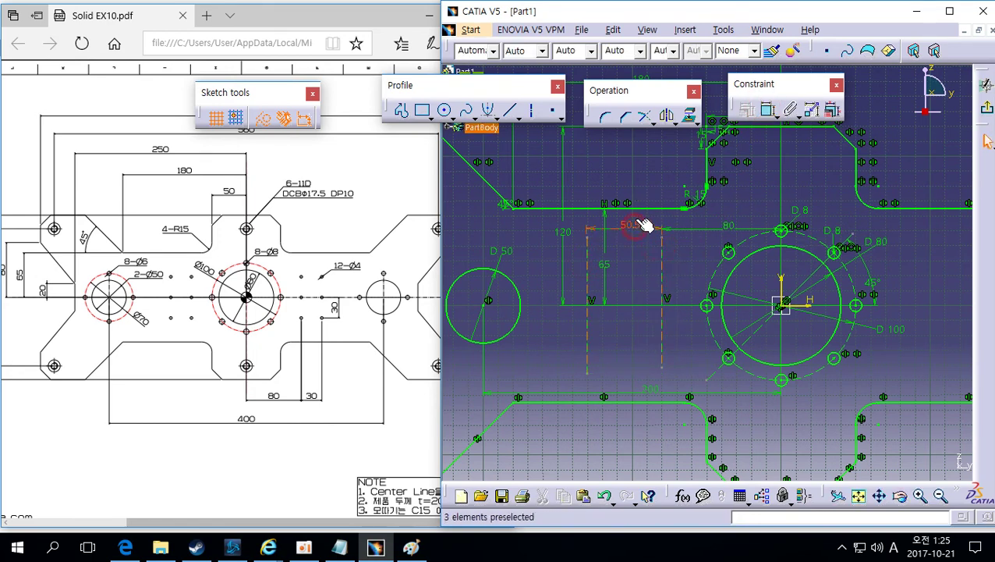
pyautogui.doubleClick(641, 224)
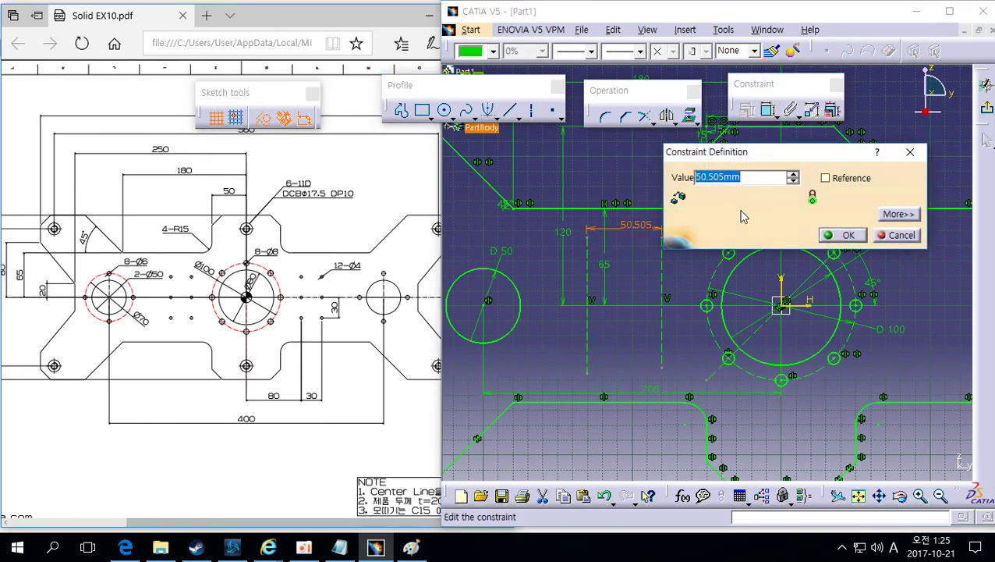
pyautogui.write('30')
pyautogui.press('Return')
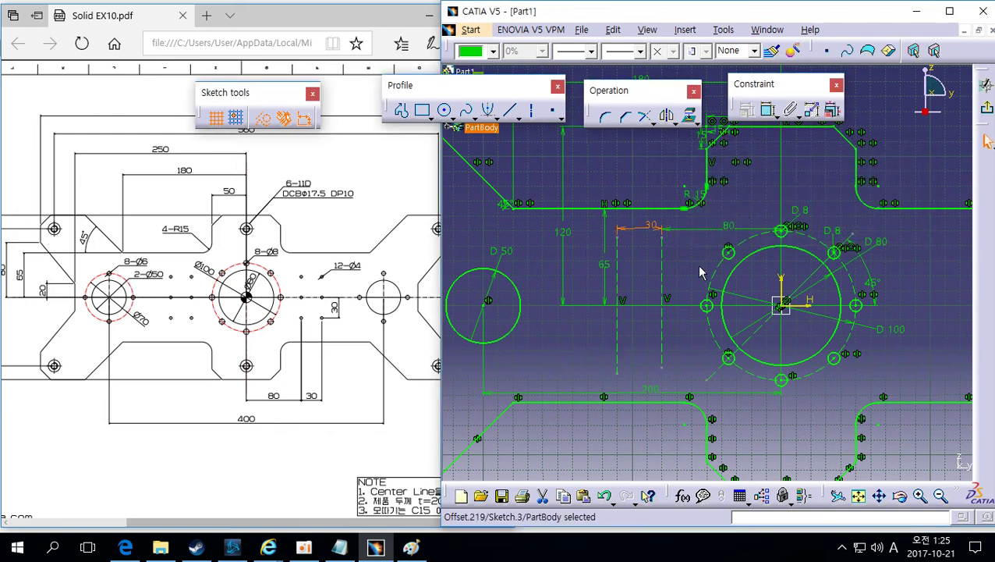
# Step: Draw a horizontal construction line about 24 mm above the horizontal axis, crossing both vertical construction lines
pyautogui.click(507, 111)
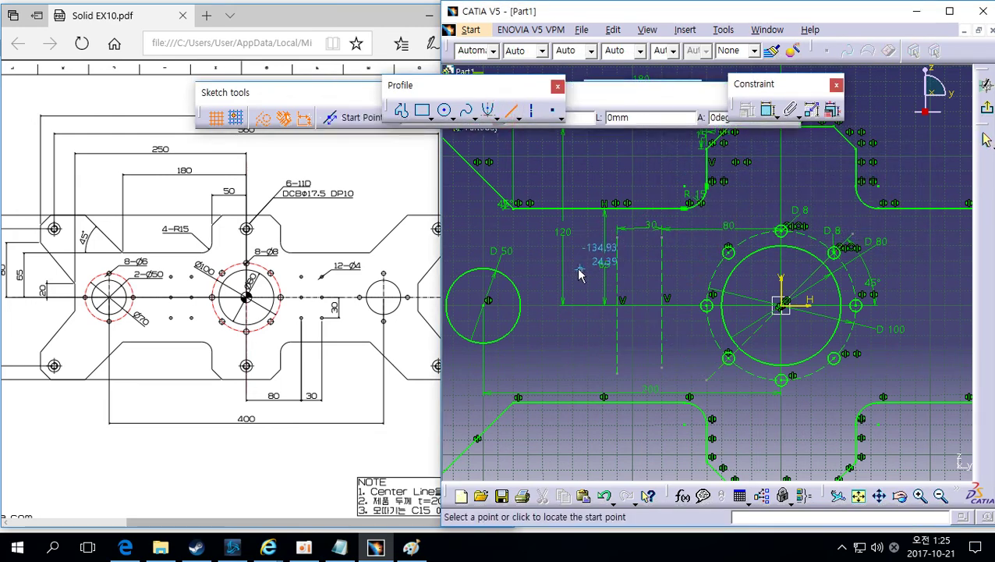
pyautogui.click(801, 264)
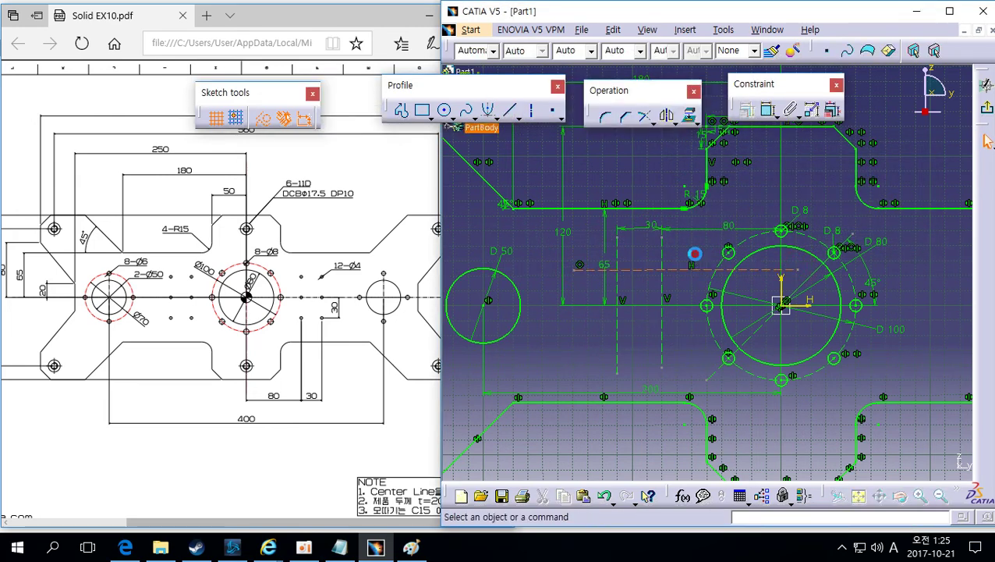
pyautogui.click(766, 110)
pyautogui.click(675, 269)
pyautogui.click(806, 305)
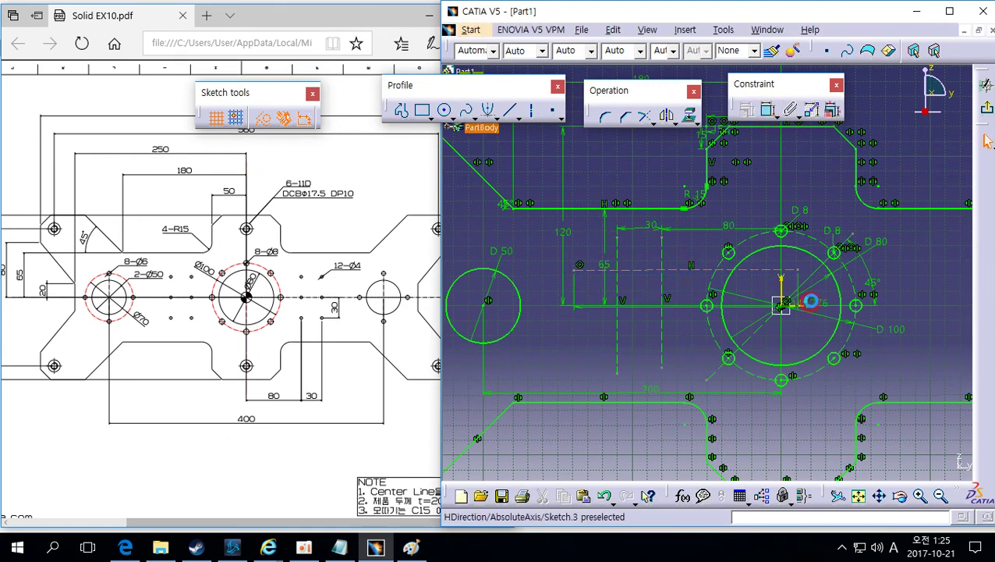
pyautogui.hotkey('ctrl', 'z')
# Step: Dimension the upper horizontal construction line from the horizontal axis and set the distance to 30 mm
pyautogui.click(767, 110)
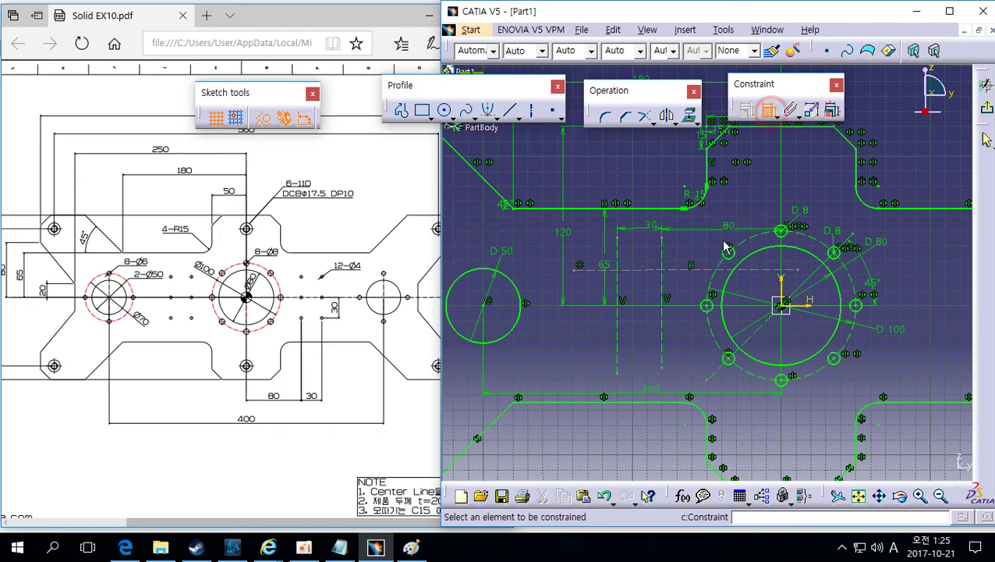
pyautogui.click(702, 269)
pyautogui.click(816, 309)
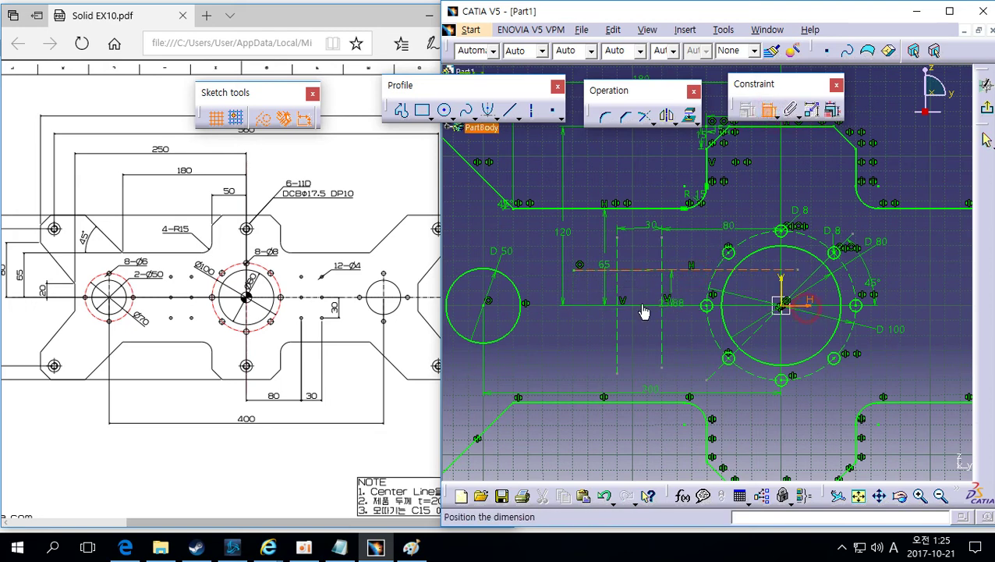
pyautogui.click(588, 292)
pyautogui.doubleClick(585, 281)
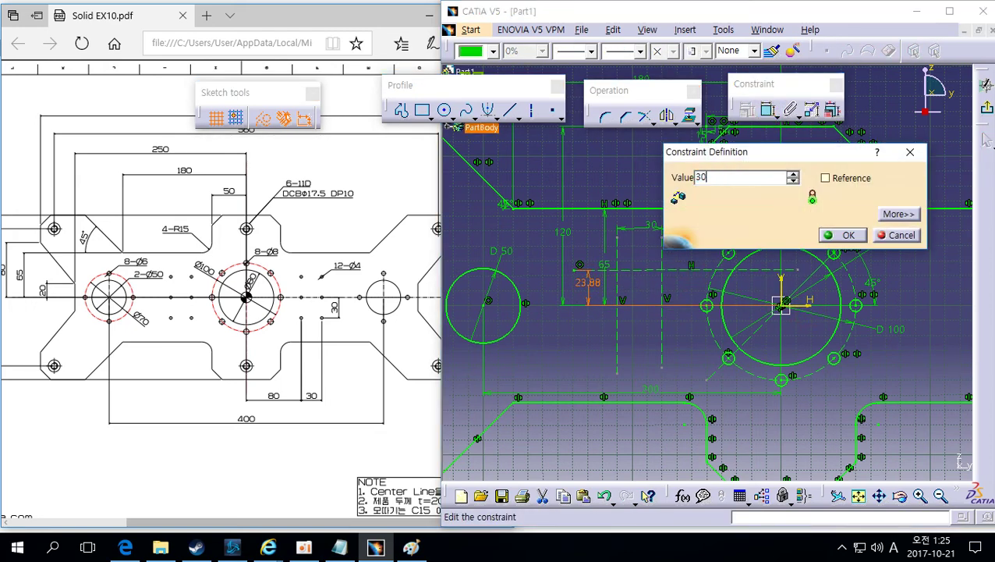
pyautogui.press('Return')
pyautogui.click(646, 245)
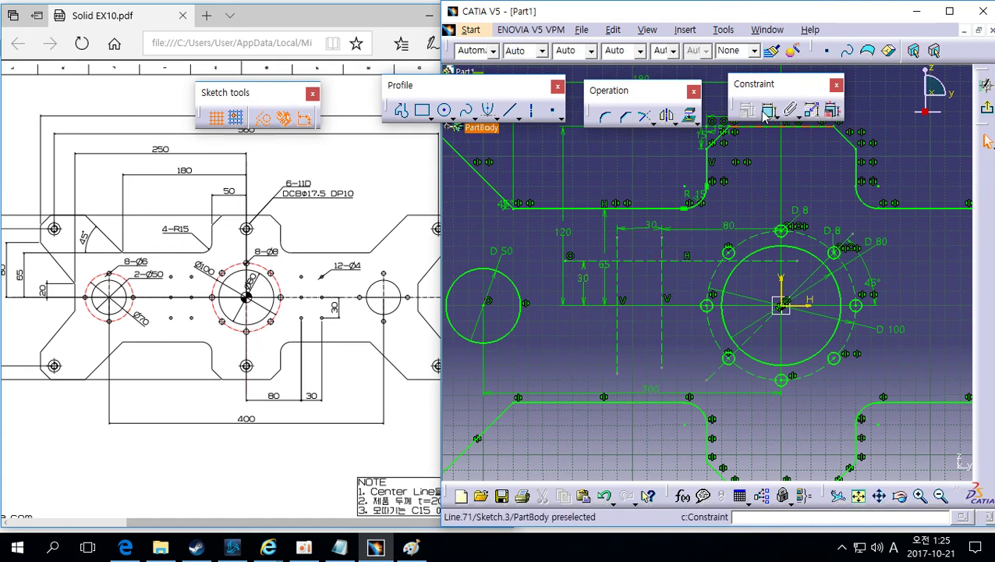
# Step: Draw a second horizontal construction line below the horizontal axis and set its distance from the axis to 30 mm
pyautogui.click(511, 110)
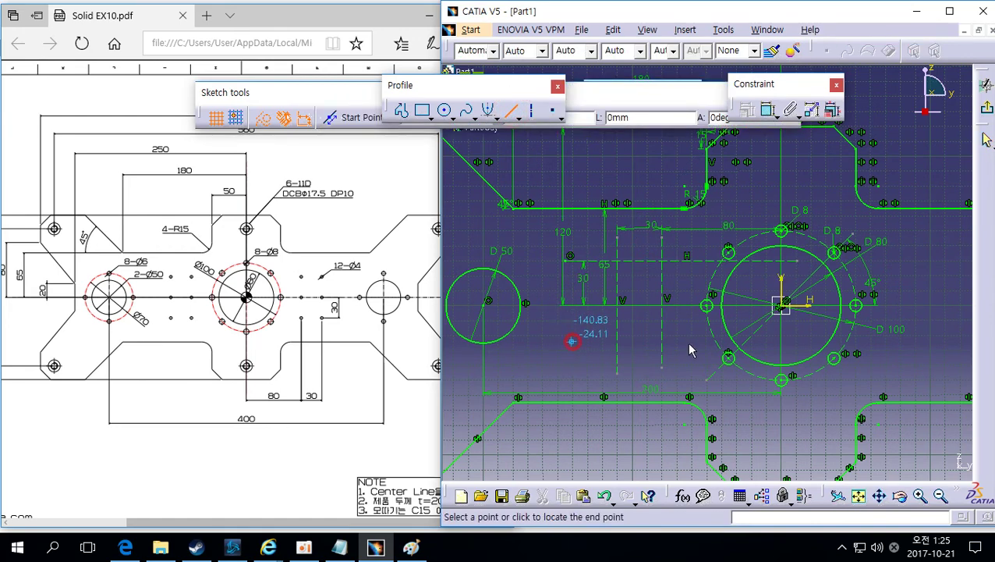
pyautogui.click(807, 341)
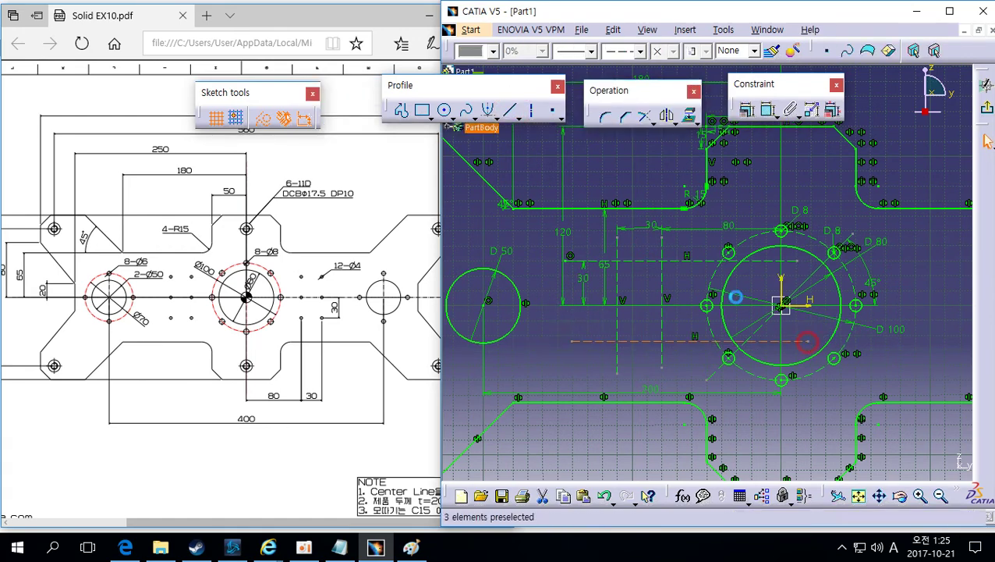
pyautogui.click(769, 109)
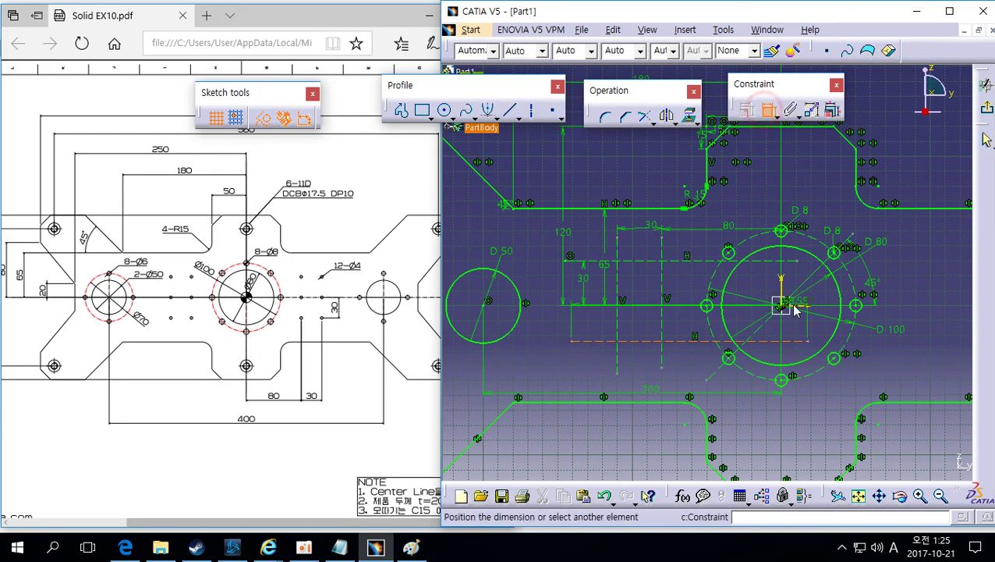
pyautogui.click(796, 309)
pyautogui.click(582, 328)
pyautogui.doubleClick(589, 322)
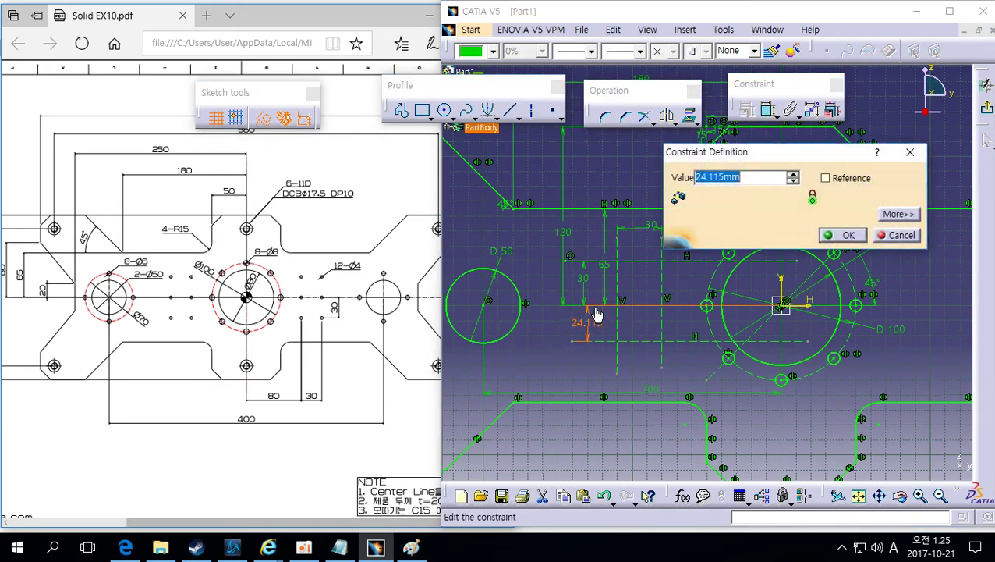
pyautogui.write('30')
pyautogui.press('Return')
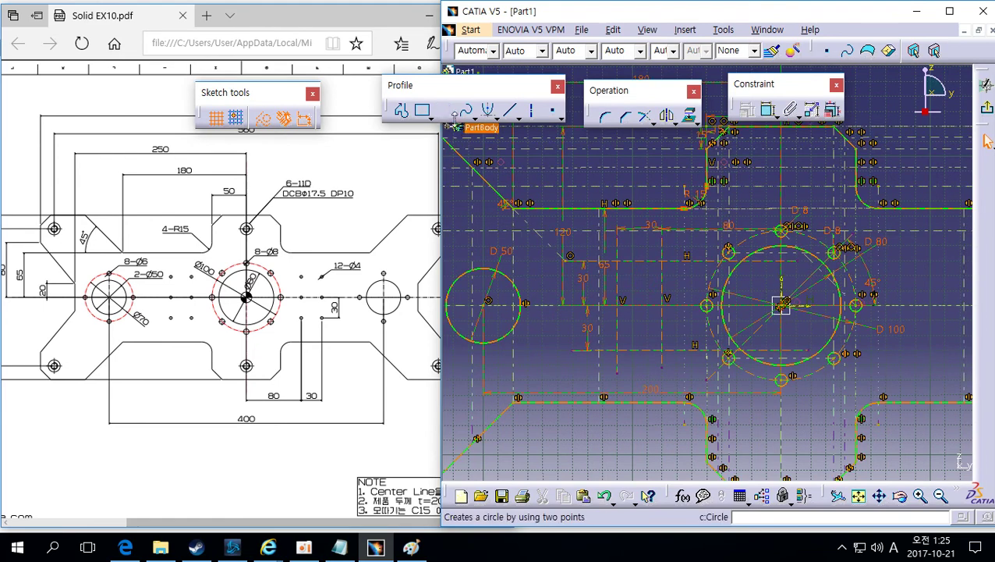
# Step: Draw a circle as standard geometry where the outer vertical and upper horizontal construction lines cross, and set its diameter to 4 mm
pyautogui.click(450, 111)
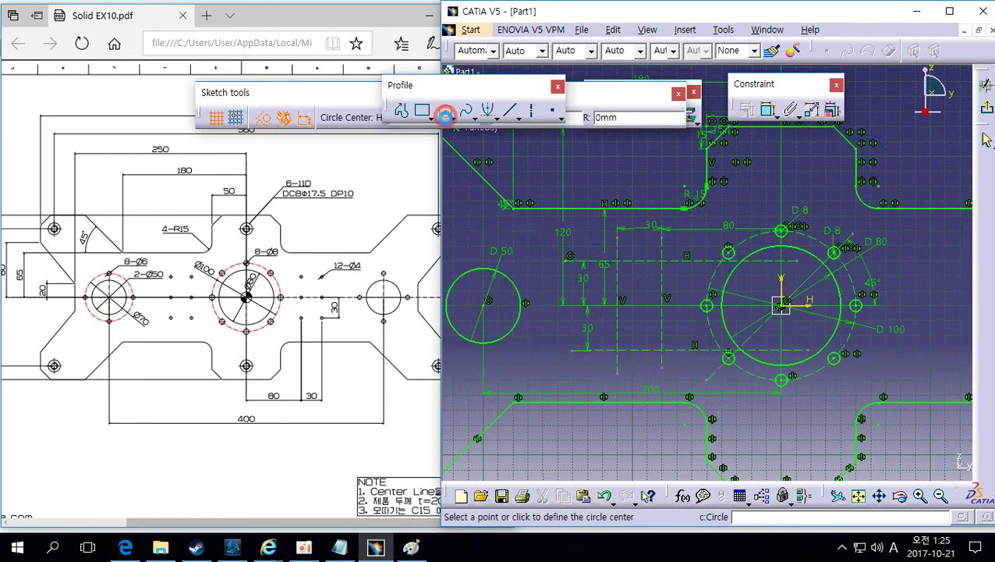
pyautogui.click(616, 258)
pyautogui.click(627, 271)
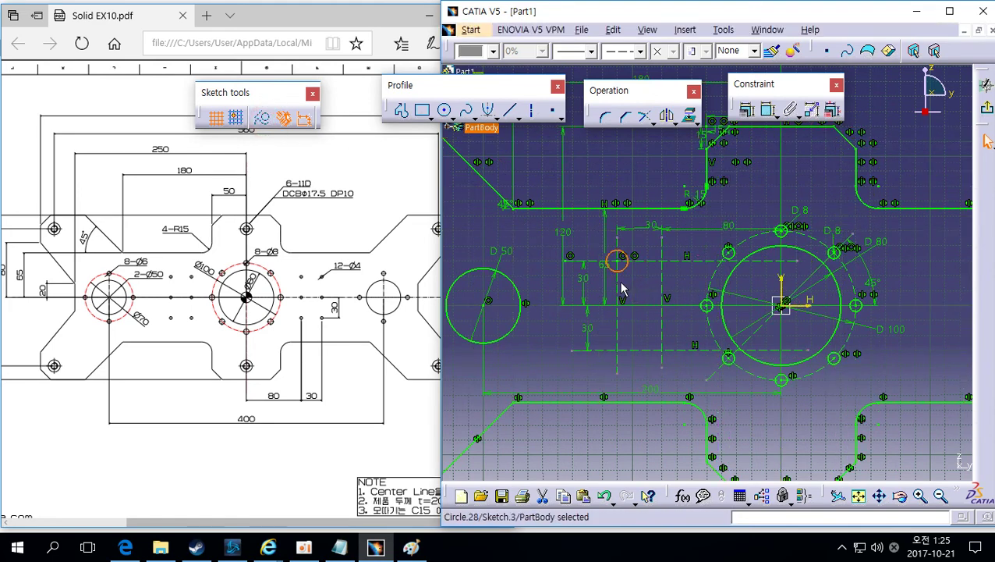
pyautogui.hotkey('alt', 'c')
pyautogui.click(644, 275)
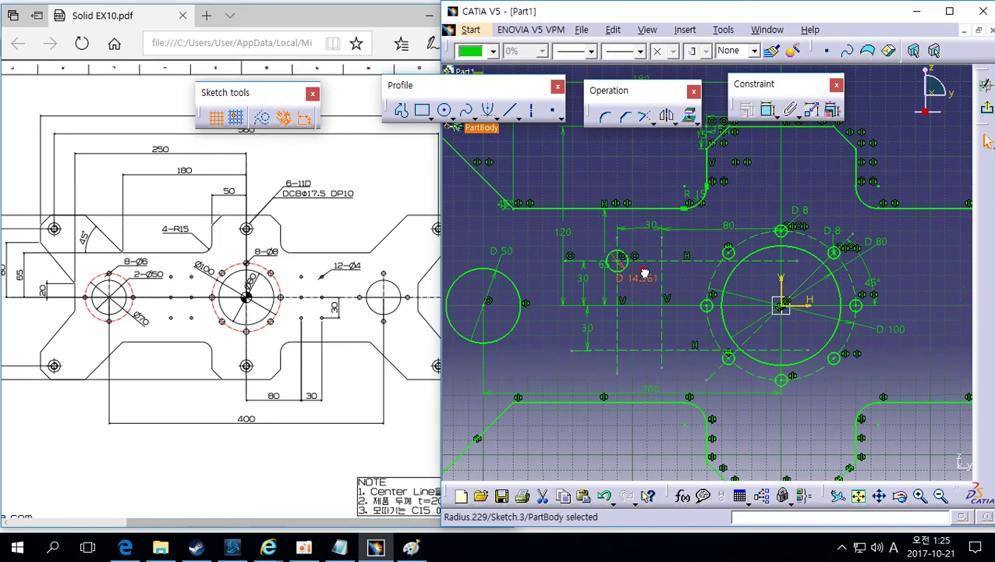
pyautogui.doubleClick(644, 275)
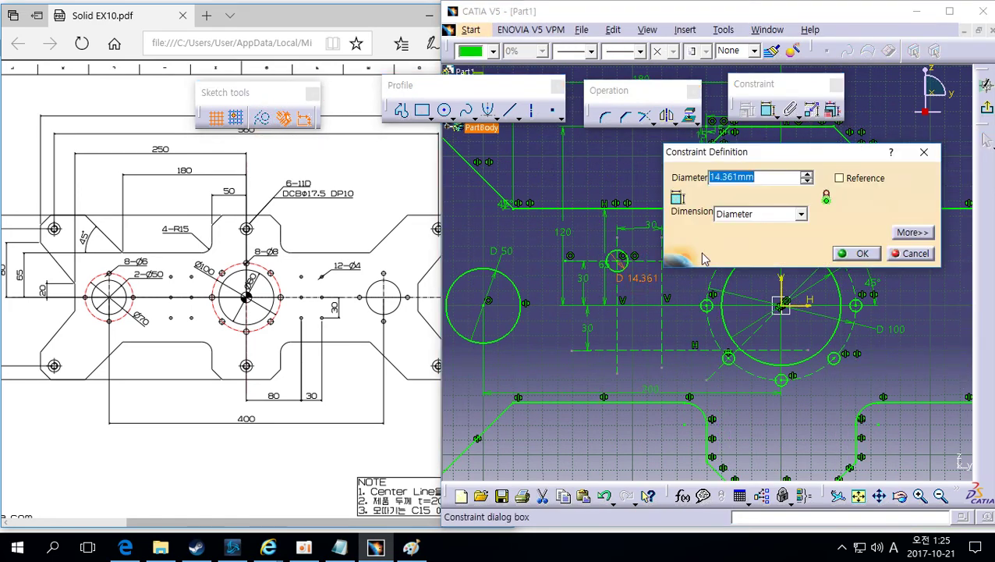
pyautogui.press('Return')
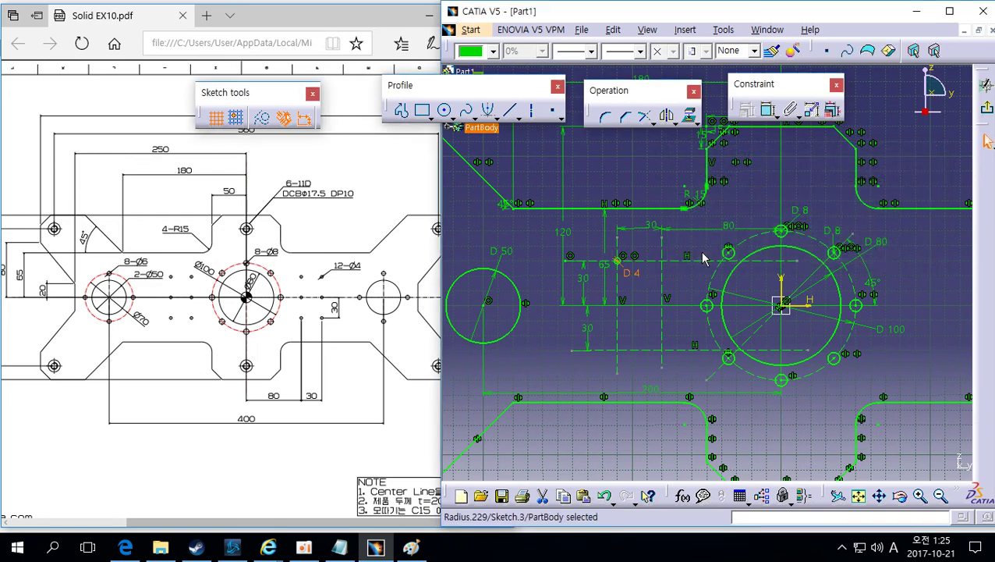
pyautogui.click(674, 297)
# Step: Draw a circle about 13 mm in diameter where the inner vertical and upper horizontal construction lines cross
pyautogui.moveTo(692, 280)
pyautogui.keyDown('ctrl'); pyautogui.mouseDown(button='middle')
pyautogui.moveTo(683, 257)
pyautogui.moveTo(711, 241)
pyautogui.mouseUp(button='middle'); pyautogui.keyUp('ctrl')
pyautogui.click(444, 110)
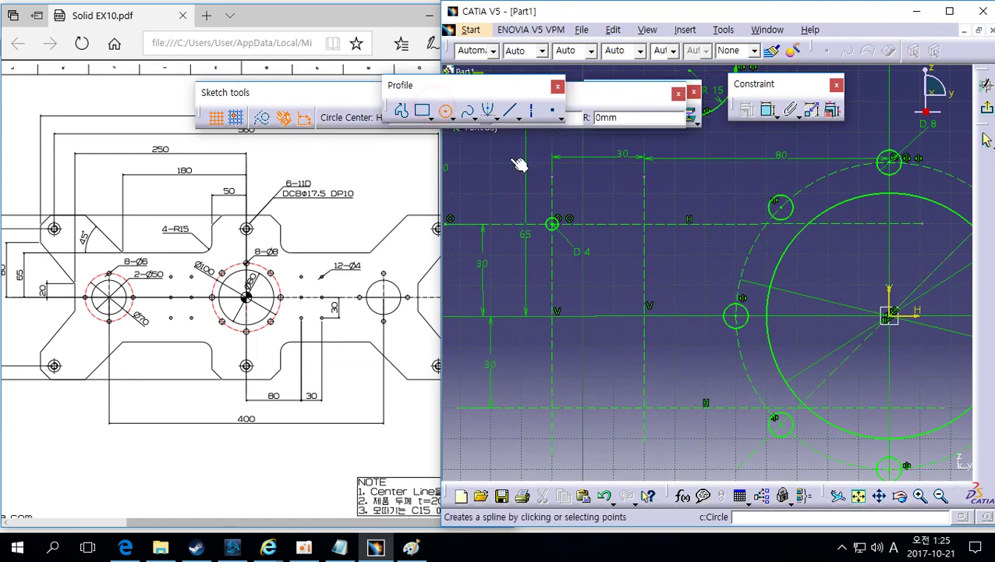
pyautogui.click(645, 224)
pyautogui.click(659, 238)
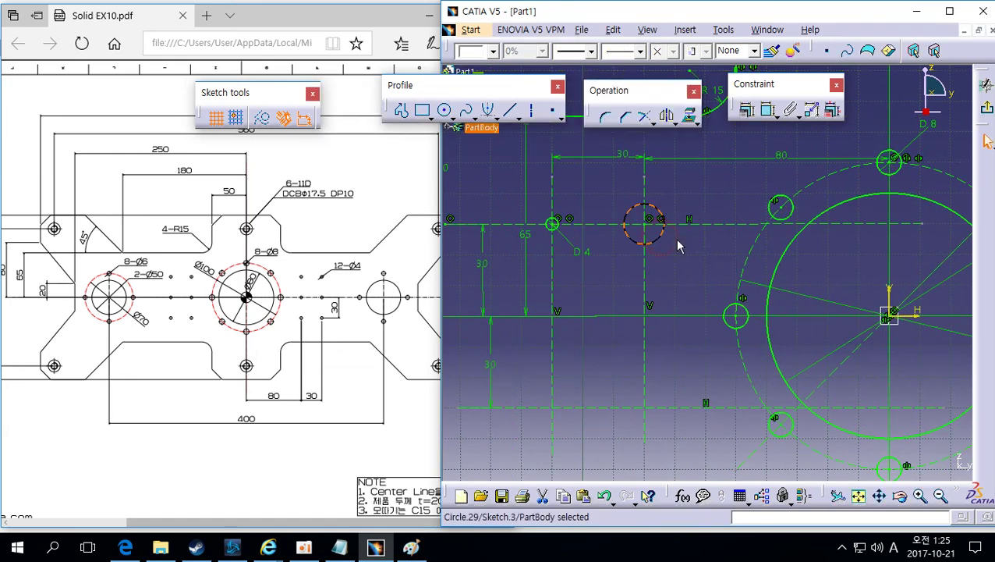
pyautogui.press('c')
pyautogui.click(677, 244)
pyautogui.doubleClick(686, 238)
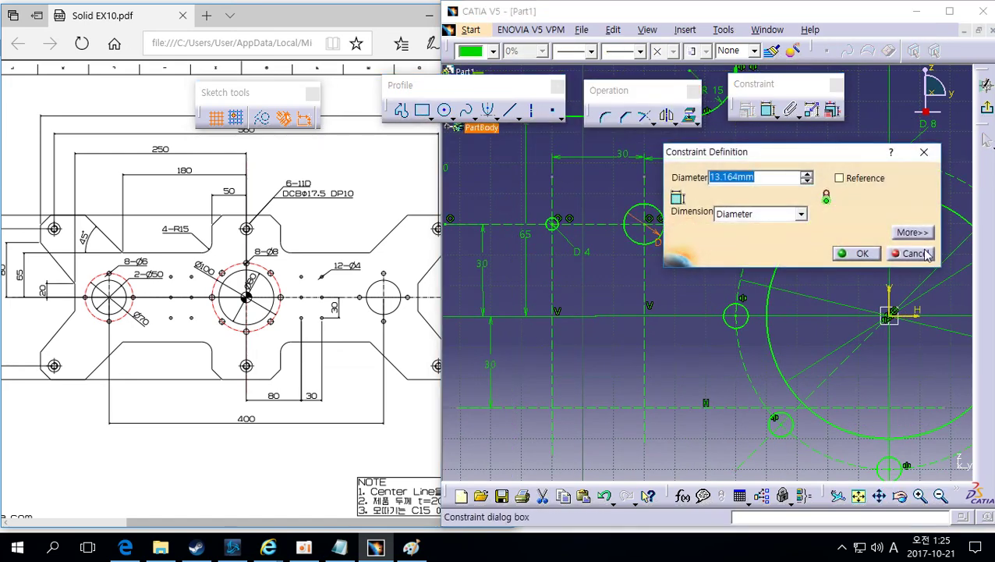
pyautogui.press('Return')
pyautogui.press('Delete')
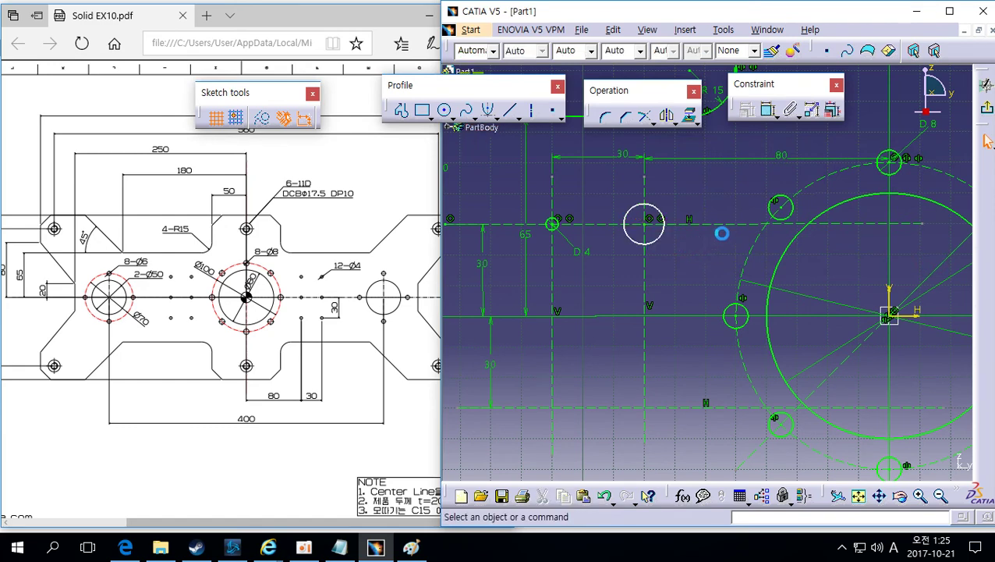
# Step: Dimension the diameter of the circle where the inner vertical and upper horizontal construction lines cross and set it to 4 mm
pyautogui.click(769, 112)
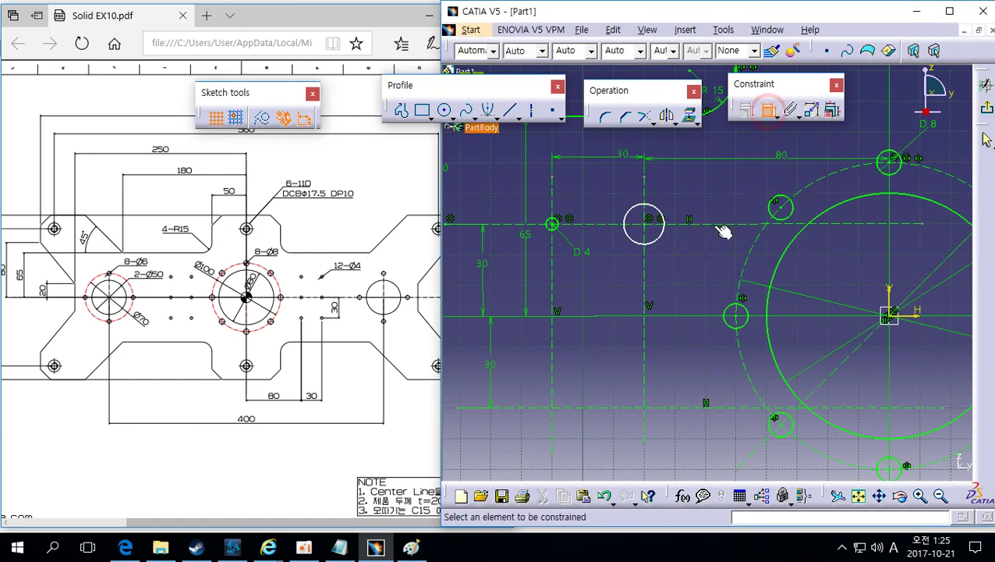
pyautogui.click(662, 236)
pyautogui.click(676, 255)
pyautogui.doubleClick(675, 246)
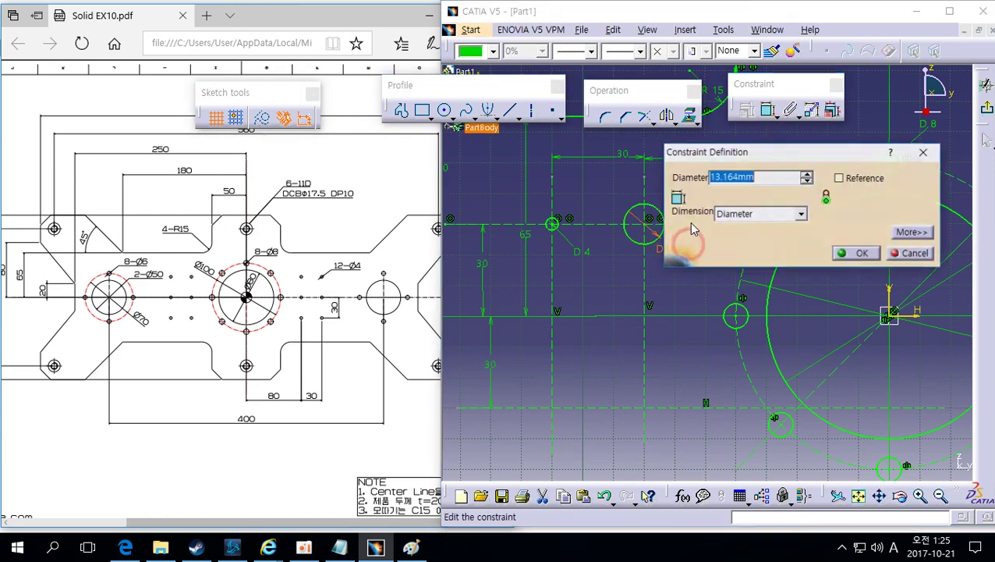
pyautogui.write('4')
pyautogui.press('Return')
pyautogui.click(663, 280)
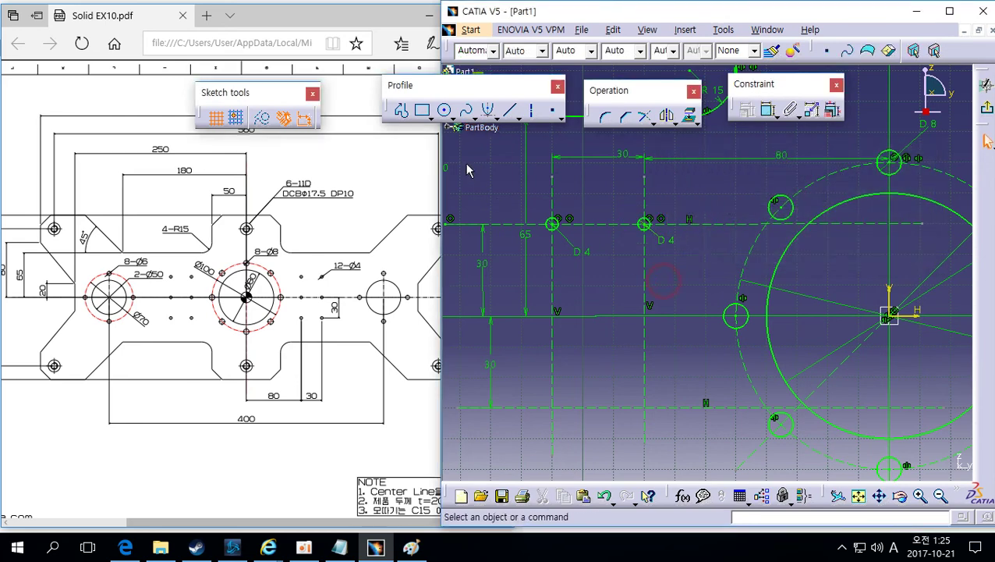
# Step: Draw a circle where the outer vertical construction line crosses the horizontal axis and set its diameter to 4 mm
pyautogui.click(446, 111)
pyautogui.click(554, 314)
pyautogui.click(562, 326)
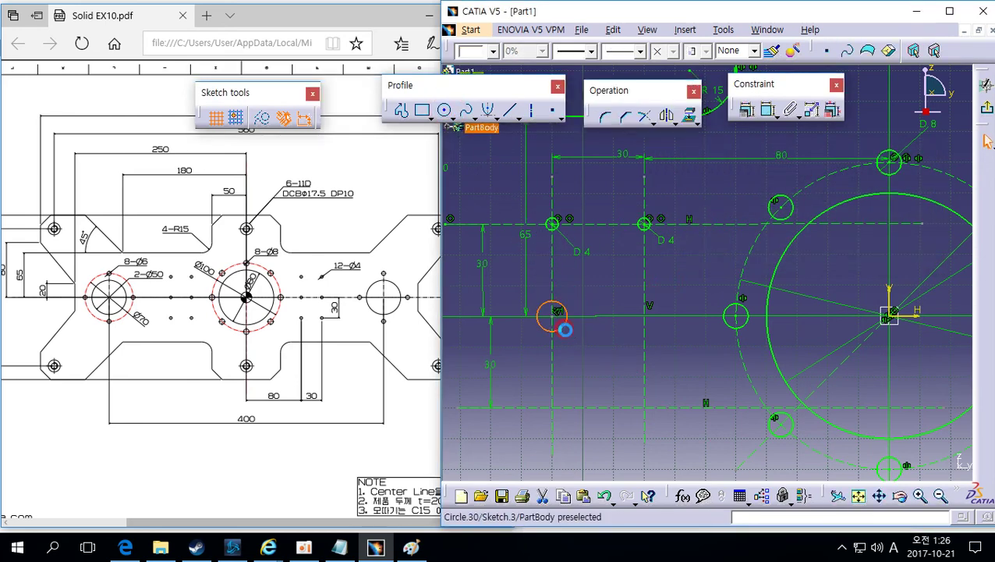
pyautogui.doubleClick(580, 312)
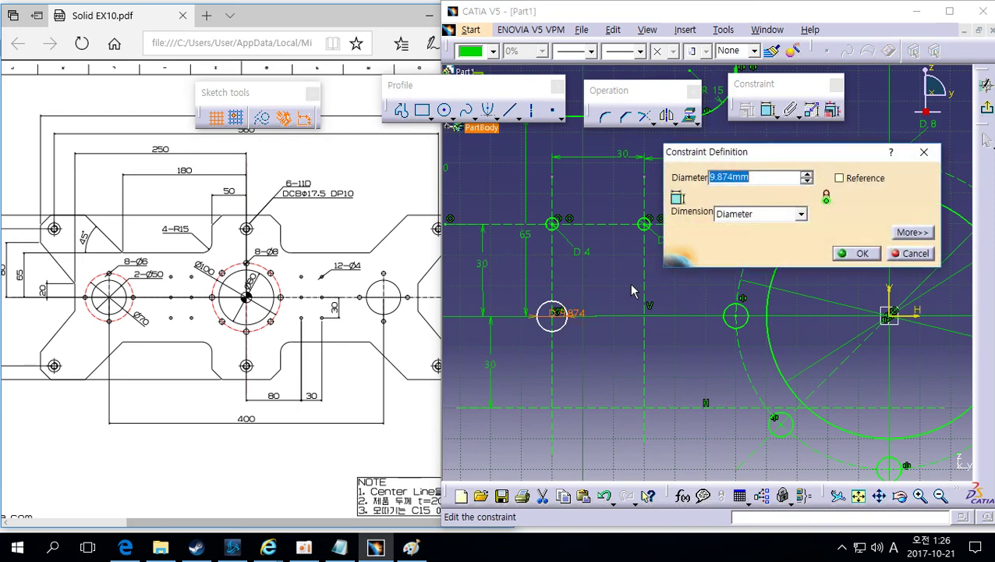
pyautogui.write('4')
pyautogui.press('Return')
pyautogui.click(592, 284)
# Step: Test whether the middle circle on the outer construction line moves freely and constrain its centre coincident with the horizontal axis
pyautogui.moveTo(567, 326); pyautogui.dragTo(569, 349)
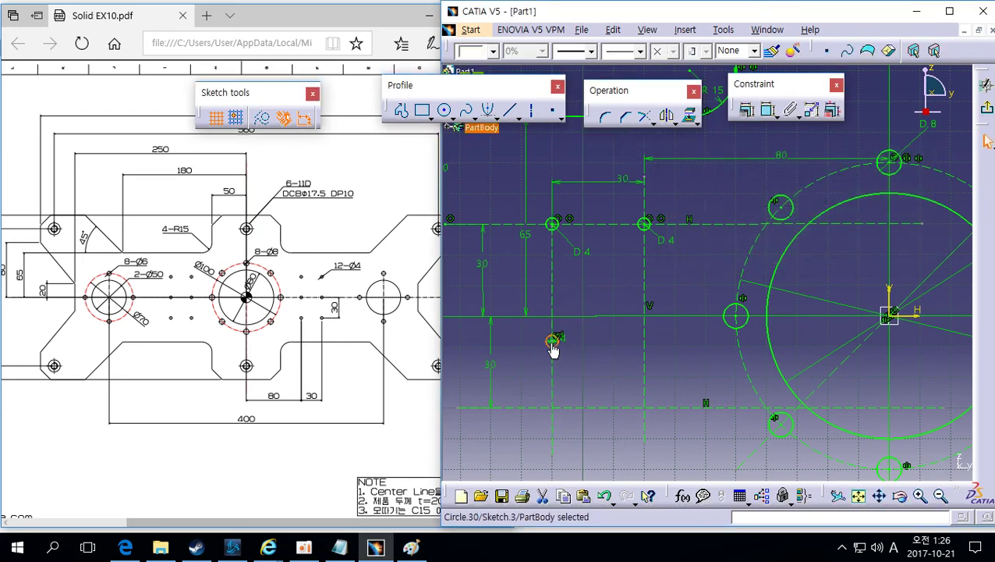
pyautogui.click(598, 346)
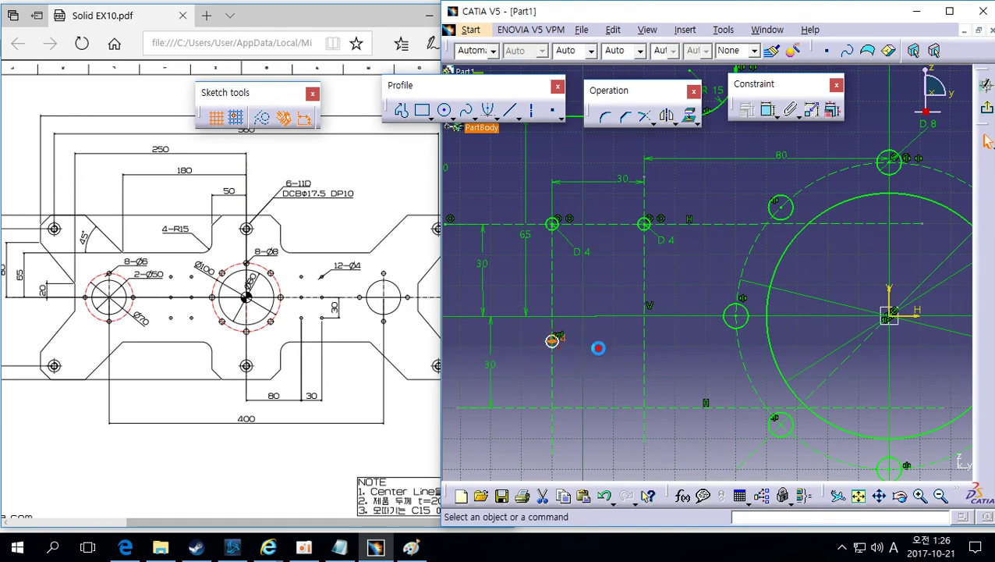
pyautogui.click(644, 286)
pyautogui.moveTo(598, 348); pyautogui.dragTo(644, 204, button='middle')
pyautogui.moveTo(548, 281); pyautogui.dragTo(740, 285, button='middle')
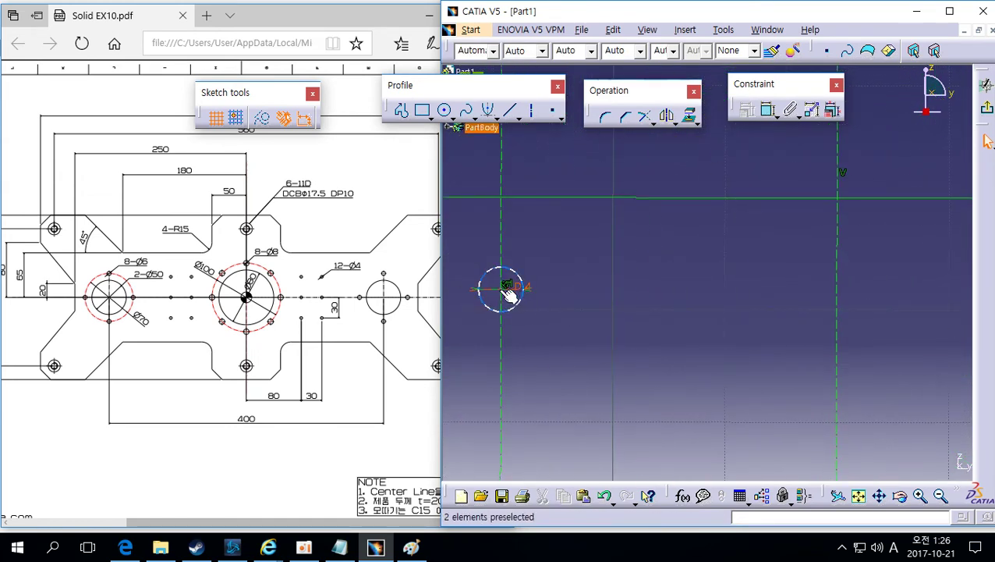
pyautogui.click(504, 292)
pyautogui.click(505, 293)
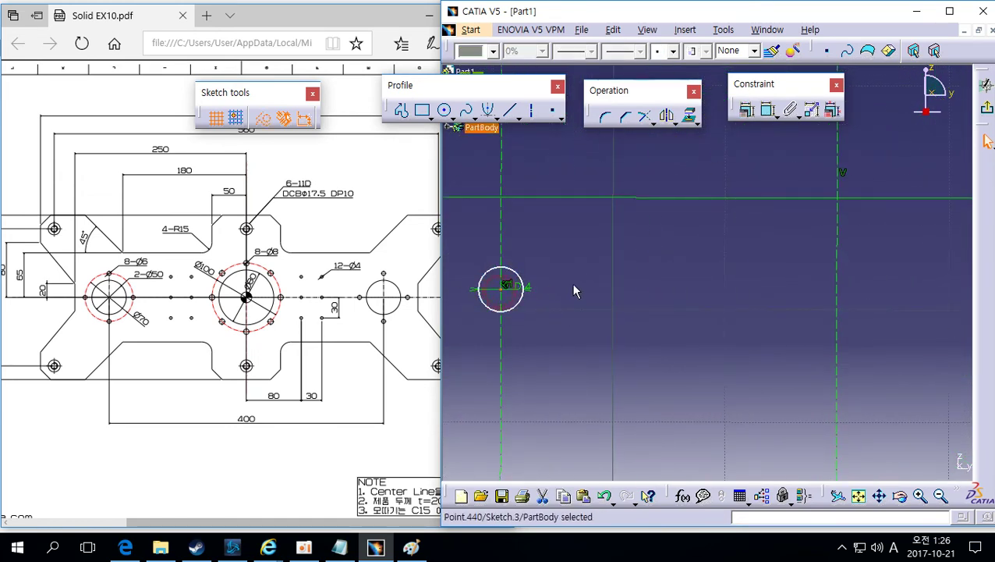
pyautogui.click(625, 274)
pyautogui.moveTo(625, 274); pyautogui.dragTo(648, 335, button='middle')
pyautogui.press('c')
pyautogui.click(813, 294)
pyautogui.moveTo(812, 294); pyautogui.dragTo(832, 352, button='middle')
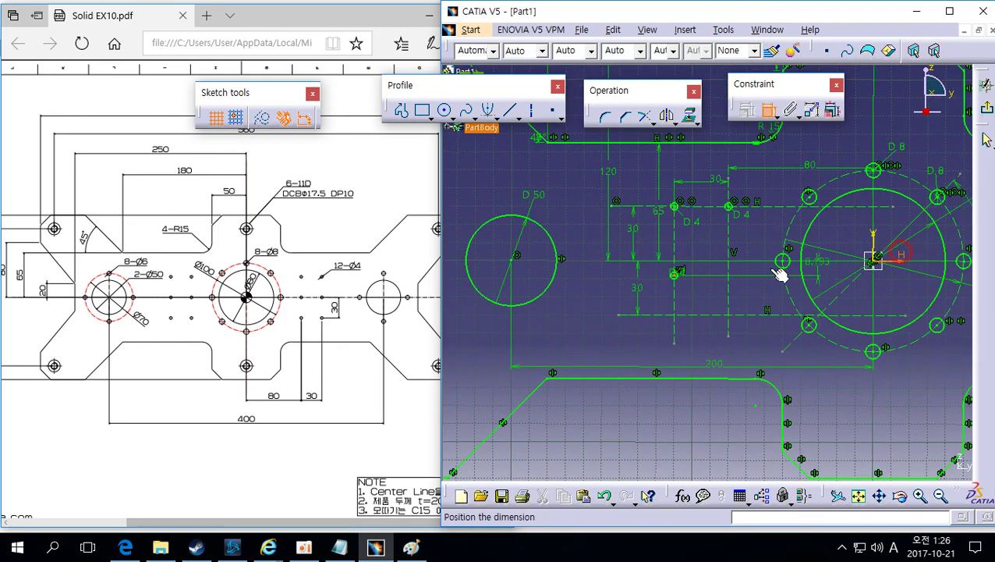
pyautogui.rightClick(680, 276)
pyautogui.keyDown('ctrl'); pyautogui.moveTo(710, 378); pyautogui.dragTo(706, 297, button='middle'); pyautogui.keyUp('ctrl')
# Step: Draw a circle where the outer vertical and lower horizontal construction lines cross and set its diameter to 4 mm
pyautogui.click(445, 110)
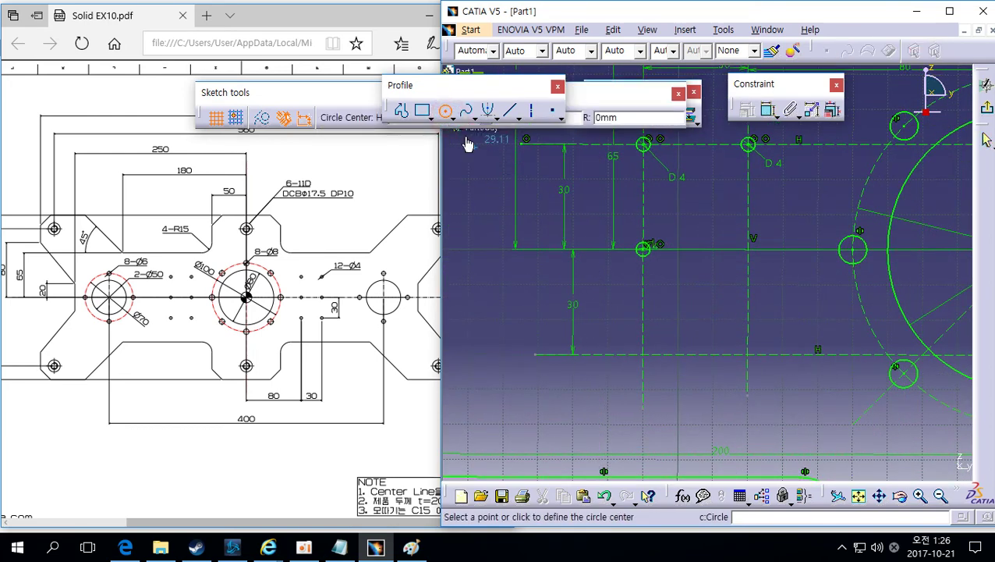
pyautogui.click(644, 354)
pyautogui.click(657, 352)
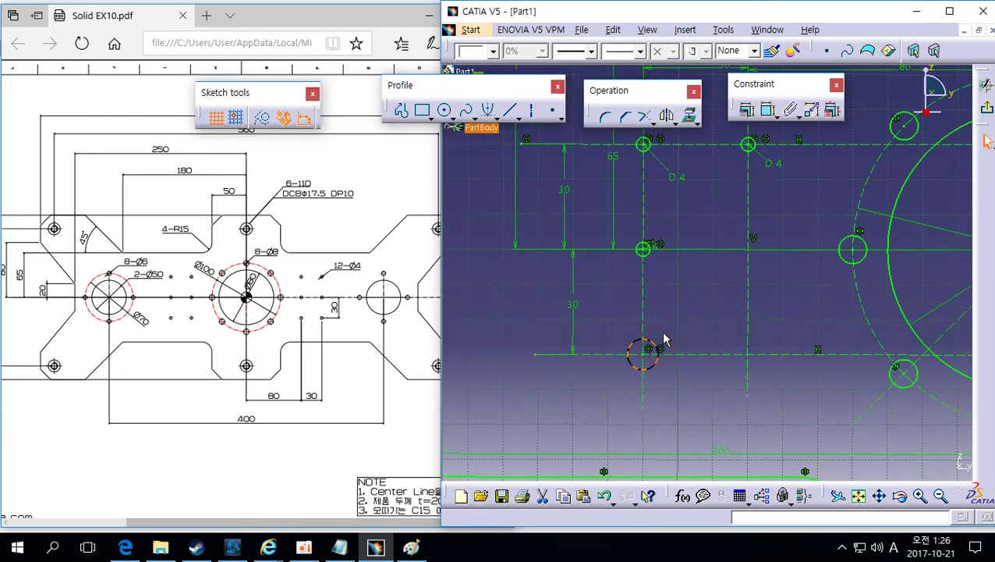
pyautogui.doubleClick(680, 330)
pyautogui.write('4')
pyautogui.press('Return')
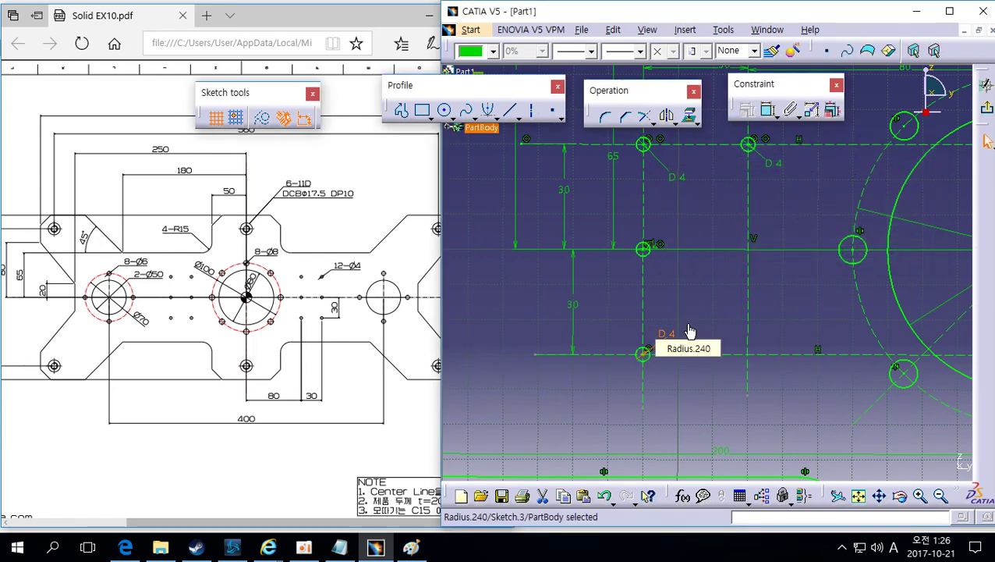
pyautogui.click(690, 304)
# Step: Draw a circle where the inner vertical construction line crosses the horizontal axis and set its diameter to 4 mm
pyautogui.click(443, 111)
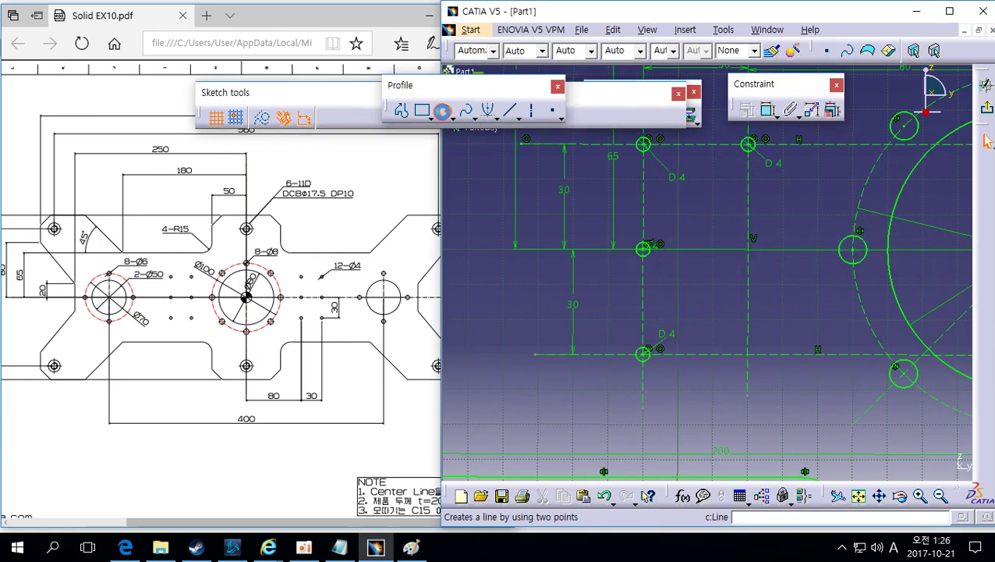
pyautogui.click(748, 249)
pyautogui.click(762, 258)
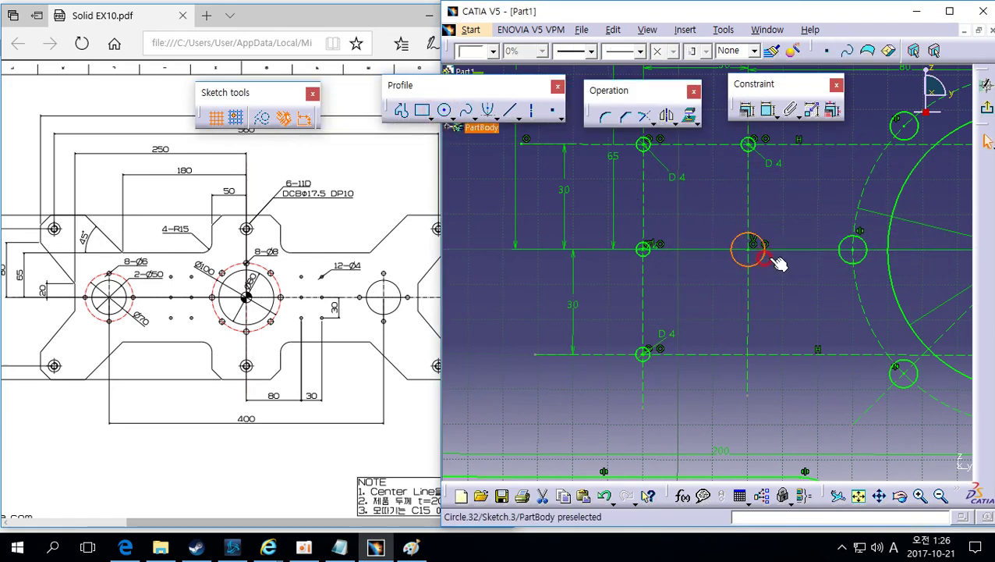
pyautogui.press('c')
pyautogui.doubleClick(797, 225)
pyautogui.write('4')
pyautogui.press('Return')
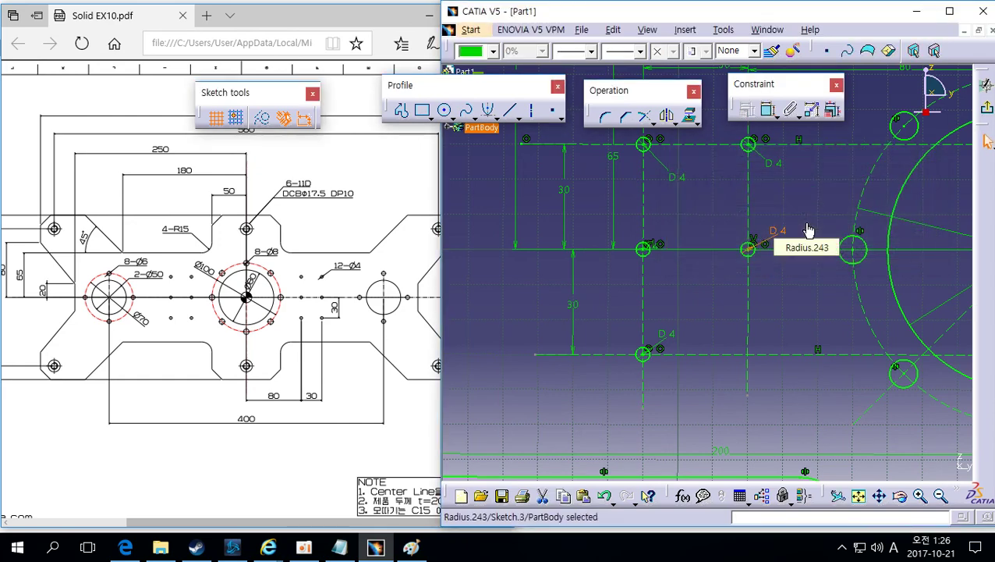
pyautogui.click(804, 296)
# Step: Draw a circle where the inner vertical and lower horizontal construction lines cross and set its diameter to 4 mm
pyautogui.moveTo(804, 295); pyautogui.dragTo(694, 298, button='middle')
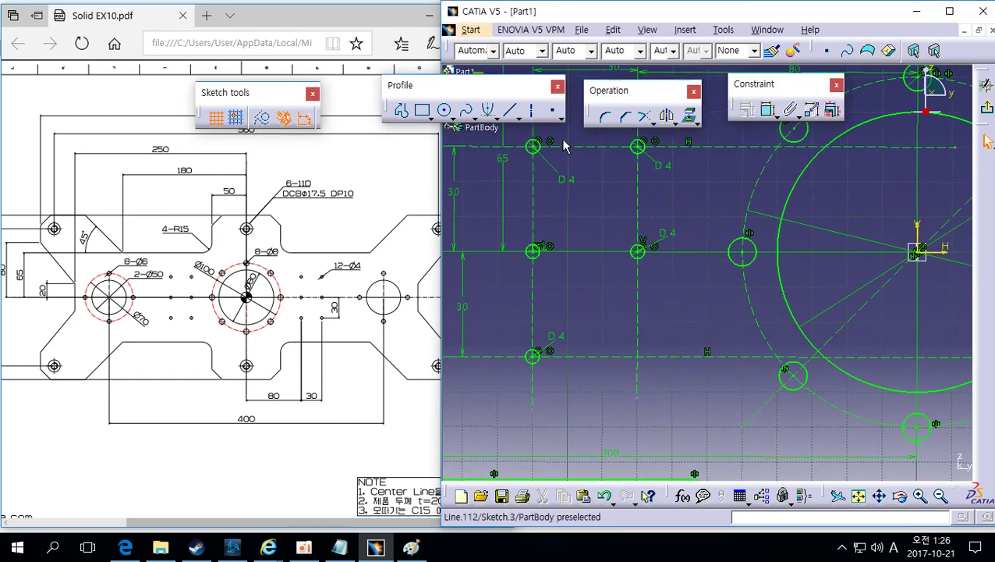
pyautogui.click(444, 110)
pyautogui.click(638, 354)
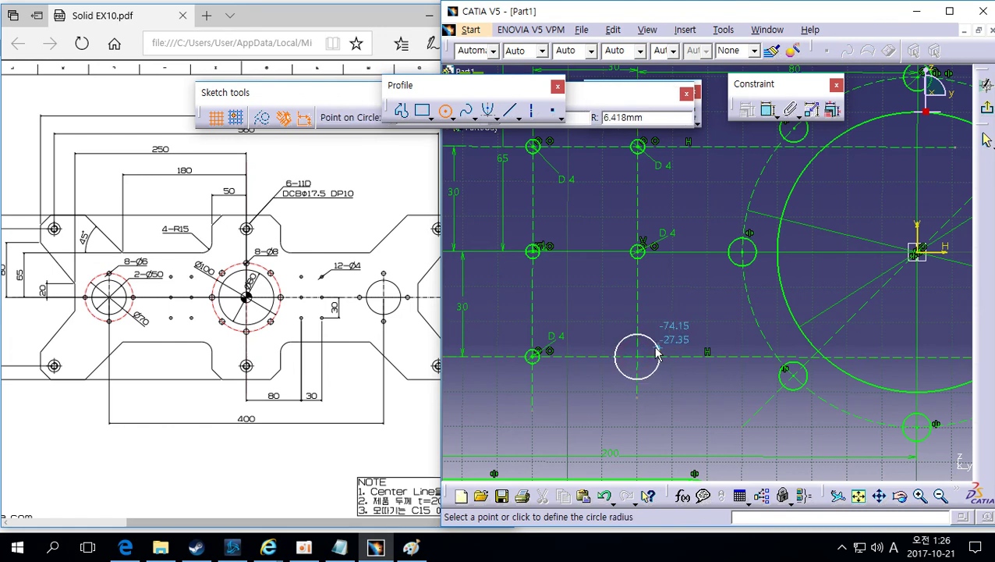
pyautogui.click(652, 353)
pyautogui.press('c')
pyautogui.click(671, 331)
pyautogui.doubleClick(677, 331)
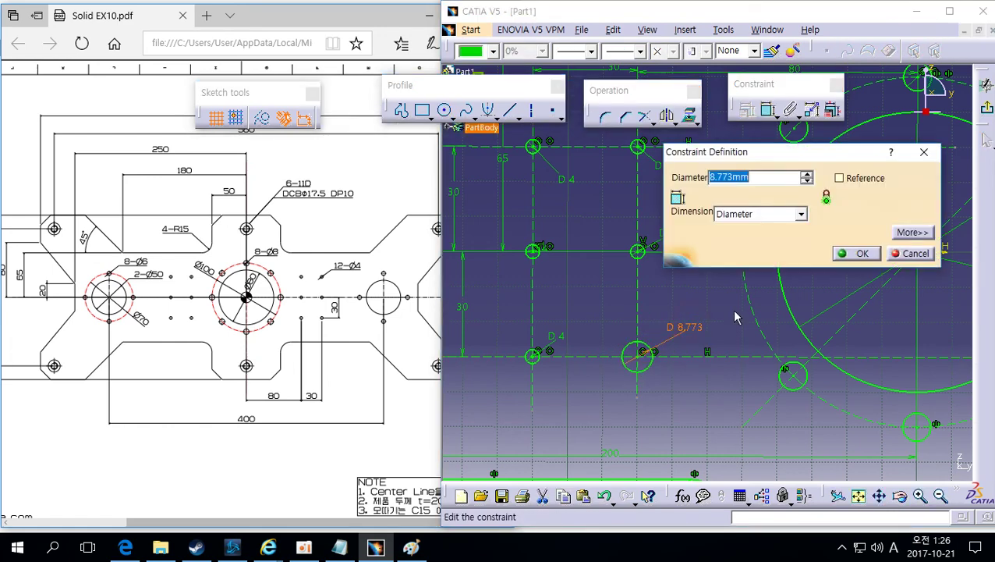
pyautogui.write('4')
pyautogui.press('Return')
# Step: Mirror the six 4 mm circles on the construction-line grid about the vertical axis
pyautogui.moveTo(721, 308); pyautogui.dragTo(700, 377, button='middle')
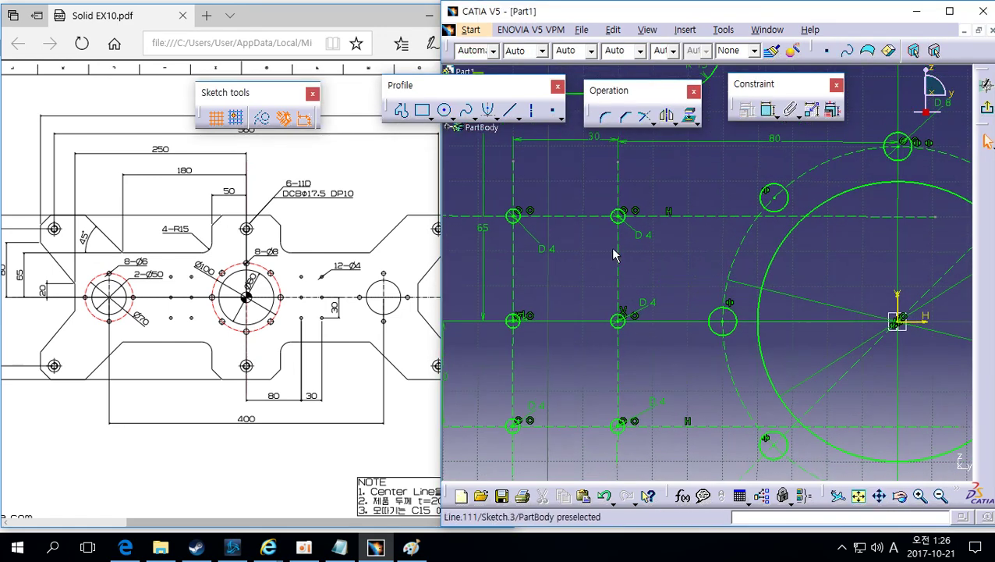
pyautogui.click(618, 215)
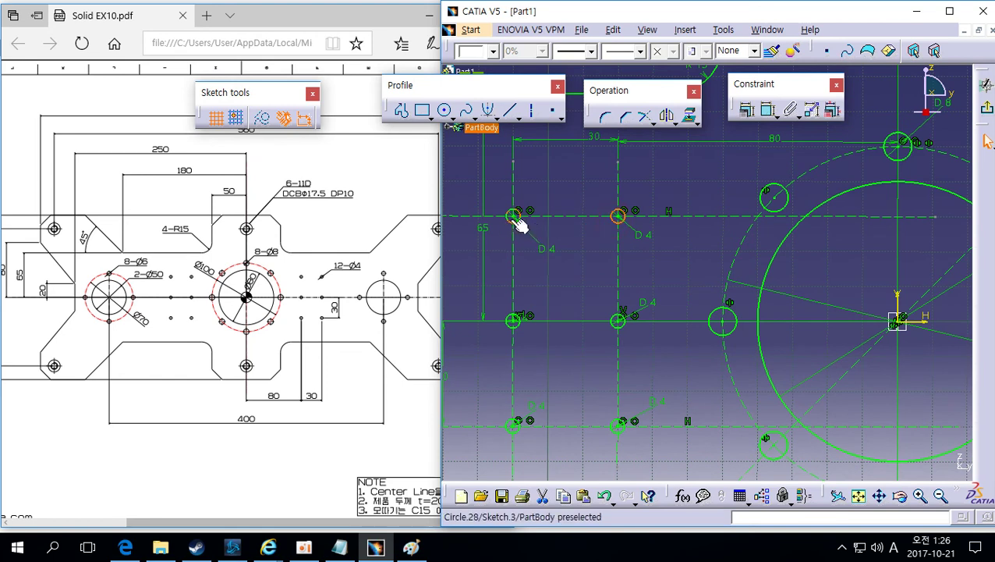
pyautogui.keyDown('ctrl'); pyautogui.click(513, 215); pyautogui.keyUp('ctrl')
pyautogui.keyDown('ctrl'); pyautogui.click(512, 318); pyautogui.keyUp('ctrl')
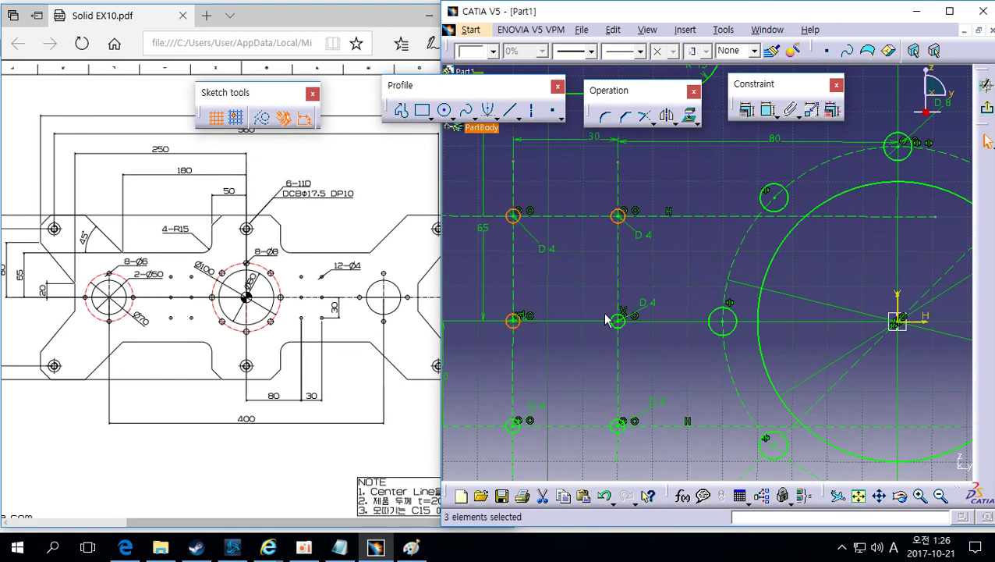
pyautogui.keyDown('ctrl'); pyautogui.click(617, 319); pyautogui.keyUp('ctrl')
pyautogui.keyDown('ctrl'); pyautogui.click(617, 423); pyautogui.keyUp('ctrl')
pyautogui.keyDown('ctrl'); pyautogui.click(512, 422); pyautogui.keyUp('ctrl')
pyautogui.moveTo(584, 355)
pyautogui.mouseDown(button='middle')
pyautogui.moveTo(581, 392)
pyautogui.moveTo(856, 438)
pyautogui.mouseUp(button='middle')
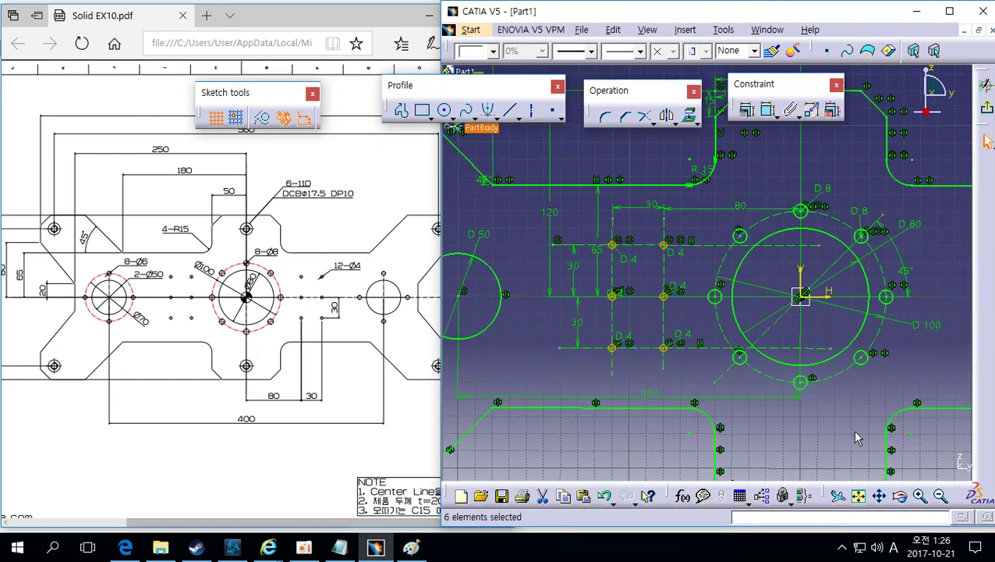
pyautogui.click(666, 116)
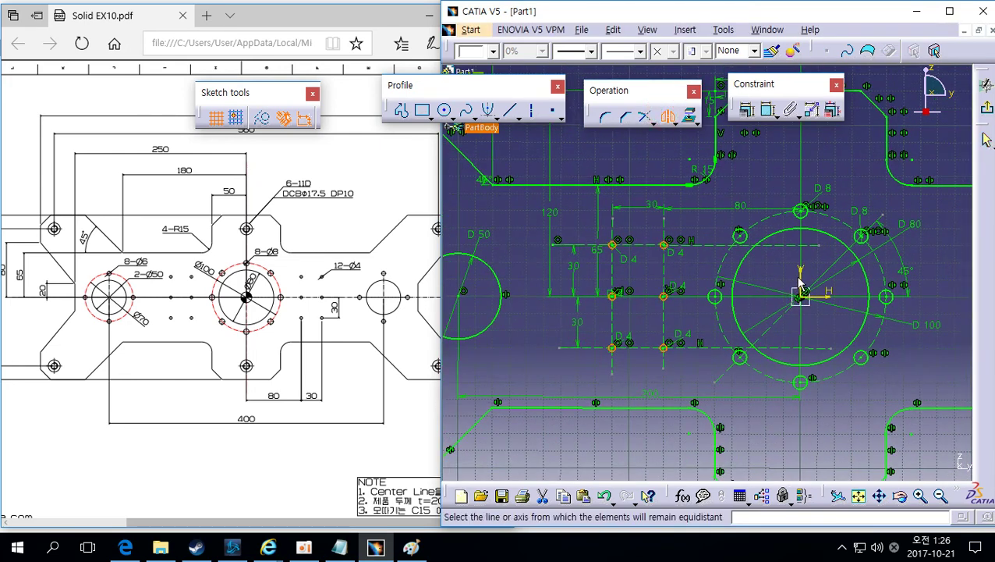
pyautogui.click(800, 274)
pyautogui.moveTo(796, 274)
pyautogui.mouseDown(button='middle')
pyautogui.moveTo(659, 274)
pyautogui.moveTo(692, 264)
pyautogui.moveTo(686, 288)
pyautogui.moveTo(722, 294)
pyautogui.moveTo(693, 355)
pyautogui.mouseUp(button='middle')
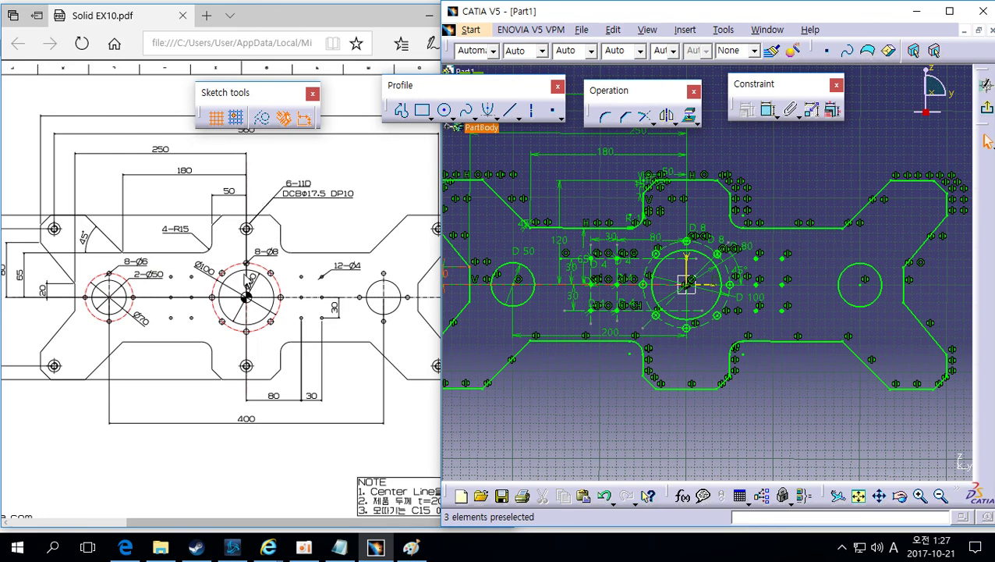
pyautogui.keyDown('ctrl'); pyautogui.moveTo(799, 309); pyautogui.dragTo(798, 340, button='middle'); pyautogui.keyUp('ctrl')
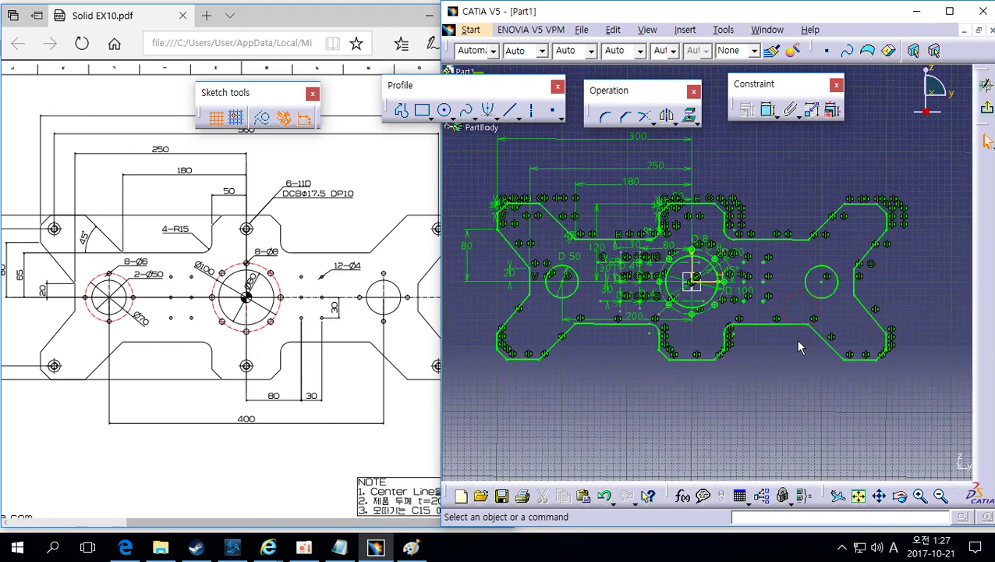
# Step: Compare the plate sketch with the Solid EX10 drawing and close the drawing
pyautogui.click(344, 355)
pyautogui.hscroll(1, 386, 300)
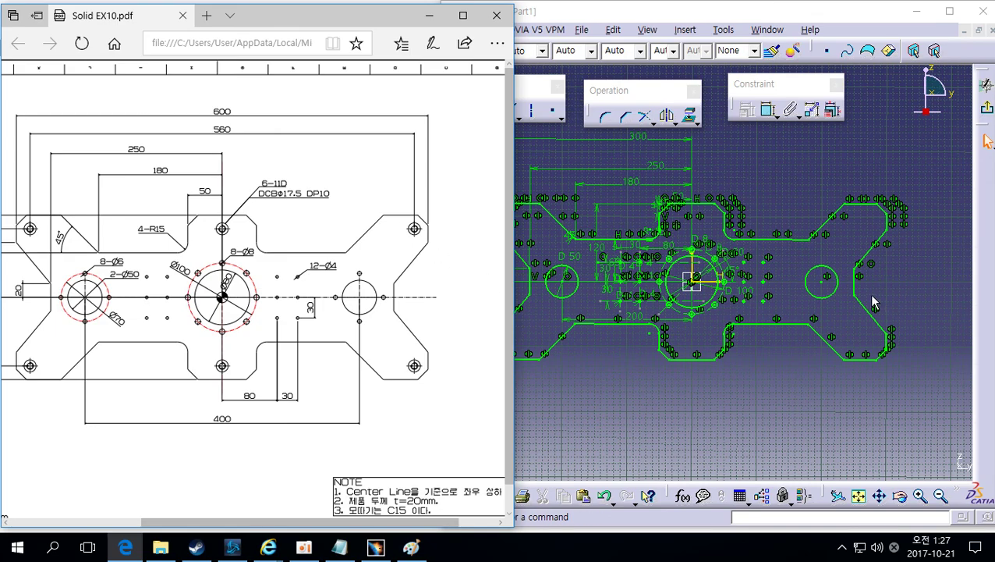
pyautogui.keyDown('ctrl'); pyautogui.moveTo(738, 299); pyautogui.dragTo(737, 321, button='middle'); pyautogui.keyUp('ctrl')
pyautogui.moveTo(737, 321); pyautogui.dragTo(754, 344, button='middle')
pyautogui.keyDown('ctrl'); pyautogui.moveTo(754, 344); pyautogui.dragTo(750, 334, button='middle'); pyautogui.keyUp('ctrl')
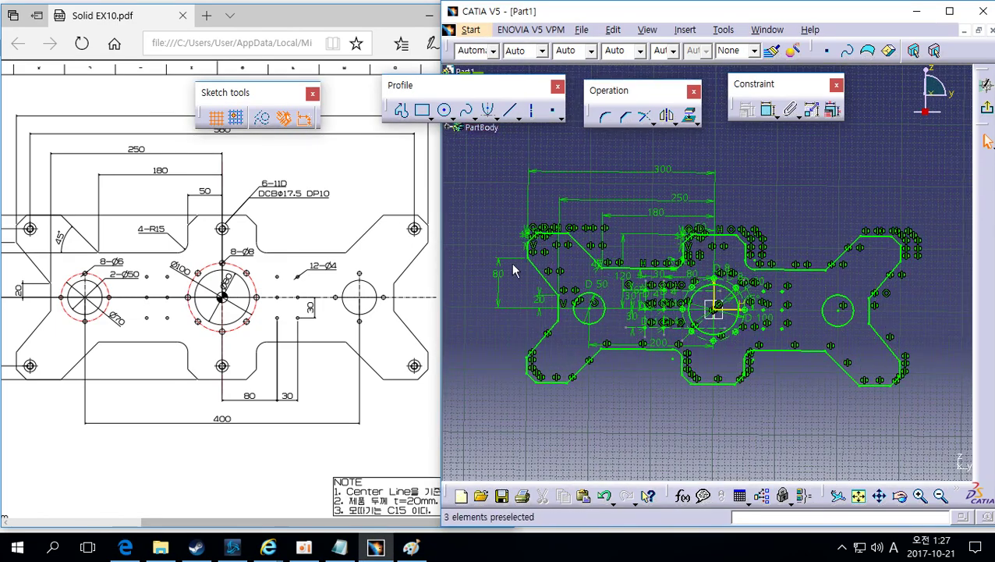
pyautogui.click(121, 82)
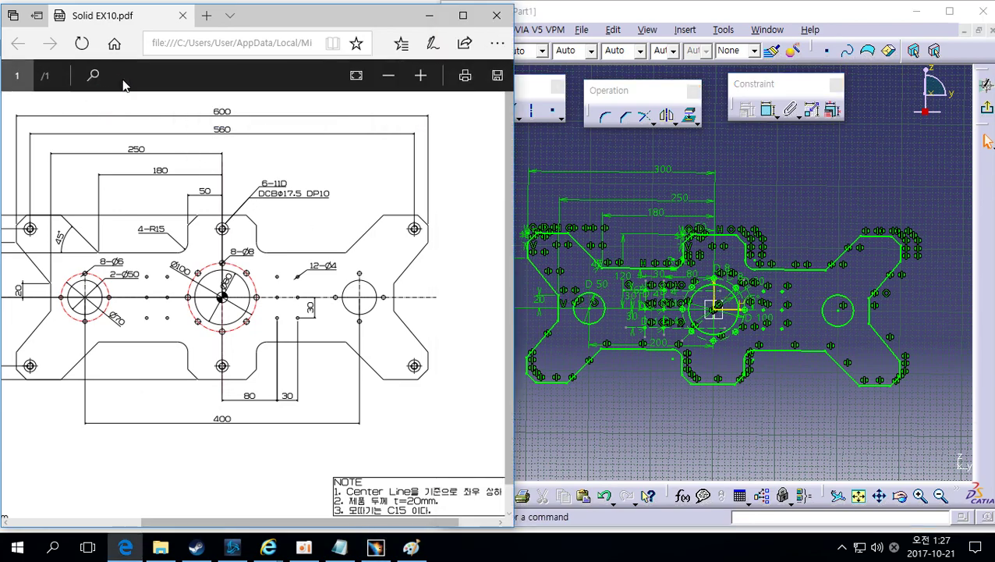
pyautogui.click(496, 16)
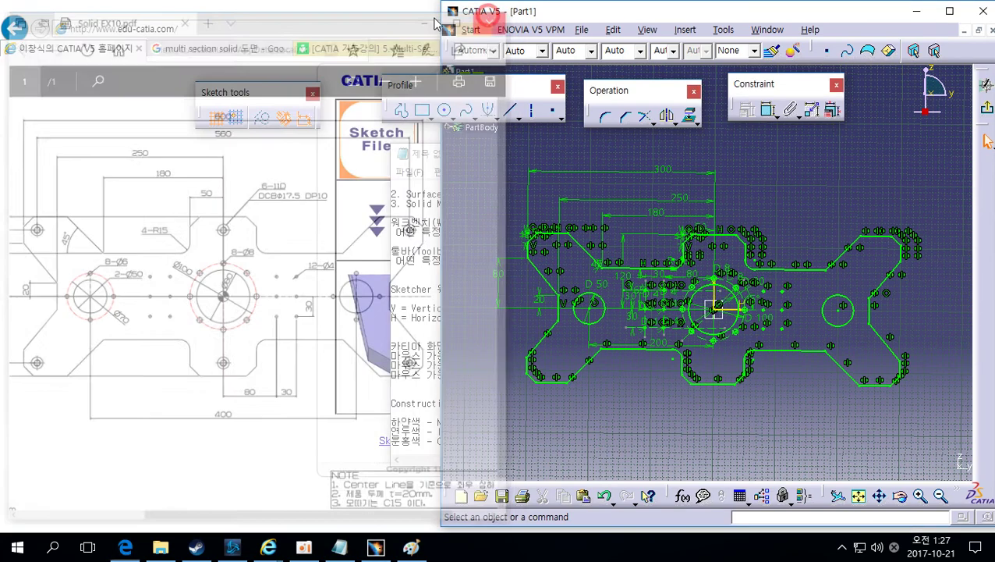
# Step: Switch to the browser, reload the edu-catia.com home page and open its Sketcher section
pyautogui.click(276, 4)
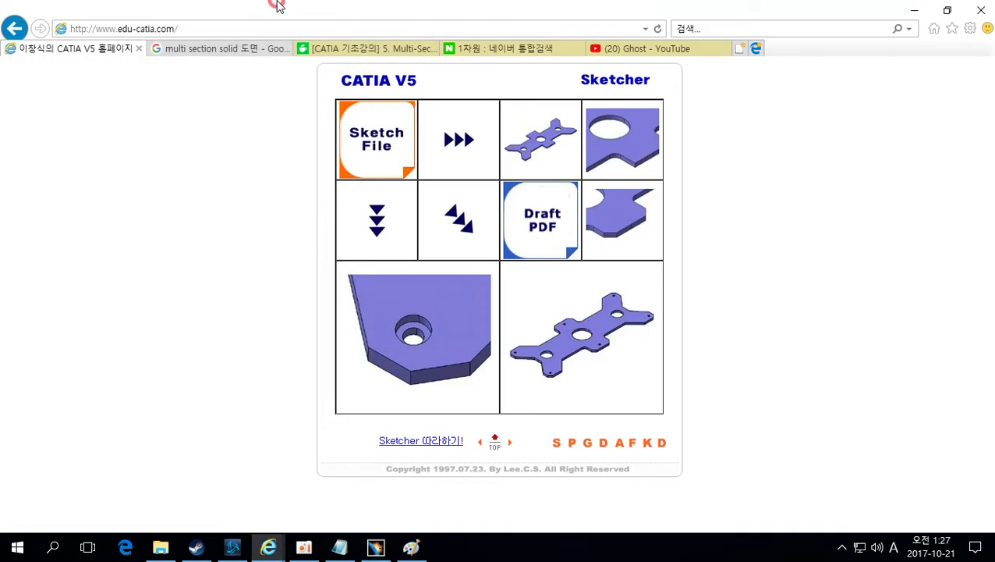
pyautogui.click(192, 28)
pyautogui.press('Return')
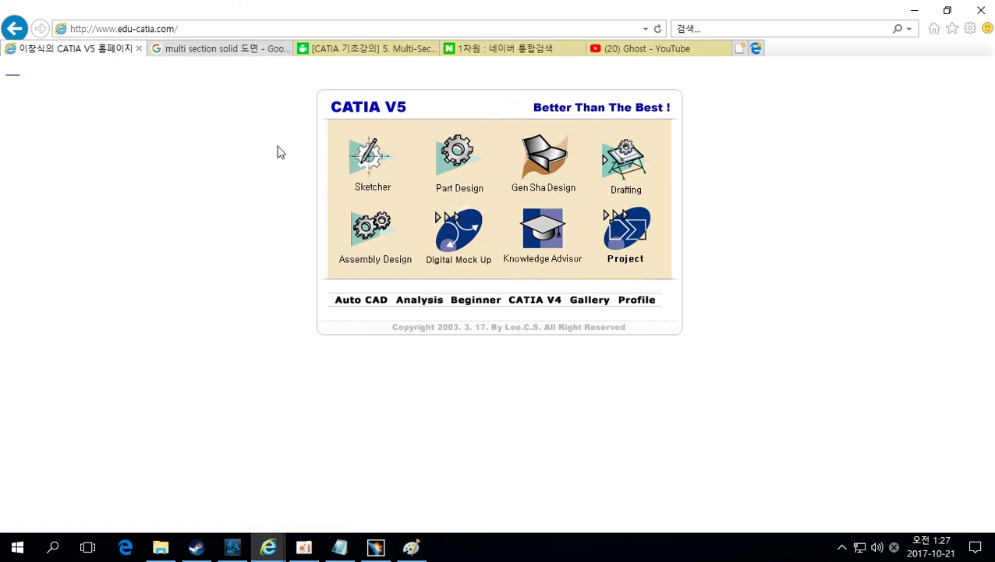
pyautogui.click(369, 168)
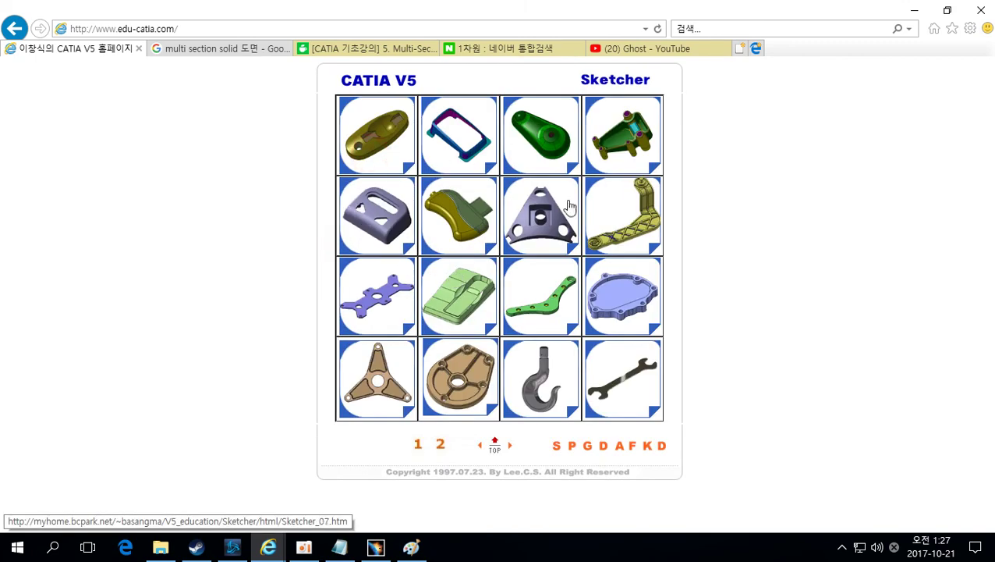
# Step: Open the draft PDF of the green bent arm, Solid EX15, examine its dimensions and close the drawing
pyautogui.click(549, 315)
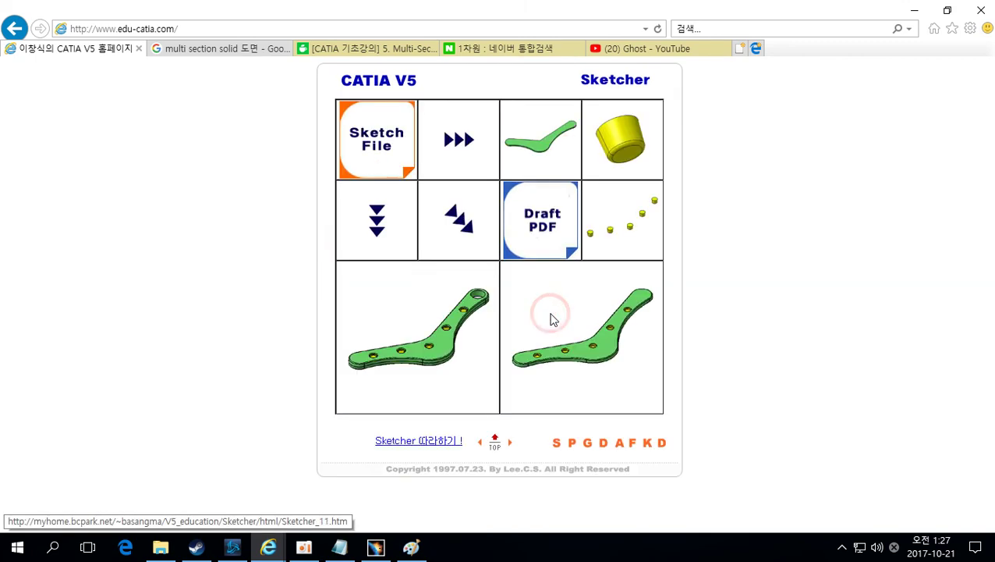
pyautogui.click(543, 228)
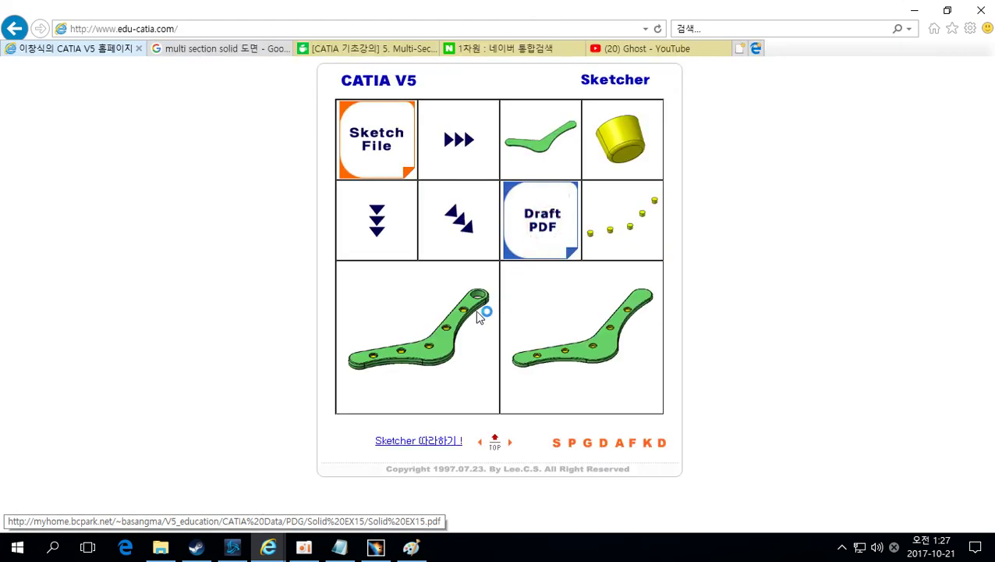
pyautogui.click(651, 518)
pyautogui.click(577, 352)
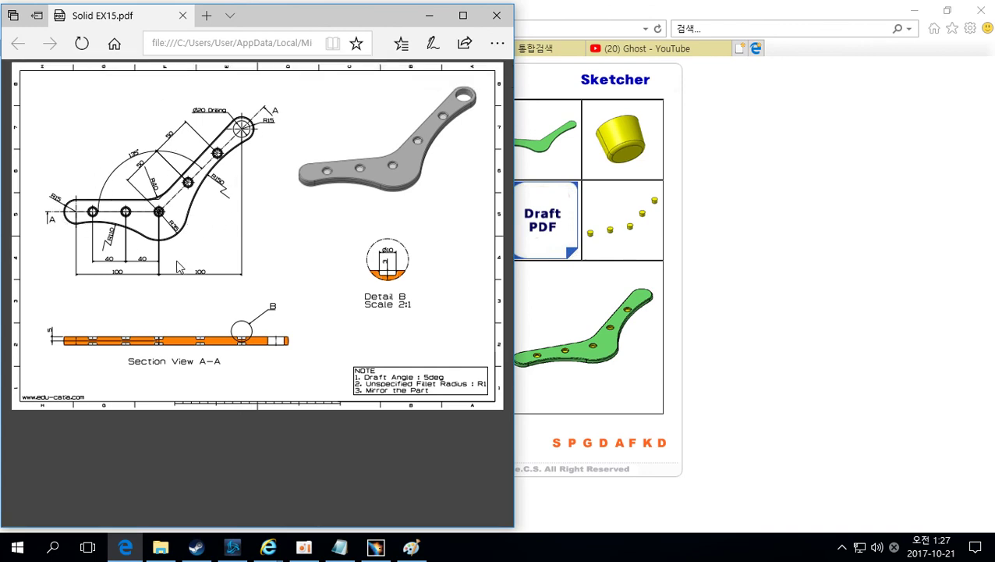
pyautogui.click(496, 15)
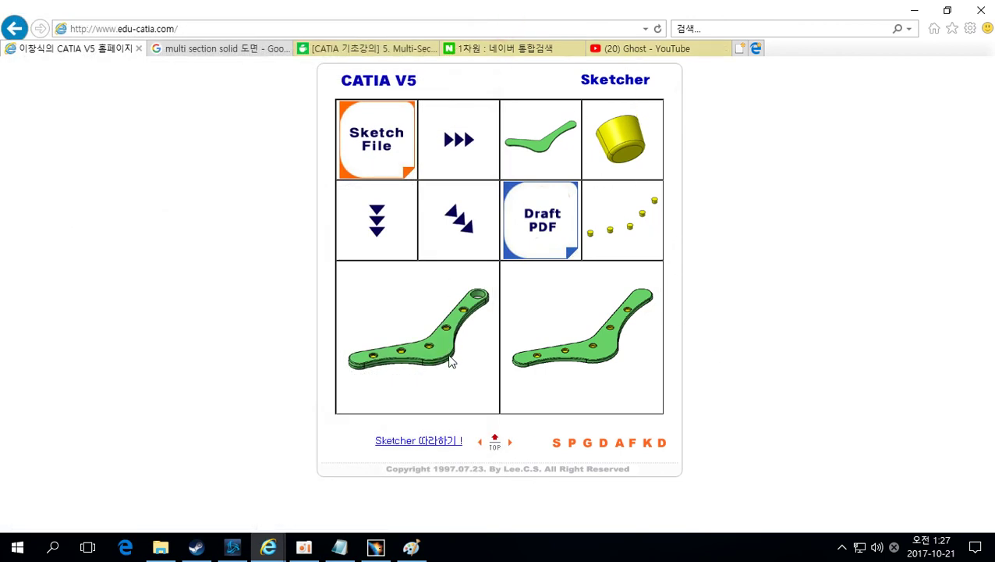
# Step: Switch back to CATIA and look over the whole plate sketch
pyautogui.click(384, 550)
pyautogui.click(308, 549)
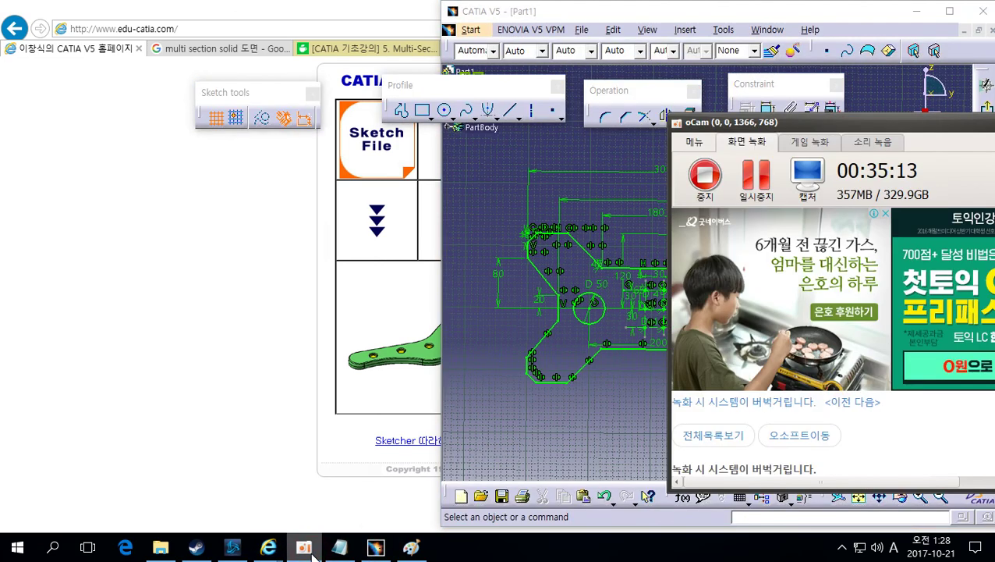
pyautogui.click(541, 446)
pyautogui.moveTo(696, 434)
pyautogui.mouseDown(button='middle')
pyautogui.moveTo(727, 405)
pyautogui.moveTo(725, 418)
pyautogui.mouseUp(button='middle')
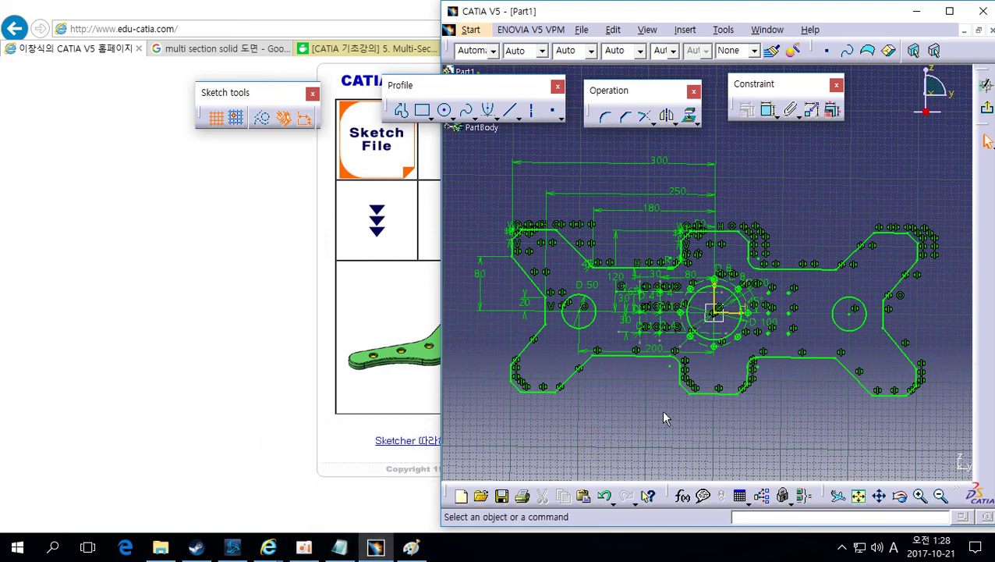
pyautogui.moveTo(771, 419)
pyautogui.mouseDown(button='middle')
pyautogui.moveTo(778, 422)
pyautogui.moveTo(758, 421)
pyautogui.mouseUp(button='middle')
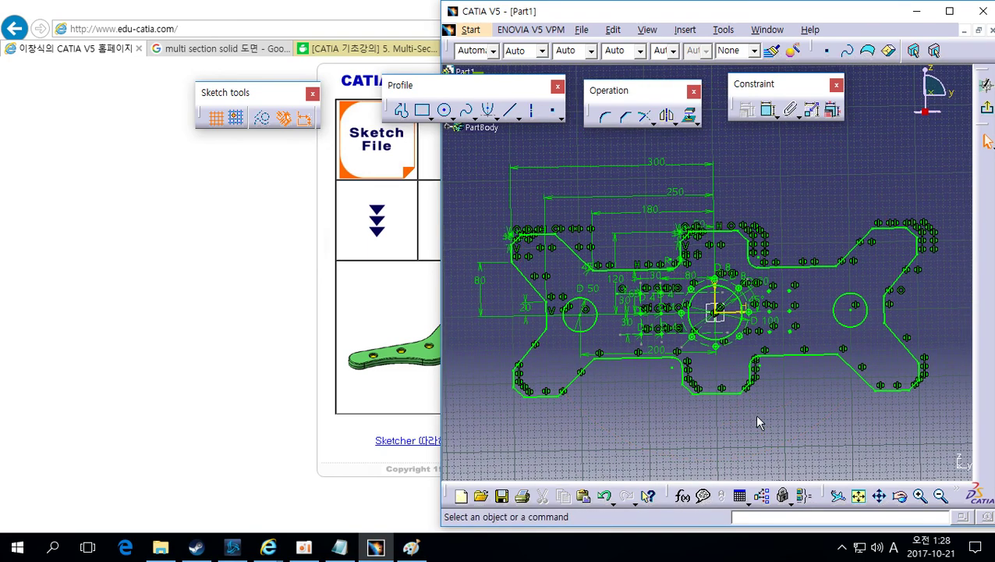